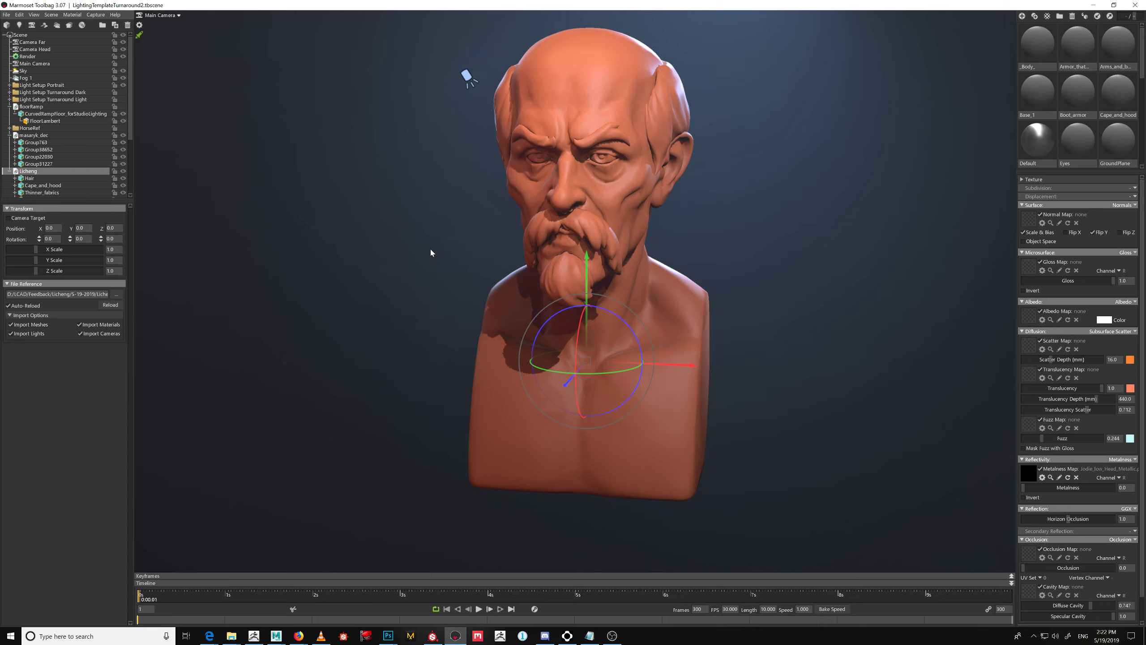
{"action": "right_click_drag", "start_coordinate": [567, 229], "coordinate": [575, 251], "text": "alt"}
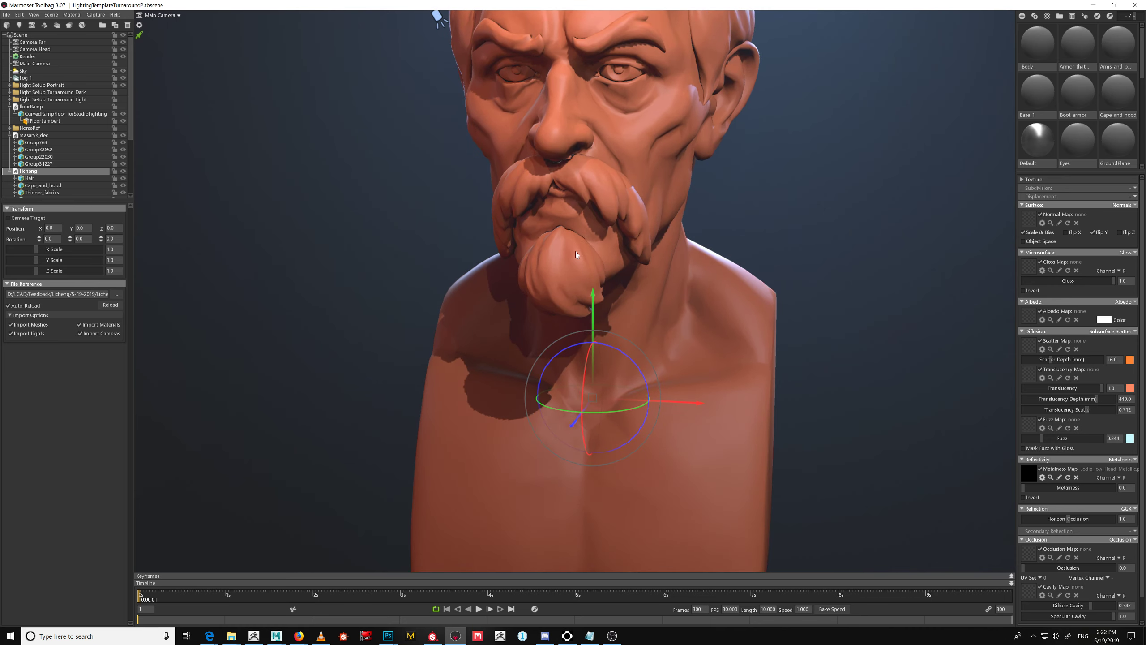
{"action": "middle_click_drag", "start_coordinate": [579, 201], "coordinate": [564, 233], "text": "alt"}
{"action": "mouse_move", "coordinate": [565, 233]}
{"action": "left_mouse_down", "text": "alt"}
{"action": "mouse_move", "coordinate": [492, 214]}
{"action": "mouse_move", "coordinate": [556, 219]}
{"action": "left_mouse_up", "text": "alt"}
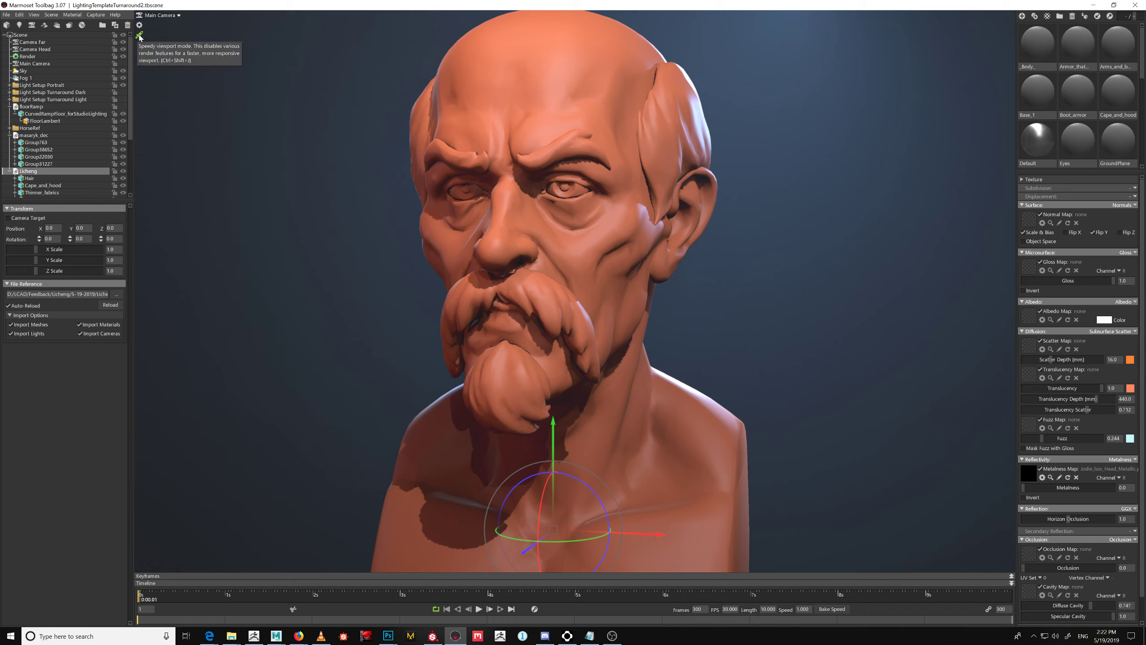
Set the render resolution to 2:1 (Double), the shadow resolution to High and the global illumination occlusion detail to 2x
{"action": "left_click", "coordinate": [9, 56]}
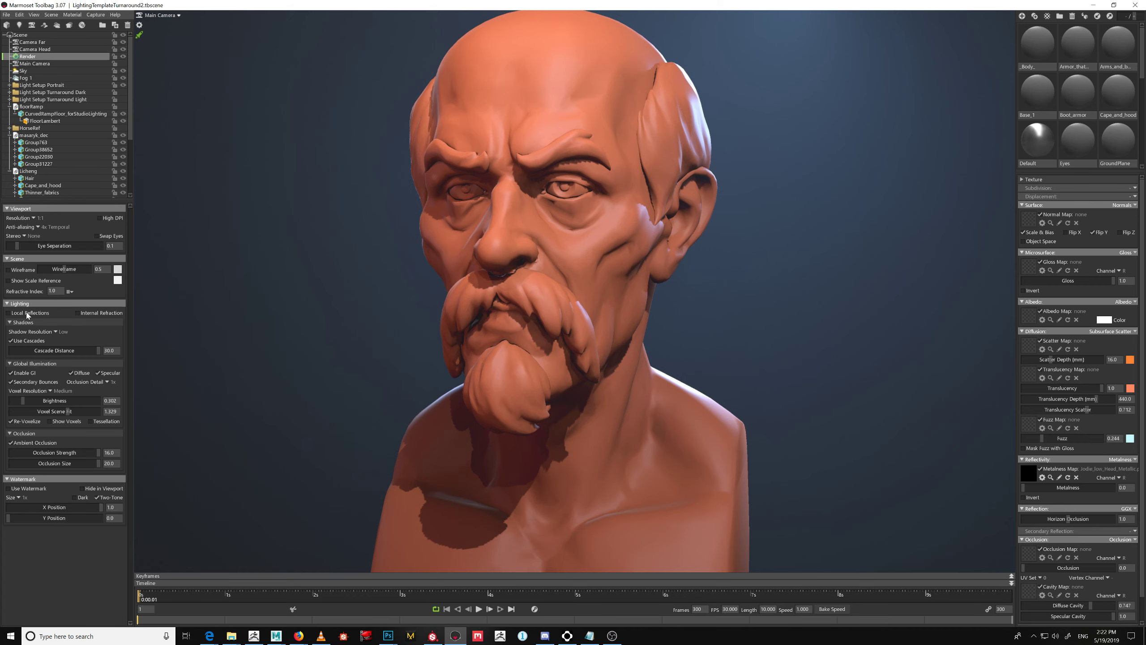
{"action": "left_click", "coordinate": [35, 219]}
{"action": "left_click", "coordinate": [50, 233]}
{"action": "left_click", "coordinate": [57, 331]}
{"action": "left_click", "coordinate": [41, 339]}
{"action": "left_click", "coordinate": [108, 382]}
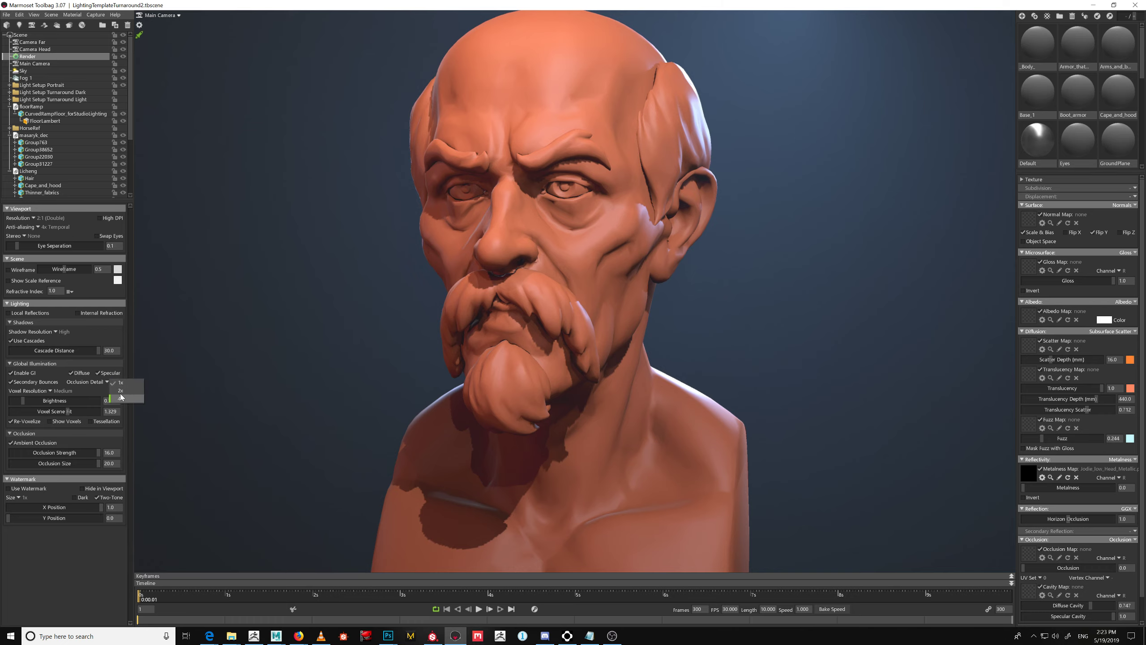
{"action": "left_click", "coordinate": [120, 391]}
{"action": "left_click_drag", "start_coordinate": [528, 356], "coordinate": [300, 208]}
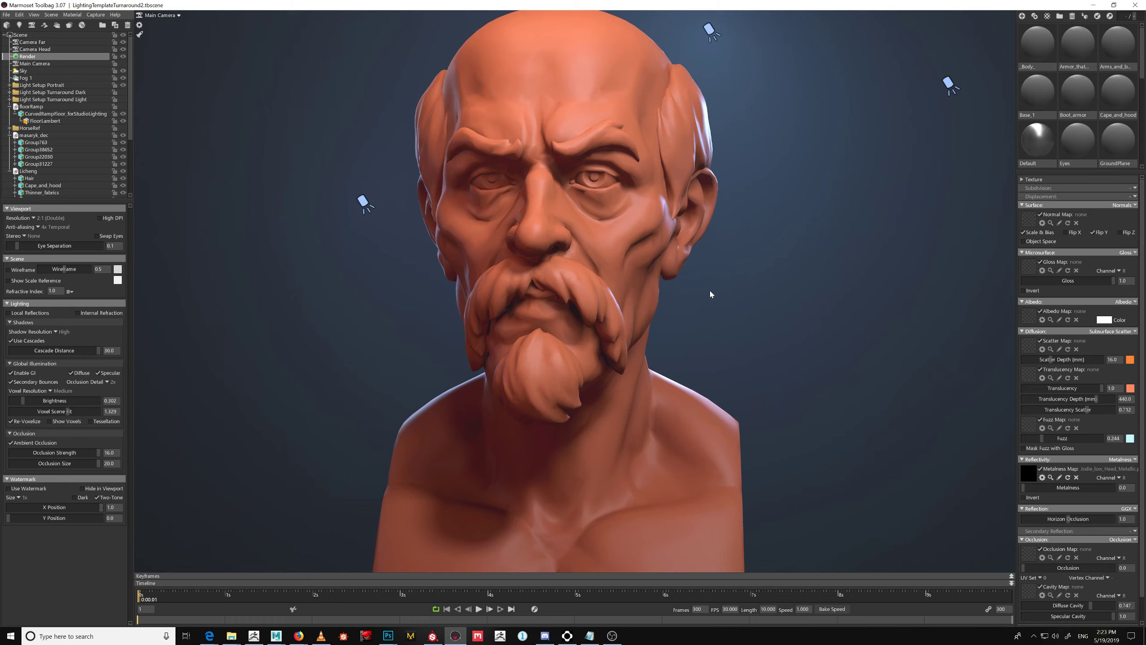
{"action": "left_click_drag", "start_coordinate": [710, 294], "coordinate": [646, 360]}
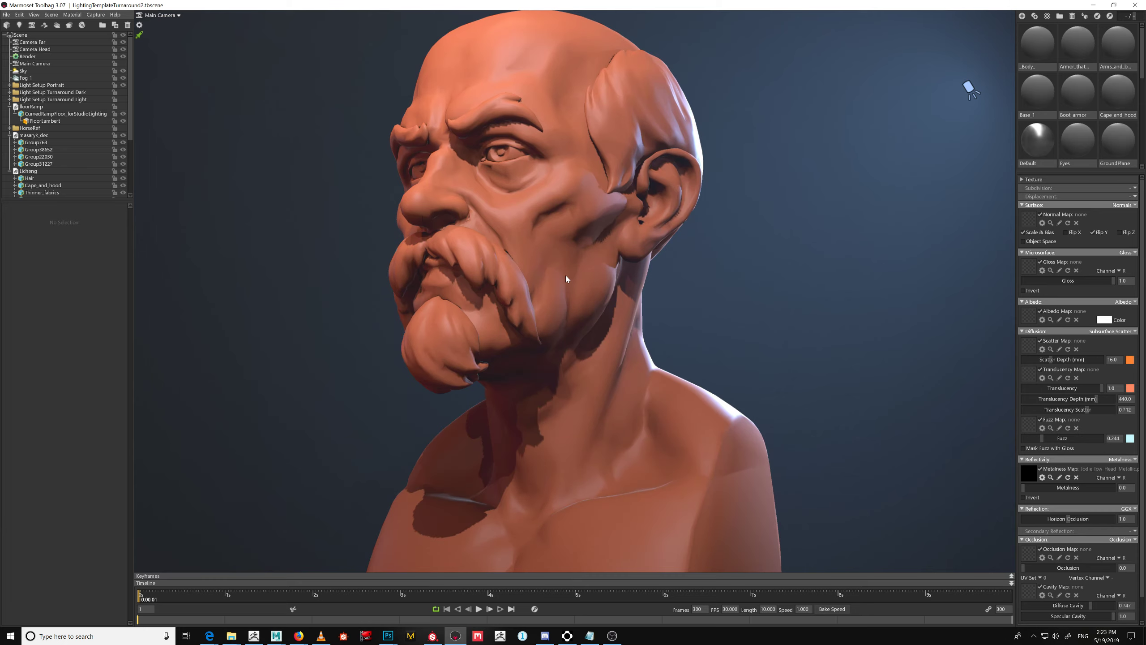
{"action": "left_click_drag", "start_coordinate": [566, 276], "coordinate": [511, 231]}
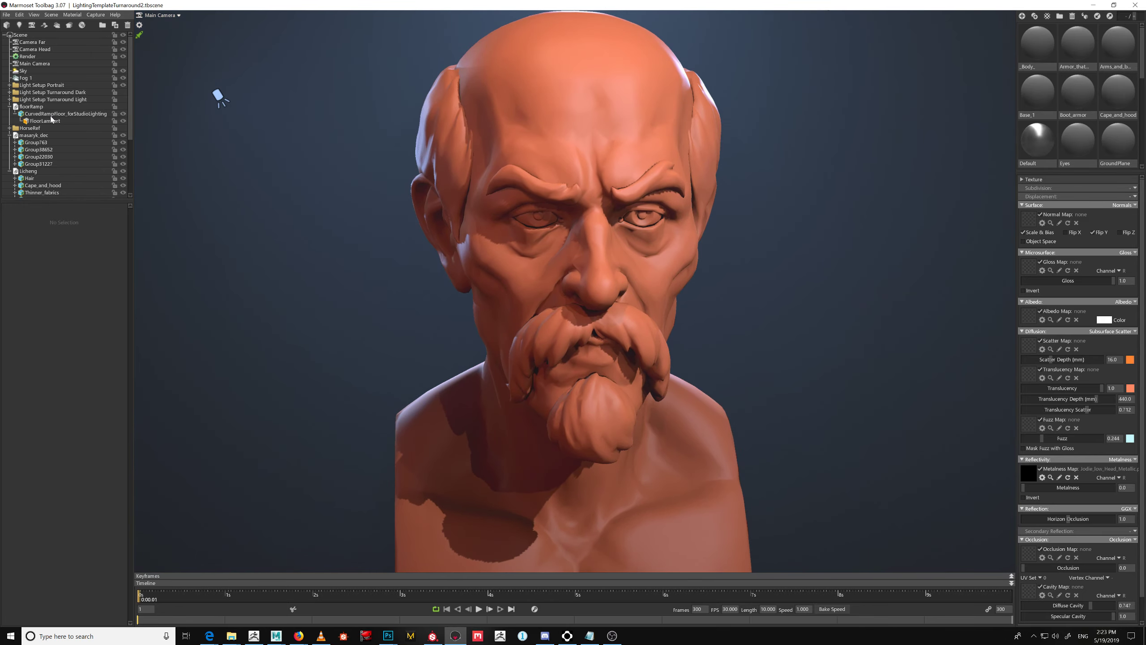
Collapse the floor ramp and masaryk_dec groups in the scene hierarchy and select the imported full-body character's parent object
{"action": "scroll", "coordinate": [131, 129], "scroll_direction": "down", "scroll_amount": 4}
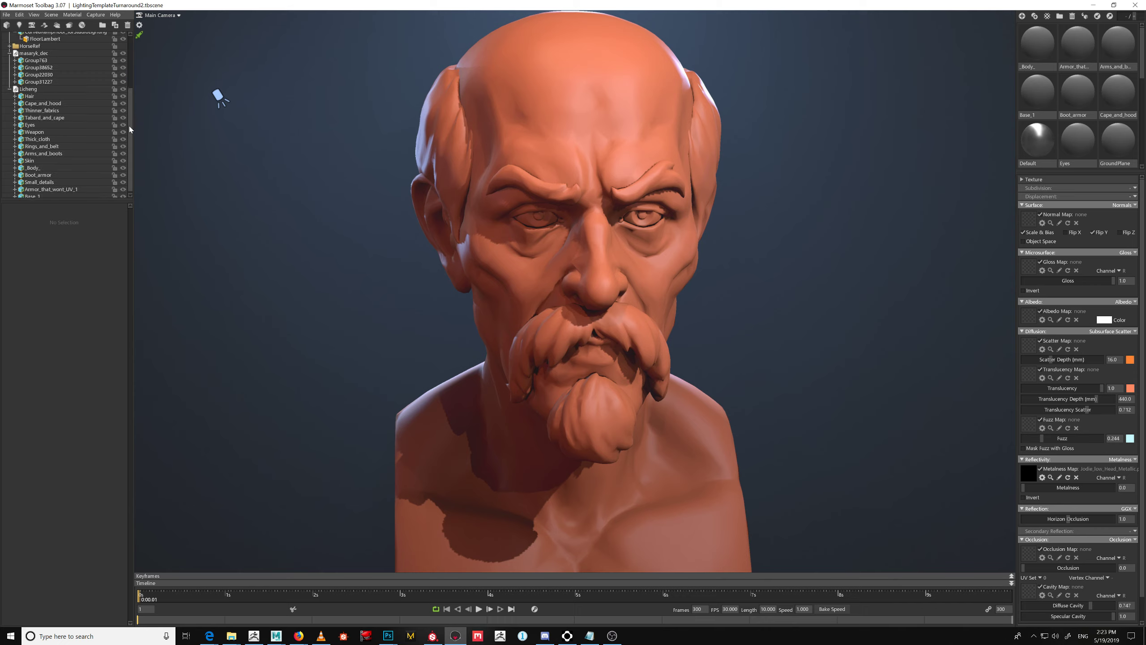
{"action": "scroll", "coordinate": [129, 130], "scroll_direction": "up", "scroll_amount": 4}
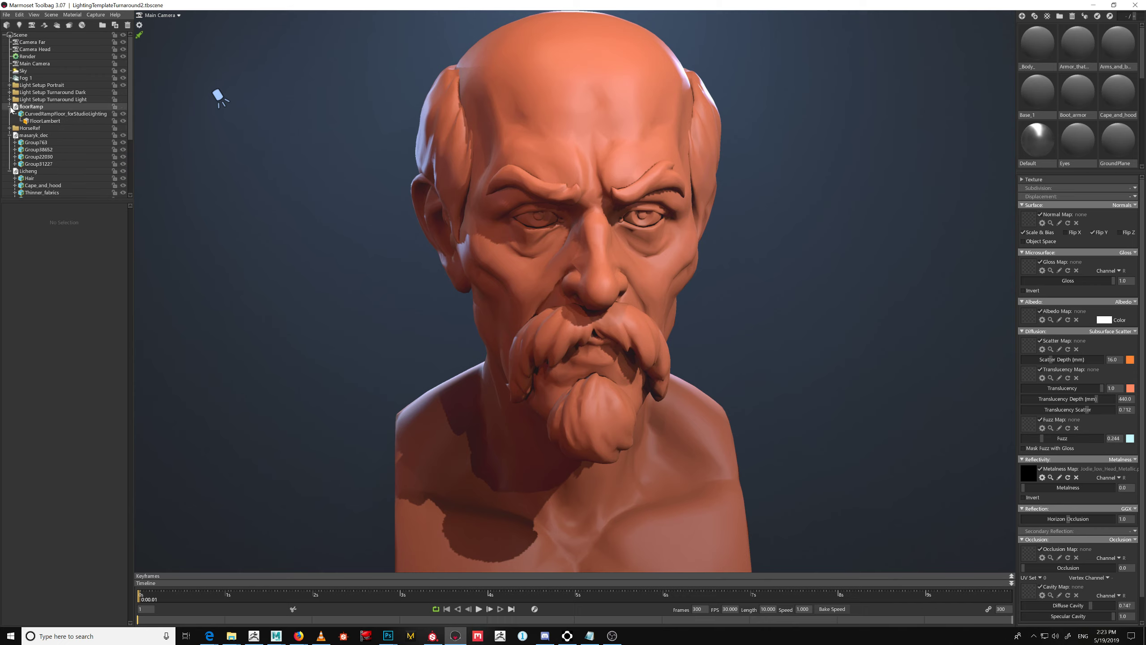
{"action": "left_click", "coordinate": [10, 108]}
{"action": "left_click", "coordinate": [9, 120]}
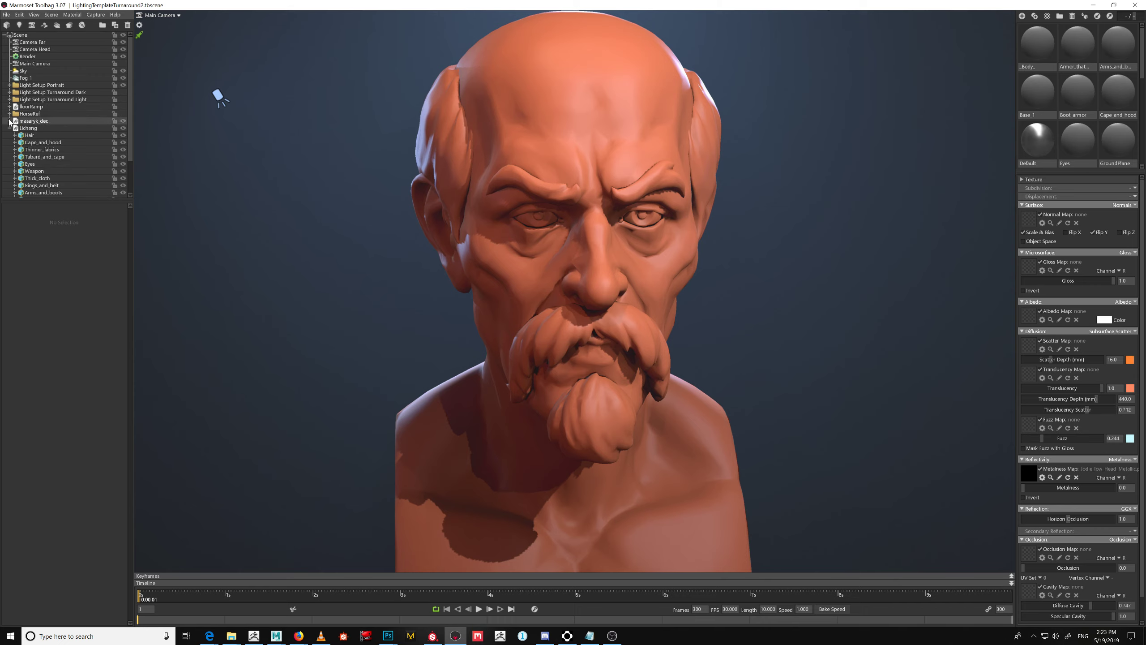
{"action": "left_click", "coordinate": [32, 121]}
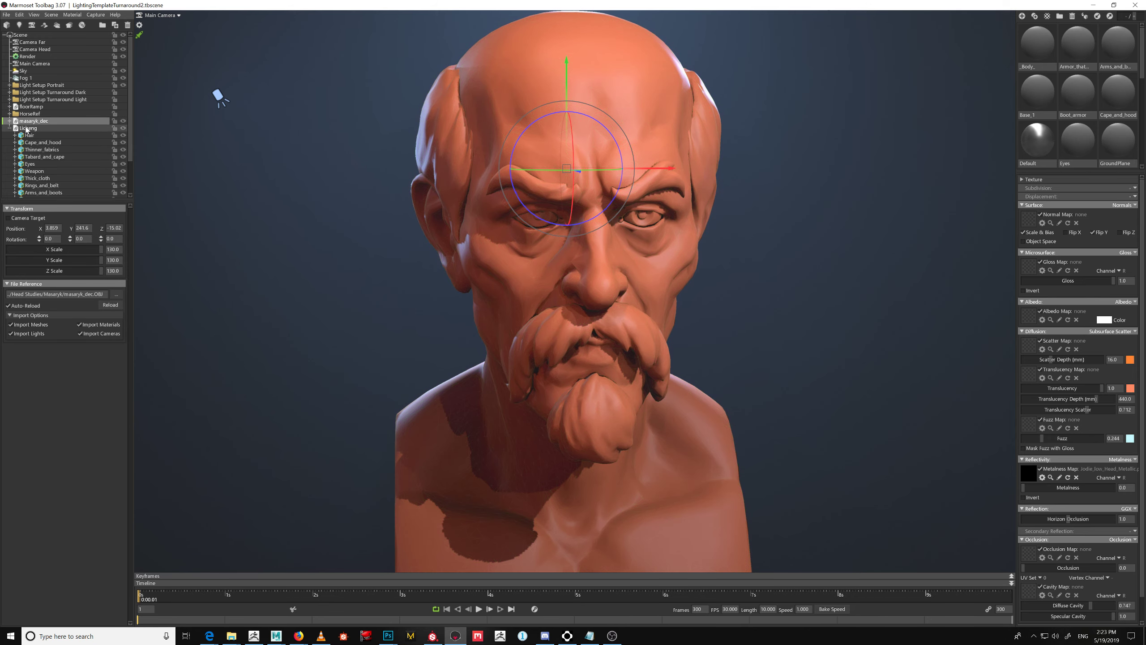
{"action": "left_click", "coordinate": [25, 129]}
{"action": "left_click", "coordinate": [10, 128]}
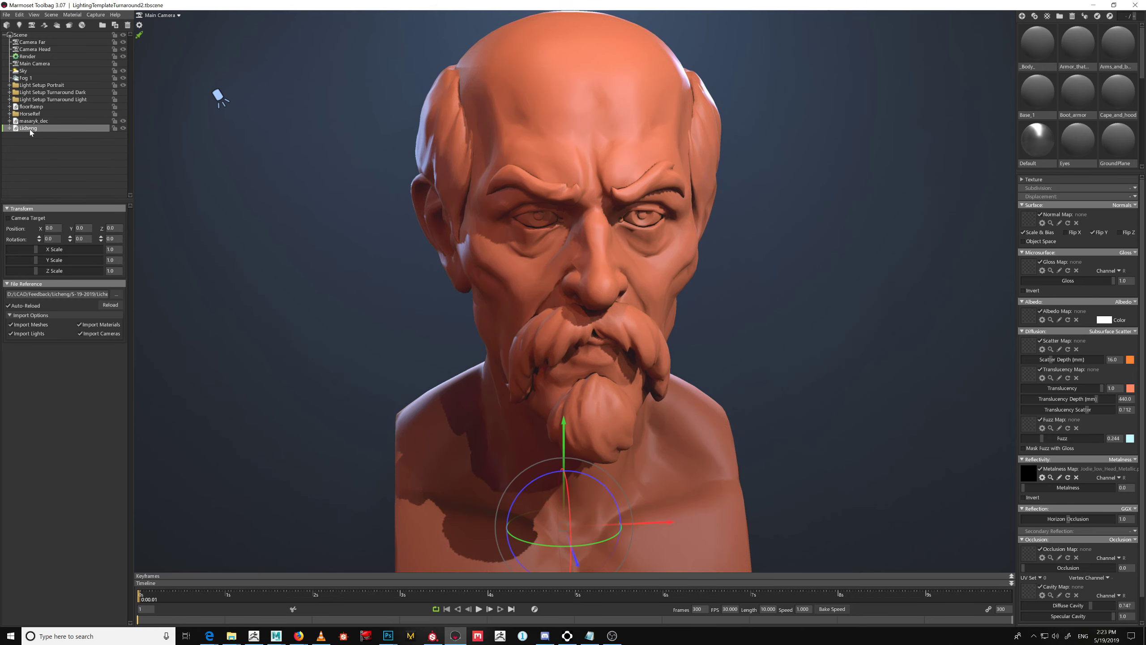
{"action": "left_click", "coordinate": [9, 129]}
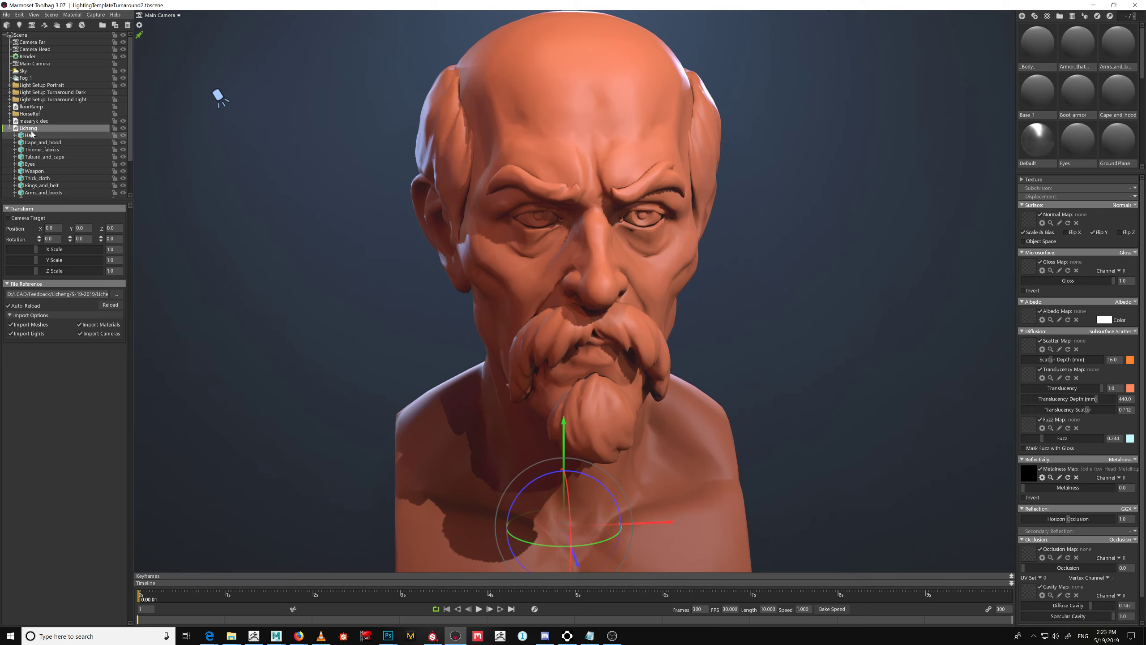
Move the full-body character along the X axis to the lit bust, setting its X position to -1300
{"action": "left_click_drag", "start_coordinate": [243, 192], "coordinate": [246, 188]}
{"action": "key", "text": "f"}
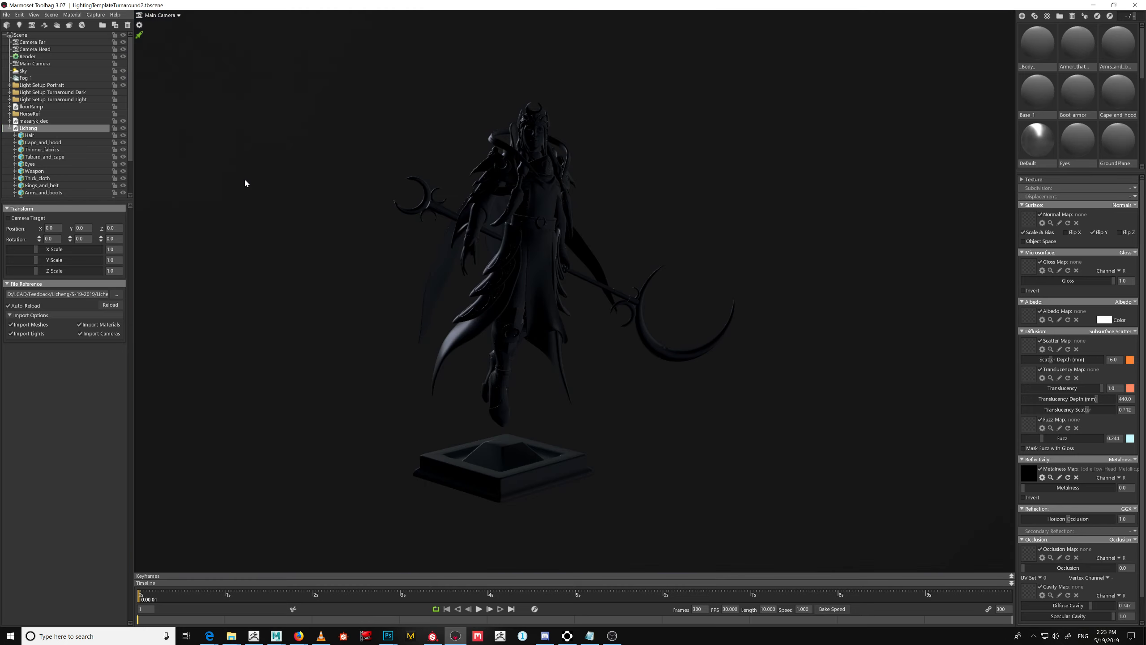
{"action": "left_click_drag", "start_coordinate": [740, 257], "coordinate": [766, 262]}
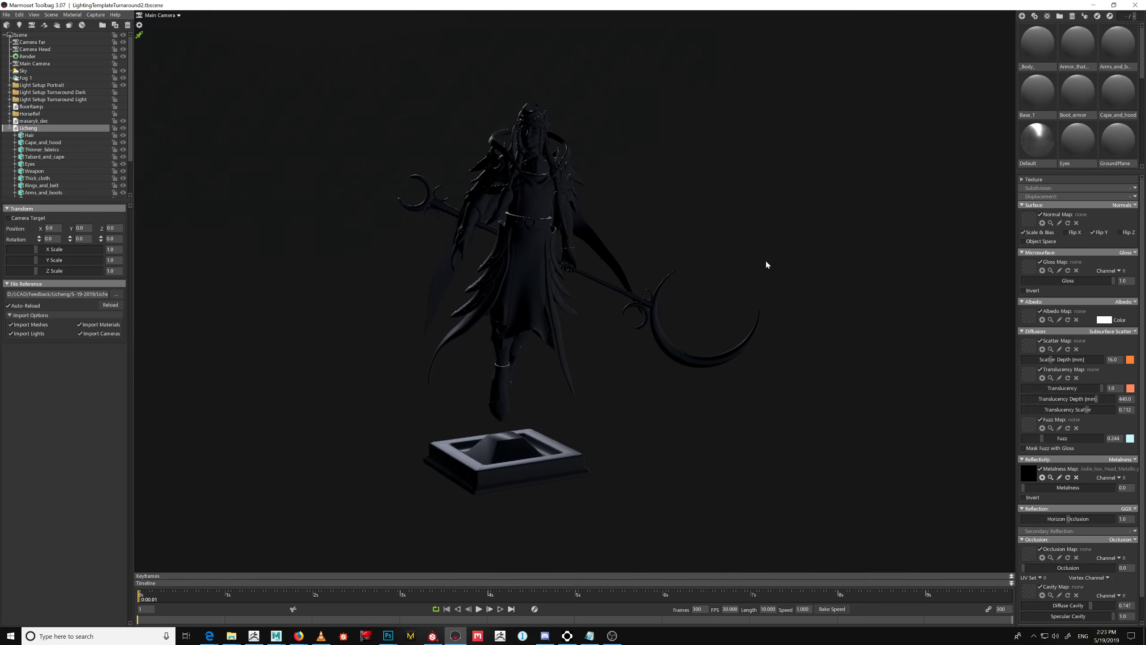
{"action": "right_click_drag", "start_coordinate": [766, 263], "coordinate": [596, 225]}
{"action": "mouse_move", "coordinate": [595, 226]}
{"action": "left_mouse_down"}
{"action": "mouse_move", "coordinate": [573, 204]}
{"action": "mouse_move", "coordinate": [615, 209]}
{"action": "mouse_move", "coordinate": [604, 234]}
{"action": "mouse_move", "coordinate": [629, 269]}
{"action": "mouse_move", "coordinate": [667, 268]}
{"action": "mouse_move", "coordinate": [652, 276]}
{"action": "mouse_move", "coordinate": [642, 236]}
{"action": "mouse_move", "coordinate": [620, 256]}
{"action": "mouse_move", "coordinate": [540, 154]}
{"action": "mouse_move", "coordinate": [553, 128]}
{"action": "mouse_move", "coordinate": [632, 169]}
{"action": "mouse_move", "coordinate": [589, 249]}
{"action": "mouse_move", "coordinate": [588, 320]}
{"action": "mouse_move", "coordinate": [607, 220]}
{"action": "left_mouse_up"}
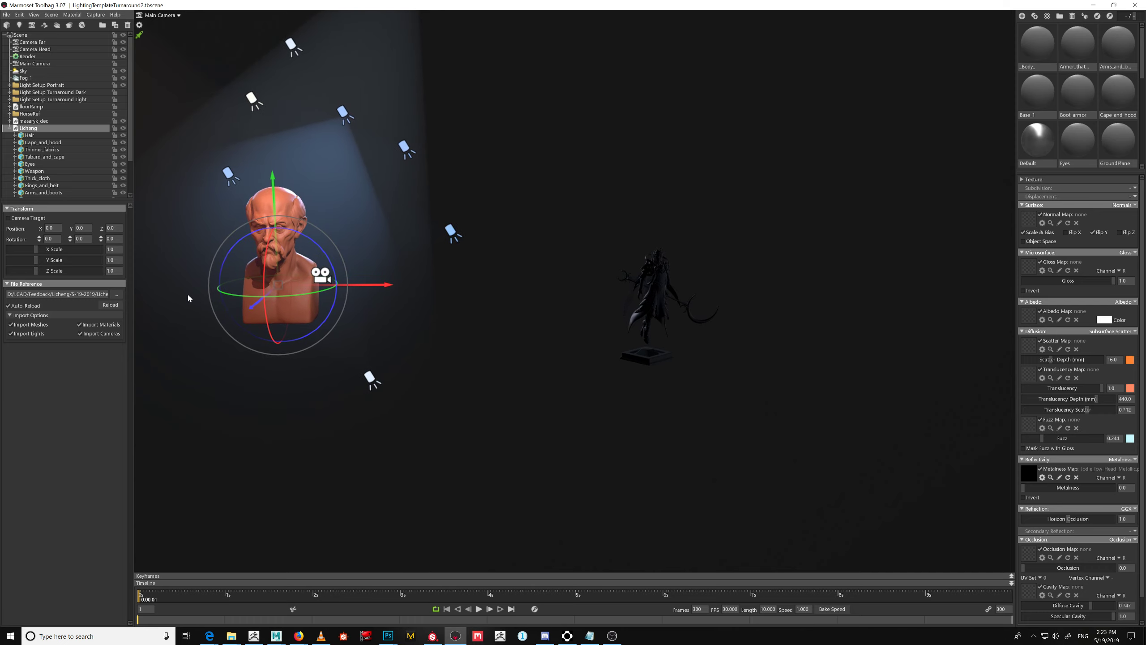
{"action": "left_click_drag", "start_coordinate": [397, 294], "coordinate": [131, 294]}
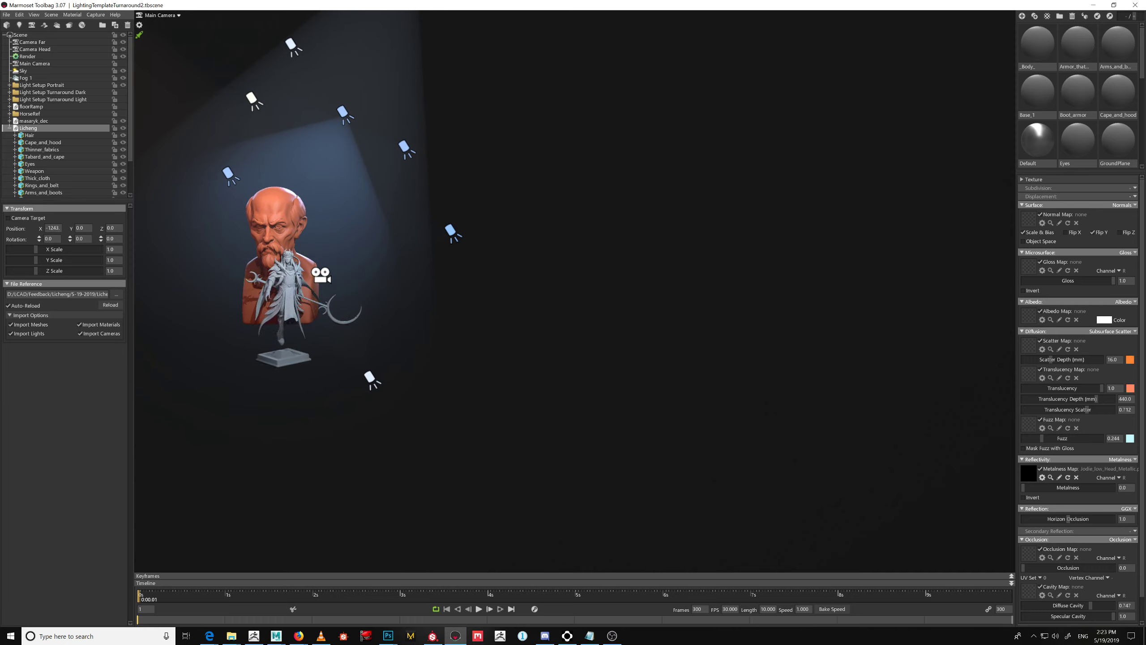
{"action": "left_click_drag", "start_coordinate": [60, 228], "coordinate": [0, 232]}
{"action": "type", "text": "-1300"}
{"action": "key", "text": "Return"}
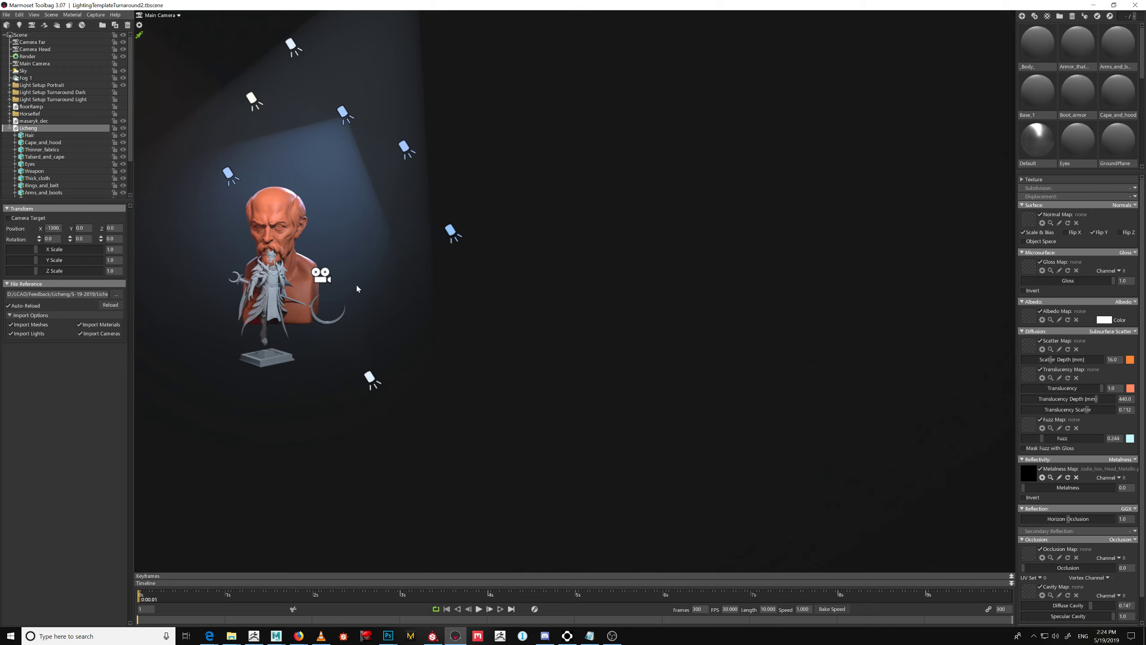
Raise the full-body character on Y and shift it on Z so it overlaps the bust within the spotlights
{"action": "left_click_drag", "start_coordinate": [329, 277], "coordinate": [173, 278]}
{"action": "middle_click_drag", "start_coordinate": [305, 325], "coordinate": [388, 335]}
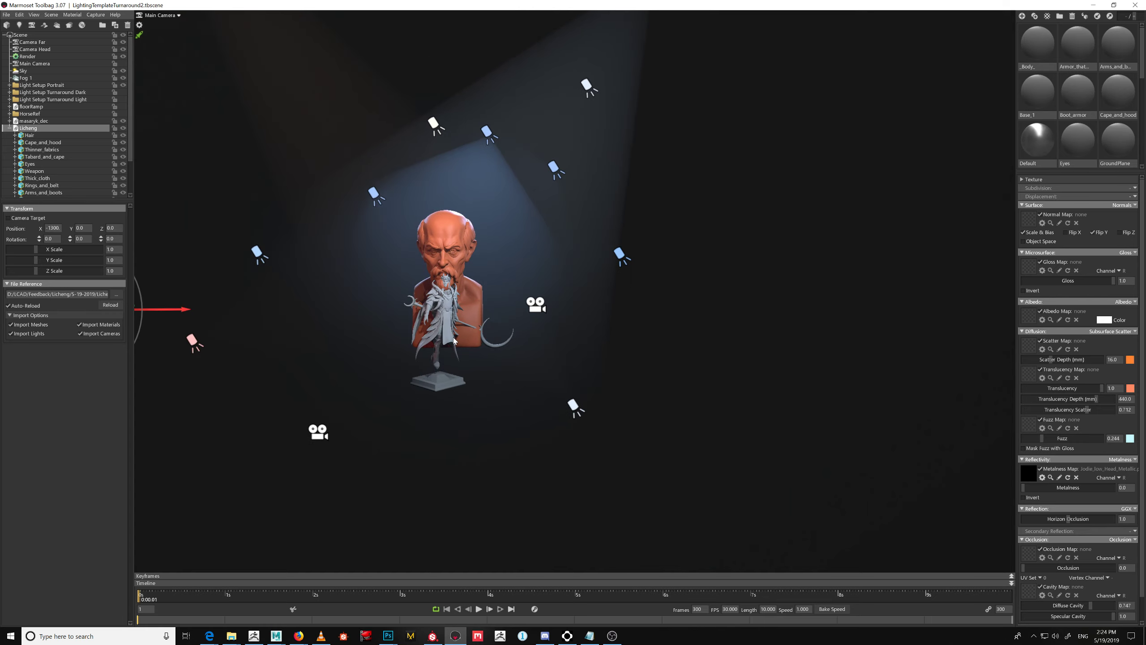
{"action": "middle_click_drag", "start_coordinate": [219, 306], "coordinate": [348, 322]}
{"action": "left_click_drag", "start_coordinate": [228, 245], "coordinate": [247, 186]}
{"action": "left_click_drag", "start_coordinate": [657, 312], "coordinate": [500, 451]}
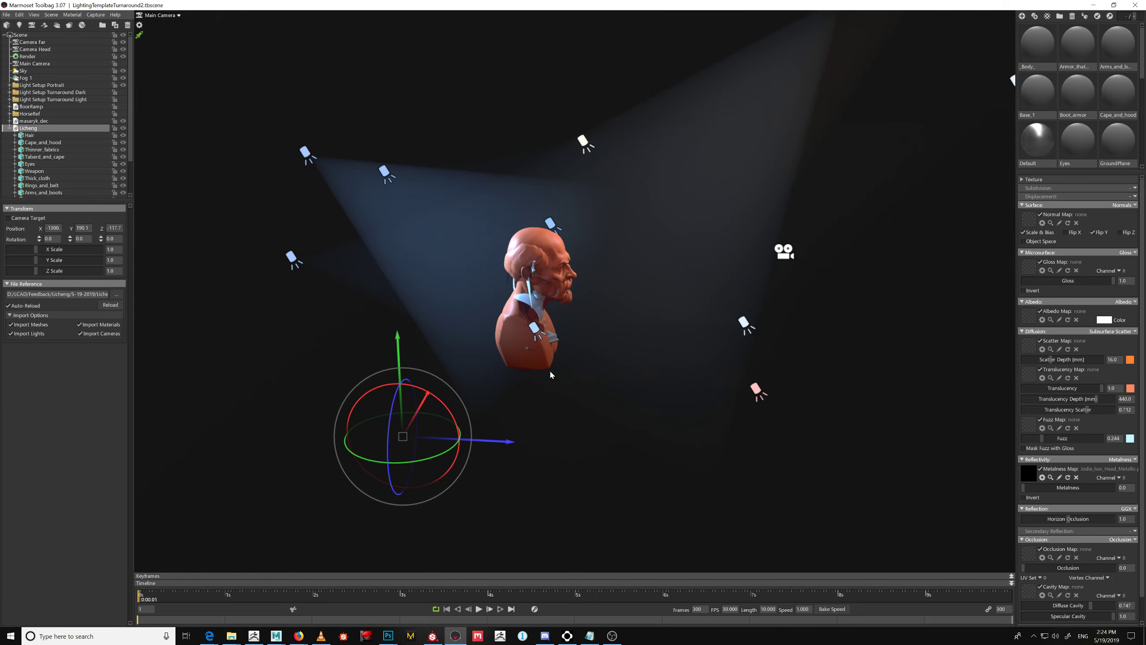
{"action": "left_click_drag", "start_coordinate": [550, 370], "coordinate": [519, 357]}
{"action": "middle_click_drag", "start_coordinate": [474, 269], "coordinate": [482, 270]}
{"action": "right_click_drag", "start_coordinate": [481, 271], "coordinate": [563, 305]}
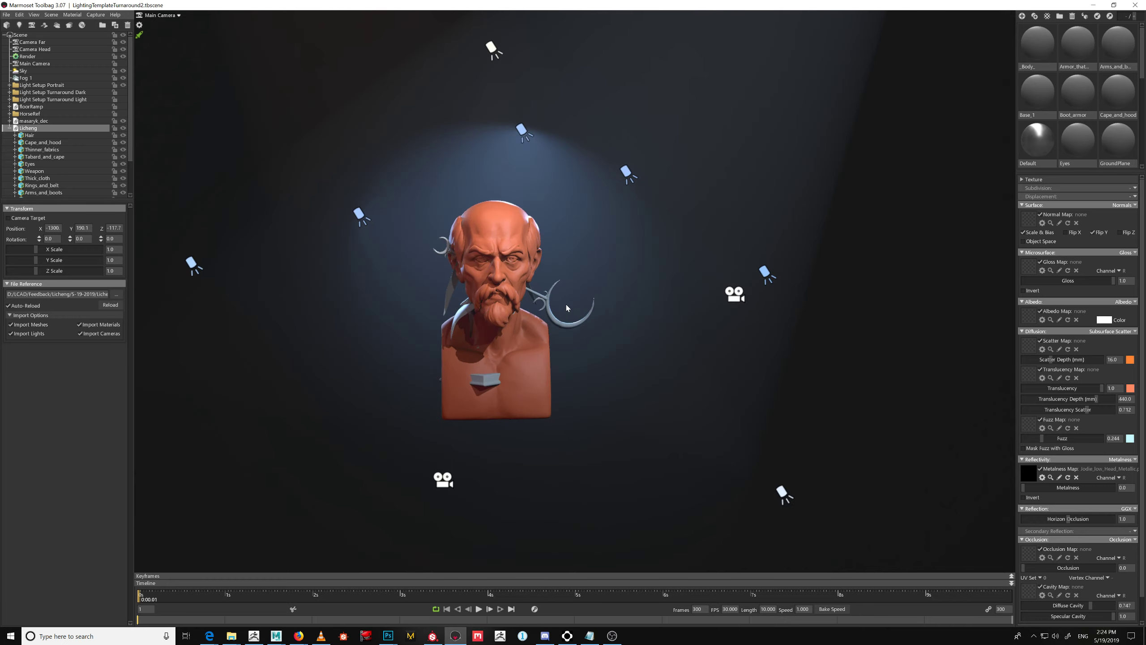
{"action": "left_click_drag", "start_coordinate": [470, 266], "coordinate": [506, 263]}
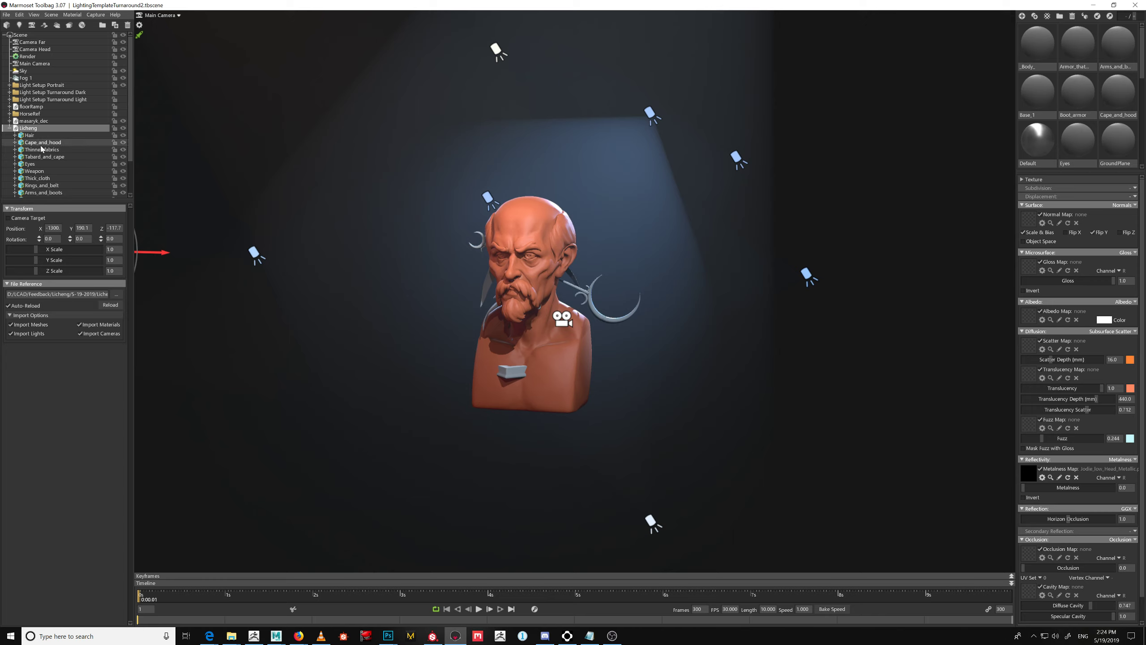
Hide the masaryk_dec bust and frame the full-body character in a closer view
{"action": "left_click", "coordinate": [124, 93]}
{"action": "left_click", "coordinate": [124, 94]}
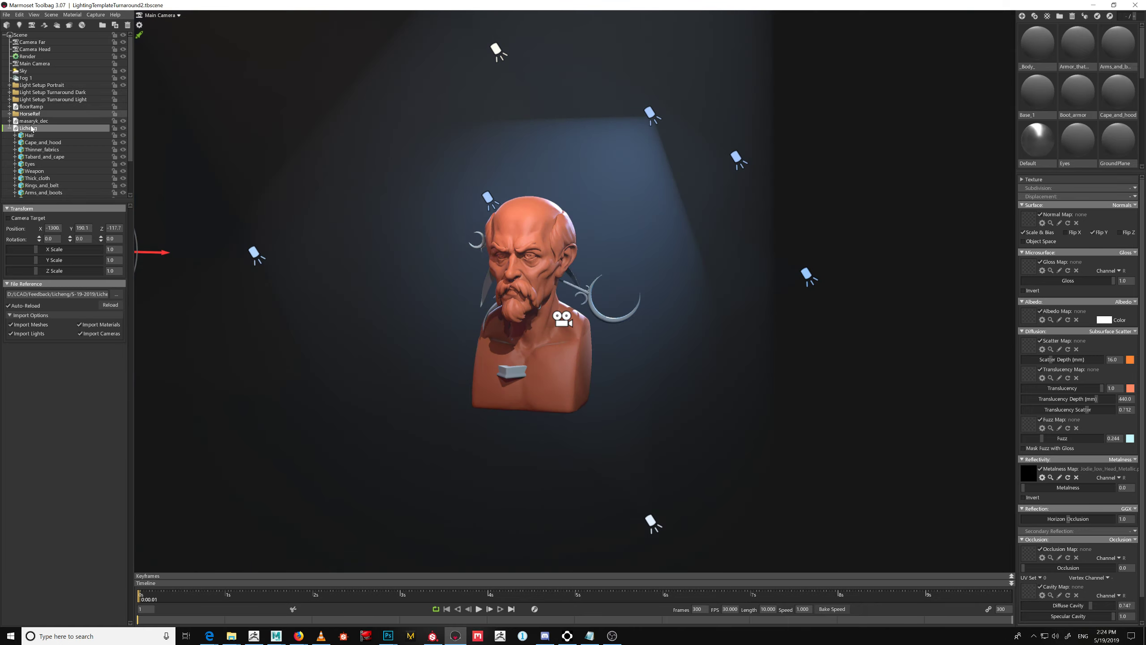
{"action": "left_click", "coordinate": [123, 121]}
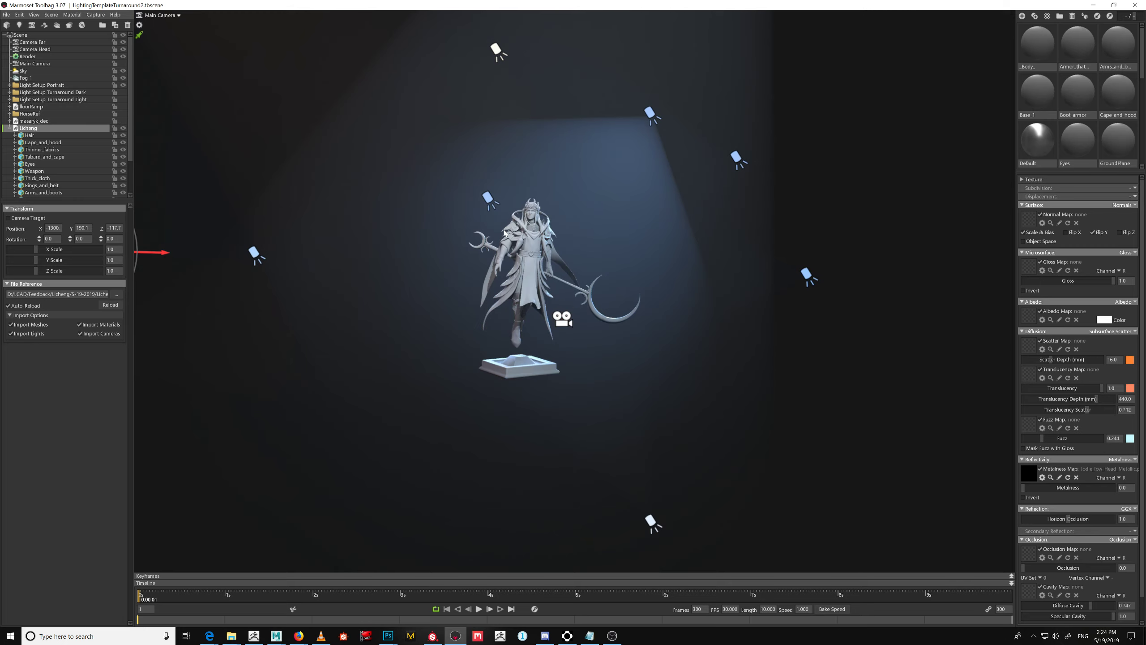
{"action": "left_click_drag", "start_coordinate": [502, 236], "coordinate": [506, 242]}
{"action": "right_click_drag", "start_coordinate": [506, 243], "coordinate": [795, 366]}
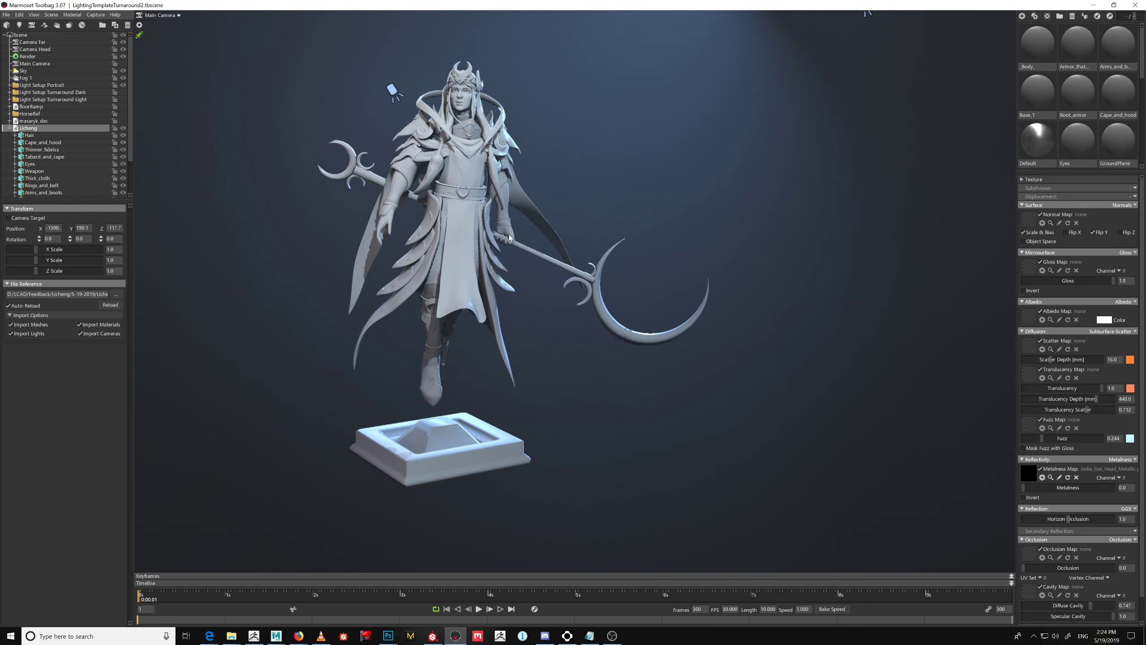
{"action": "middle_click_drag", "start_coordinate": [508, 234], "coordinate": [508, 260]}
Examine the character's material list and its separate mesh parts, including Tabard_and_cape and Thinner_fabrics
{"action": "left_click", "coordinate": [490, 240]}
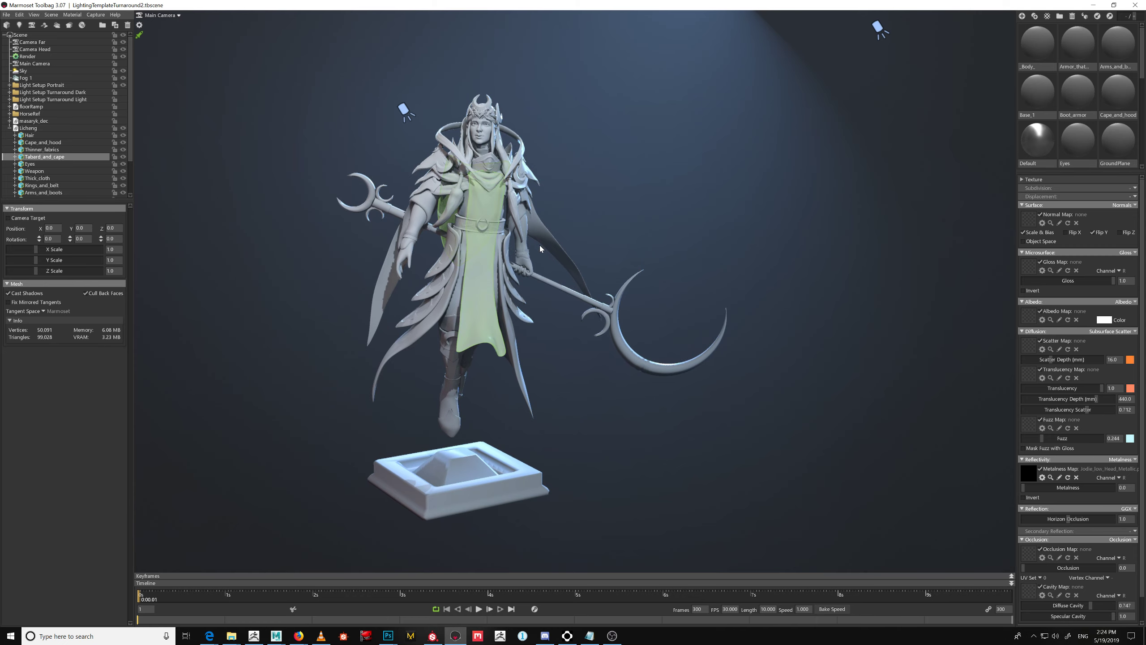
{"action": "left_click_drag", "start_coordinate": [560, 250], "coordinate": [589, 252]}
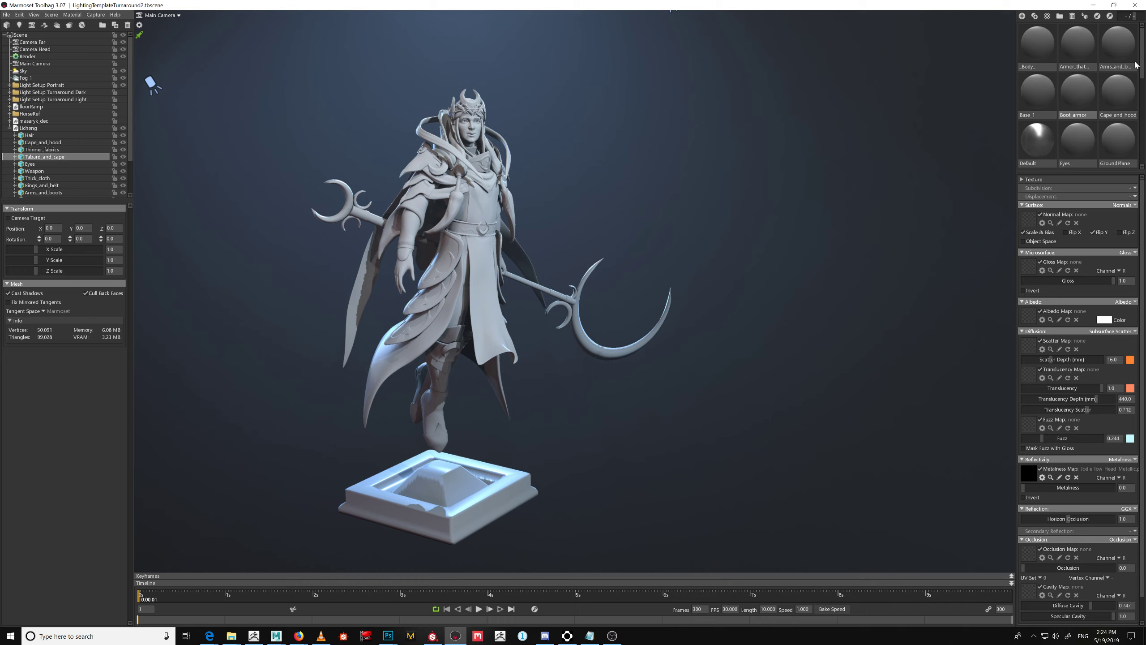
{"action": "scroll", "coordinate": [1129, 136], "scroll_direction": "down", "scroll_amount": 5}
{"action": "scroll", "coordinate": [1136, 151], "scroll_direction": "up", "scroll_amount": 6}
{"action": "left_click", "coordinate": [42, 150]}
{"action": "scroll", "coordinate": [66, 190], "scroll_direction": "down", "scroll_amount": 2}
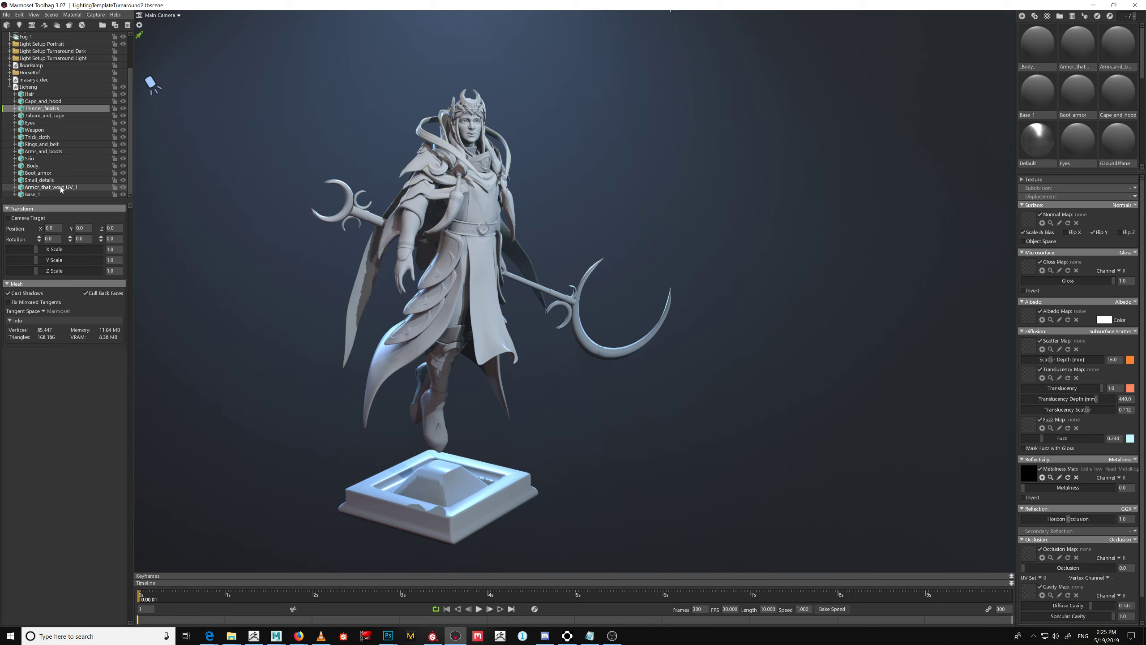
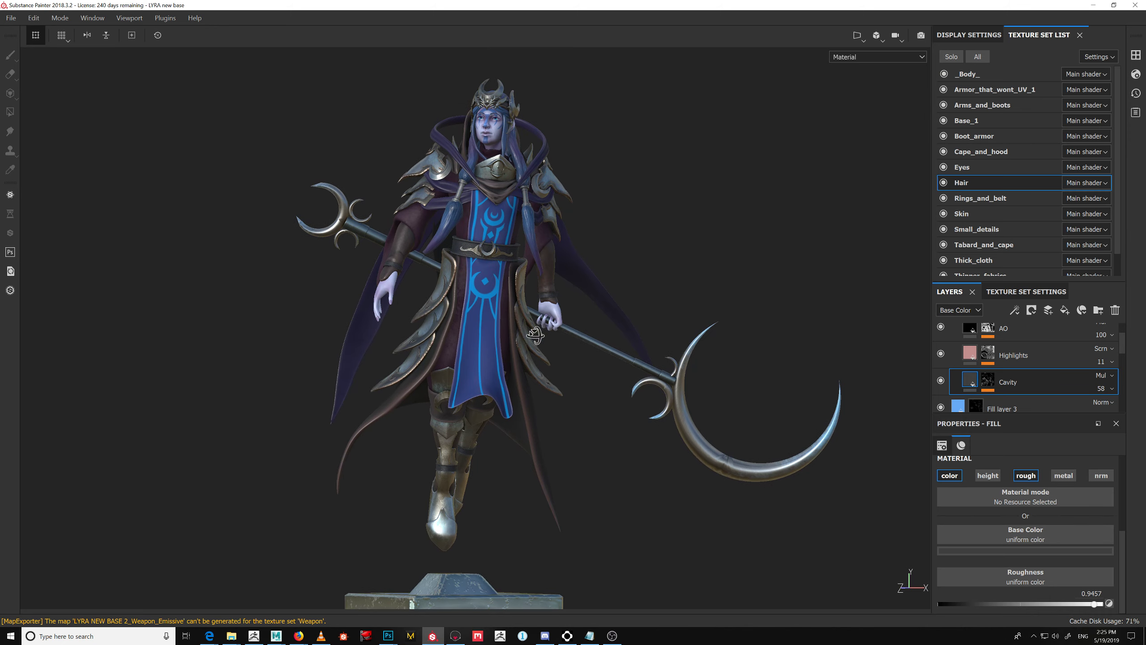
In Substance Painter, open the texture export settings for the textured character
{"action": "left_click_drag", "start_coordinate": [537, 365], "coordinate": [234, 261], "text": "alt"}
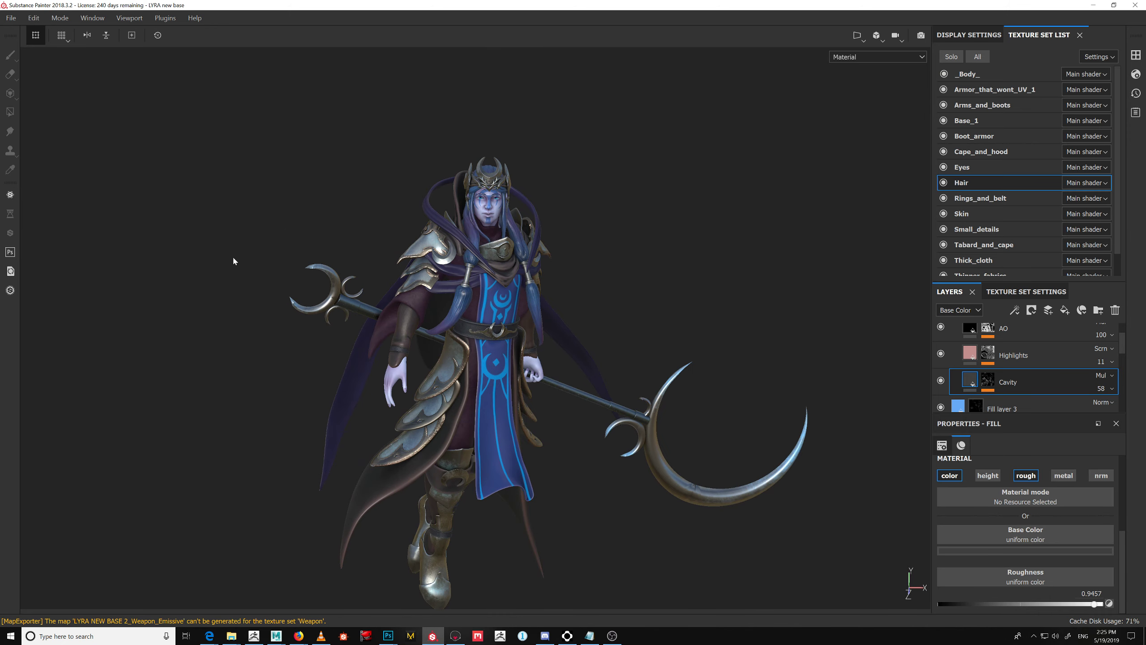
{"action": "left_click", "coordinate": [12, 18]}
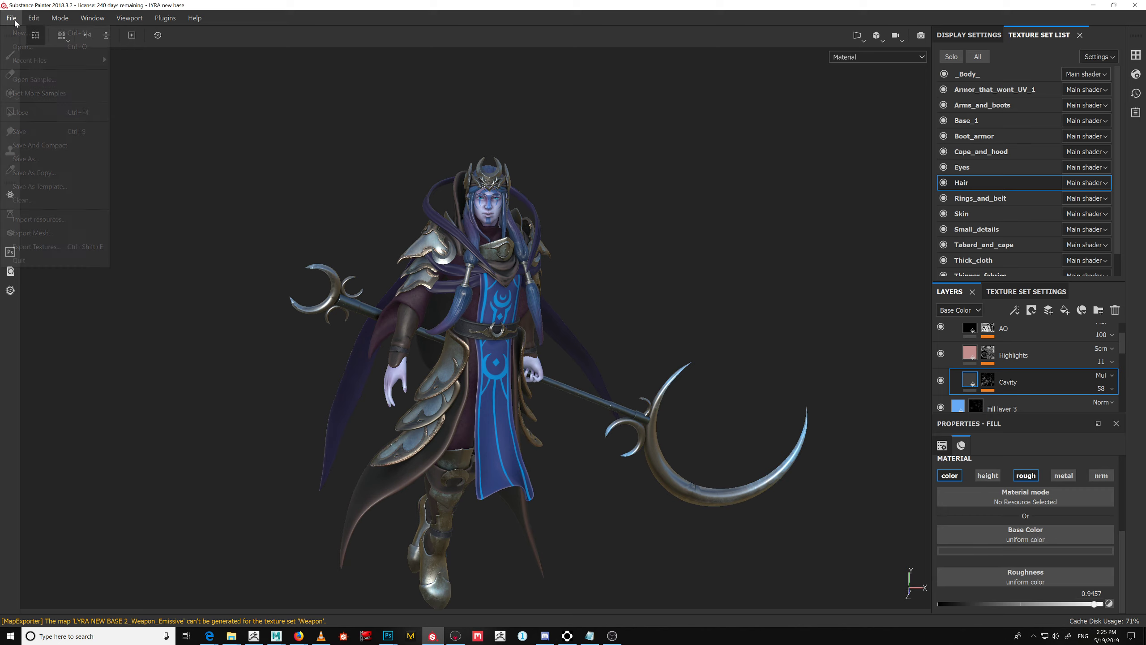
{"action": "left_click", "coordinate": [63, 253]}
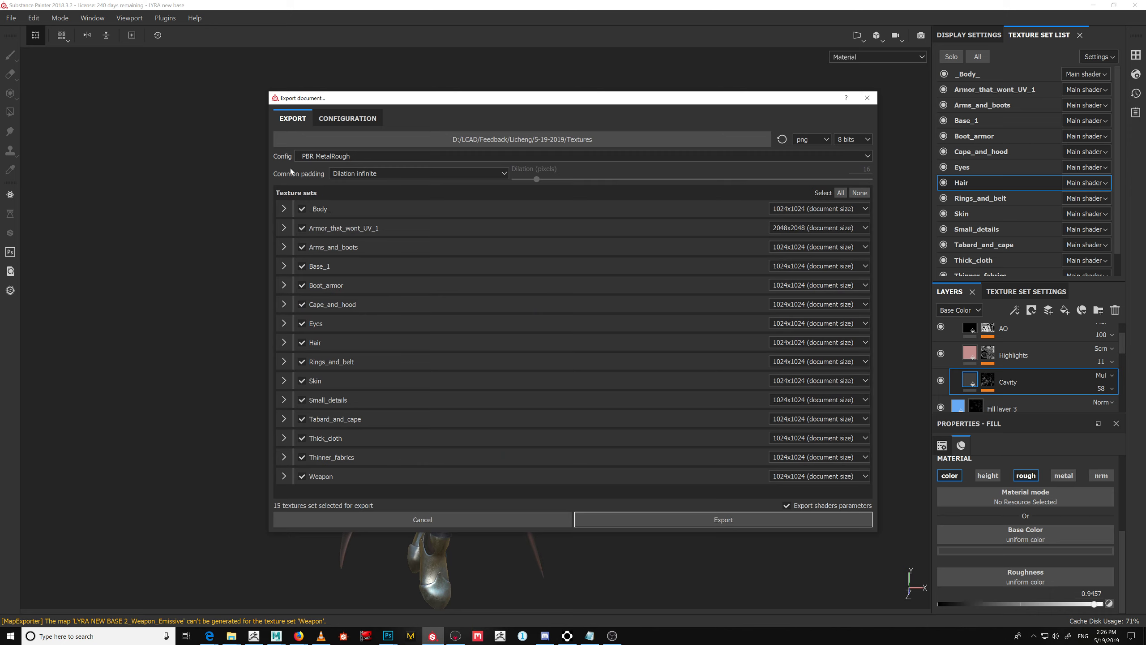
Review the maps to export for the _Body_ texture set and the export preset configuration
{"action": "left_click", "coordinate": [284, 209]}
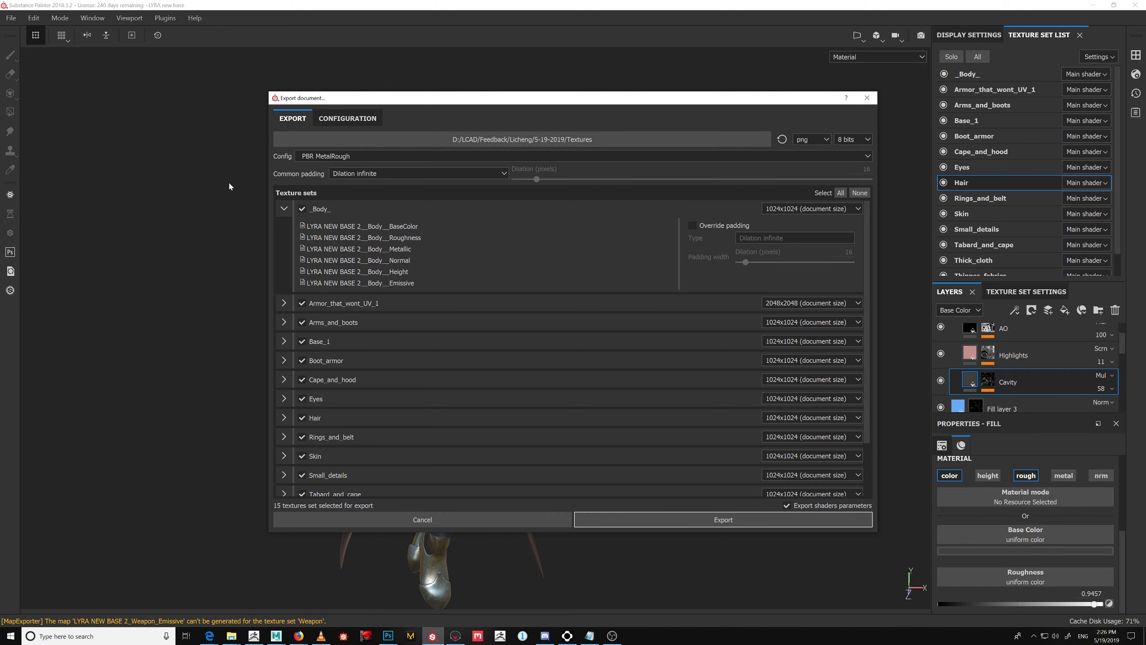
{"action": "left_click", "coordinate": [345, 118]}
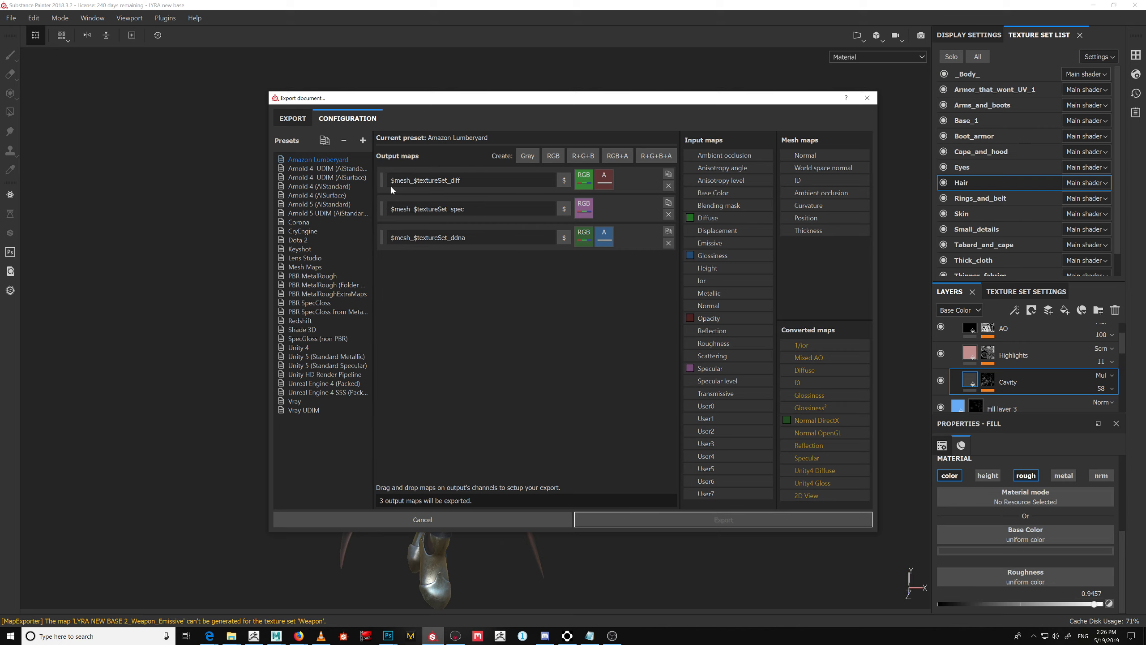
{"action": "left_click", "coordinate": [310, 119]}
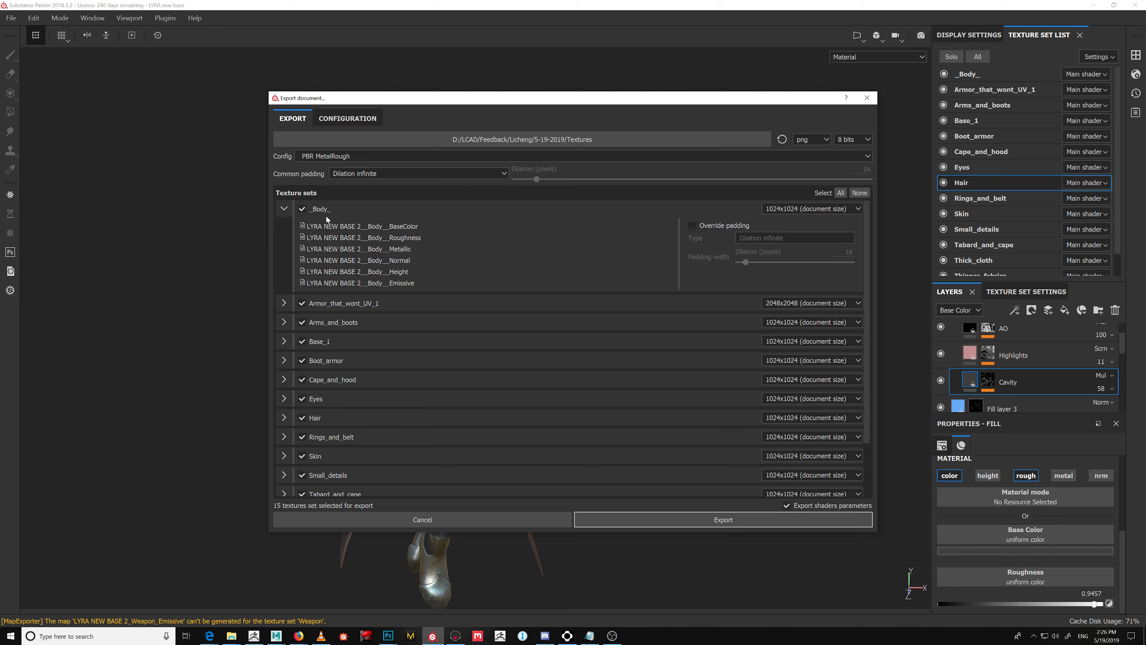
Check the list of maps that will be exported for the _Body_ texture set
{"action": "left_click", "coordinate": [283, 208]}
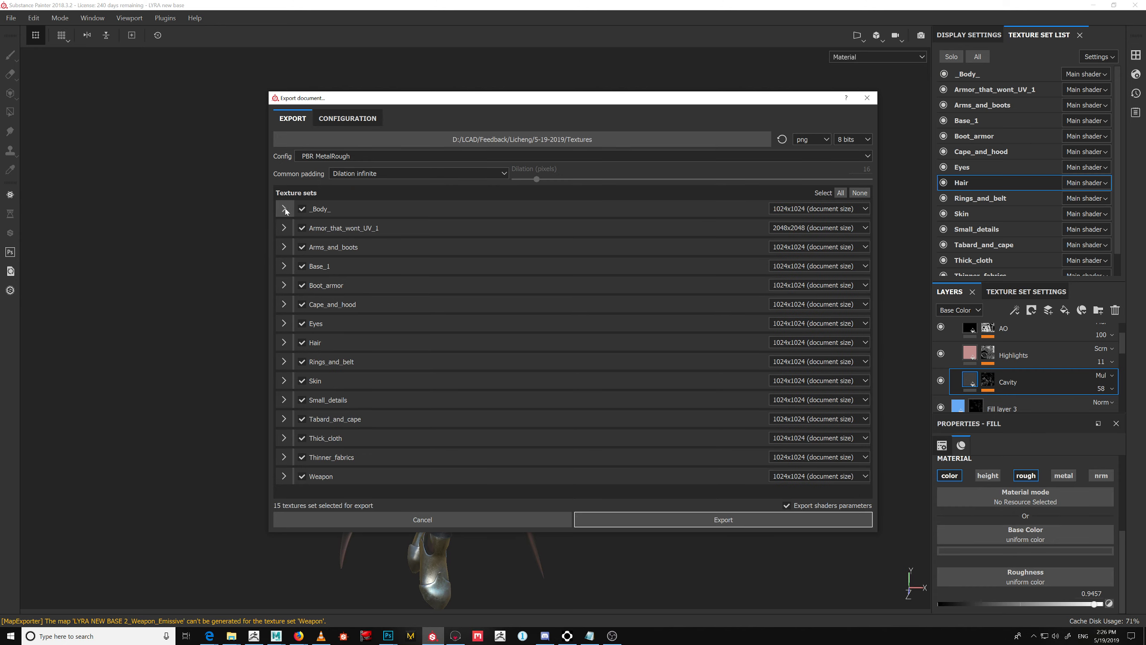
{"action": "left_click", "coordinate": [284, 209]}
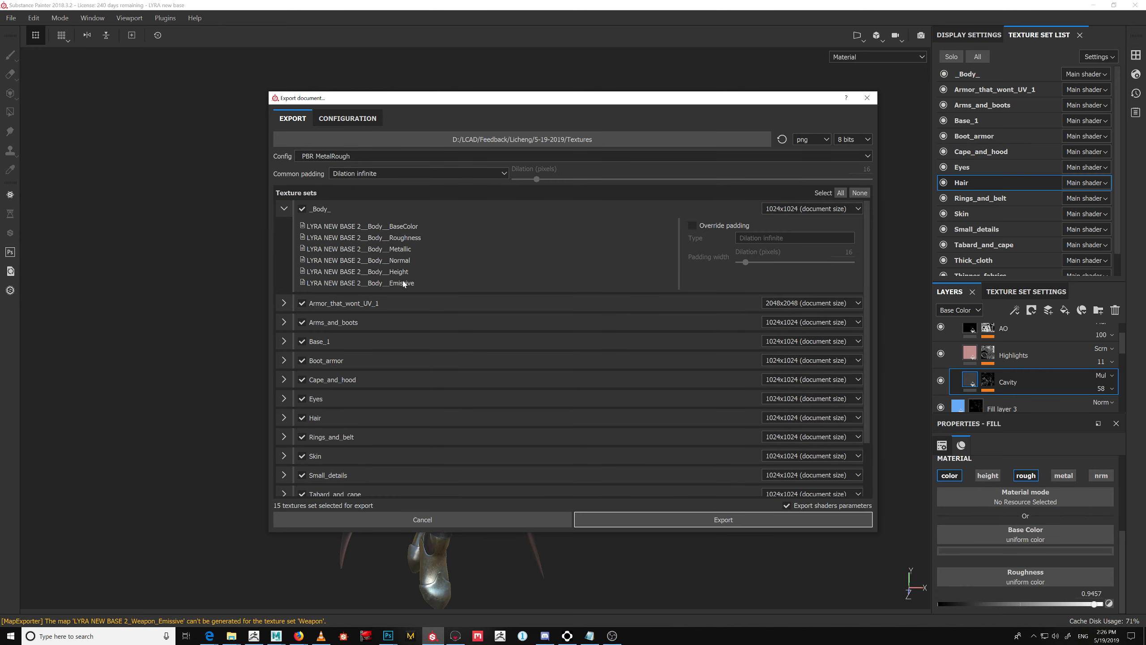
{"action": "left_click", "coordinate": [284, 209]}
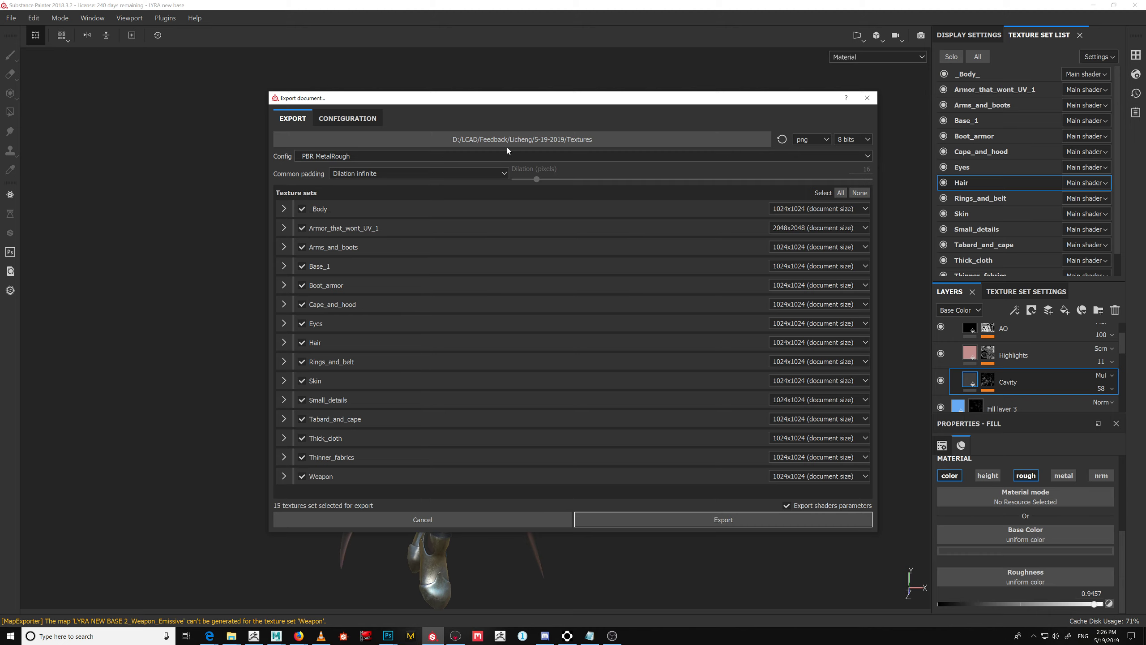
Create a Textures2nd folder inside the 5-19-2019 folder and set it as the export destination
{"action": "left_click", "coordinate": [525, 144]}
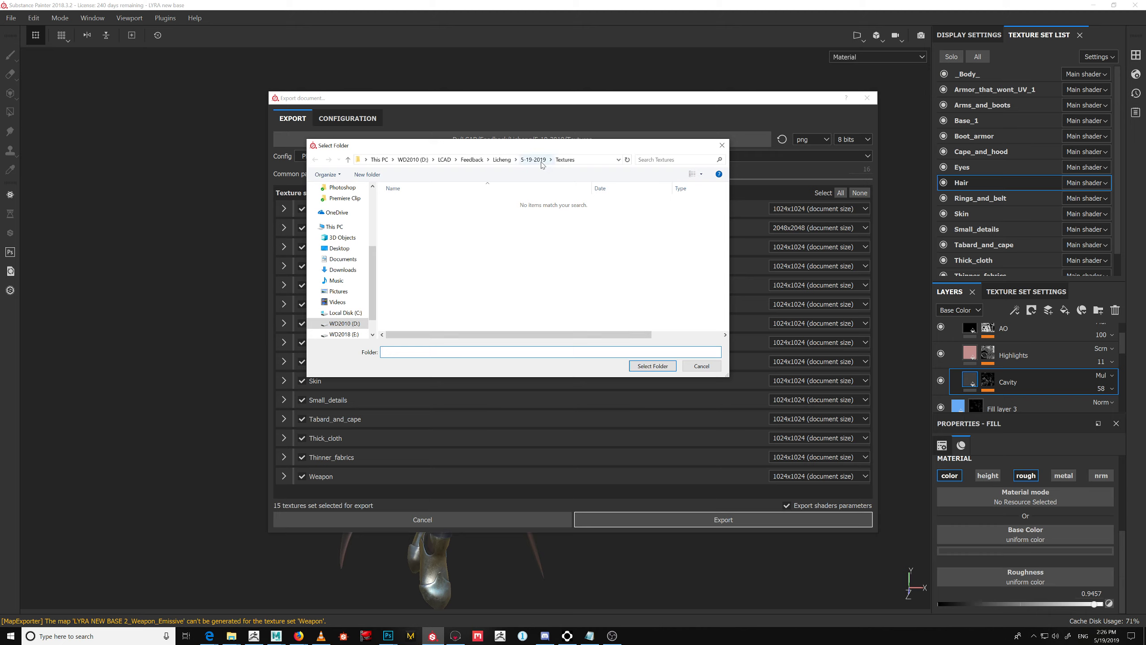
{"action": "left_click", "coordinate": [533, 160]}
{"action": "left_click", "coordinate": [366, 174]}
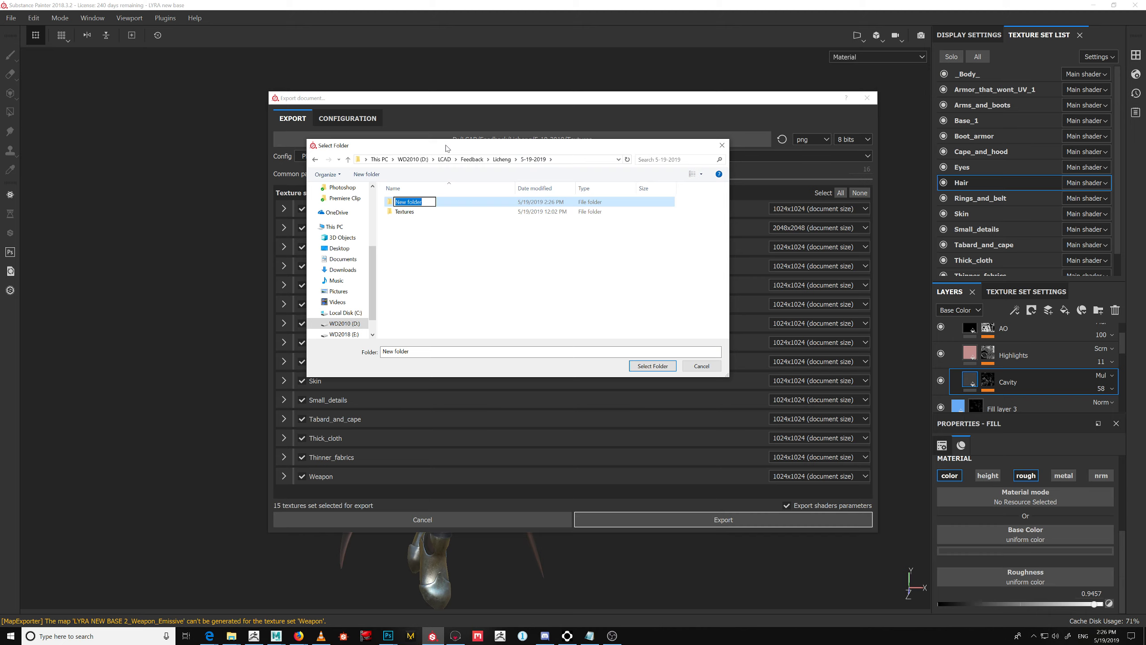
{"action": "type", "text": "Textures2nd"}
{"action": "key", "text": "Return"}
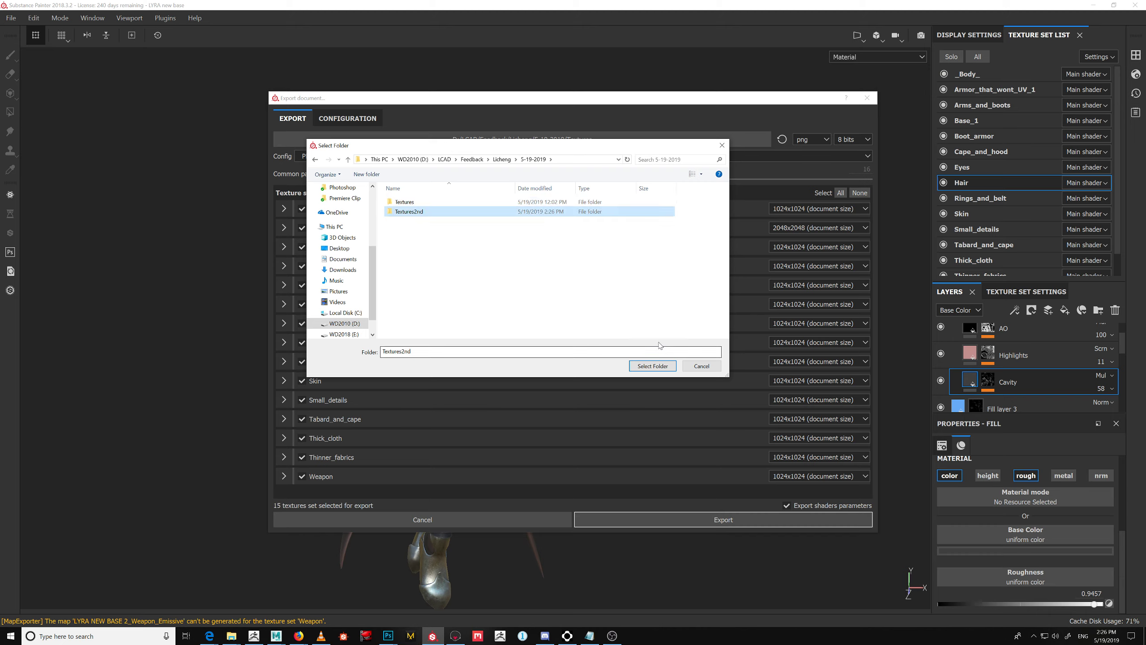
{"action": "left_click", "coordinate": [653, 366]}
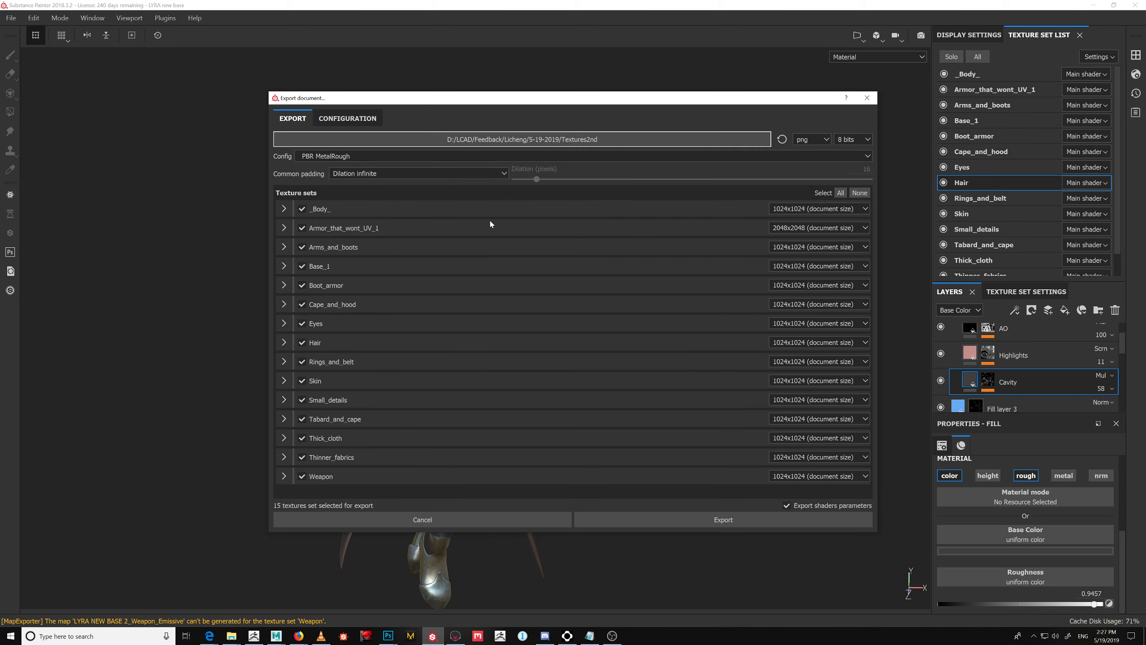
Set the file format of the exported textures to targa
{"action": "left_click", "coordinate": [829, 140]}
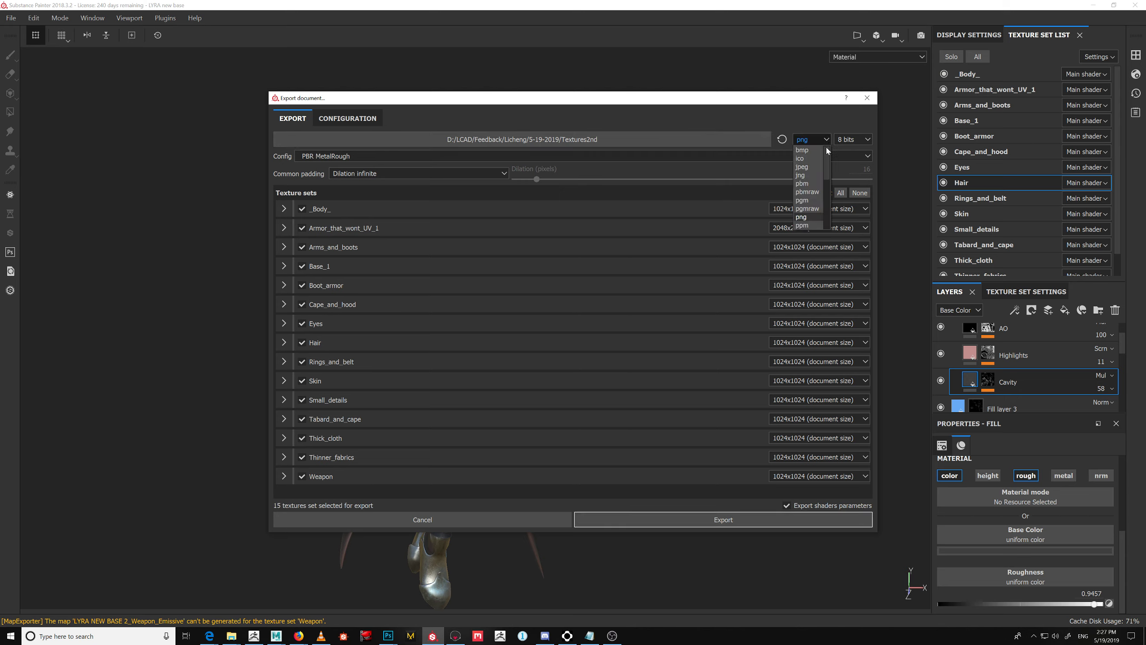
{"action": "scroll", "coordinate": [815, 201], "scroll_direction": "down", "scroll_amount": 2}
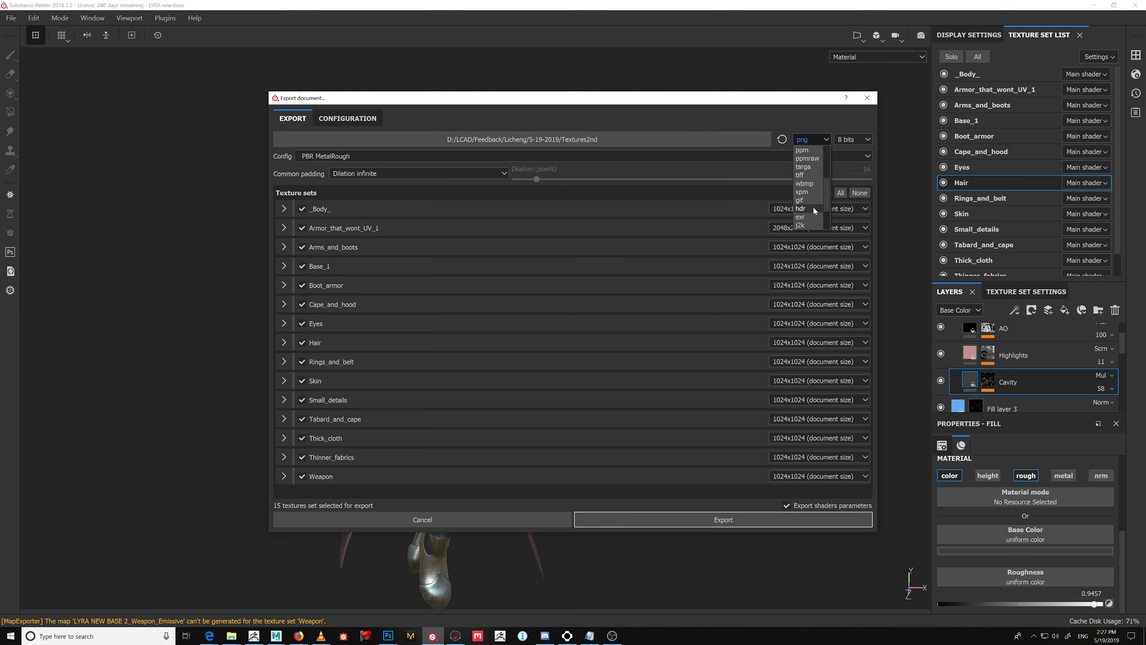
{"action": "scroll", "coordinate": [813, 207], "scroll_direction": "down", "scroll_amount": 2}
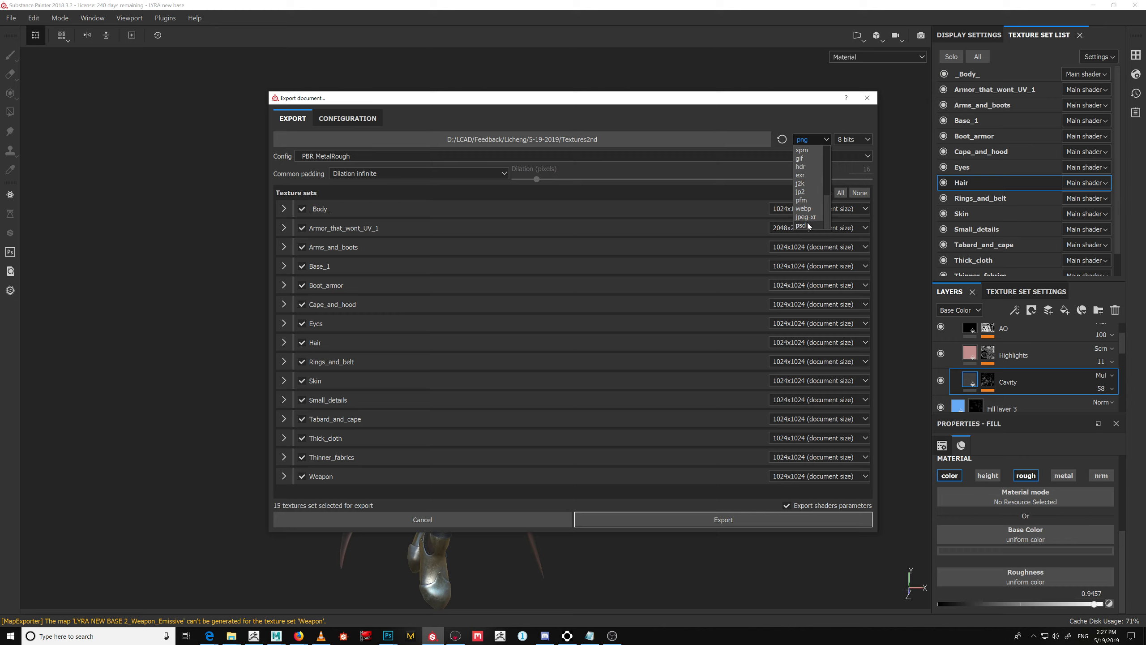
{"action": "scroll", "coordinate": [807, 224], "scroll_direction": "up", "scroll_amount": 3}
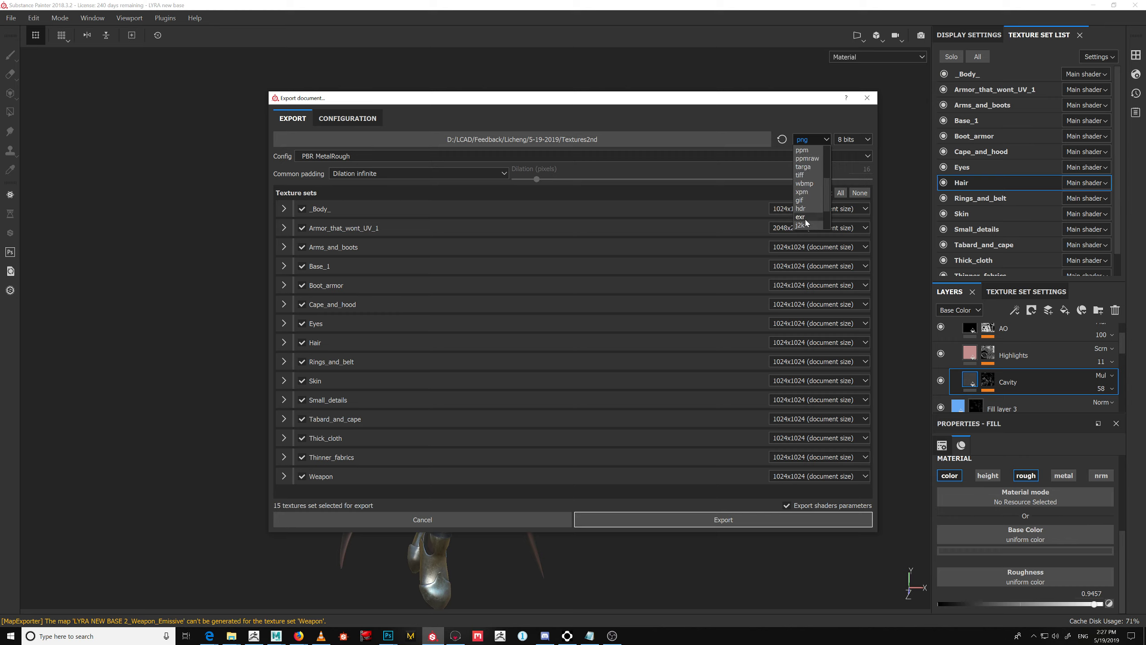
{"action": "scroll", "coordinate": [807, 223], "scroll_direction": "down", "scroll_amount": 2}
{"action": "left_click_drag", "start_coordinate": [825, 214], "coordinate": [825, 197]}
{"action": "left_click", "coordinate": [805, 167]}
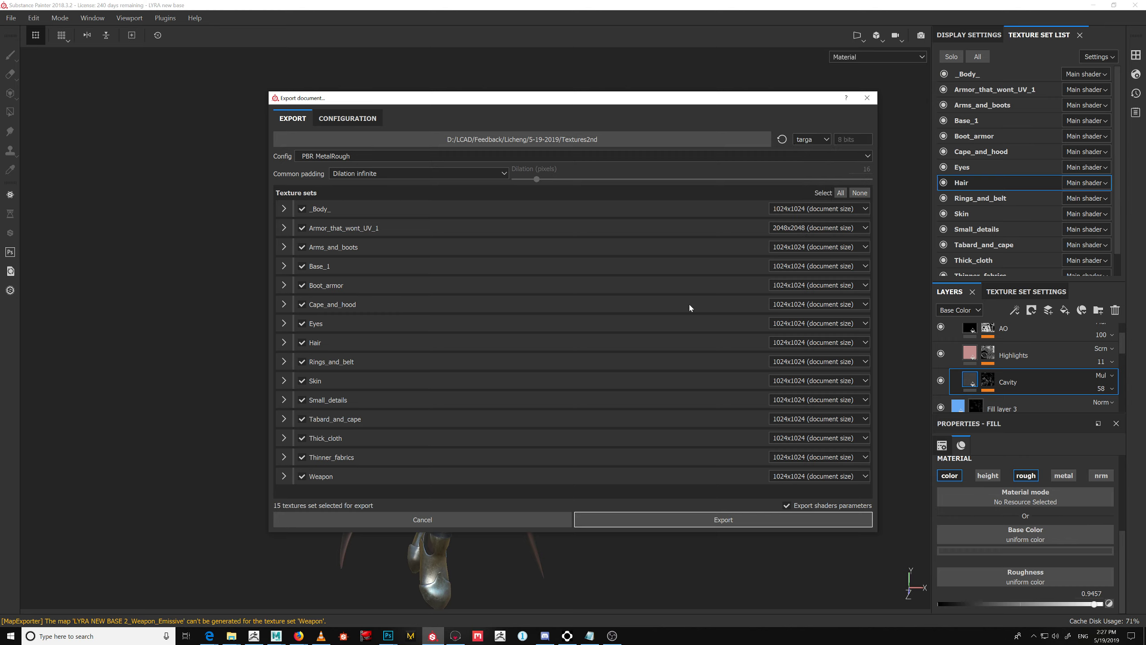
Export the maps of all selected texture sets and dismiss the completion message
{"action": "left_click", "coordinate": [718, 521]}
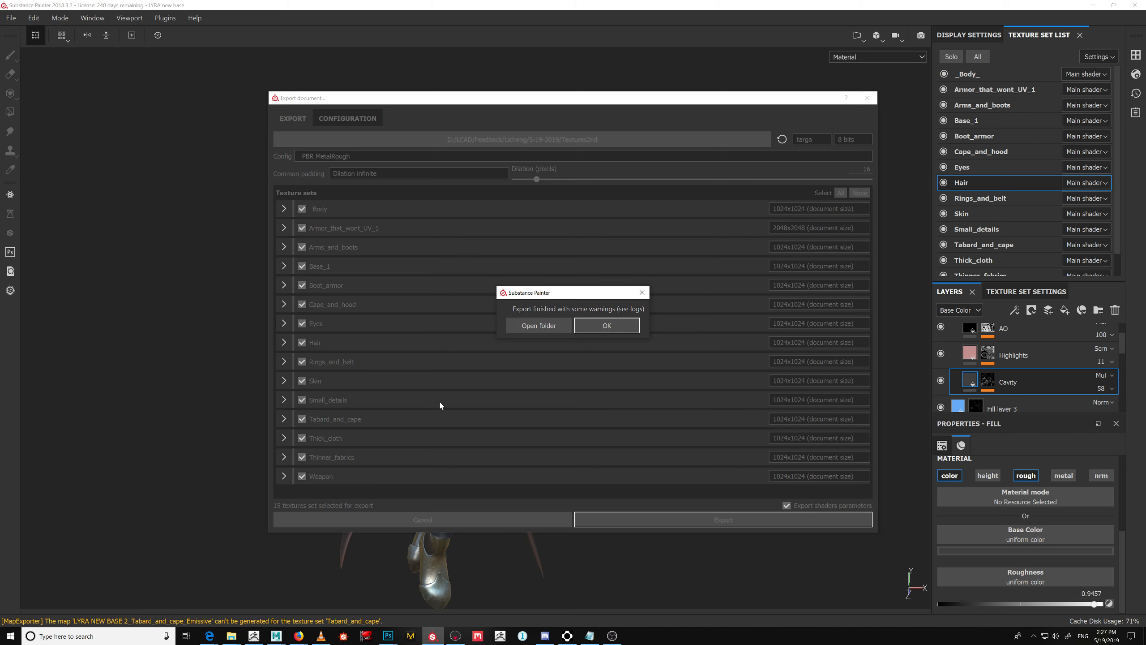
{"action": "left_click", "coordinate": [621, 325]}
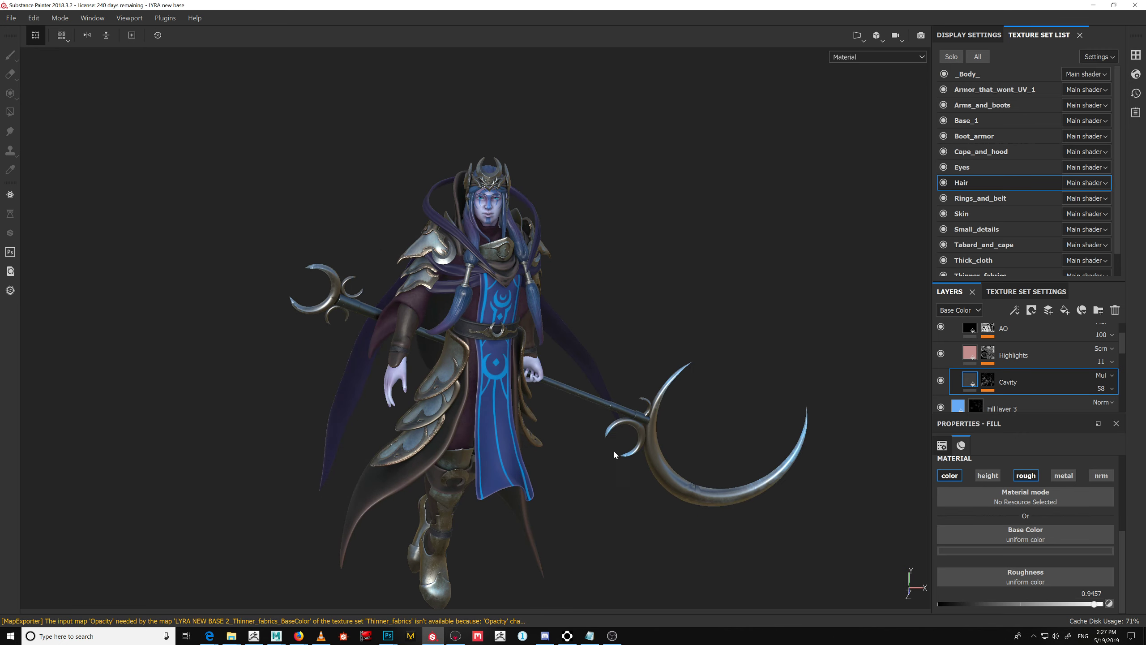
{"action": "middle_click_drag", "start_coordinate": [644, 461], "coordinate": [669, 372], "text": "alt"}
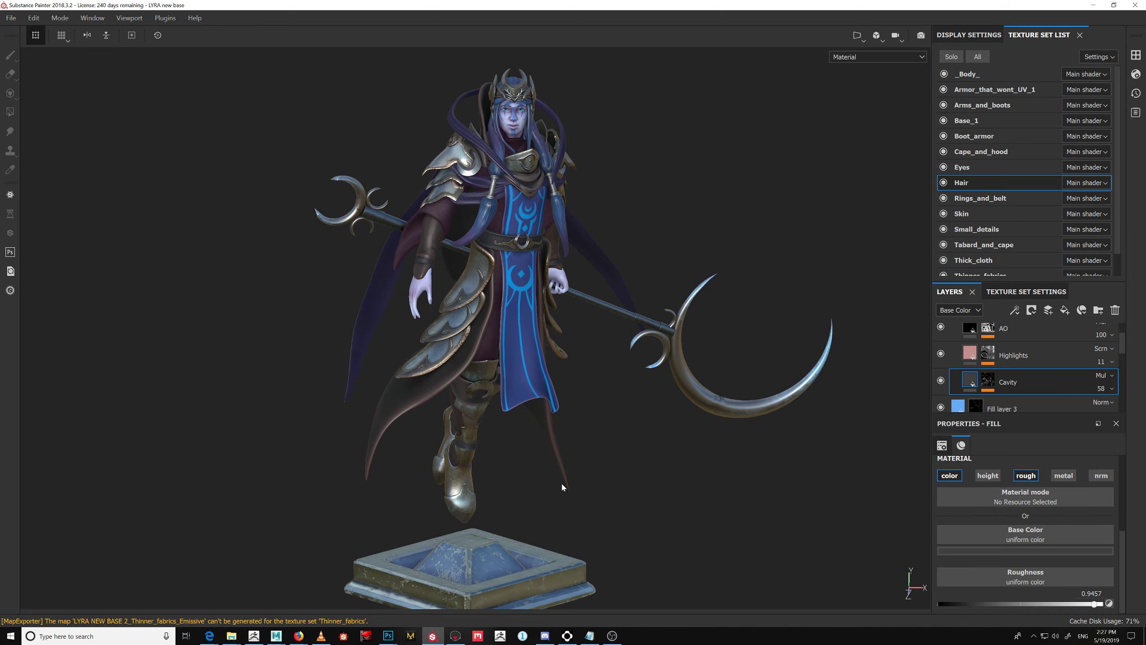
Switch to Marmoset Toolbag and select the _Body_ material in the material library
{"action": "left_click", "coordinate": [455, 636]}
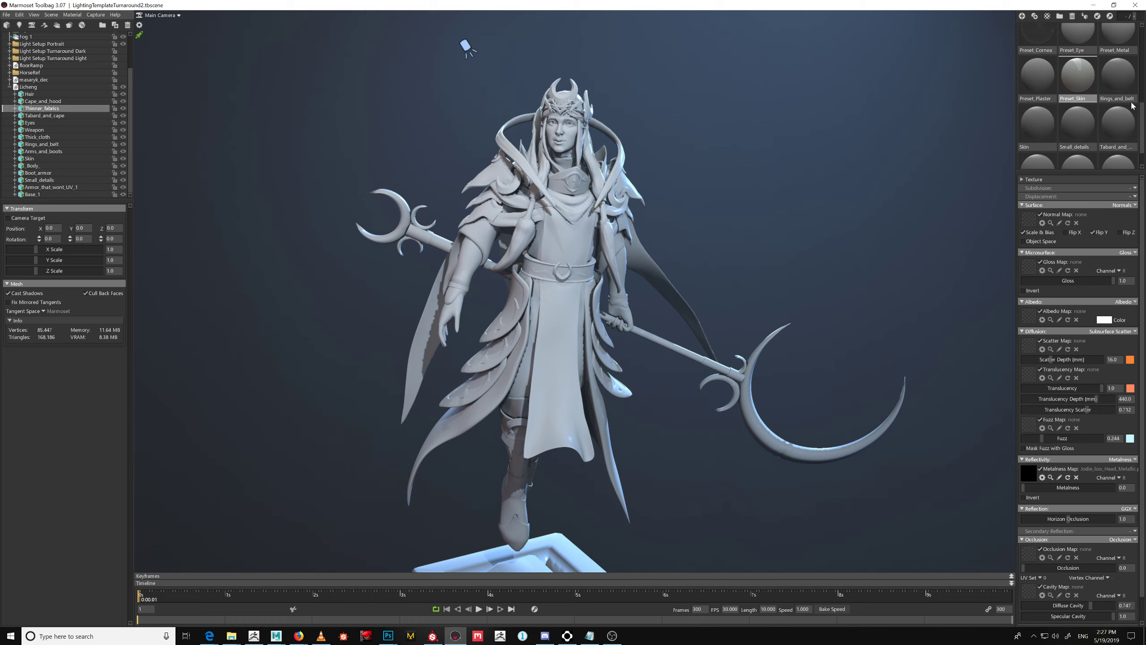
{"action": "left_click_drag", "start_coordinate": [1143, 115], "coordinate": [1142, 21]}
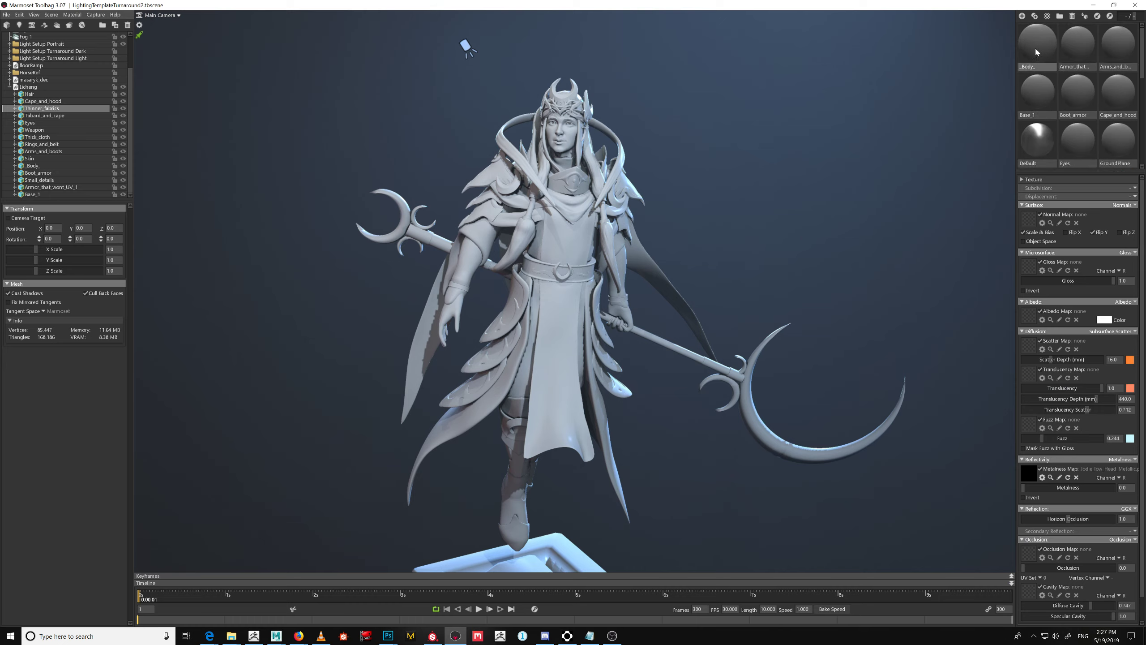
{"action": "left_click", "coordinate": [1045, 54]}
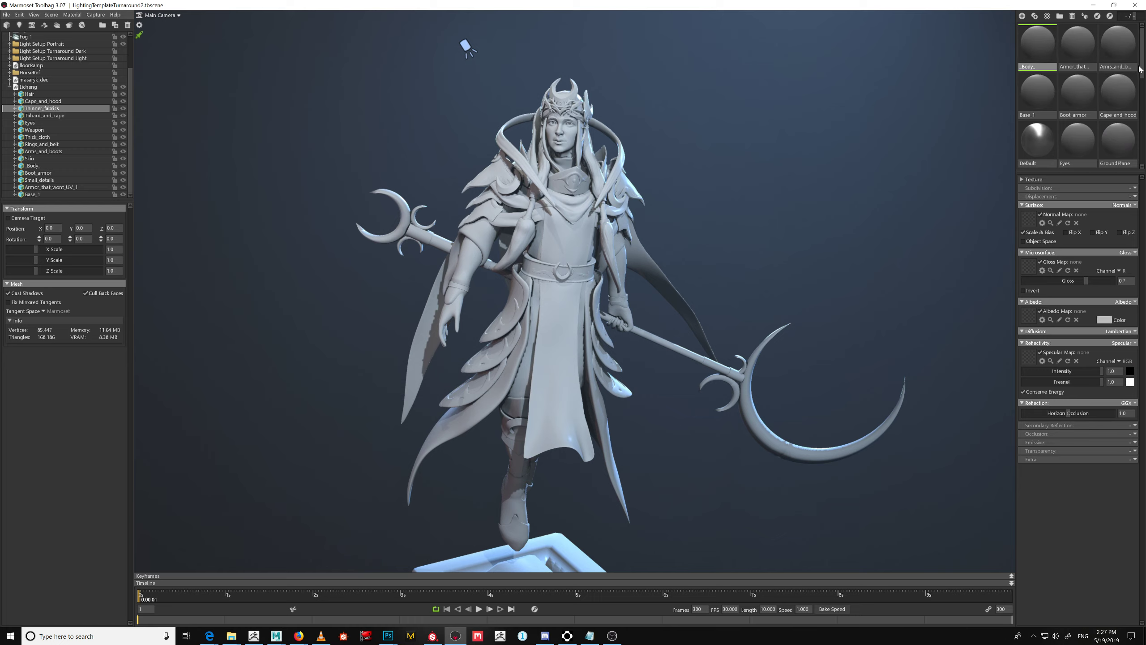
{"action": "scroll", "coordinate": [1074, 130], "scroll_direction": "down", "scroll_amount": 4}
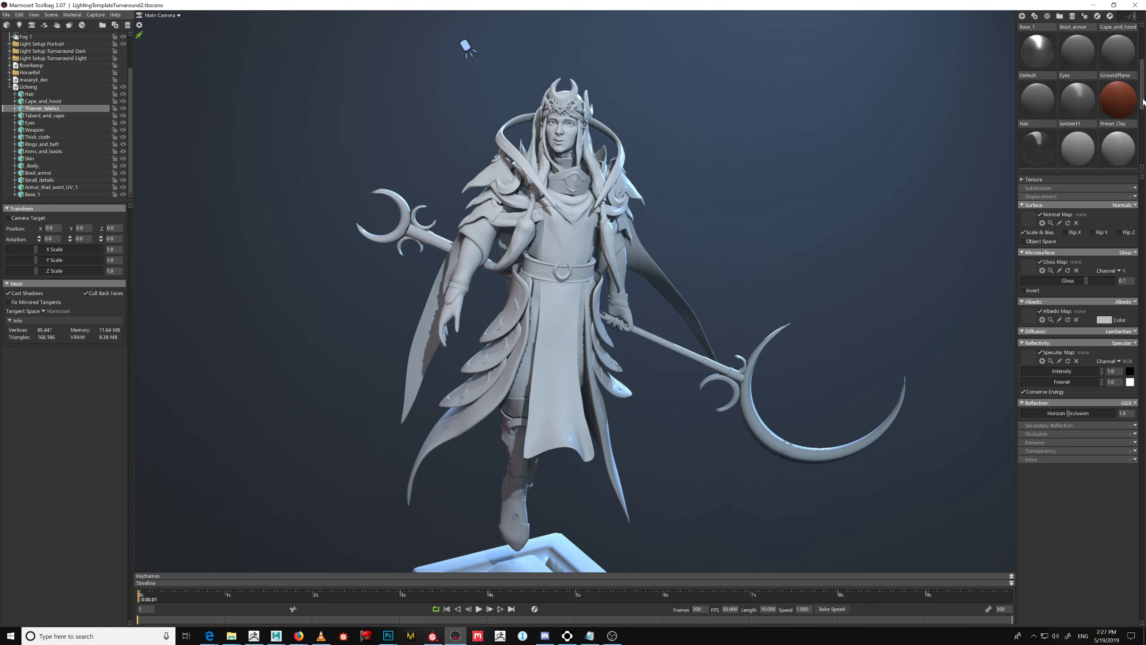
{"action": "left_click_drag", "start_coordinate": [1143, 102], "coordinate": [1144, 38]}
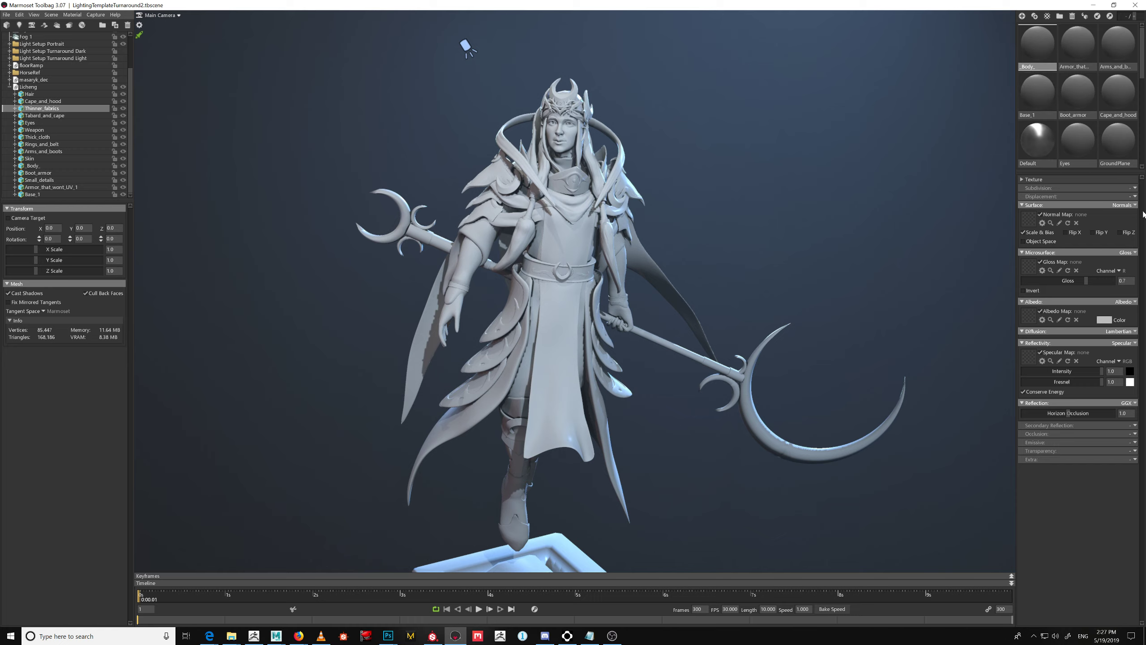
Load LYRA NEW BASE 2__Body__Normal.tga from the Textures2nd folder as the _Body_ material's normal map
{"action": "left_click", "coordinate": [1029, 223]}
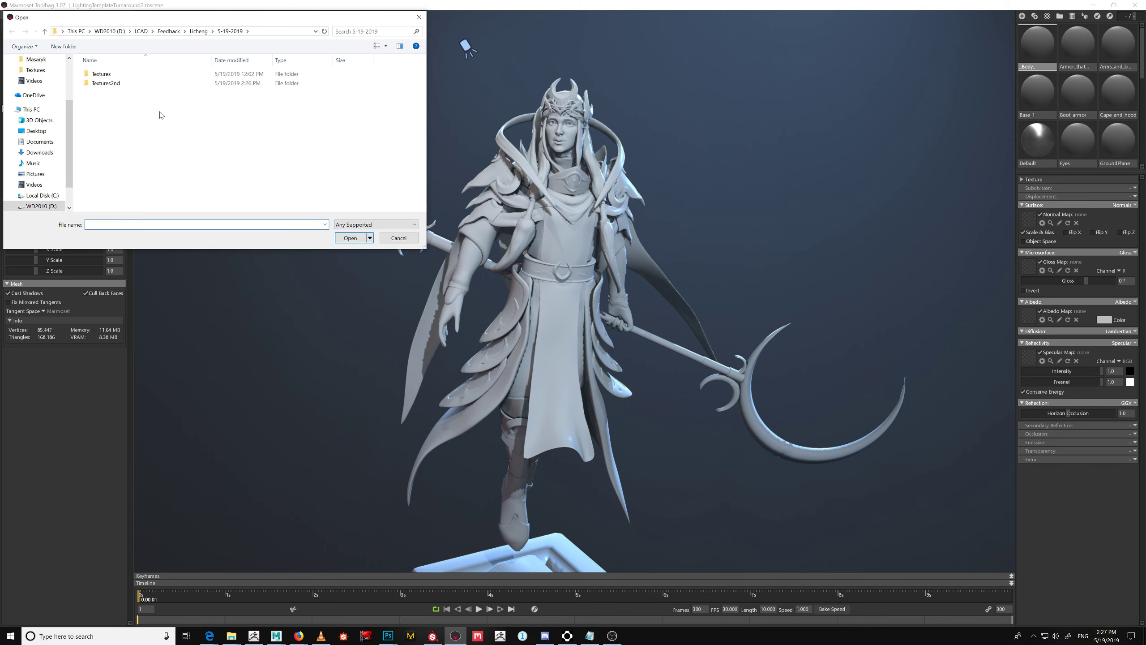
{"action": "left_click", "coordinate": [108, 84]}
{"action": "double_click", "coordinate": [115, 87]}
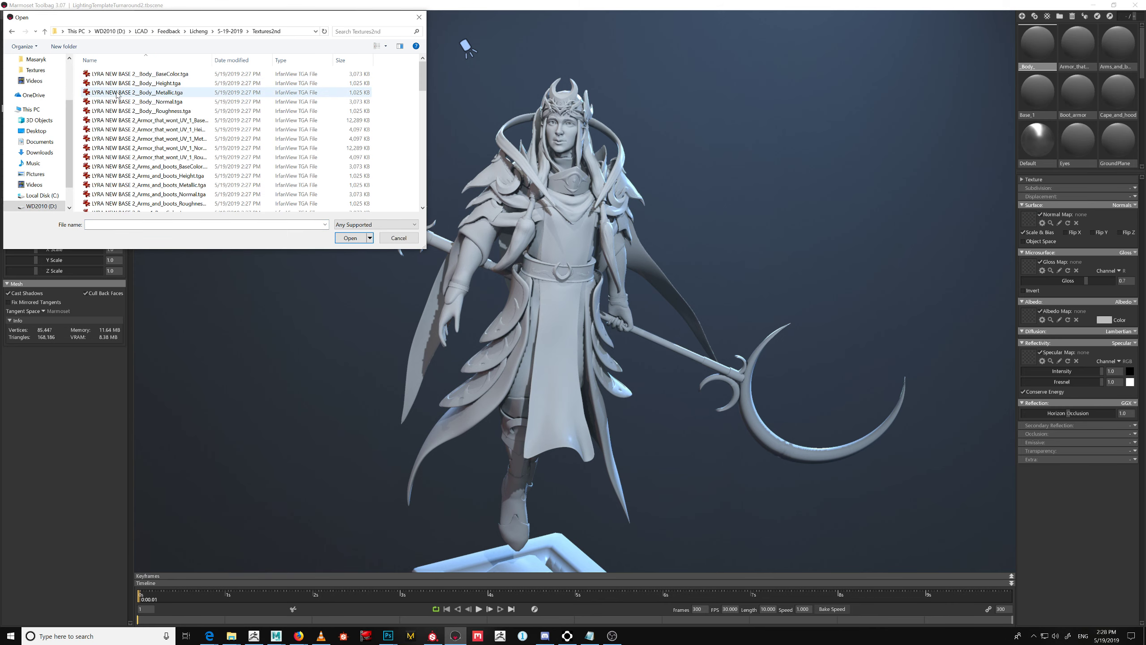
{"action": "double_click", "coordinate": [185, 102]}
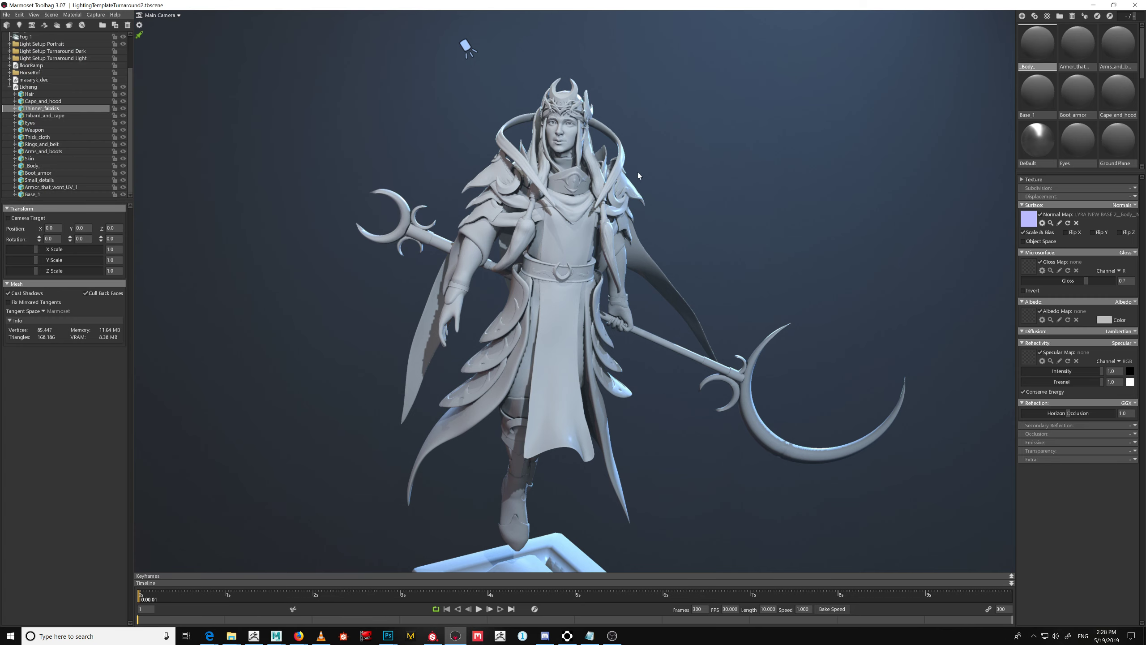
Load the _Body_ Roughness map with the microsurface model set to Roughness, and load the _Body_ BaseColor map as the albedo
{"action": "left_click", "coordinate": [1030, 267]}
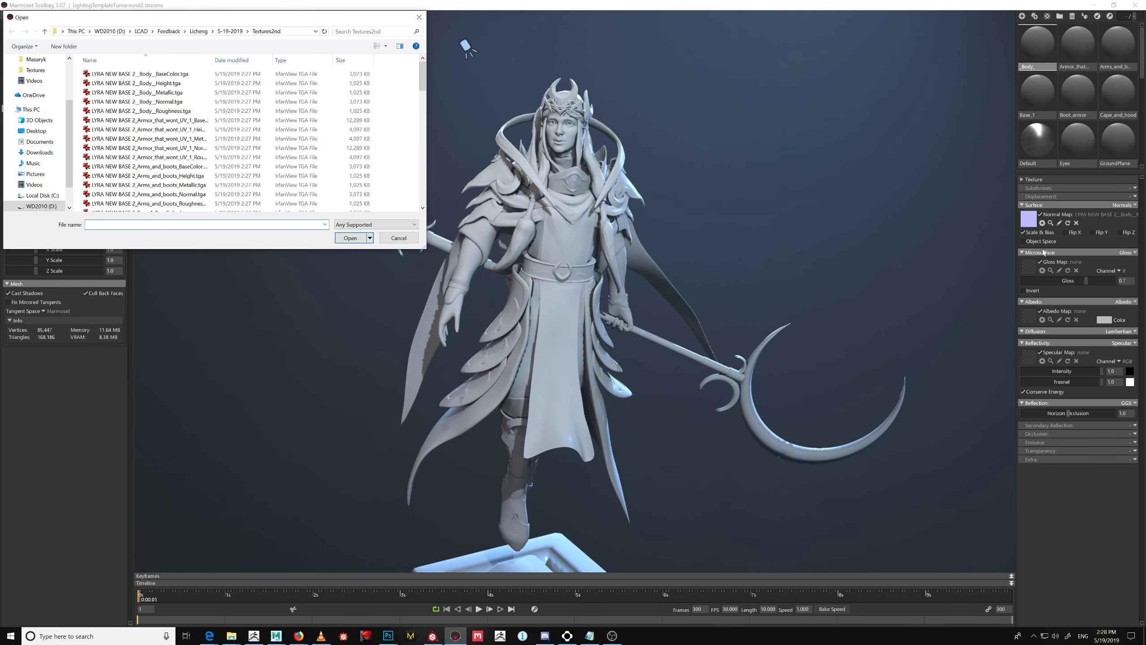
{"action": "double_click", "coordinate": [279, 110]}
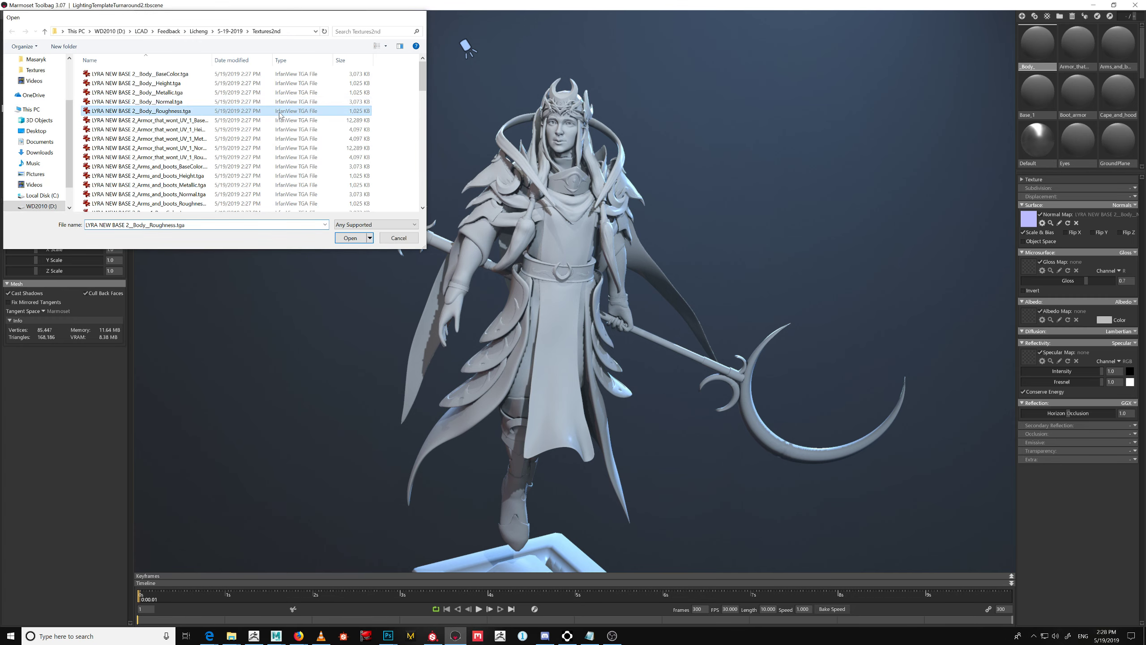
{"action": "left_click", "coordinate": [1126, 254]}
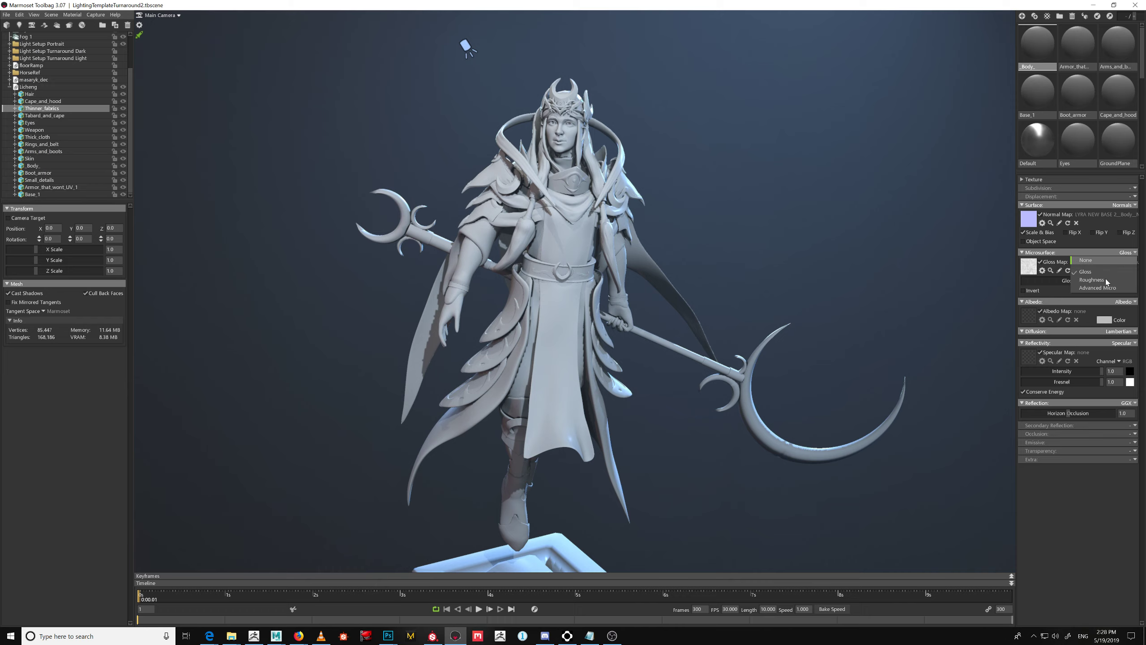
{"action": "left_click", "coordinate": [1108, 285]}
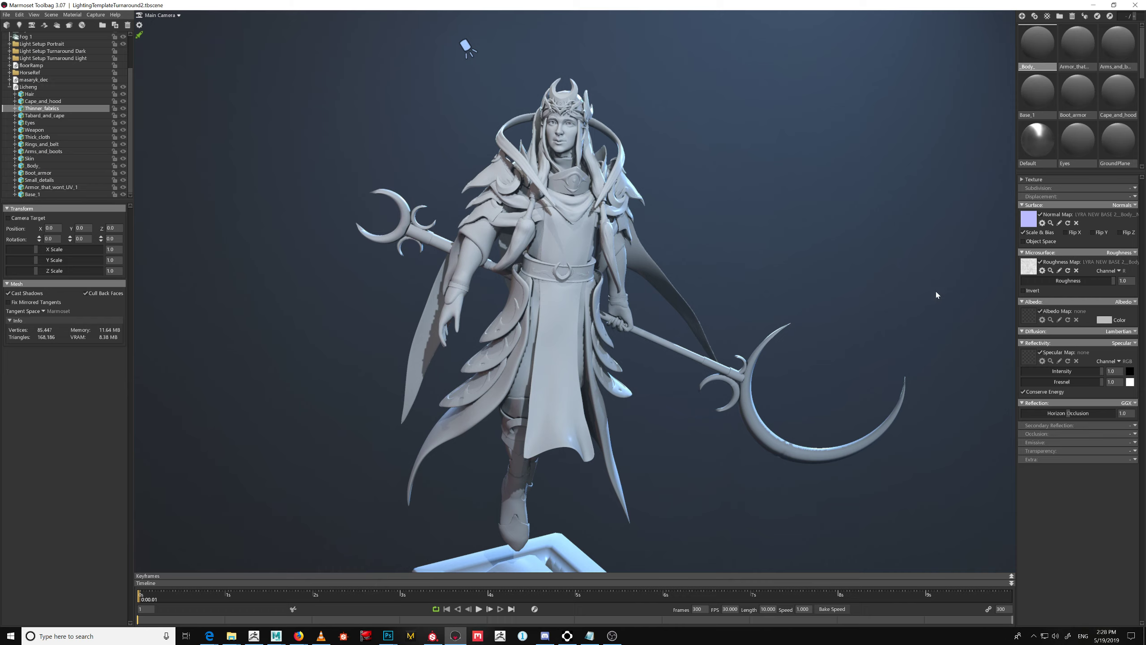
{"action": "left_click", "coordinate": [1030, 318]}
{"action": "double_click", "coordinate": [140, 73]}
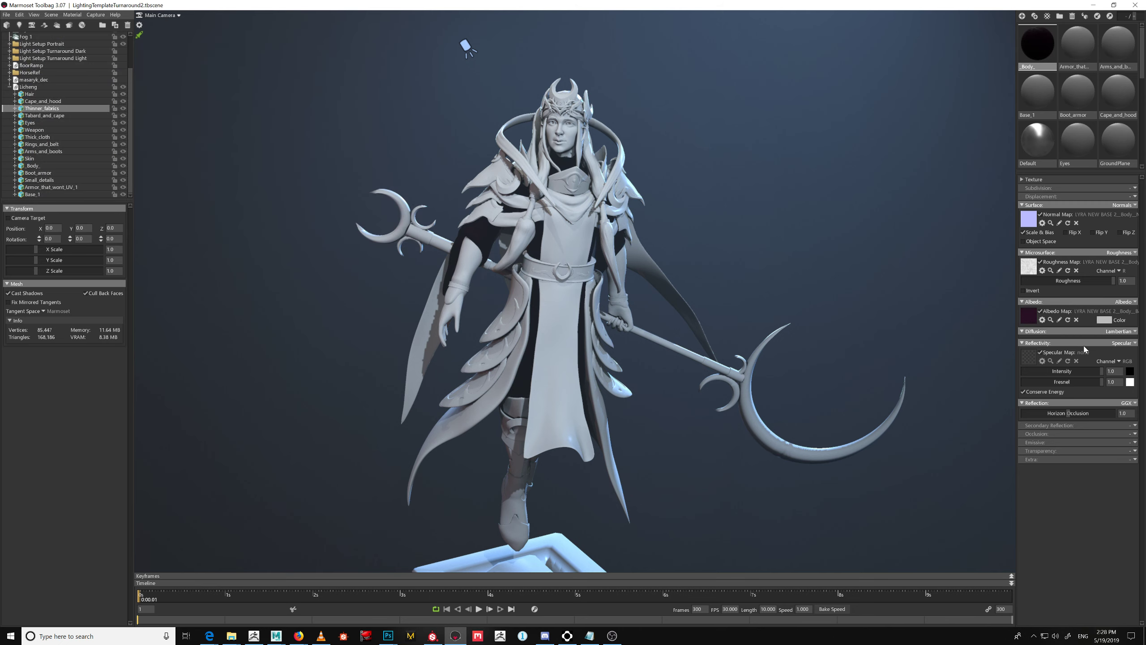
Load LYRA NEW BASE 2__Body__Metallic.tga as the _Body_ material's reflectivity map and change the reflectivity model to Metalness
{"action": "left_click", "coordinate": [1031, 357]}
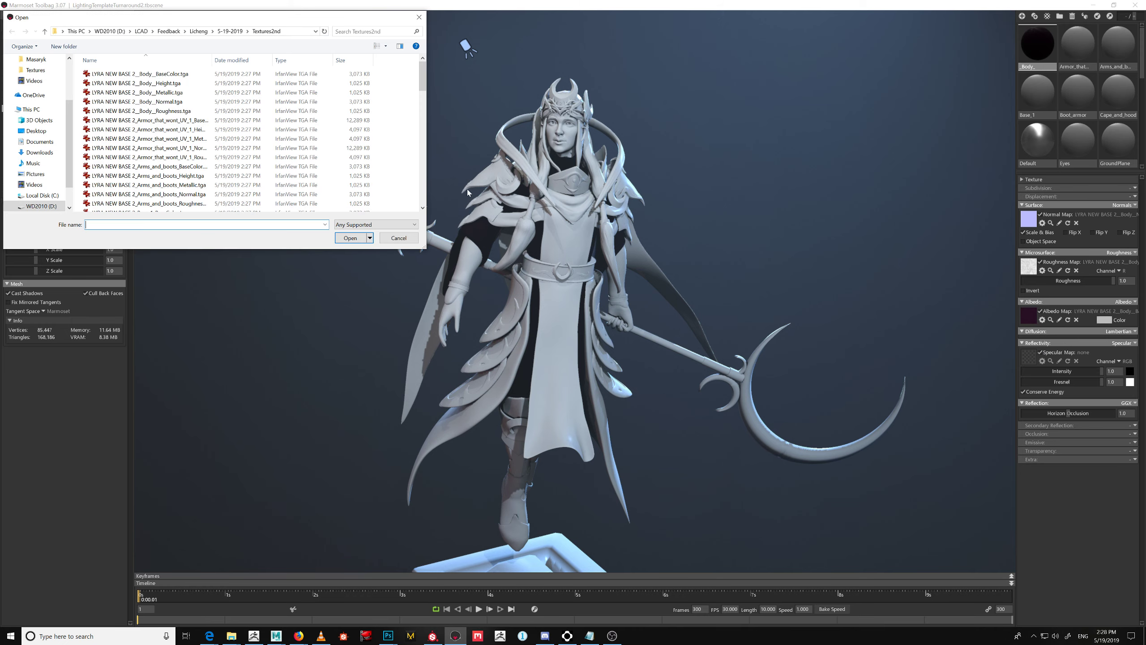
{"action": "double_click", "coordinate": [195, 93]}
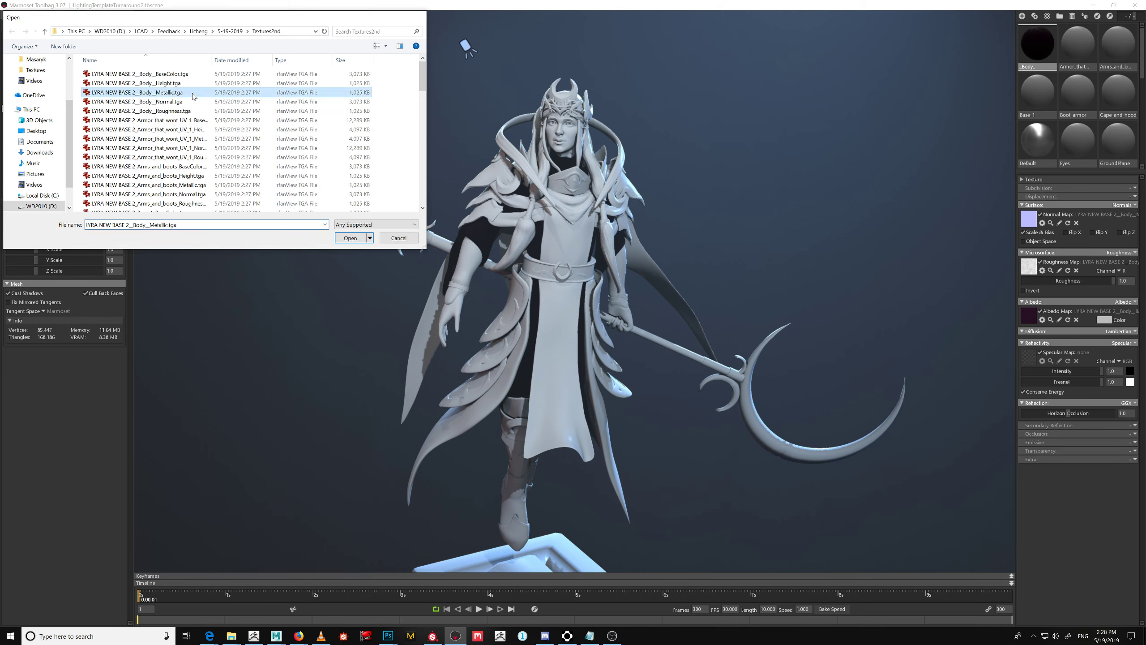
{"action": "left_click", "coordinate": [1127, 343]}
{"action": "left_click", "coordinate": [1107, 371]}
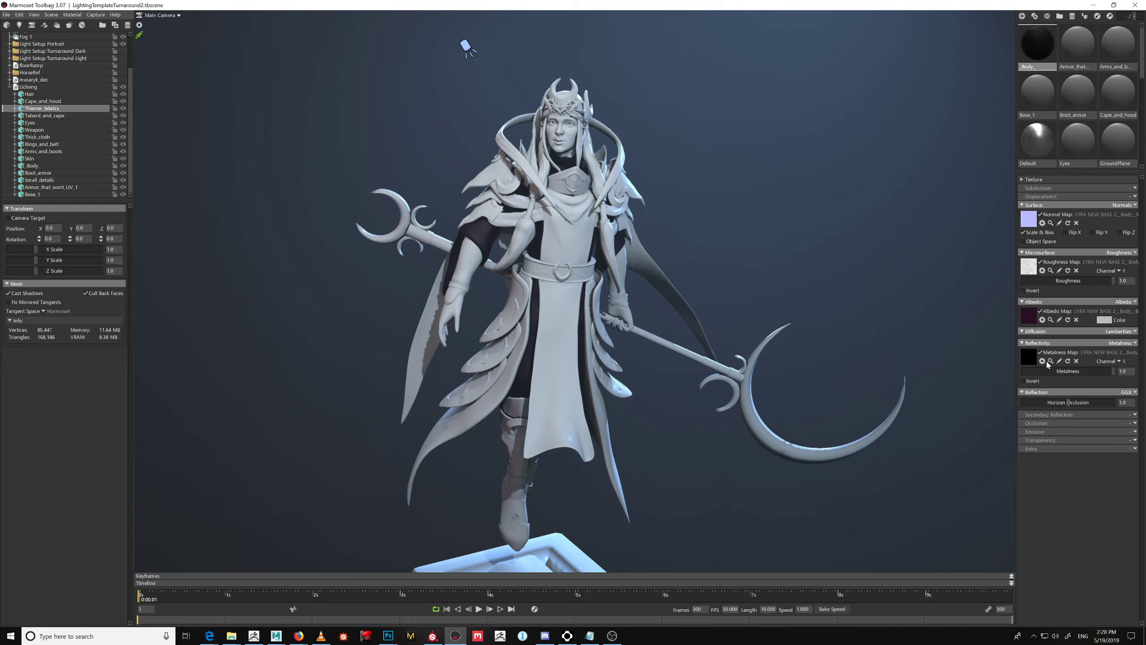
{"action": "left_click", "coordinate": [1047, 379]}
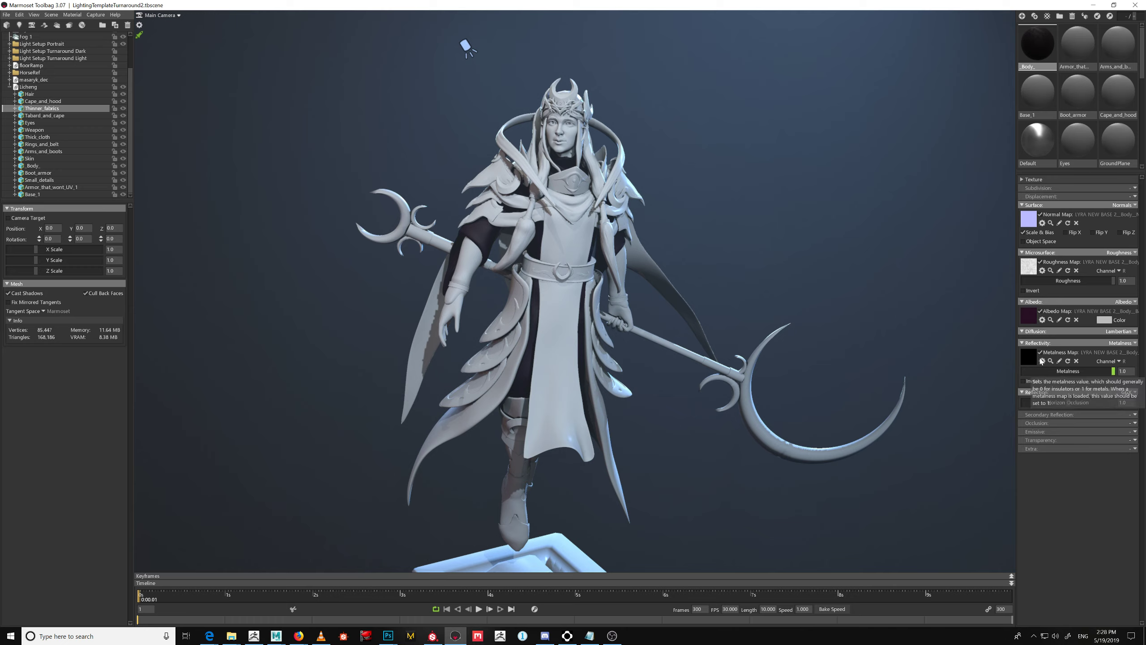
Remove the metalness map from the _Body_ material and set its metalness to 0.0
{"action": "left_click", "coordinate": [1076, 361]}
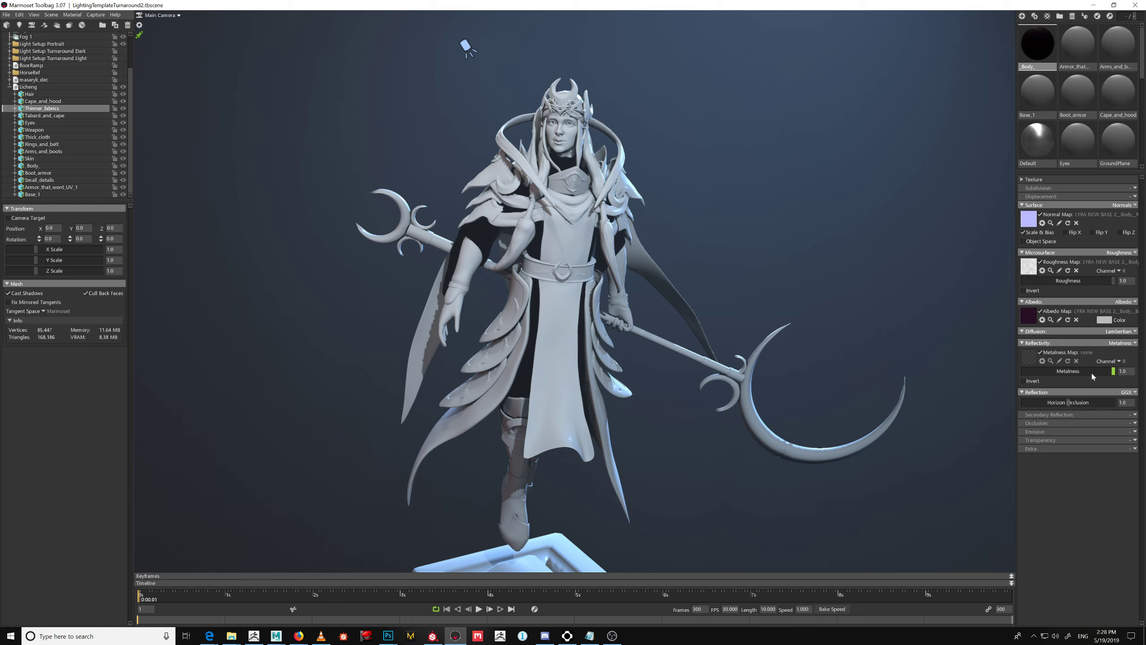
{"action": "left_click_drag", "start_coordinate": [1092, 375], "coordinate": [961, 376]}
{"action": "left_click_drag", "start_coordinate": [1108, 391], "coordinate": [915, 389]}
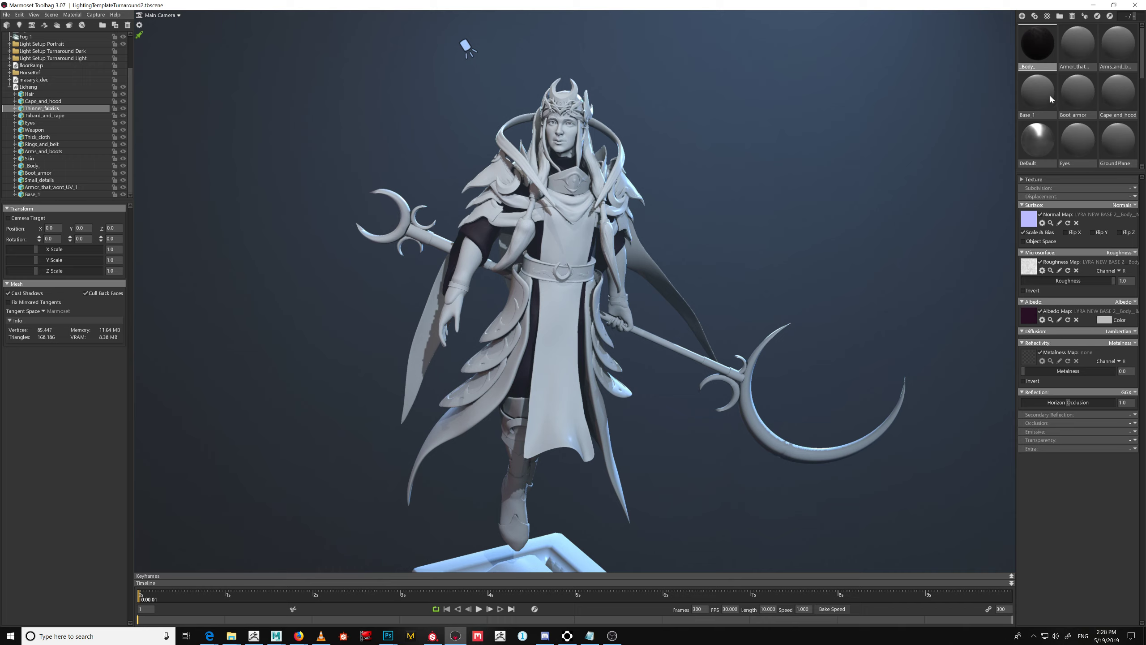
Load LYRA NEW BASE 2_Armor_that_wont_UV_1_Normal.tga as the normal map of the Armor_that_wont_UV_1 material
{"action": "left_click", "coordinate": [1085, 53]}
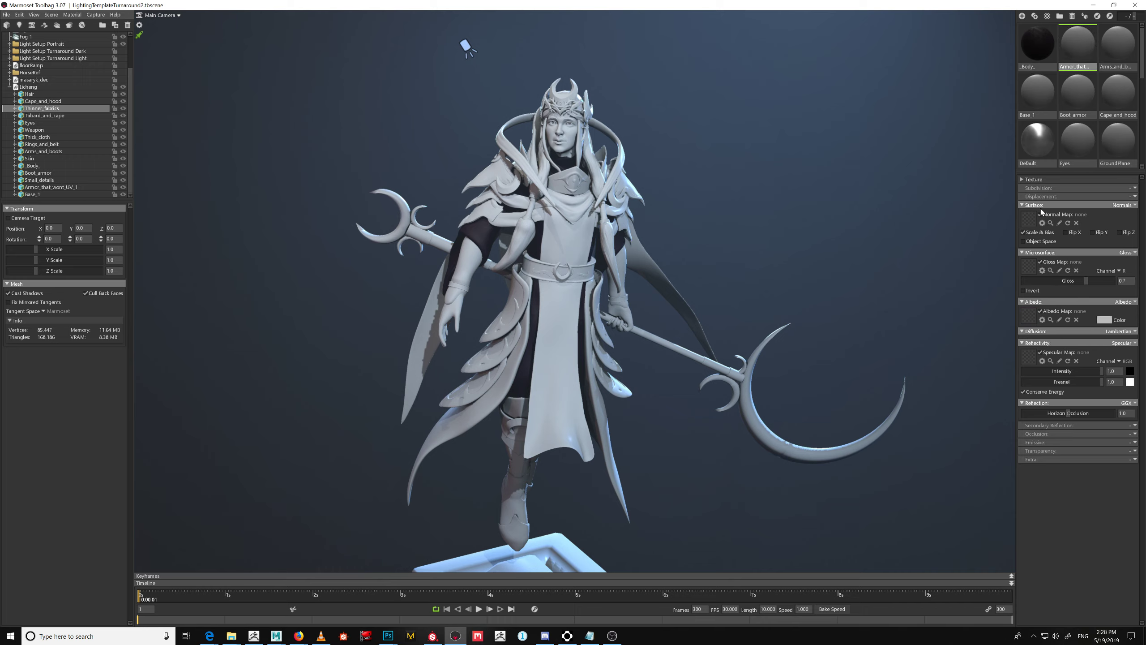
{"action": "left_click", "coordinate": [1031, 223]}
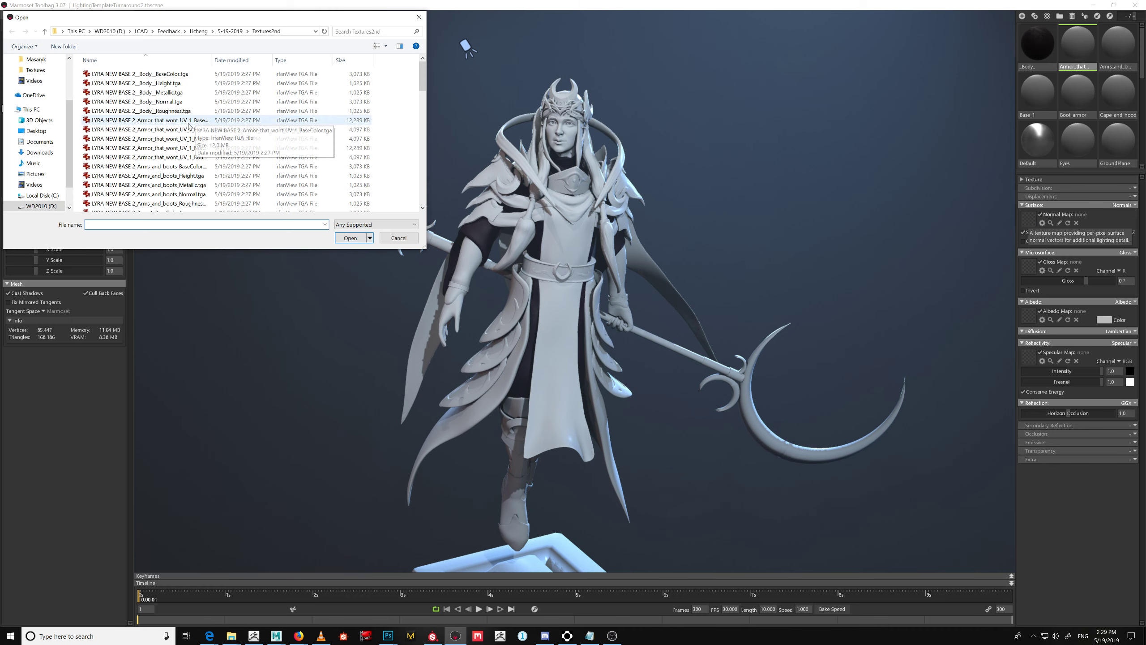
{"action": "double_click", "coordinate": [211, 60]}
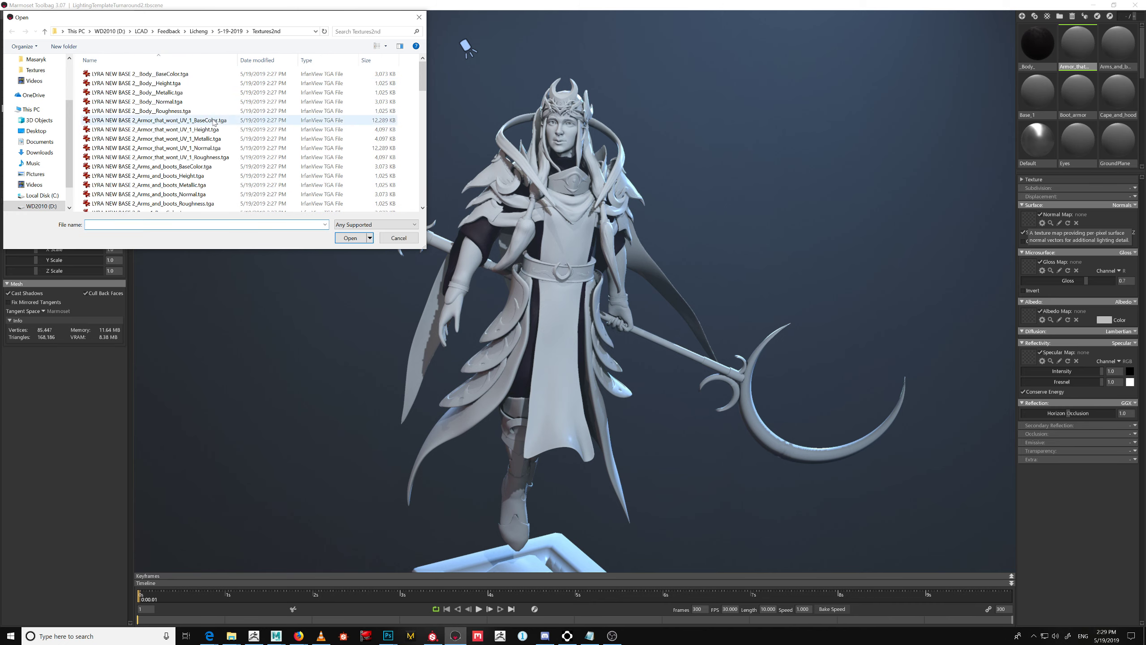
{"action": "left_click", "coordinate": [213, 151]}
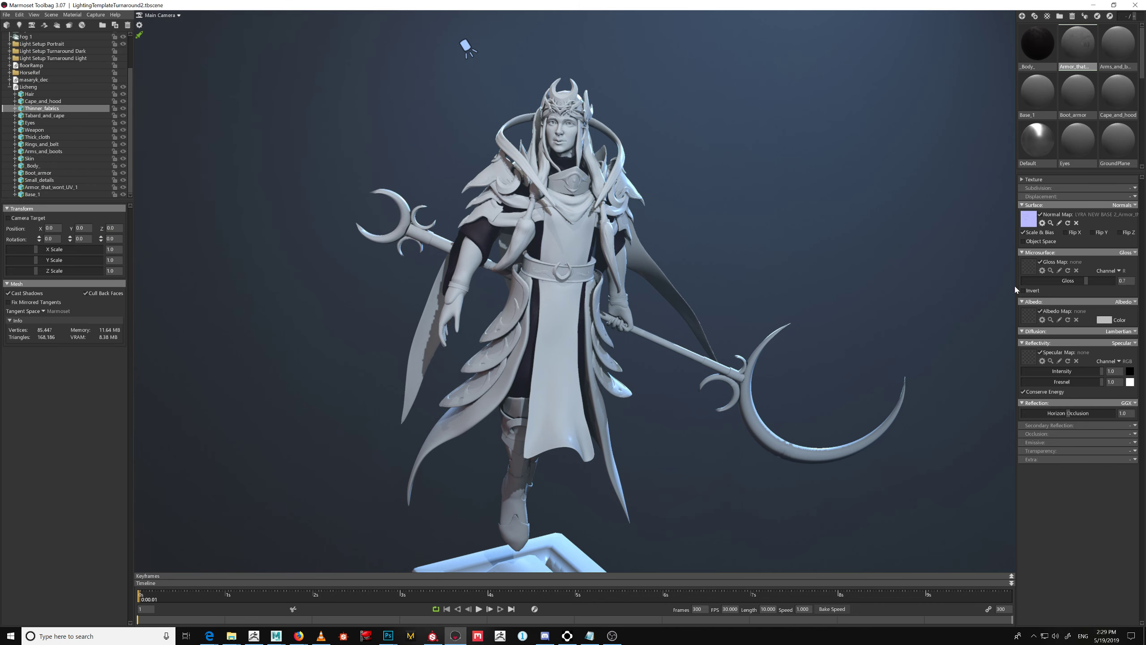
Load the Armor_that_wont_UV_1 Roughness map into the armor material and change its microsurface model to Roughness
{"action": "left_click", "coordinate": [1027, 271]}
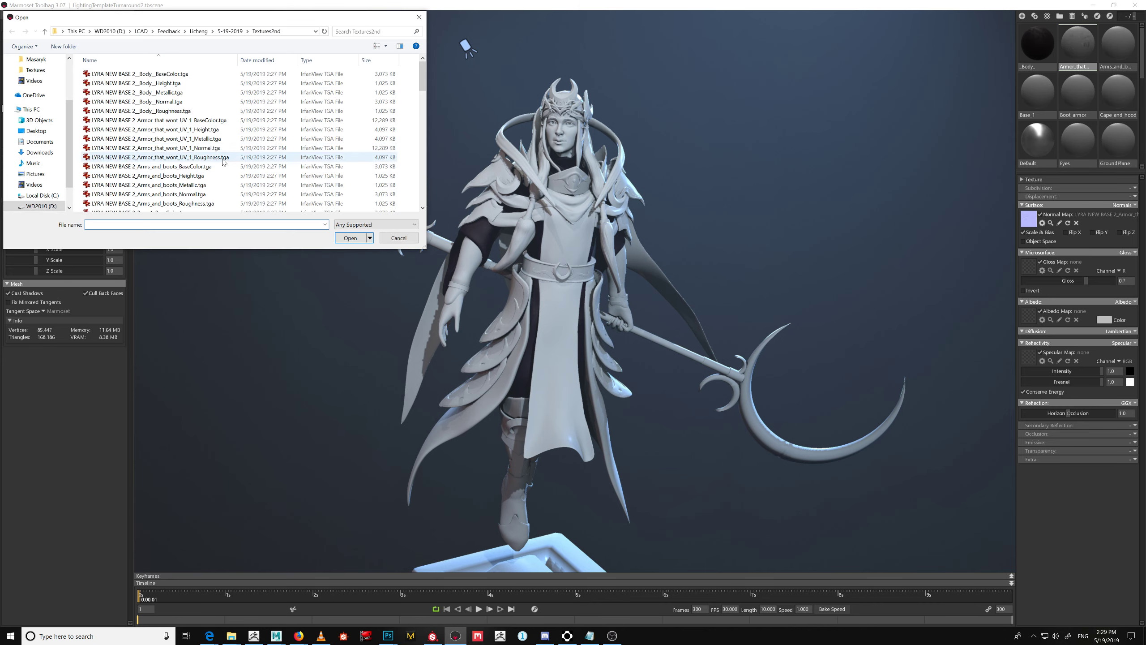
{"action": "double_click", "coordinate": [217, 157]}
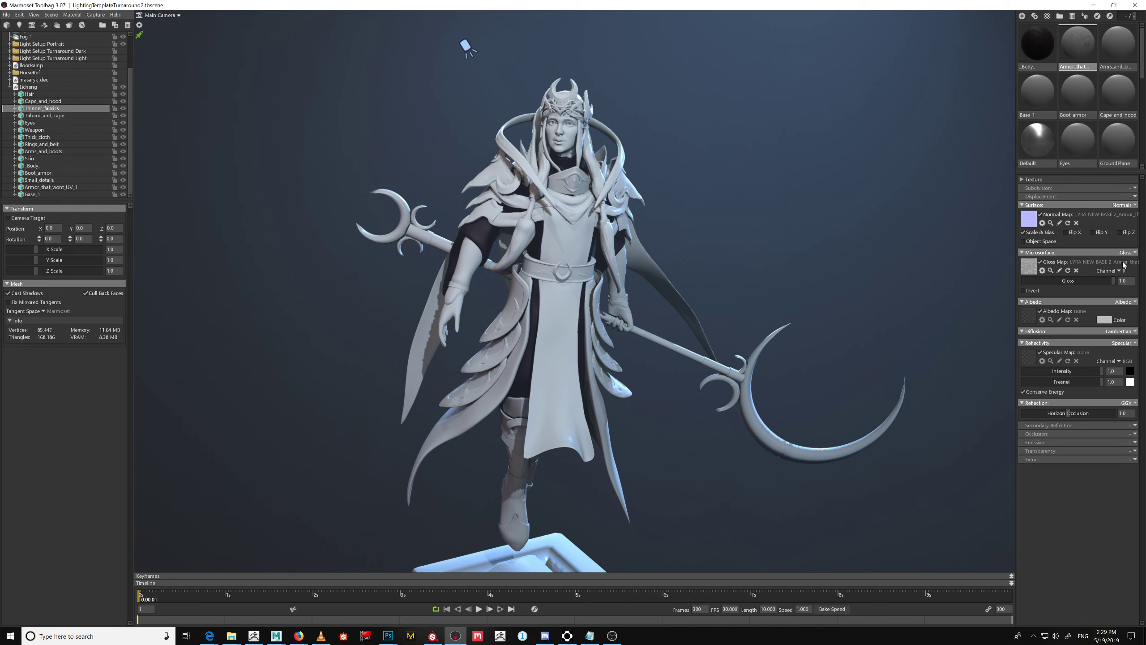
{"action": "left_click", "coordinate": [1125, 253]}
{"action": "left_click", "coordinate": [1083, 285]}
Load LYRA NEW BASE 2_Armor_that_wont_UV_1_Metallic.tga as the armor material's reflectivity map and change the reflectivity model to Metalness
{"action": "left_click", "coordinate": [1032, 359]}
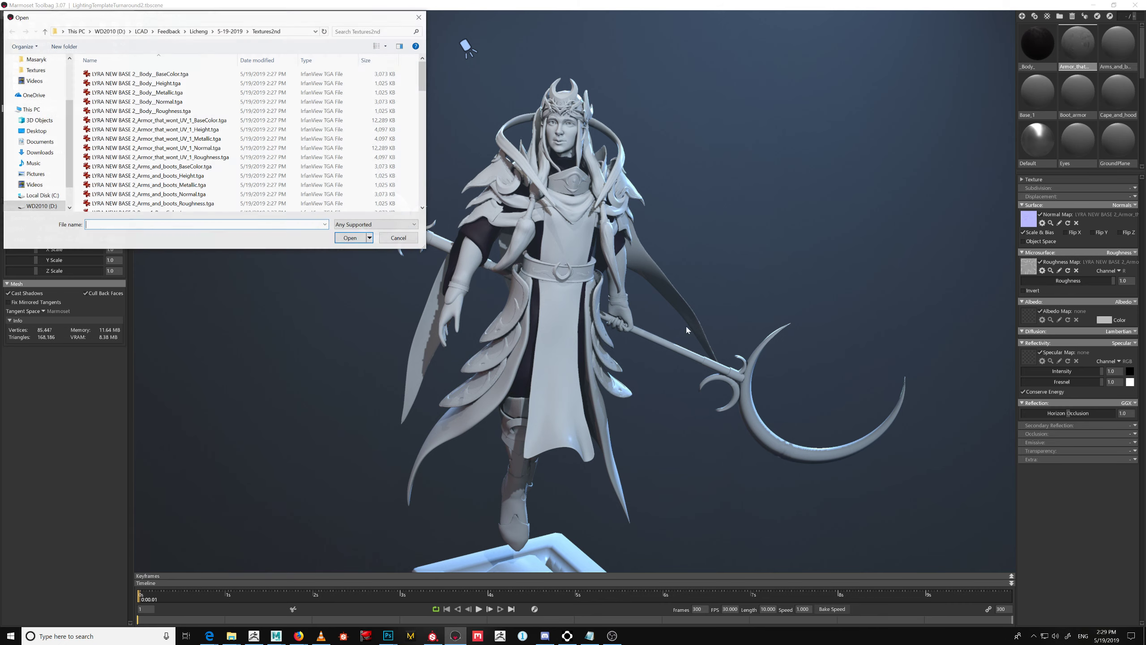
{"action": "double_click", "coordinate": [228, 138]}
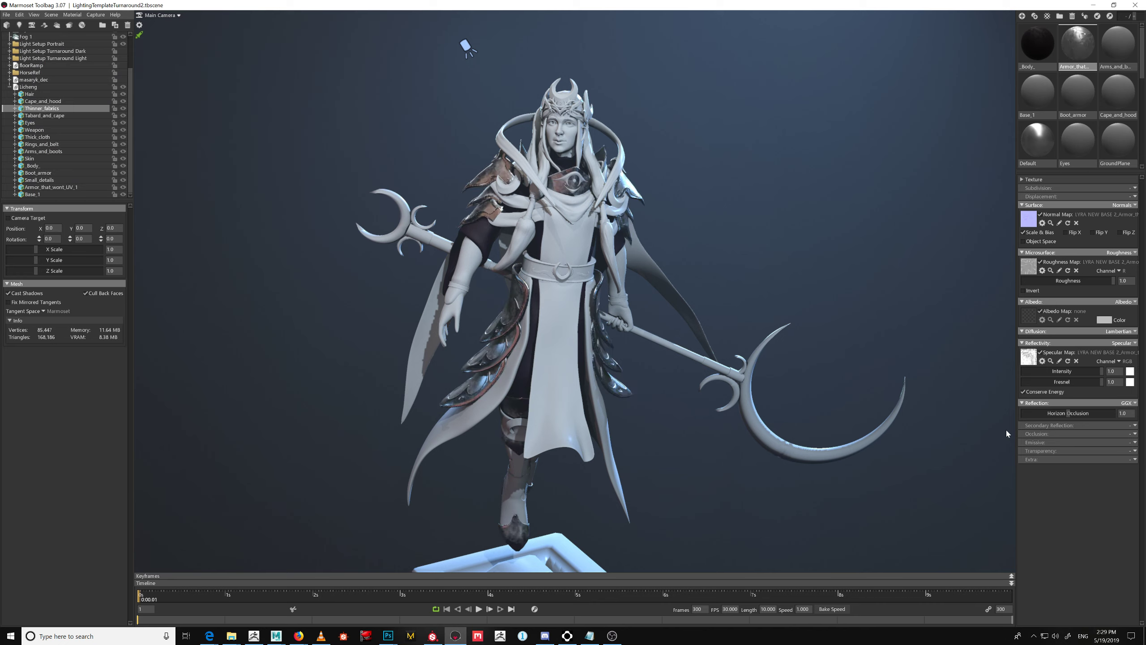
{"action": "left_click", "coordinate": [1123, 343]}
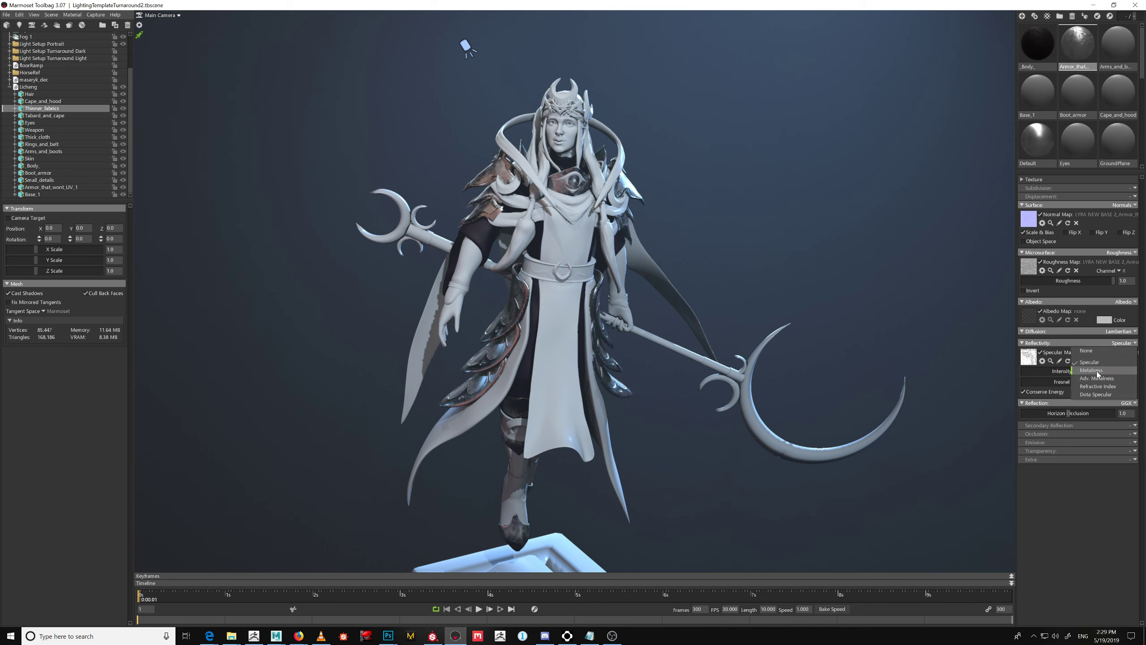
{"action": "left_click", "coordinate": [1098, 371]}
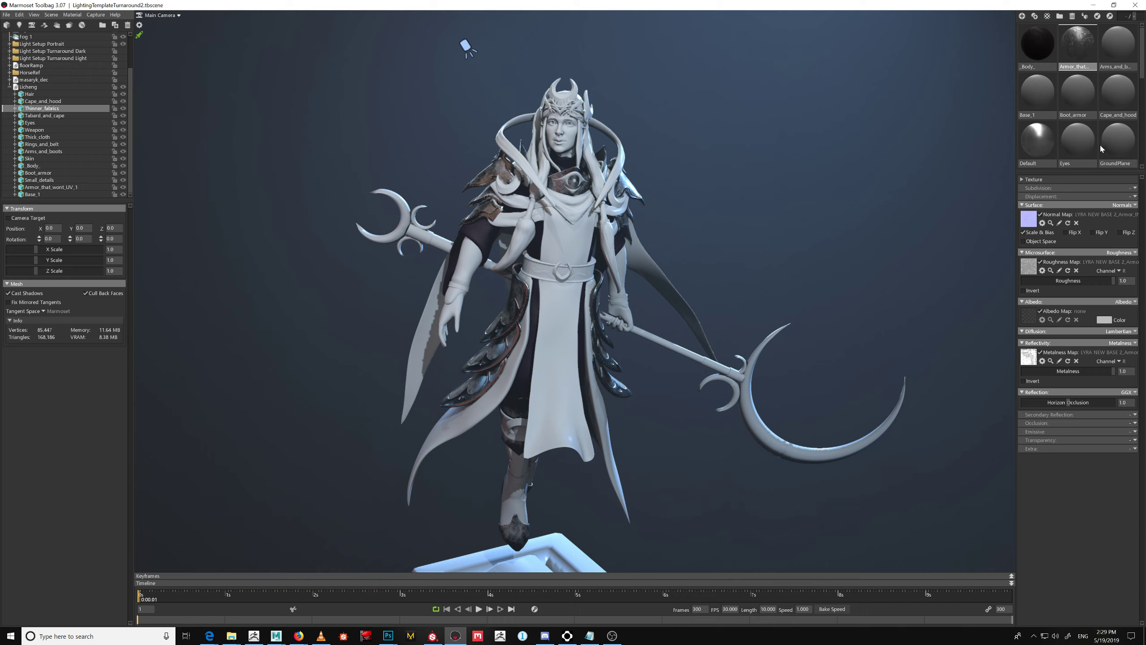
Load LYRA NEW BASE 2_Arms_and_boots_Normal.tga as the normal map of the Arms_and_boots material
{"action": "left_click", "coordinate": [1119, 44]}
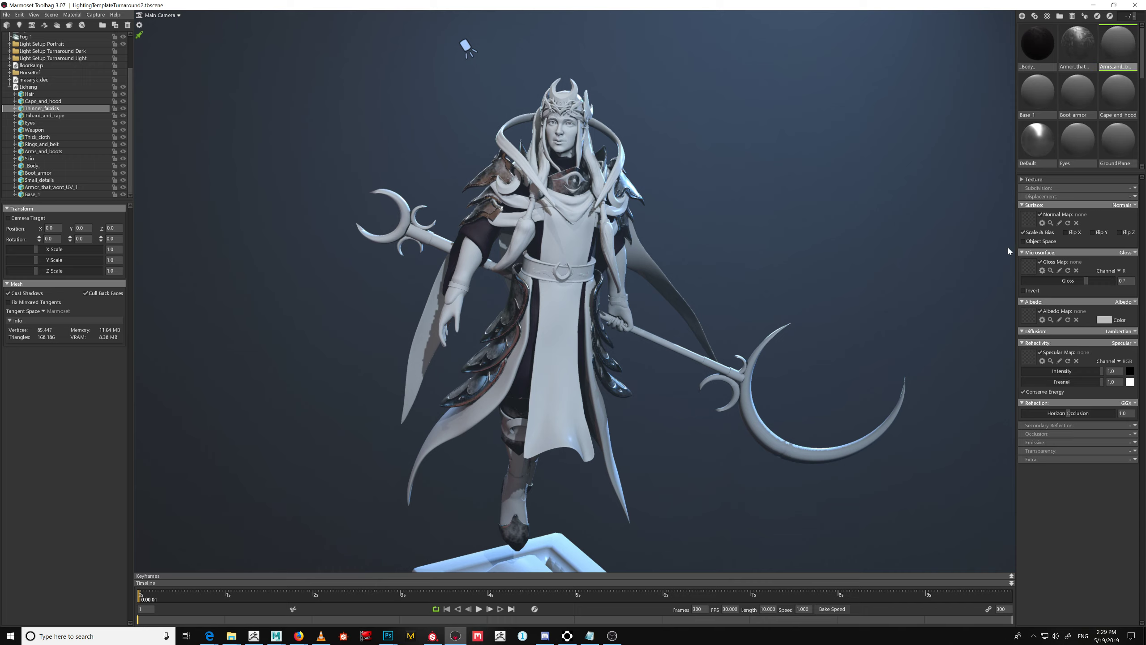
{"action": "left_click", "coordinate": [1030, 220]}
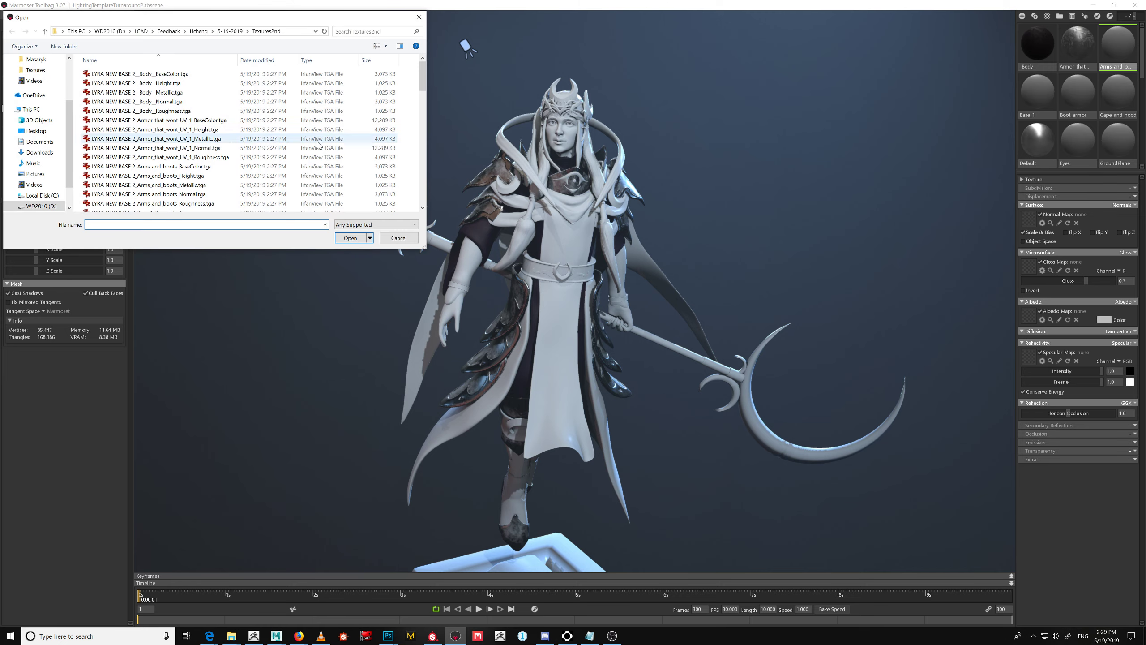
{"action": "mouse_move", "coordinate": [424, 75]}
{"action": "left_mouse_down"}
{"action": "mouse_move", "coordinate": [425, 98]}
{"action": "mouse_move", "coordinate": [424, 54]}
{"action": "left_mouse_up"}
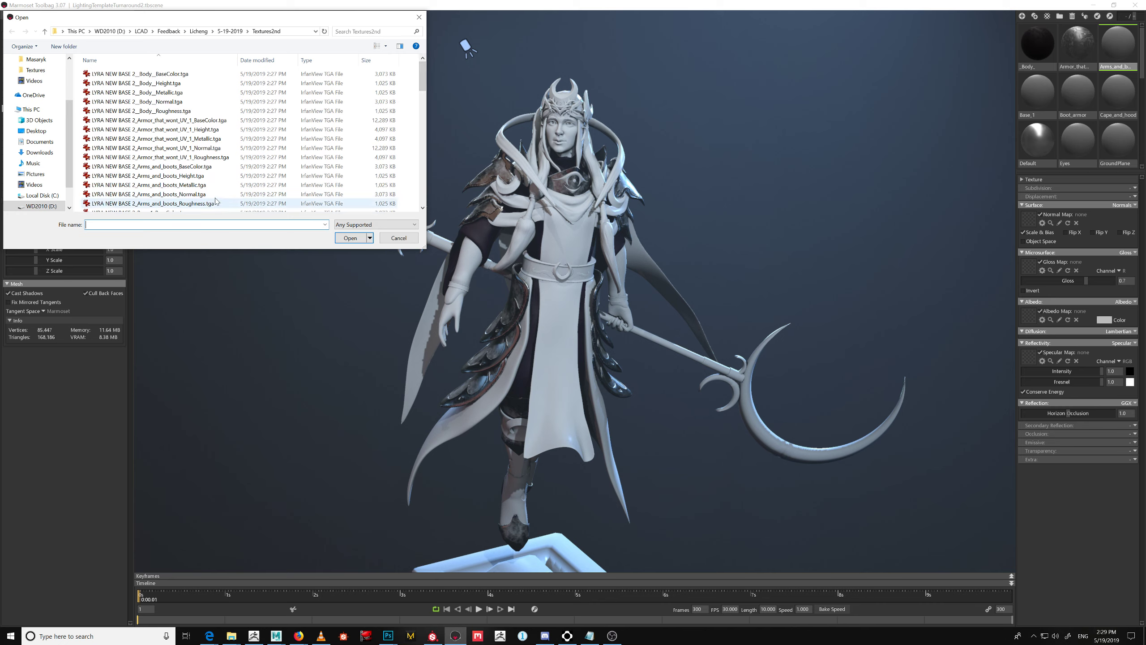
{"action": "double_click", "coordinate": [185, 195]}
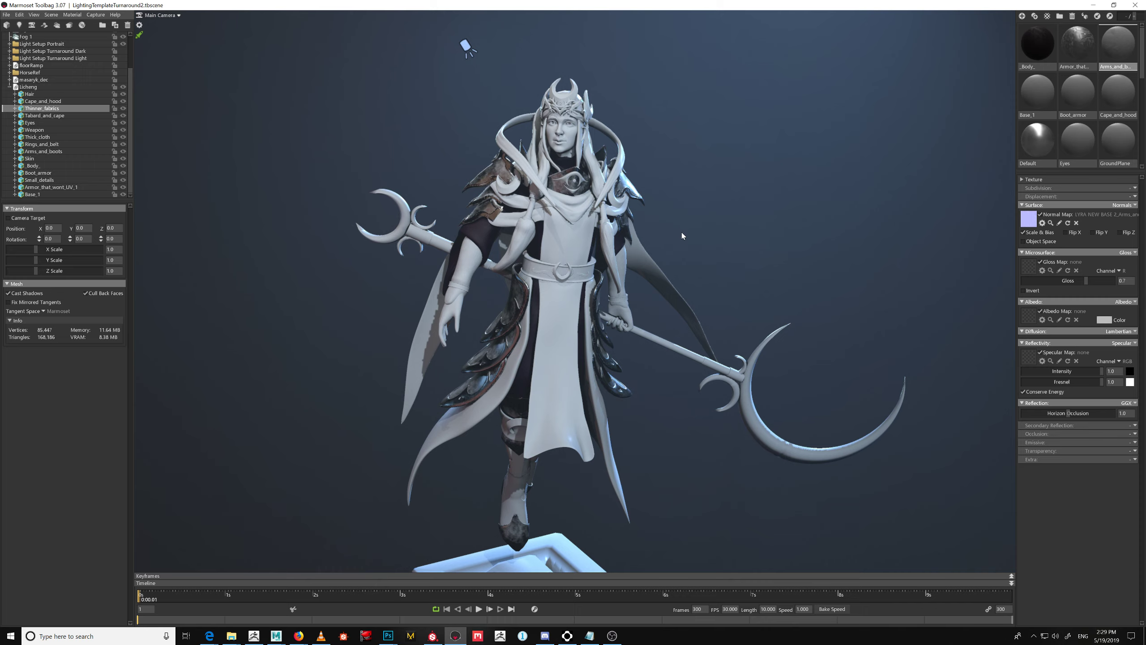
Turn on Flip Y for the normal map of the Armor_that_wont_UV_1 material while viewing the shoulder armor up close
{"action": "left_click_drag", "start_coordinate": [682, 232], "coordinate": [725, 237], "text": "alt"}
{"action": "middle_click_drag", "start_coordinate": [686, 248], "coordinate": [848, 292], "text": "alt"}
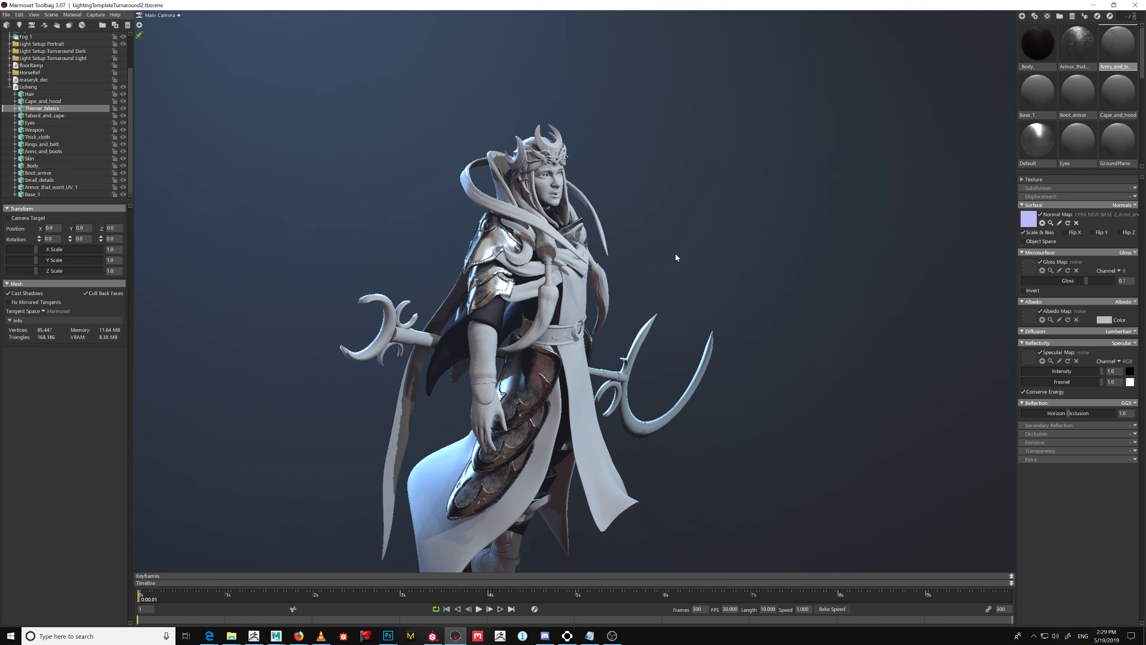
{"action": "scroll", "coordinate": [675, 253], "scroll_direction": "up", "scroll_amount": 8}
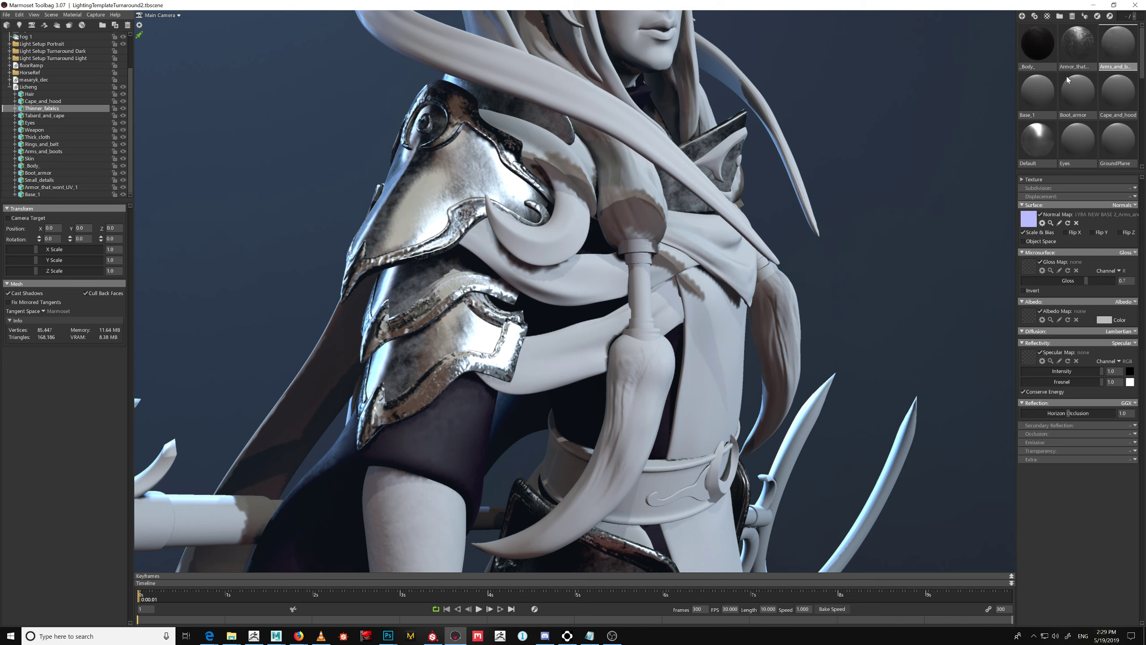
{"action": "left_click", "coordinate": [1078, 45]}
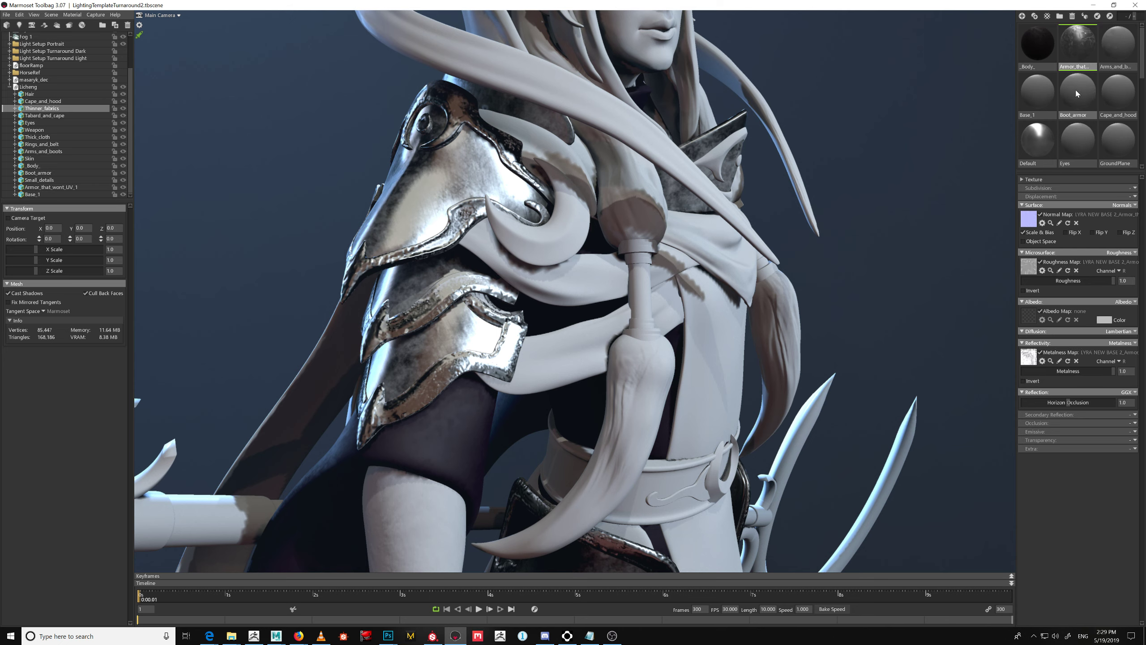
{"action": "left_click", "coordinate": [1092, 232]}
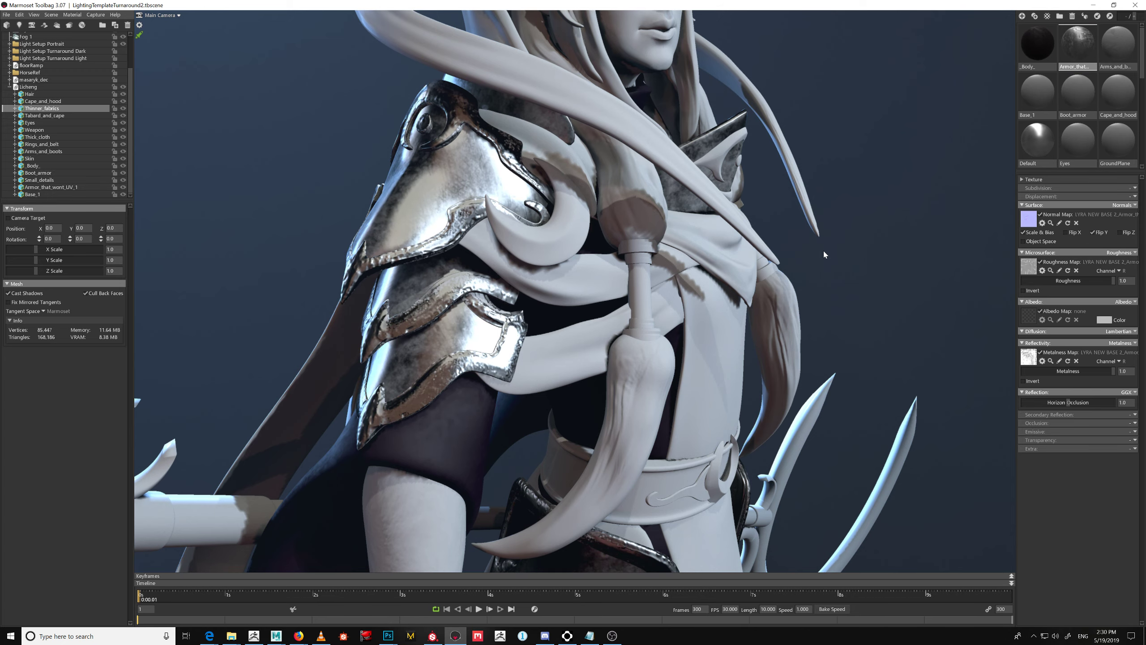
Toggle Flip Y on the armor's normal map to compare the relief on the hip plates, and leave it off
{"action": "right_click_drag", "start_coordinate": [823, 252], "coordinate": [788, 256]}
{"action": "left_click_drag", "start_coordinate": [811, 254], "coordinate": [748, 341]}
{"action": "middle_click_drag", "start_coordinate": [743, 474], "coordinate": [722, 353]}
{"action": "left_click_drag", "start_coordinate": [722, 353], "coordinate": [752, 318]}
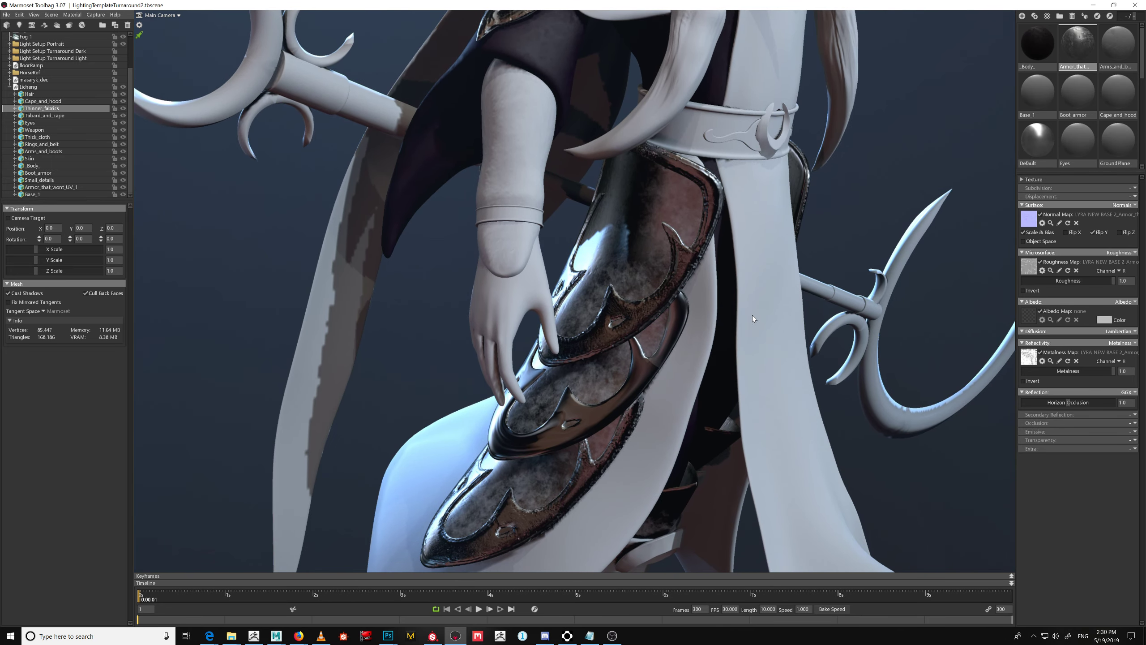
{"action": "left_click", "coordinate": [1093, 234]}
{"action": "left_click", "coordinate": [1094, 236]}
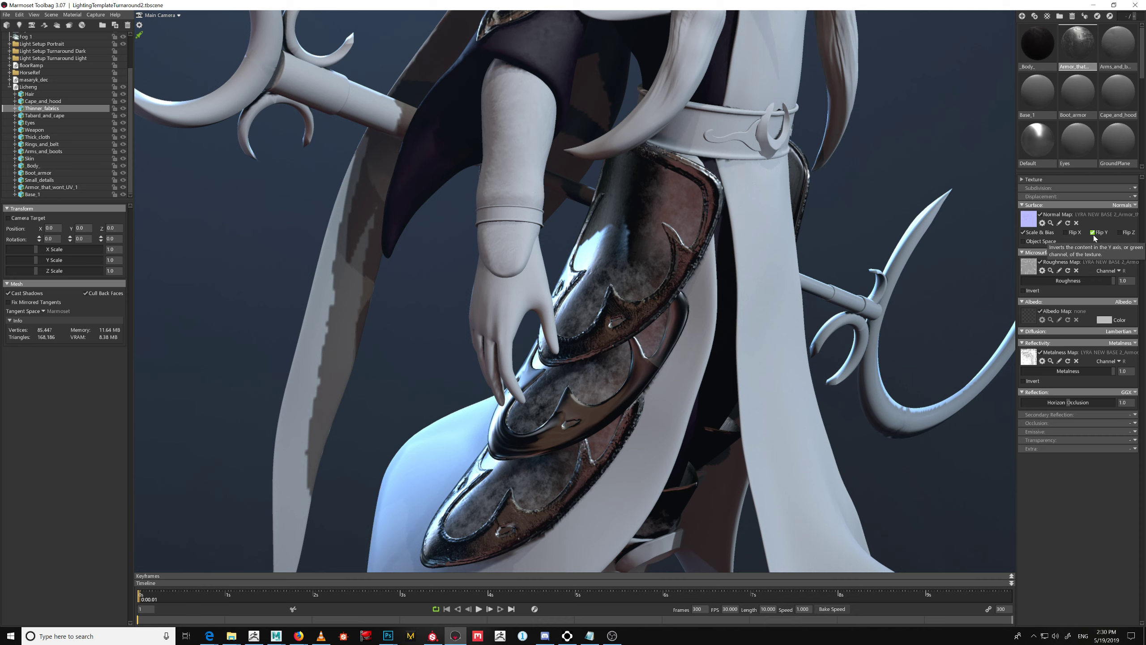
{"action": "left_click", "coordinate": [1093, 235]}
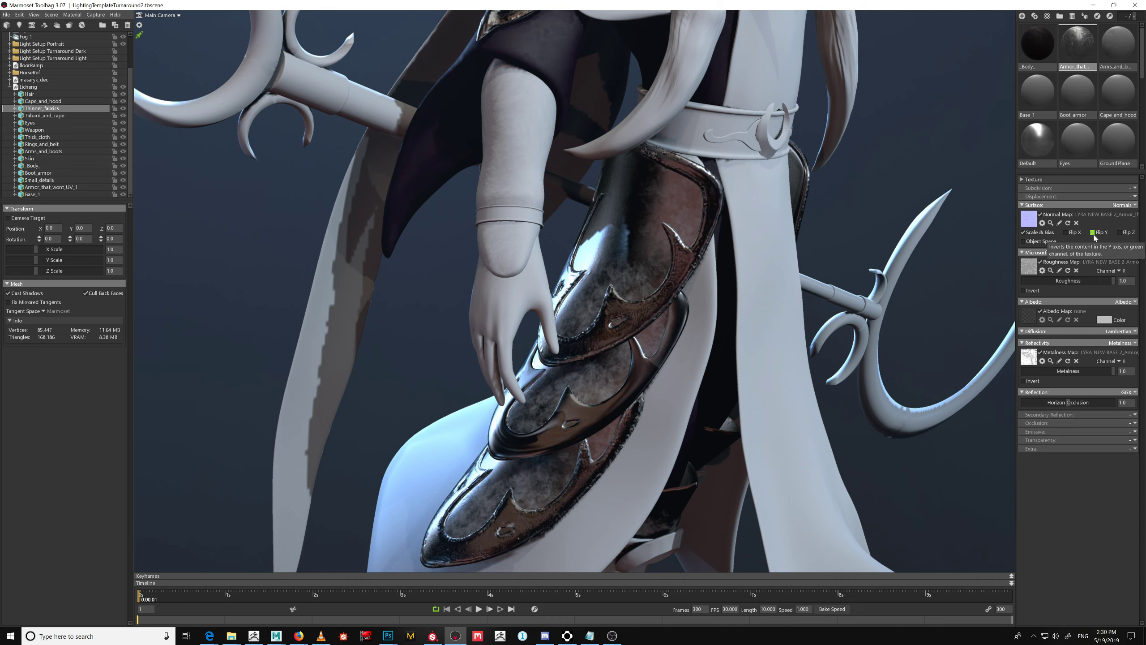
{"action": "left_click", "coordinate": [1093, 235]}
{"action": "left_click", "coordinate": [1092, 235]}
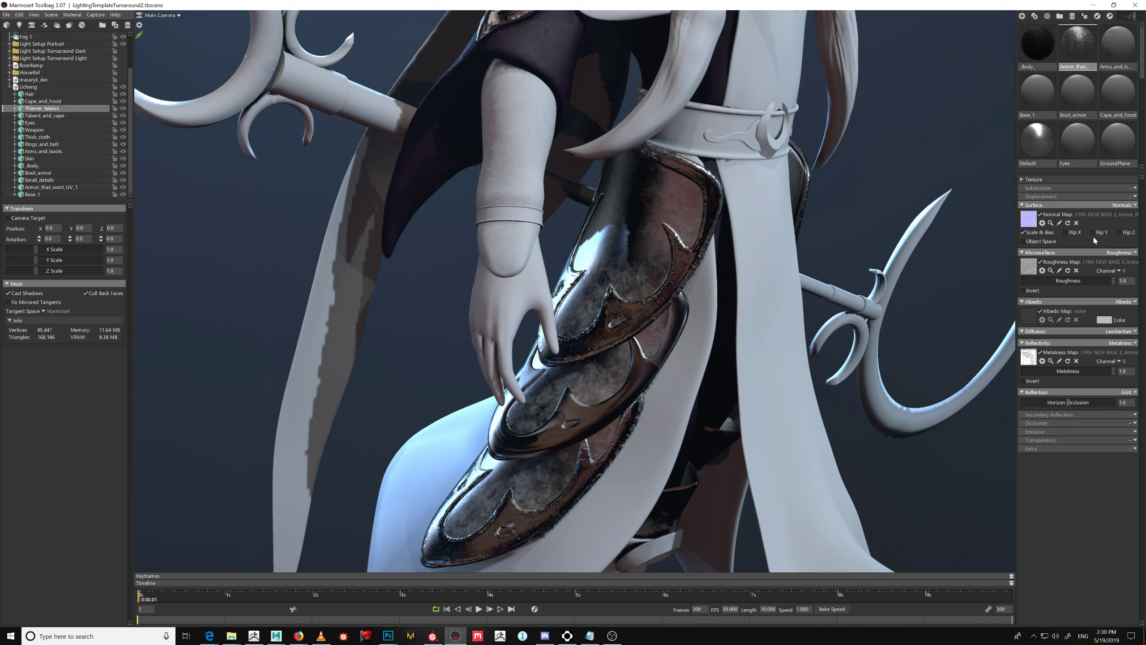
{"action": "left_click", "coordinate": [1093, 235]}
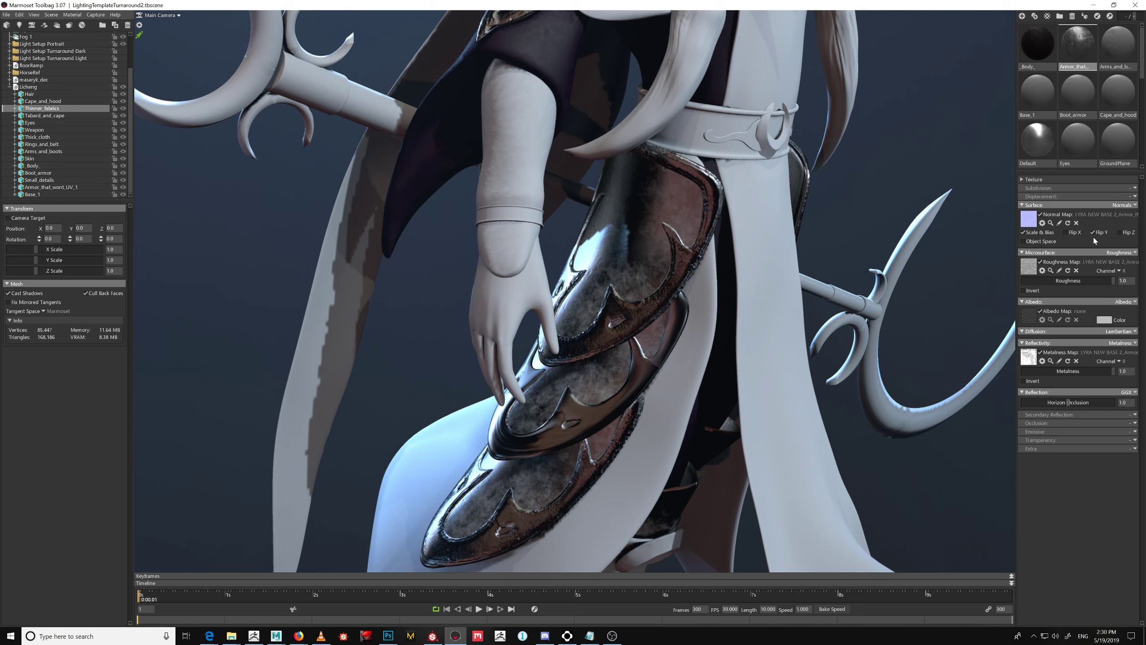
{"action": "left_click", "coordinate": [1093, 235]}
{"action": "left_click", "coordinate": [1093, 235]}
{"action": "left_click", "coordinate": [1093, 236]}
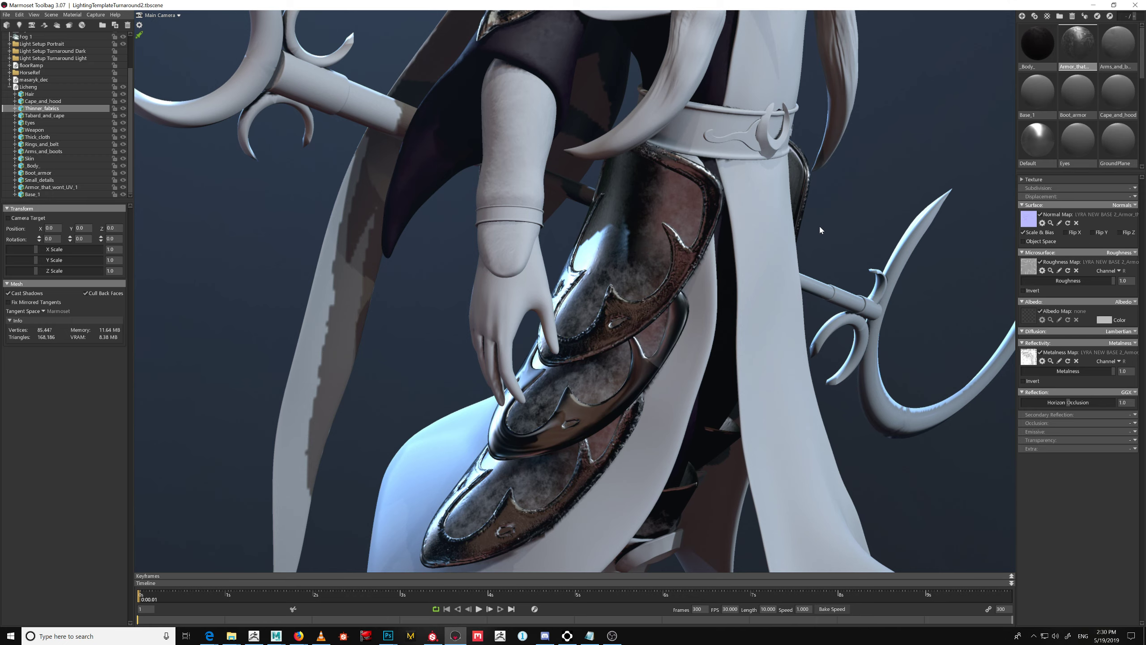
Load LYRA NEW BASE 2_Arms_and_boots_Roughness.tga into the Arms_and_boots material and change its microsurface model to Roughness
{"action": "right_click_drag", "start_coordinate": [819, 227], "coordinate": [695, 122], "text": "alt"}
{"action": "middle_click_drag", "start_coordinate": [695, 122], "coordinate": [685, 275], "text": "alt"}
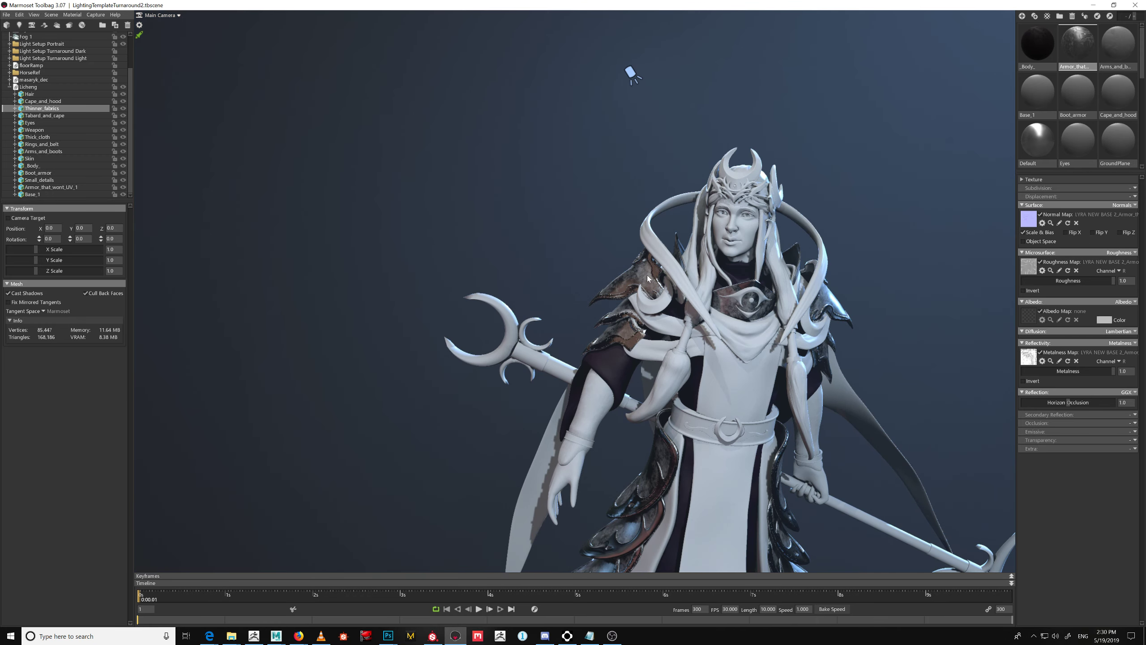
{"action": "left_click", "coordinate": [1029, 269]}
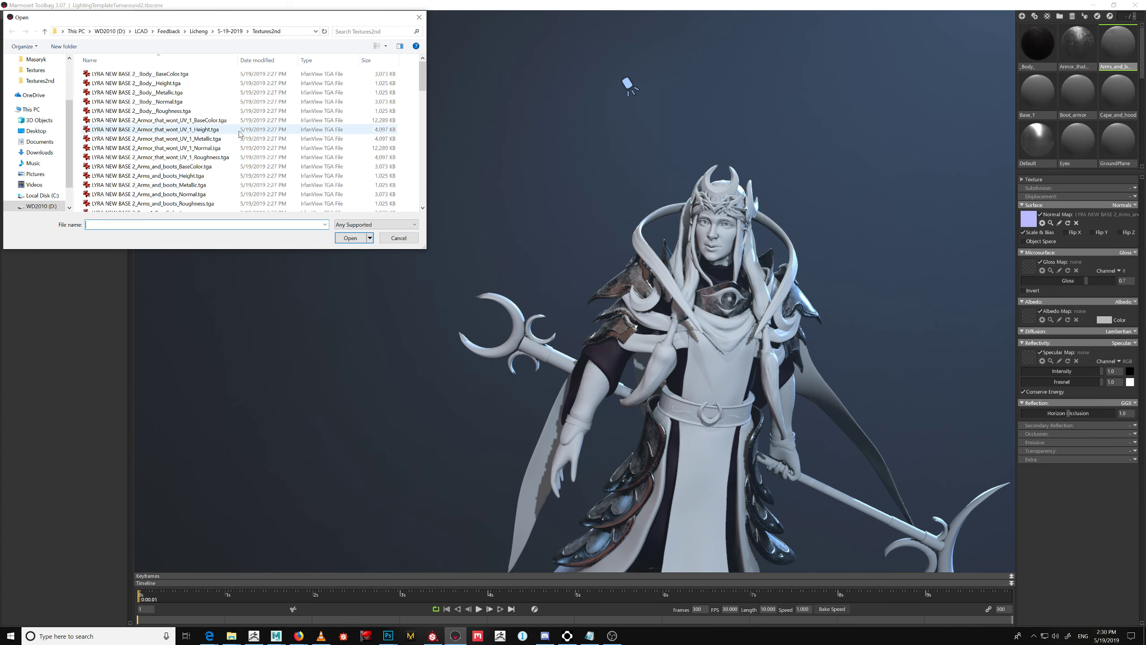
{"action": "double_click", "coordinate": [235, 205]}
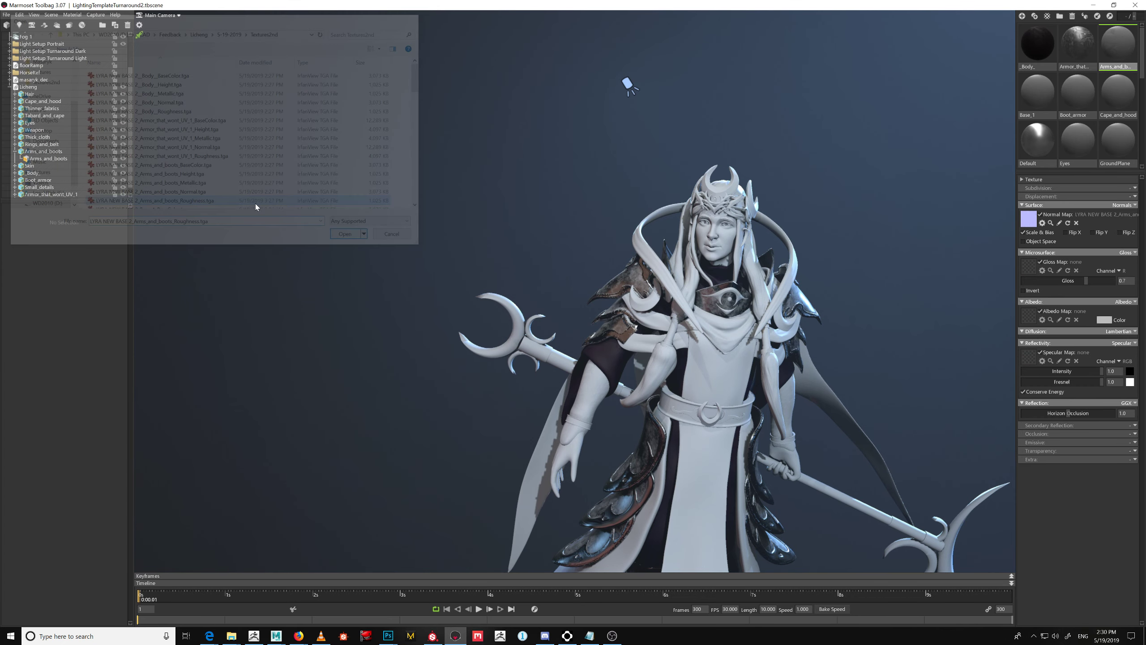
{"action": "left_click", "coordinate": [1132, 253]}
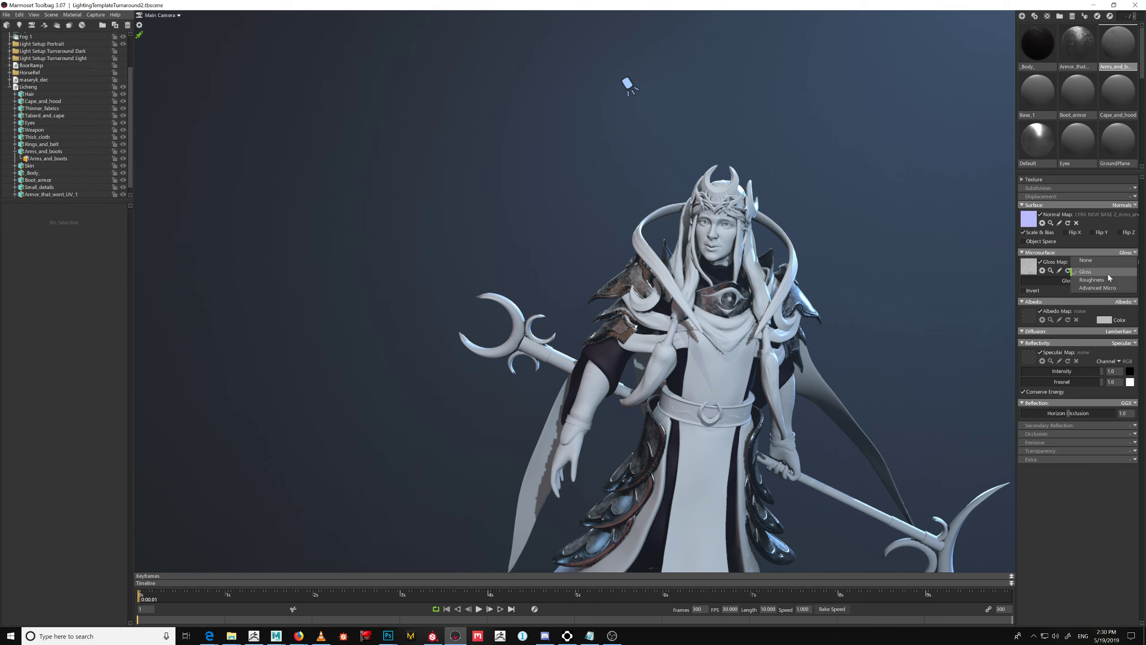
{"action": "left_click", "coordinate": [1092, 279]}
Load LYRA NEW BASE 2_Arms_and_boots_BaseColor.tga as the Arms_and_boots material's albedo map
{"action": "left_click", "coordinate": [1024, 317]}
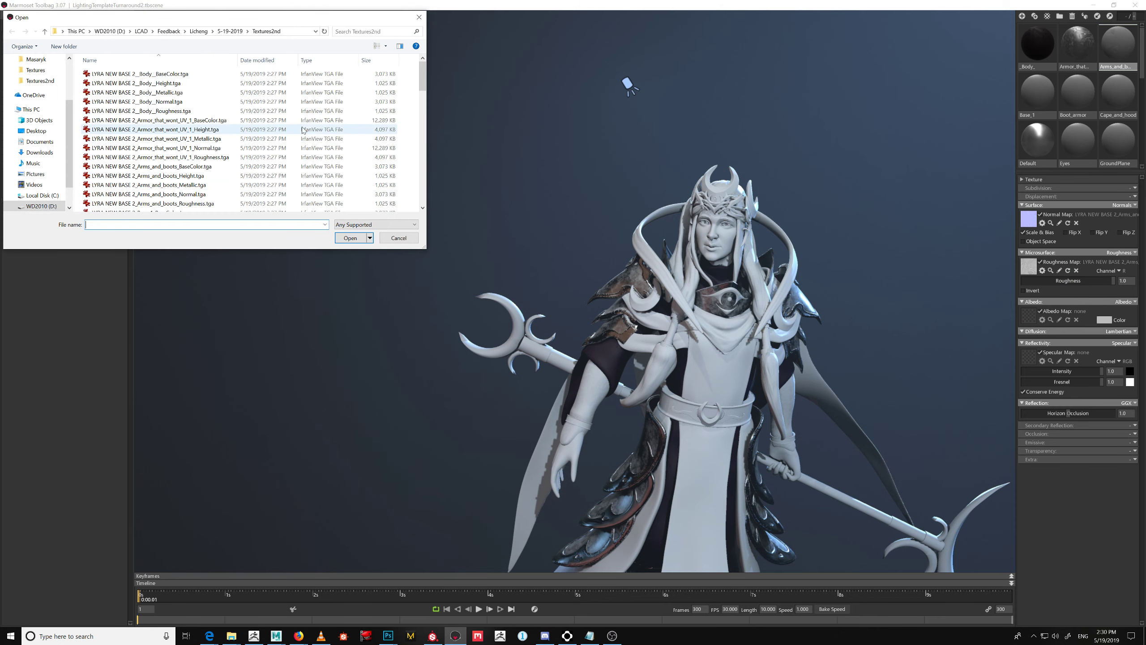
{"action": "scroll", "coordinate": [253, 108], "scroll_direction": "down", "scroll_amount": 3}
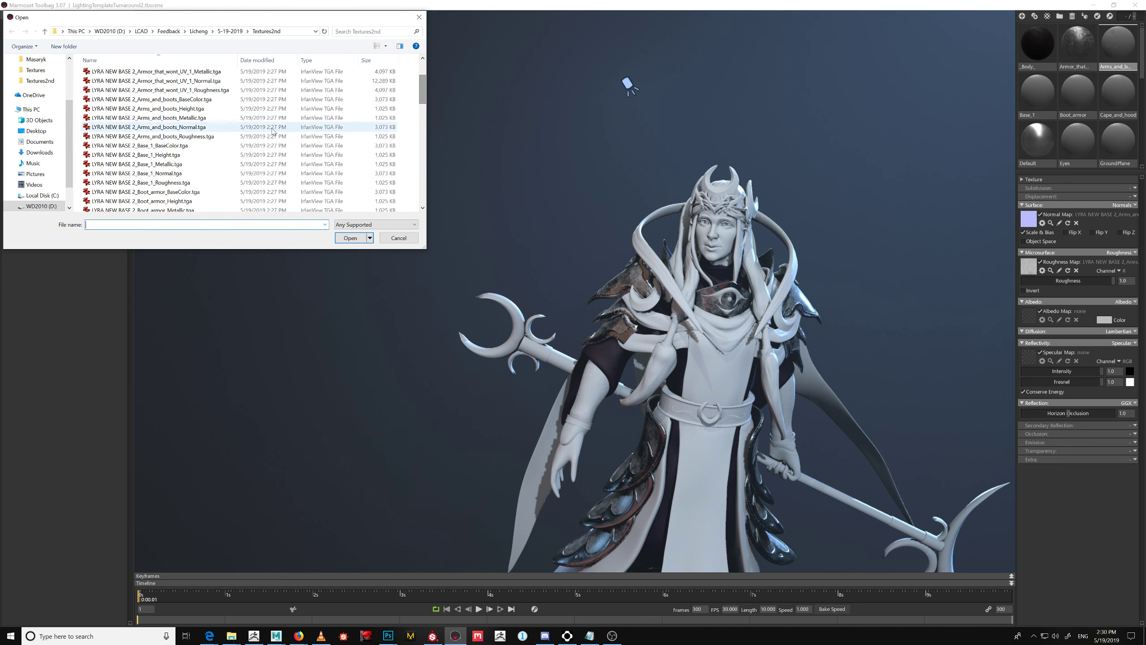
{"action": "double_click", "coordinate": [253, 98]}
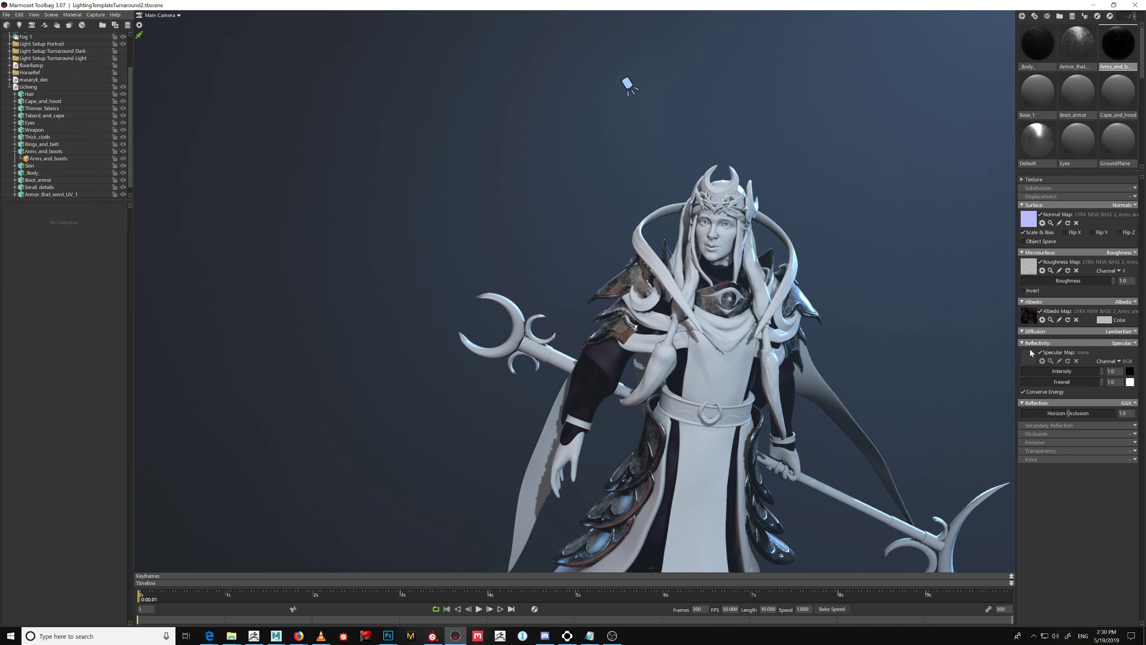
Load LYRA NEW BASE 2_Arms_and_boots_Metallic.tga as the Arms_and_boots material's reflectivity map and change the reflectivity model to Metalness
{"action": "left_click", "coordinate": [1029, 360]}
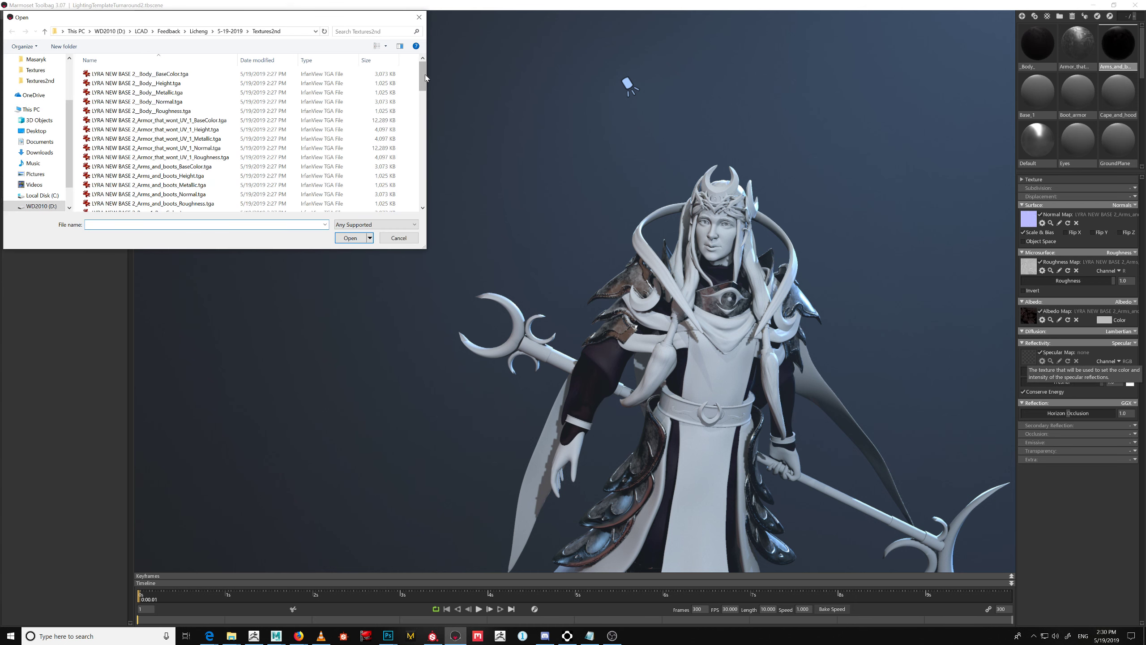
{"action": "scroll", "coordinate": [213, 131], "scroll_direction": "down", "scroll_amount": 3}
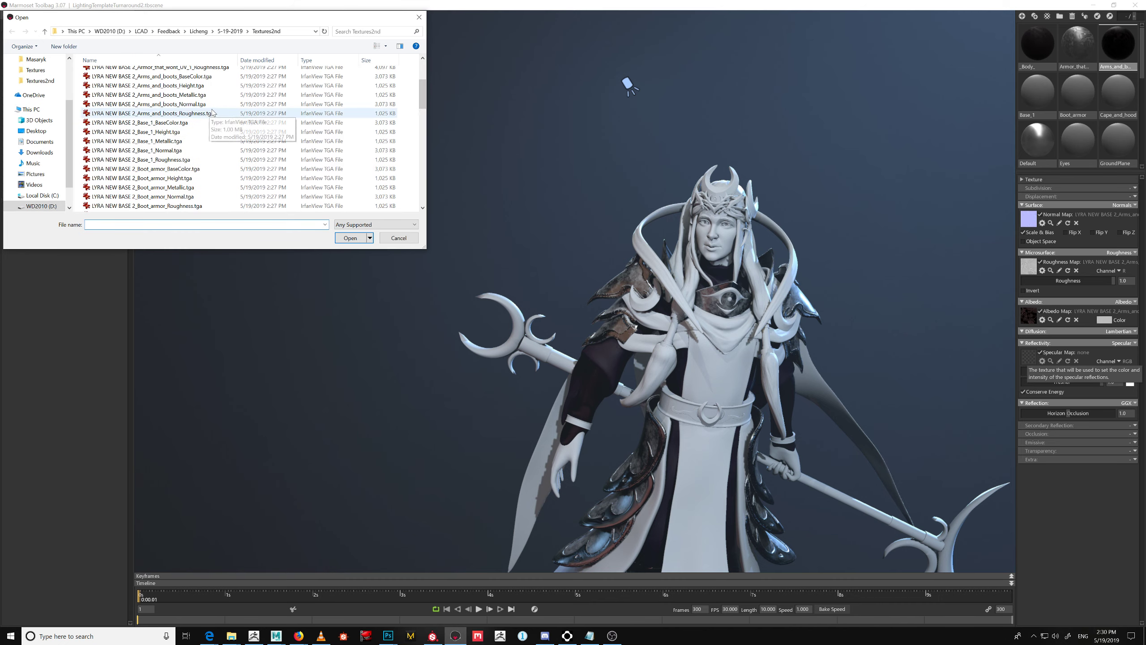
{"action": "left_click", "coordinate": [210, 95]}
{"action": "double_click", "coordinate": [209, 95]}
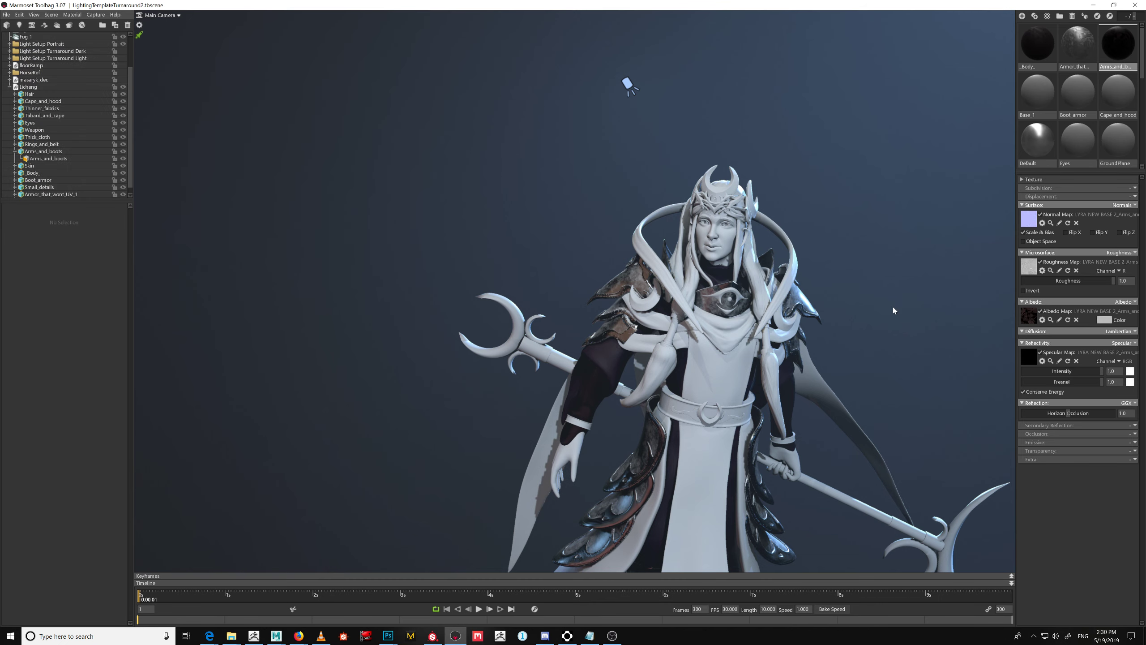
{"action": "left_click", "coordinate": [1124, 342]}
{"action": "left_click", "coordinate": [1103, 372]}
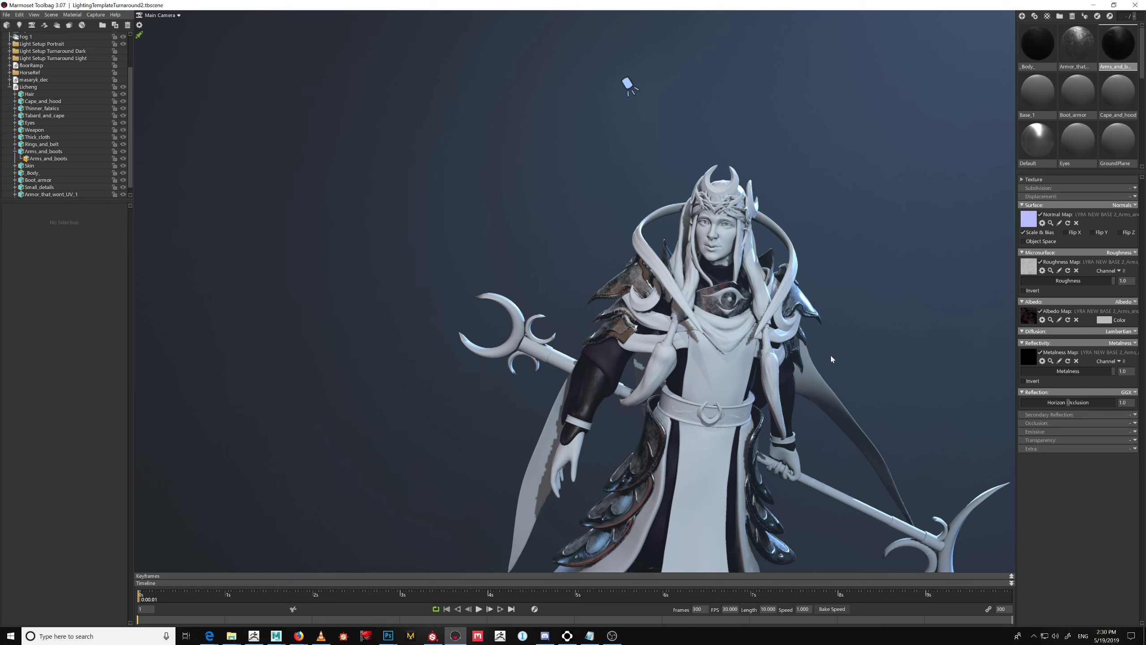
Examine the character's face, crown and shoulder armor up close and look through the material library
{"action": "middle_click_drag", "start_coordinate": [852, 374], "coordinate": [813, 300]}
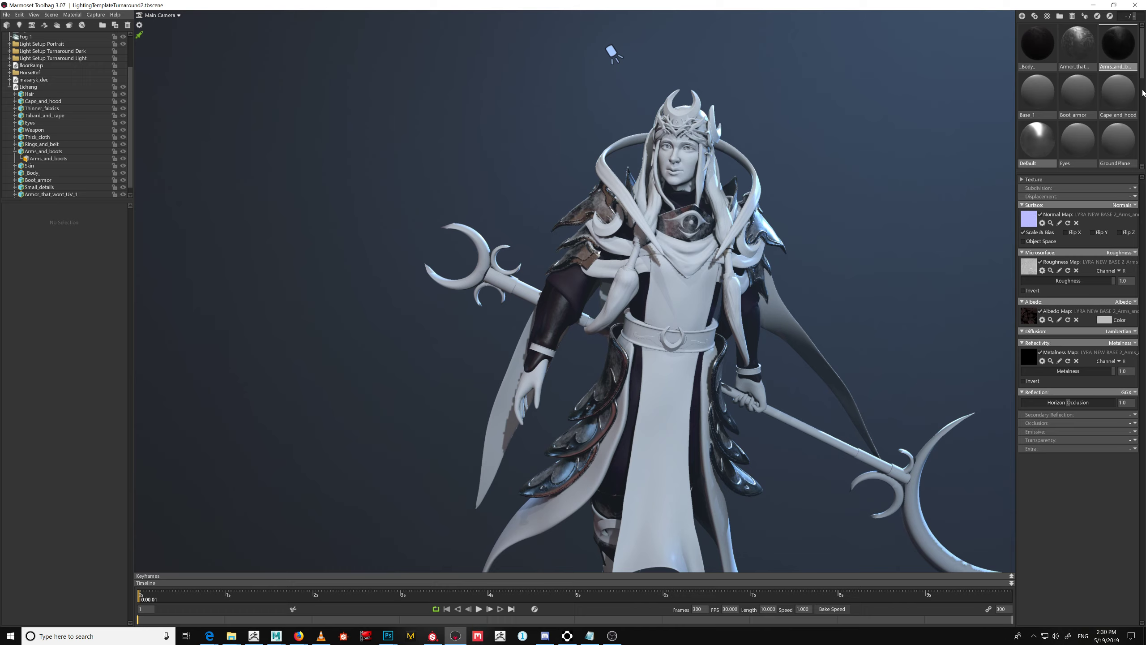
{"action": "scroll", "coordinate": [1142, 94], "scroll_direction": "down", "scroll_amount": 2}
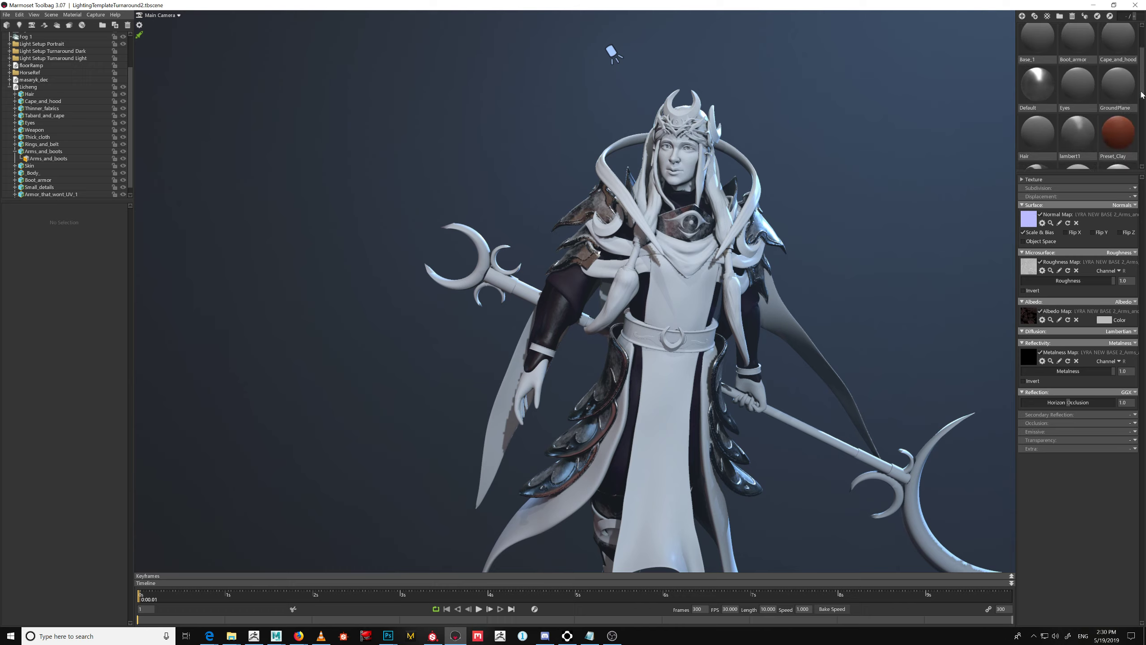
{"action": "left_click_drag", "start_coordinate": [1142, 95], "coordinate": [1142, 94]}
{"action": "scroll", "coordinate": [1142, 107], "scroll_direction": "down", "scroll_amount": 3}
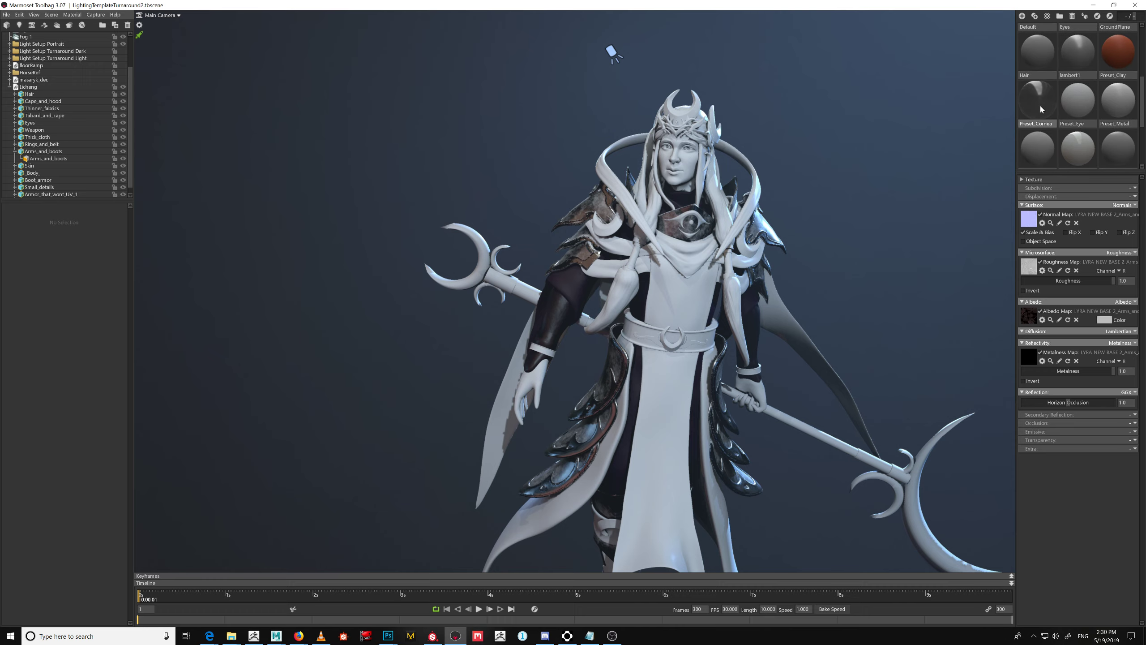
{"action": "middle_click_drag", "start_coordinate": [748, 309], "coordinate": [743, 398]}
{"action": "middle_click_drag", "start_coordinate": [902, 312], "coordinate": [874, 390]}
{"action": "scroll", "coordinate": [874, 390], "scroll_direction": "up", "scroll_amount": 1}
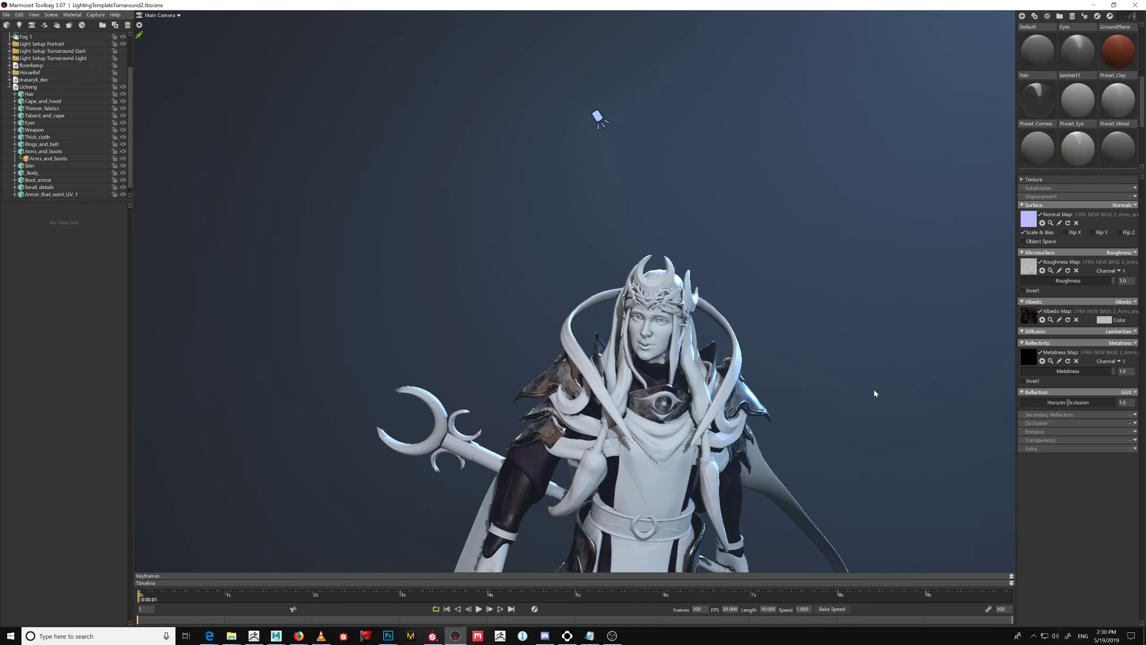
{"action": "scroll", "coordinate": [874, 389], "scroll_direction": "up", "scroll_amount": 2}
{"action": "scroll", "coordinate": [675, 267], "scroll_direction": "up", "scroll_amount": 3}
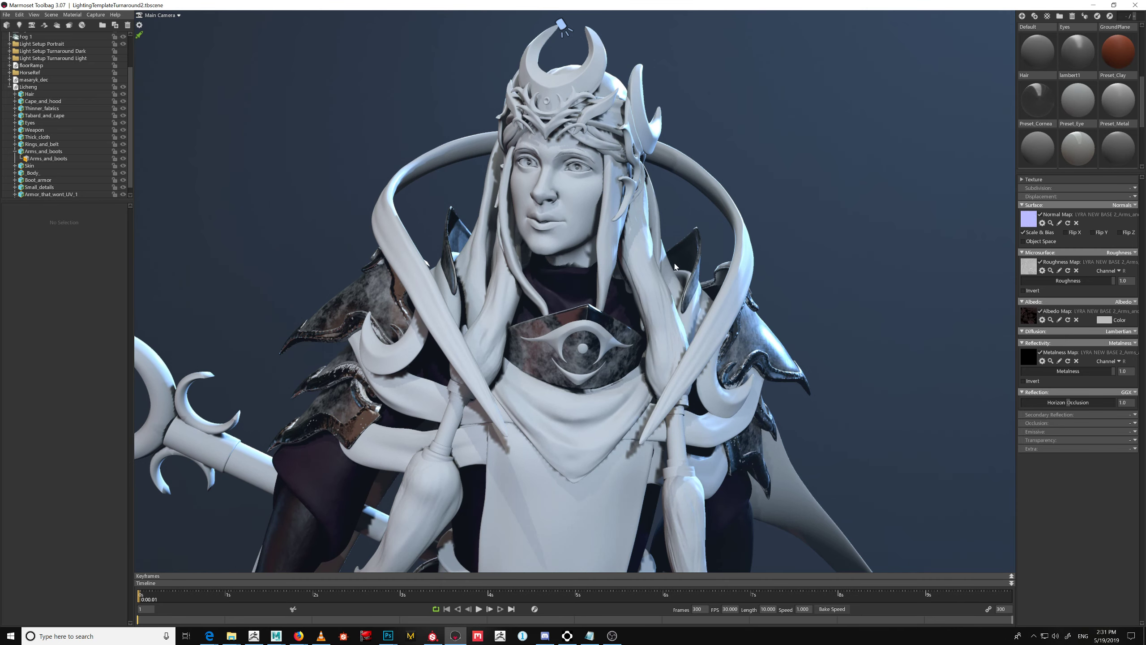
{"action": "middle_click_drag", "start_coordinate": [728, 284], "coordinate": [763, 368]}
{"action": "scroll", "coordinate": [749, 290], "scroll_direction": "up", "scroll_amount": 2}
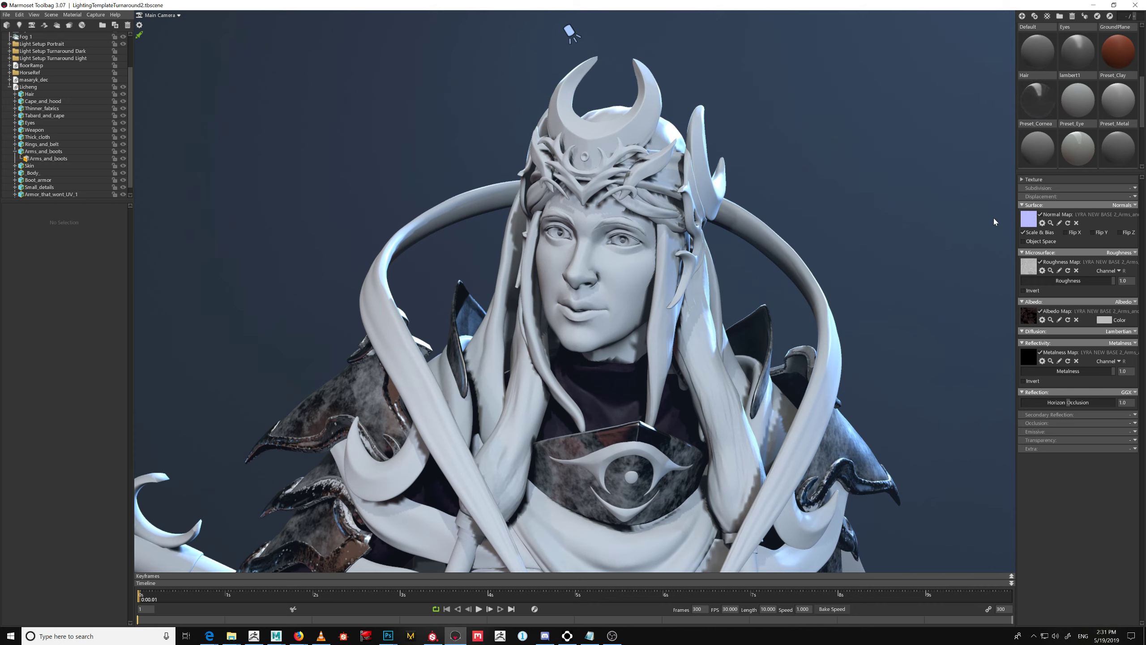
Review the settings of the Preset_Eye material and look for the character's own Eyes material in the library
{"action": "left_click", "coordinate": [1071, 113]}
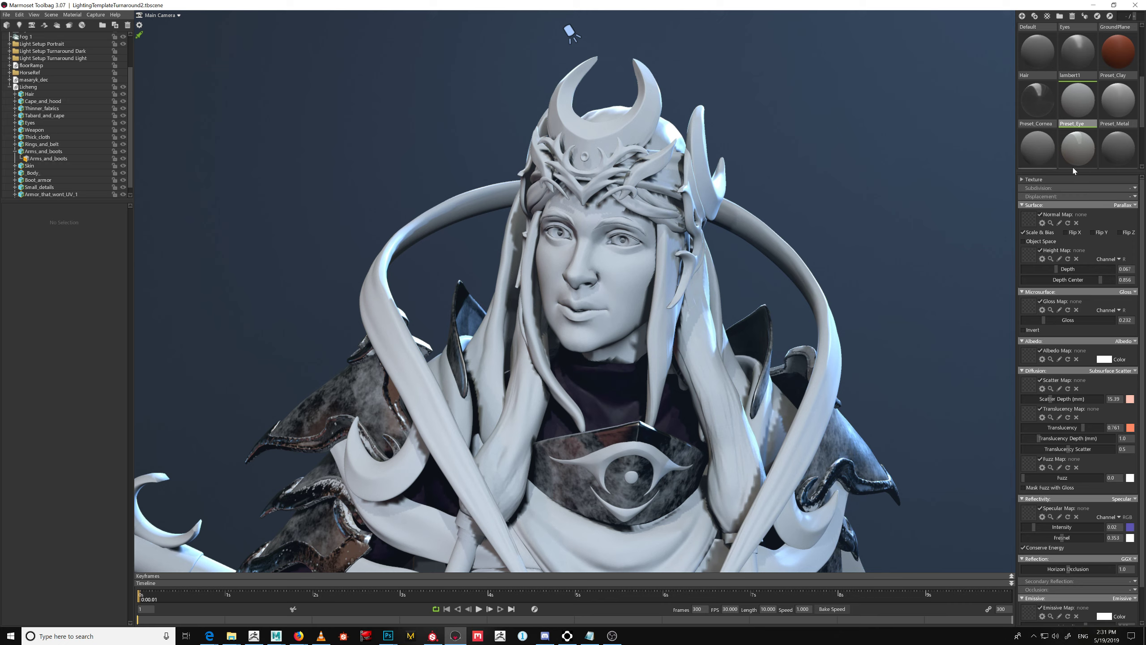
{"action": "scroll", "coordinate": [1141, 147], "scroll_direction": "down", "scroll_amount": 1}
{"action": "scroll", "coordinate": [1139, 113], "scroll_direction": "up", "scroll_amount": 3}
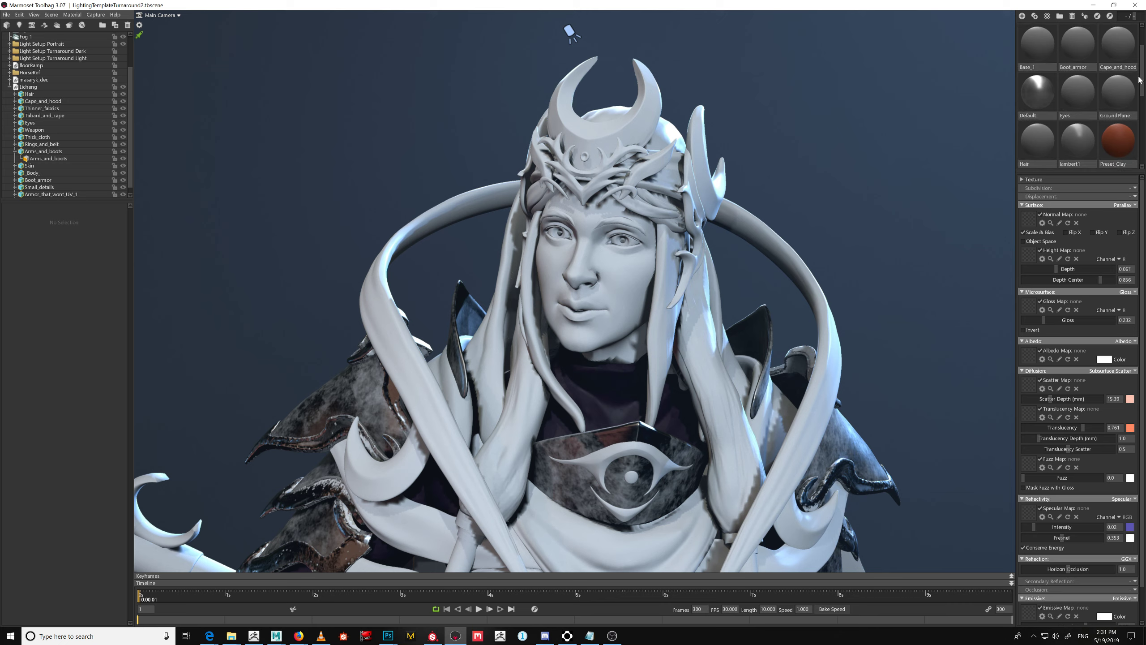
{"action": "scroll", "coordinate": [1138, 74], "scroll_direction": "up", "scroll_amount": 1}
{"action": "scroll", "coordinate": [1140, 73], "scroll_direction": "up", "scroll_amount": 1}
{"action": "left_click_drag", "start_coordinate": [1141, 66], "coordinate": [1141, 77]}
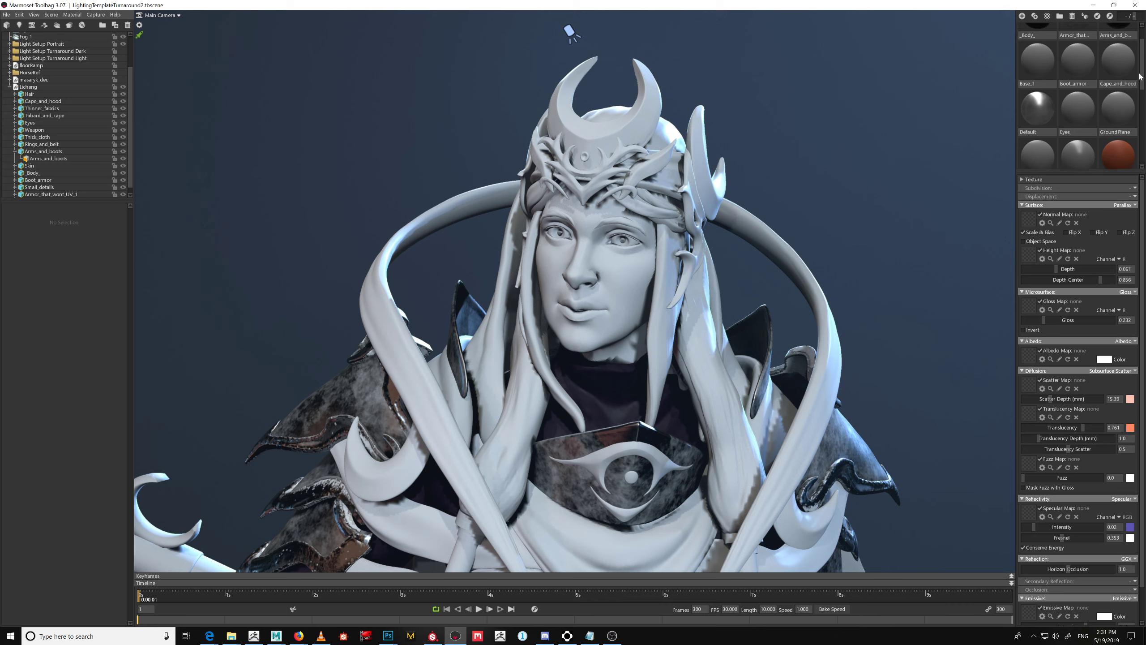
Load LYRA NEW BASE 2_Eyes_BaseColor.tga as the Eyes material's albedo map
{"action": "left_click", "coordinate": [1078, 111]}
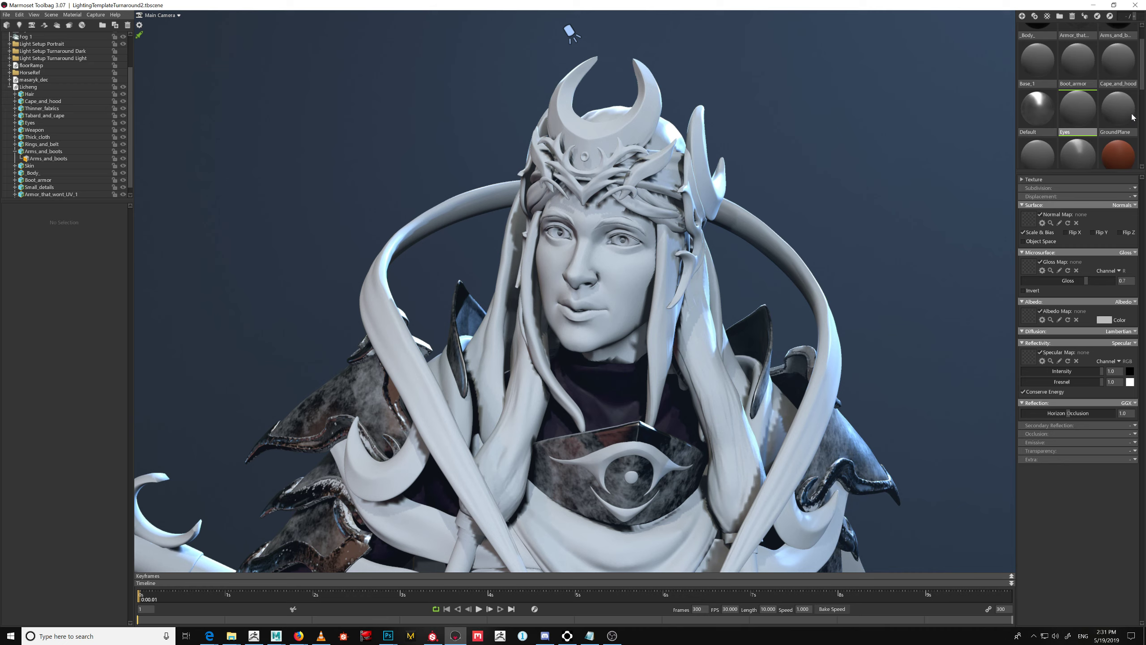
{"action": "left_click", "coordinate": [1026, 242]}
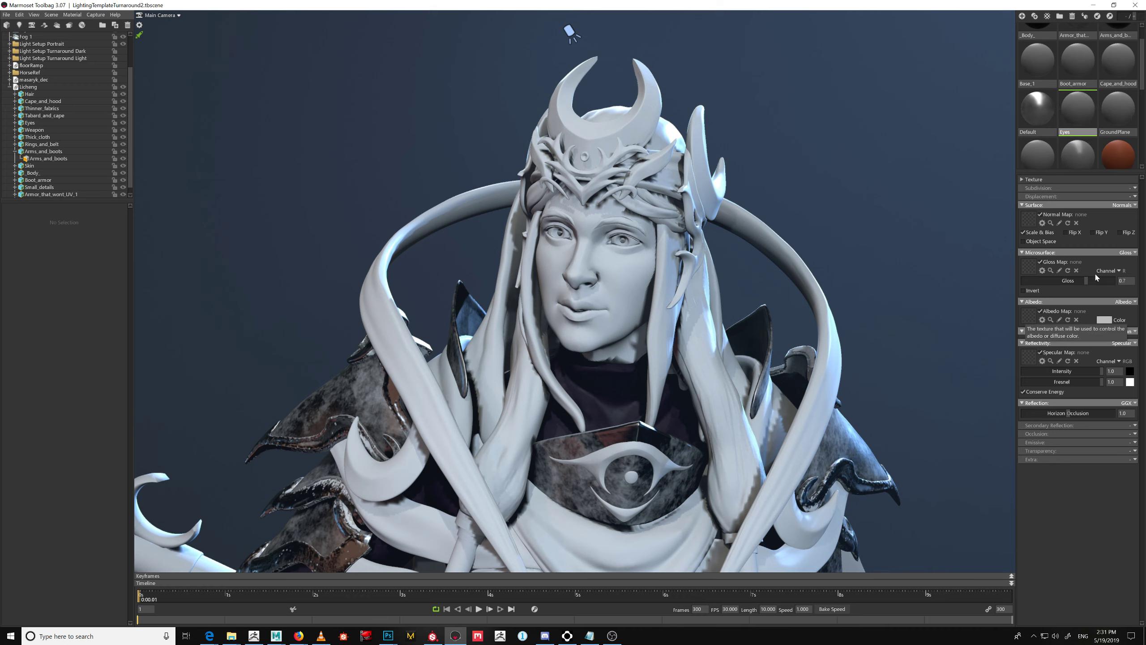
{"action": "left_click", "coordinate": [1030, 314]}
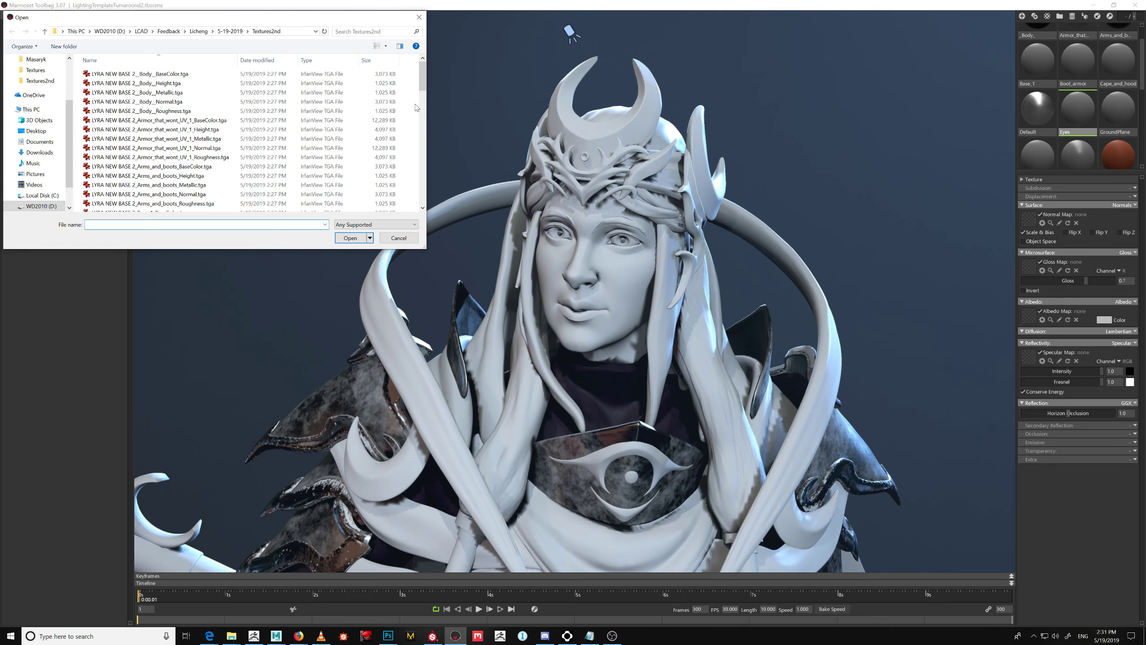
{"action": "scroll", "coordinate": [227, 152], "scroll_direction": "down", "scroll_amount": 8}
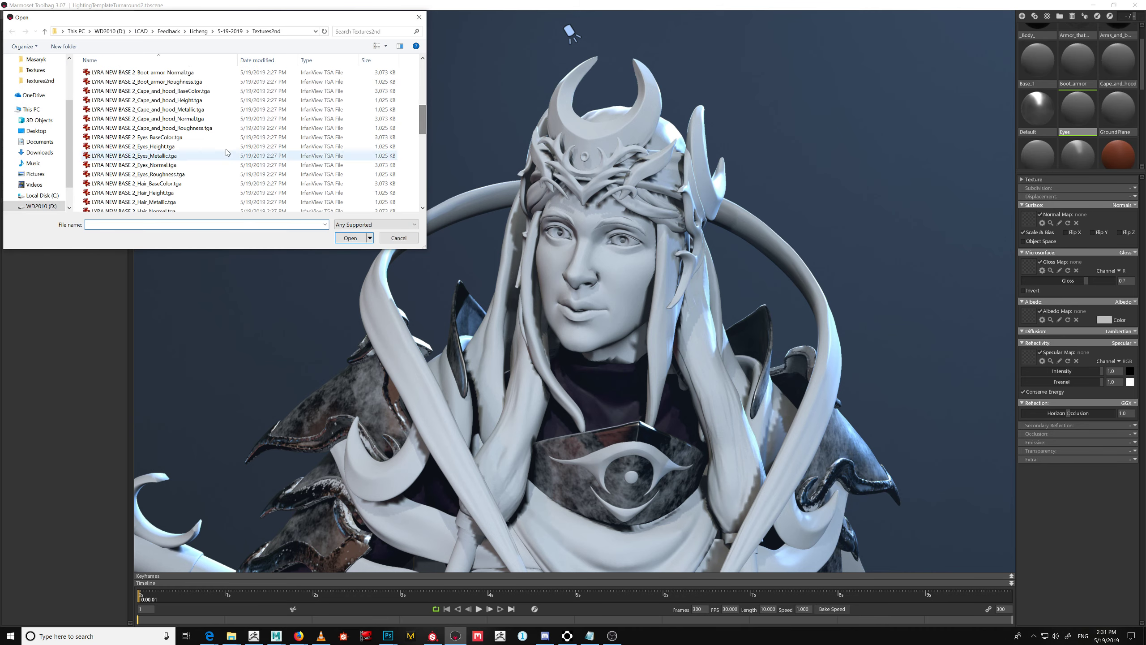
{"action": "double_click", "coordinate": [217, 137]}
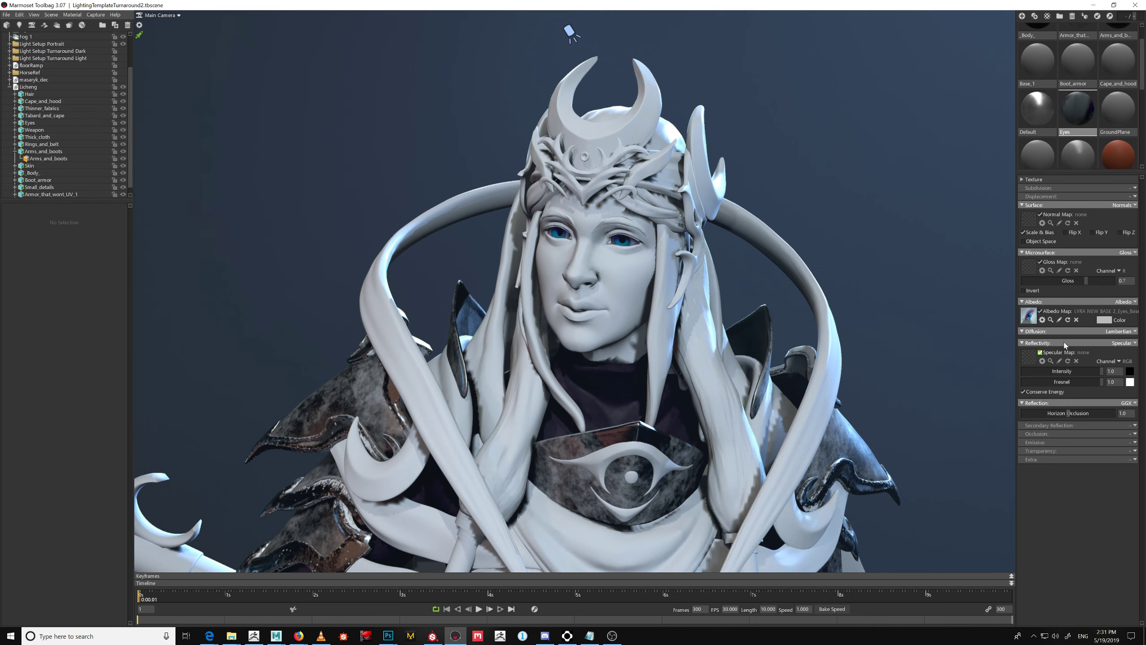
Load LYRA NEW BASE 2_Eyes_Roughness.tga as the Eyes material's microsurface map and LYRA NEW BASE 2_Eyes_Normal.tga as its normal map
{"action": "left_click", "coordinate": [1056, 270]}
{"action": "left_click_drag", "start_coordinate": [422, 74], "coordinate": [424, 118]}
{"action": "double_click", "coordinate": [204, 187]}
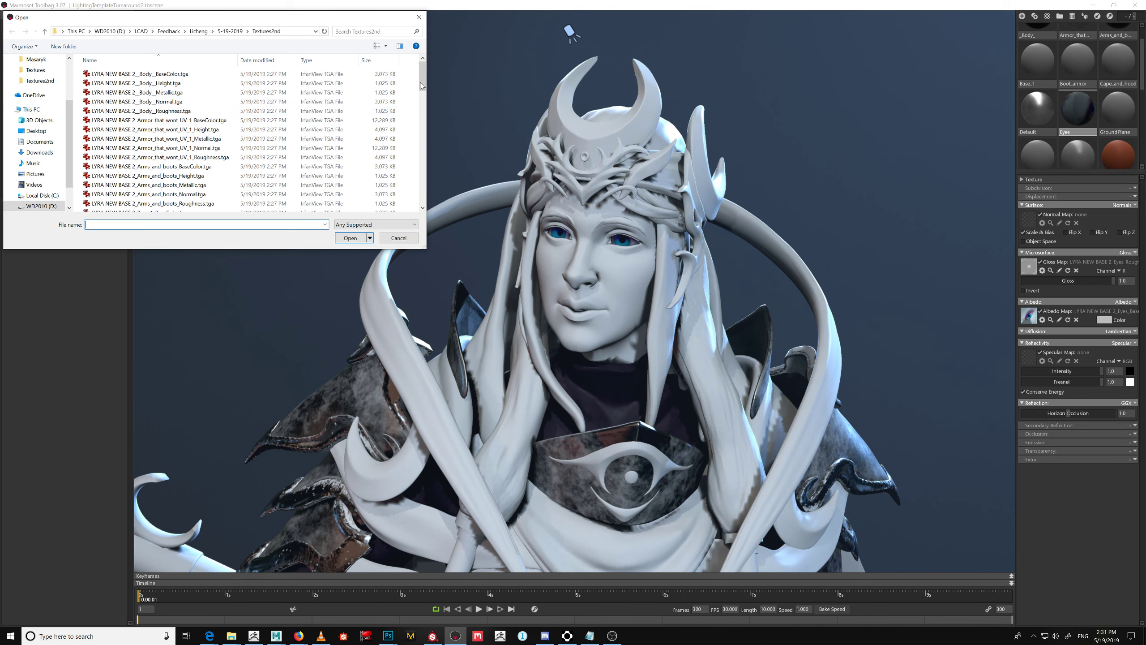
{"action": "left_click_drag", "start_coordinate": [423, 78], "coordinate": [422, 123]}
{"action": "double_click", "coordinate": [228, 168]}
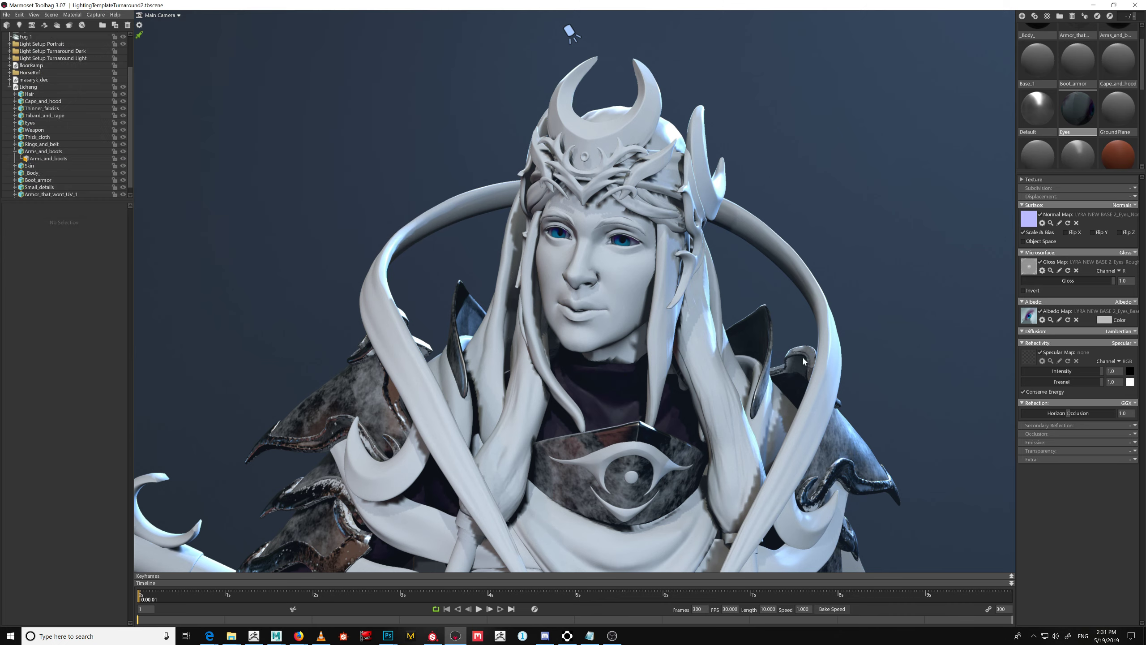
{"action": "left_click", "coordinate": [1031, 359]}
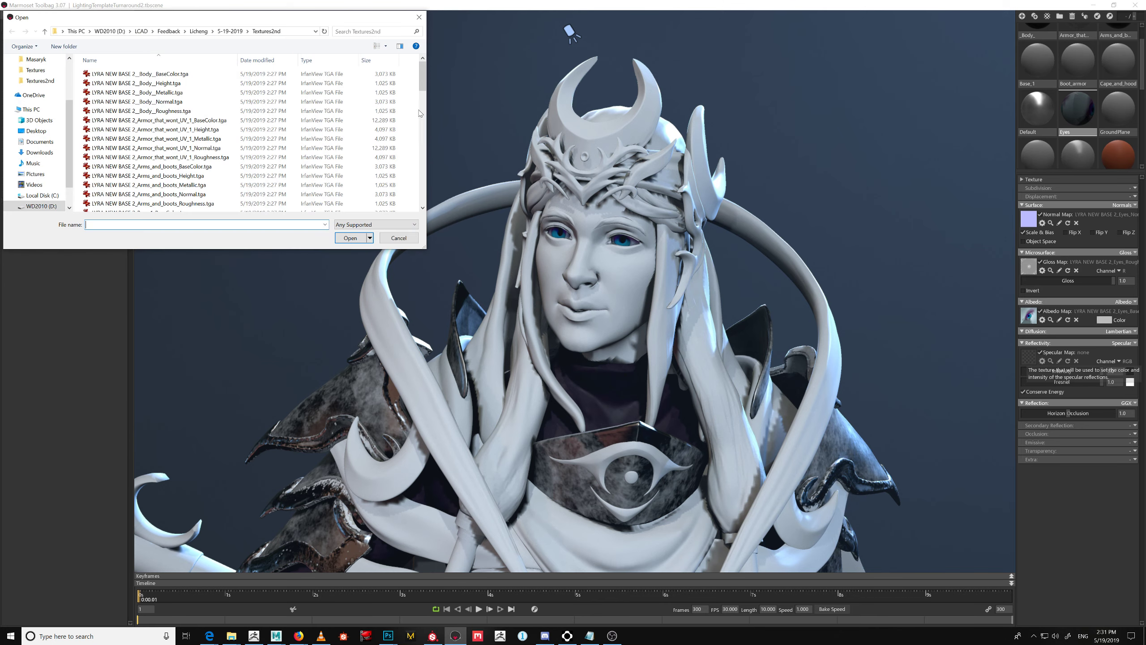
{"action": "left_click_drag", "start_coordinate": [422, 131], "coordinate": [425, 137]}
{"action": "double_click", "coordinate": [194, 101]}
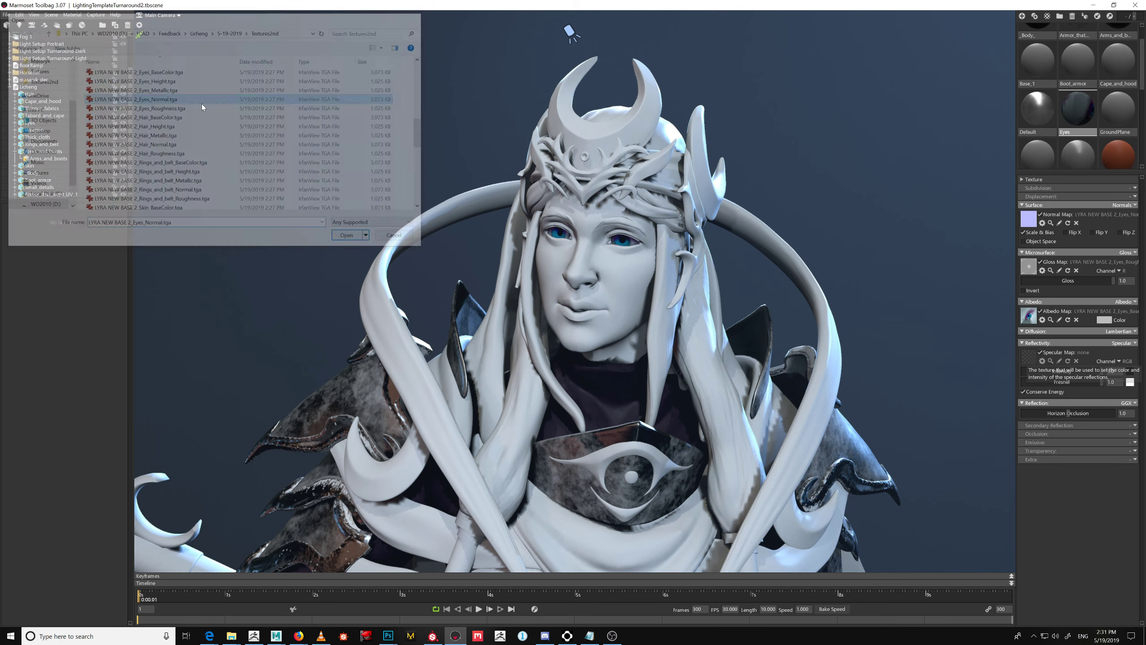
Load LYRA NEW BASE 2_Eyes_Metallic.tga as the Eyes material's reflectivity map and change the reflectivity model to Metalness
{"action": "left_click", "coordinate": [1030, 358]}
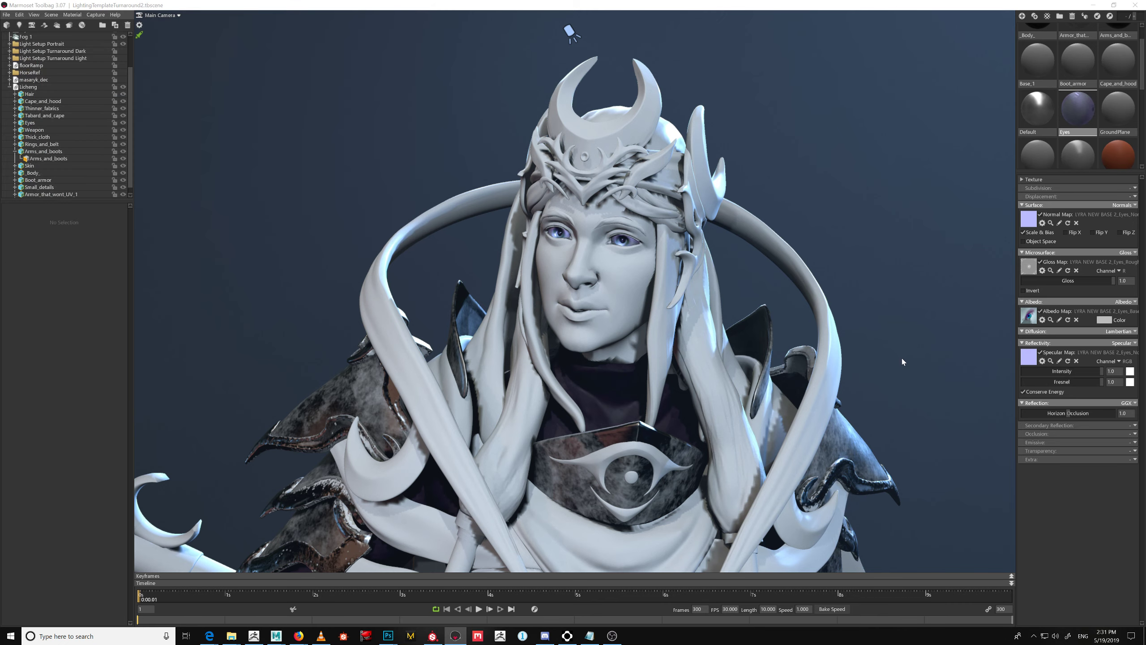
{"action": "left_click_drag", "start_coordinate": [423, 93], "coordinate": [425, 132]}
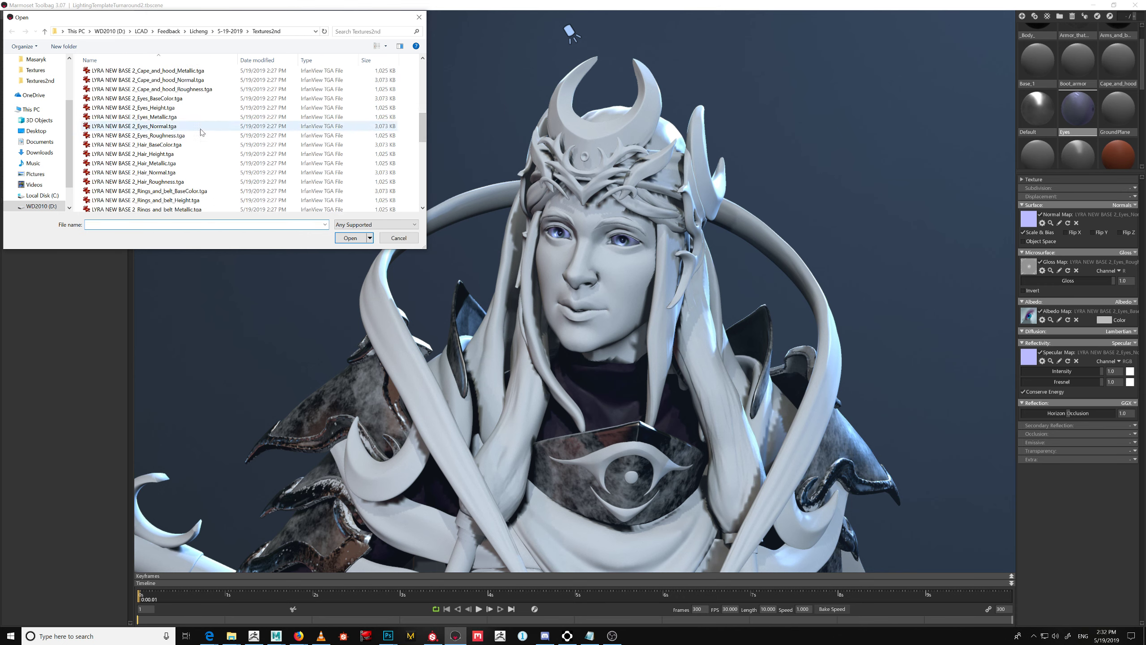
{"action": "double_click", "coordinate": [193, 117]}
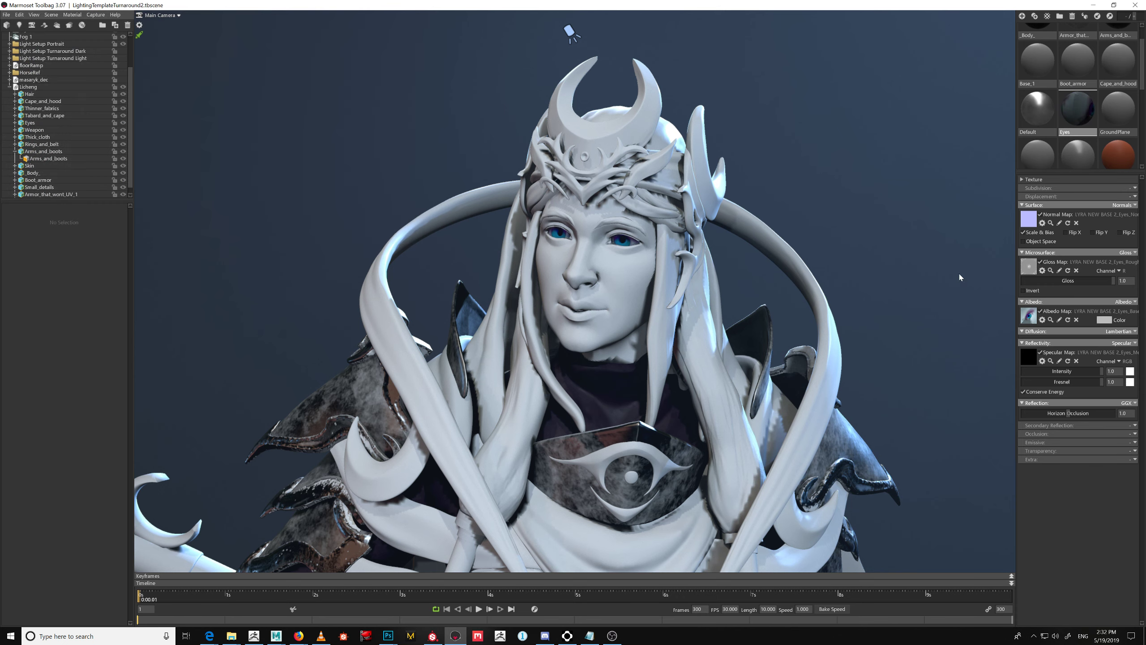
{"action": "left_click", "coordinate": [1124, 346]}
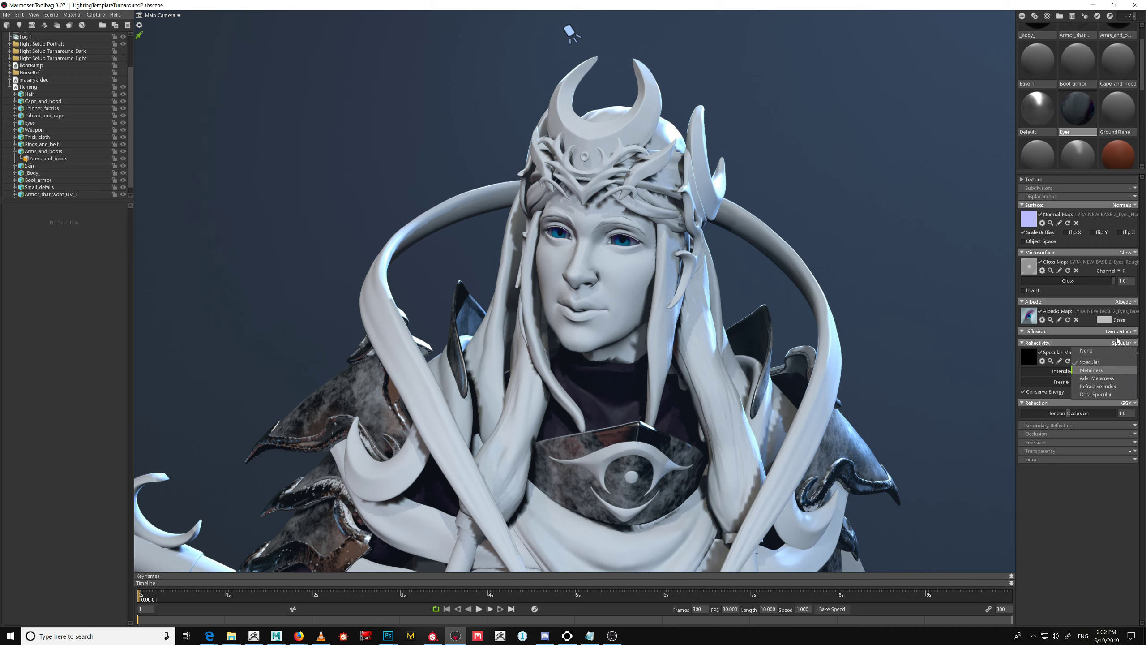
{"action": "left_click", "coordinate": [1105, 373]}
Change the Eyes material's microsurface model to Roughness and check the eyes on the character's face
{"action": "left_click", "coordinate": [1132, 253]}
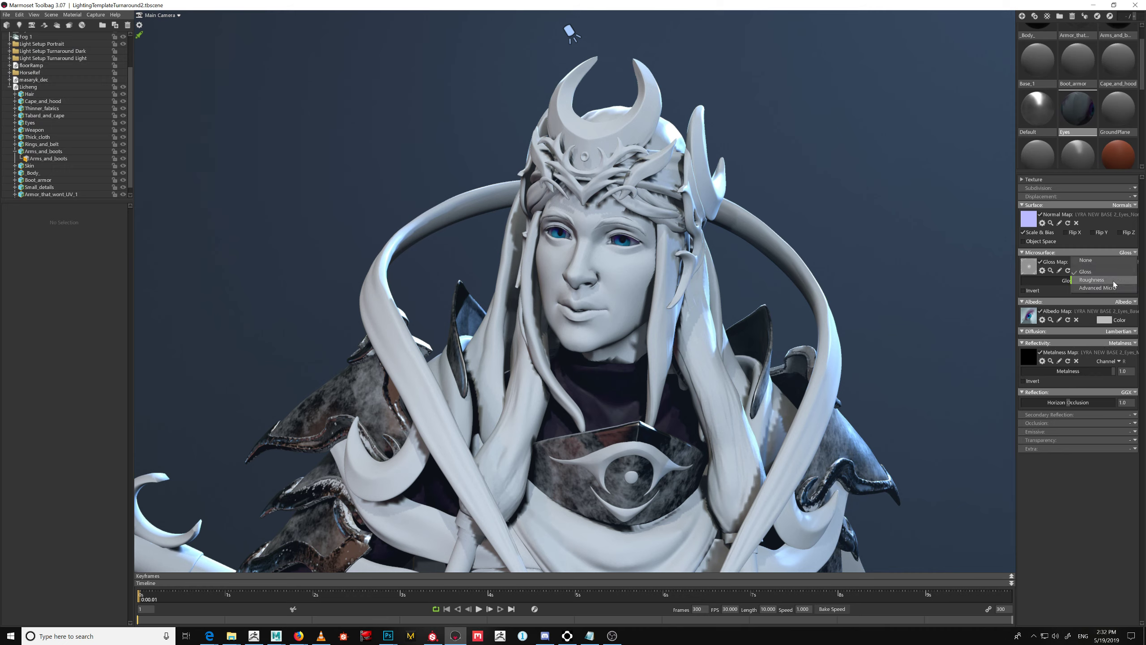
{"action": "left_click", "coordinate": [1101, 271]}
{"action": "left_click_drag", "start_coordinate": [798, 221], "coordinate": [829, 217]}
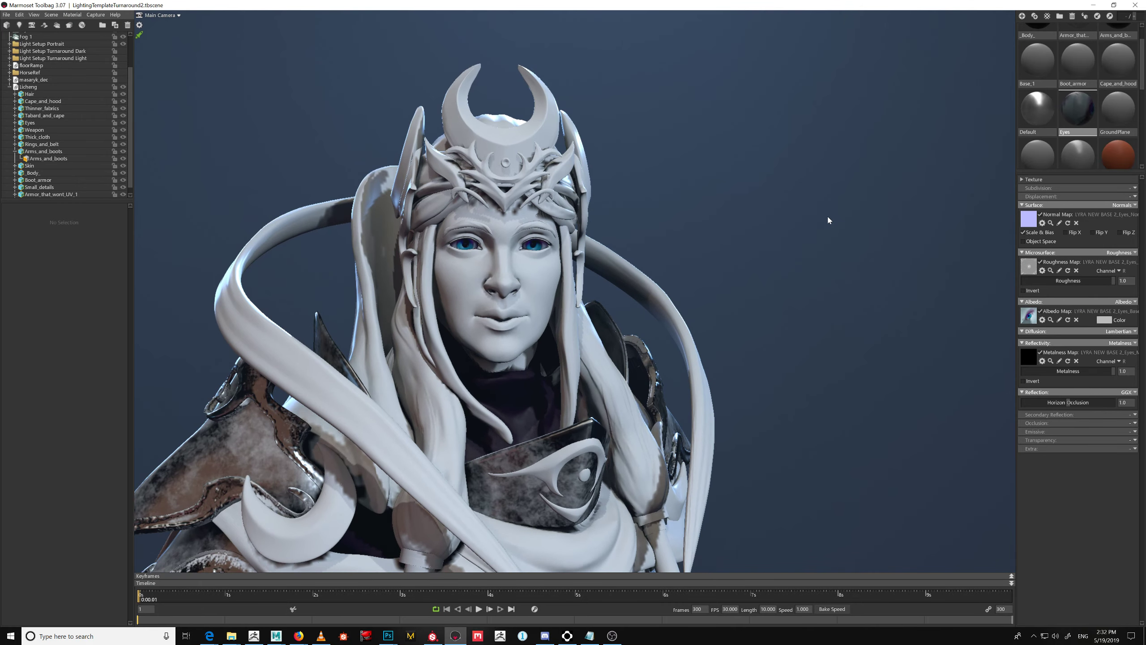
{"action": "middle_click_drag", "start_coordinate": [847, 272], "coordinate": [867, 306]}
{"action": "right_click_drag", "start_coordinate": [867, 307], "coordinate": [868, 281]}
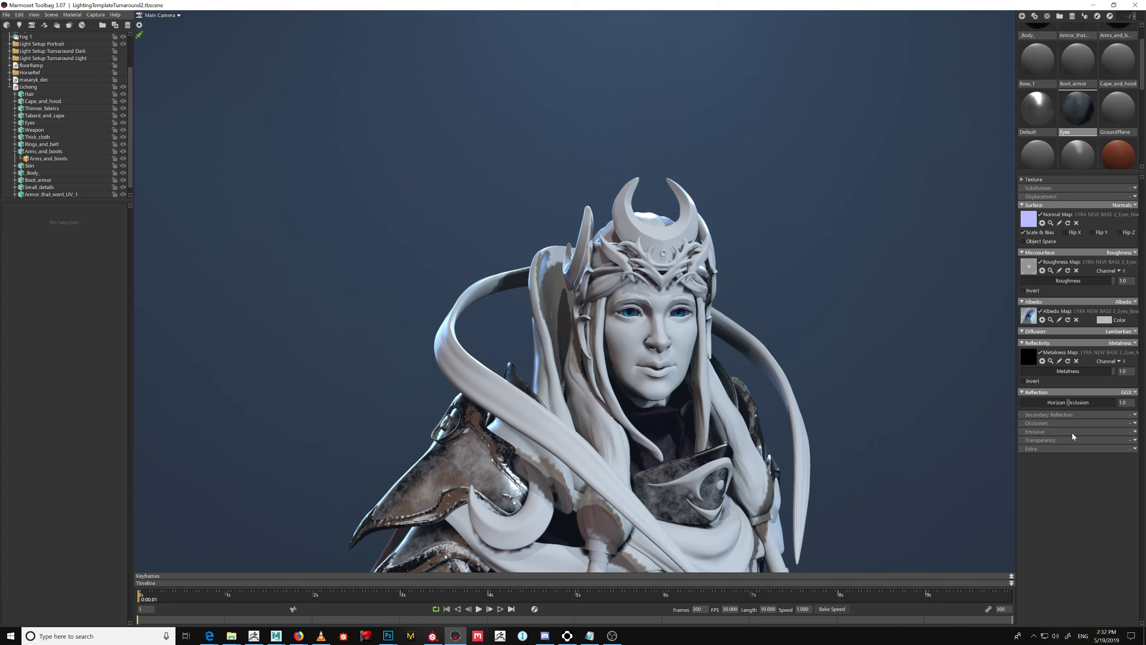
Enable the Emissive model on the Eyes material and load LYRA NEW BASE 2_Eyes_Emissive.psd from the 5-19-2019 Textures folder as its emissive map
{"action": "left_click", "coordinate": [1135, 433]}
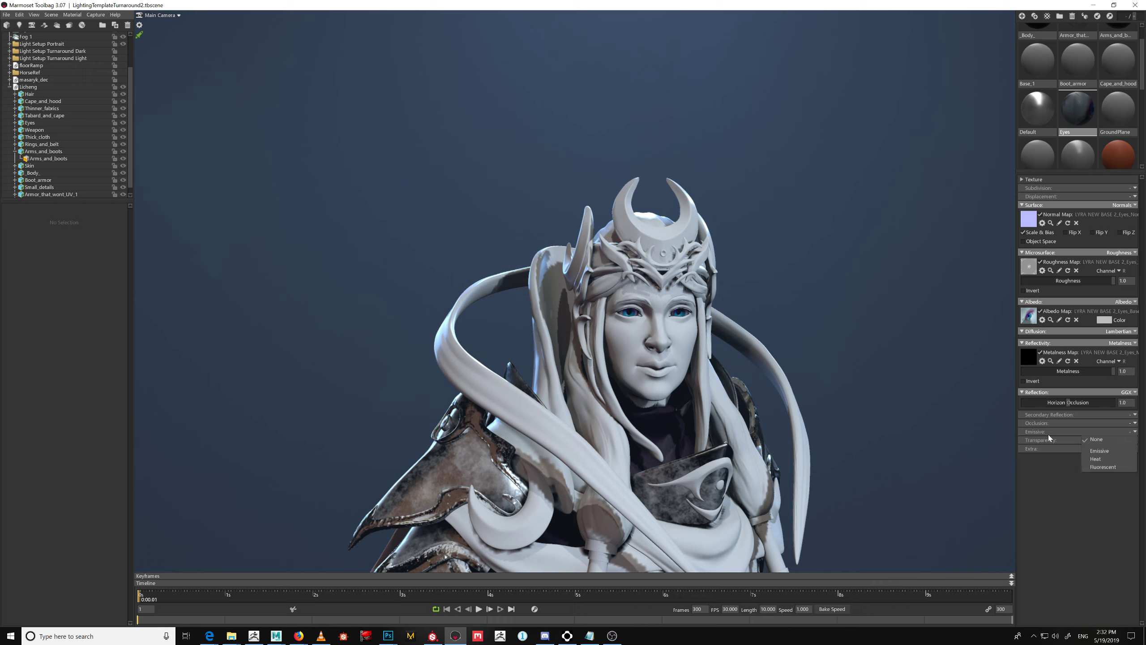
{"action": "left_click", "coordinate": [1137, 434]}
{"action": "left_click", "coordinate": [1134, 432]}
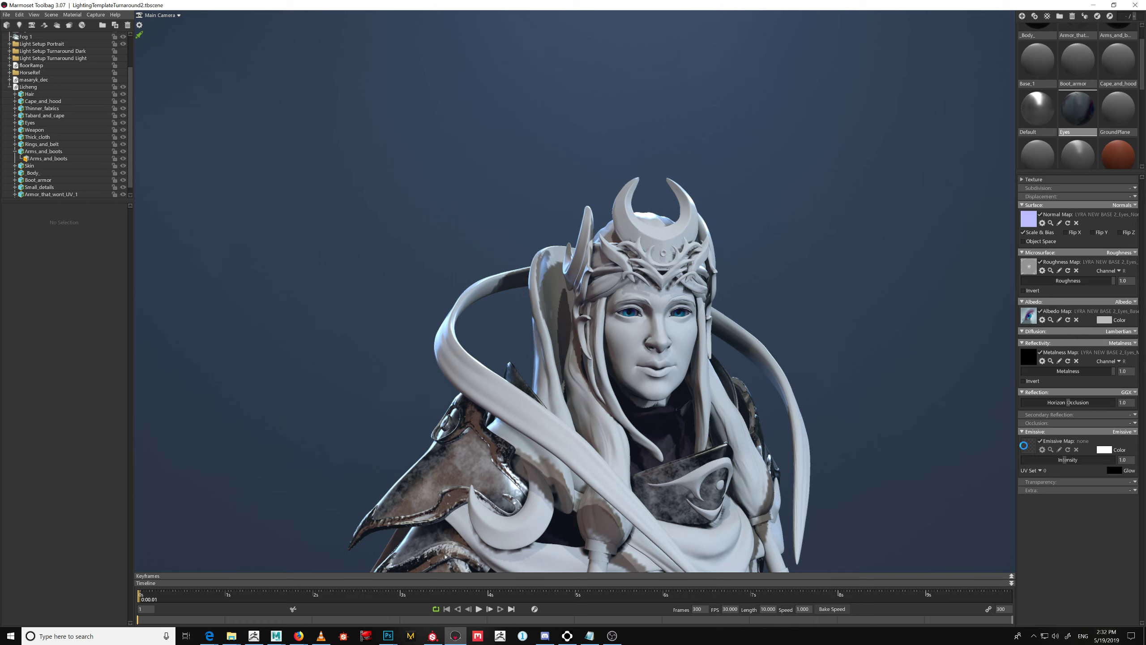
{"action": "left_click", "coordinate": [231, 32]}
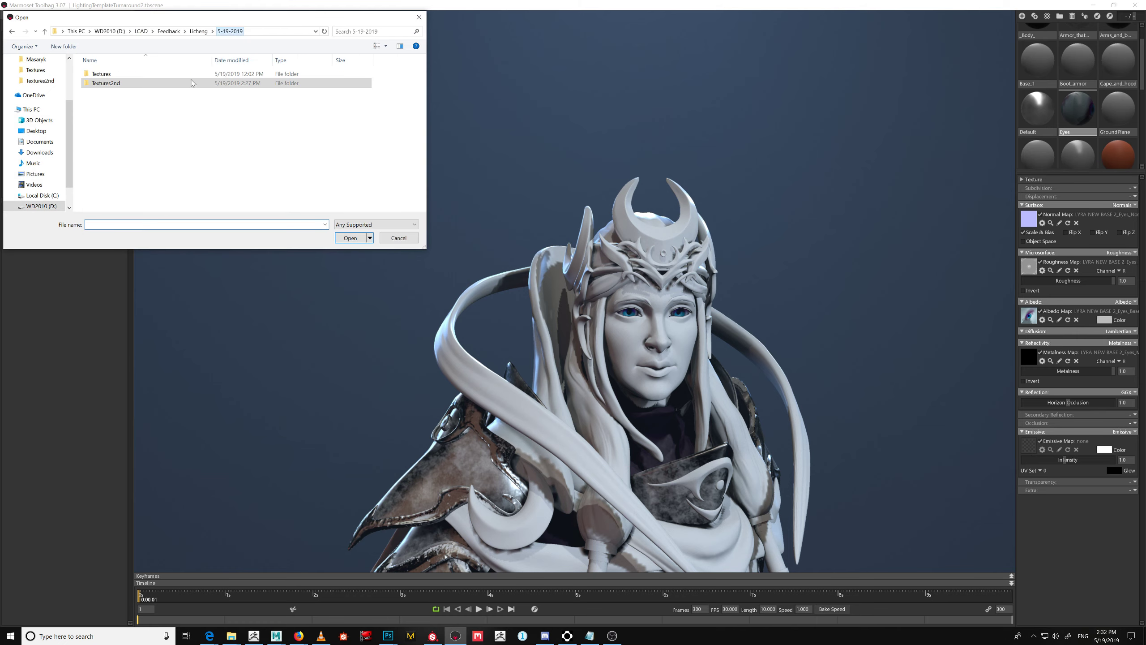
{"action": "double_click", "coordinate": [144, 74]}
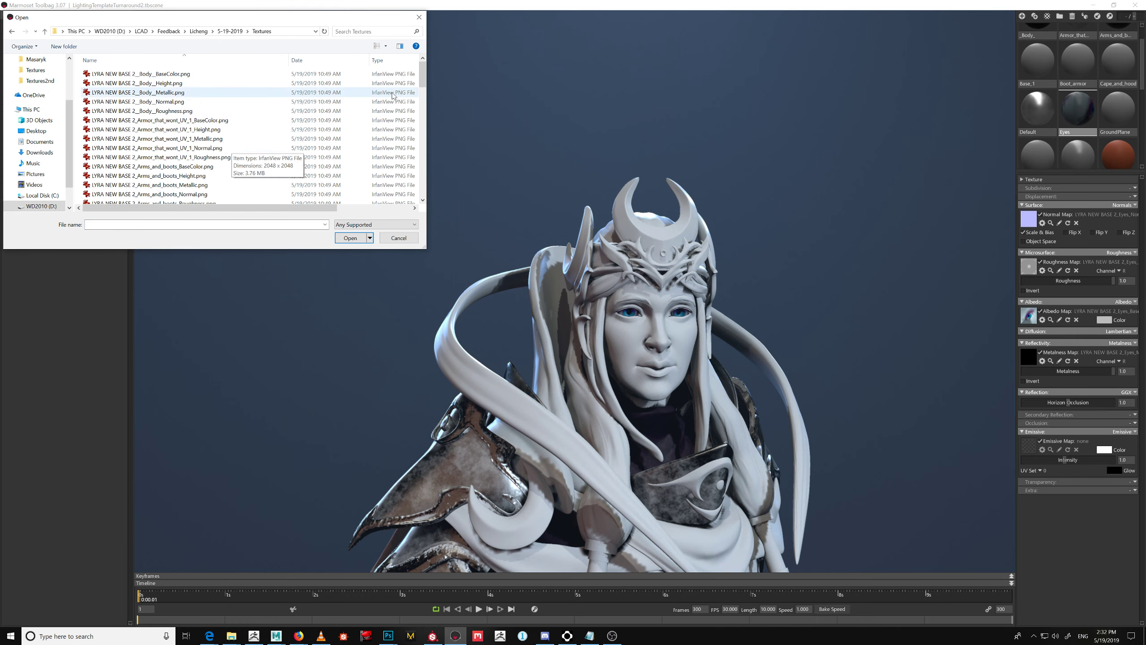
{"action": "left_click_drag", "start_coordinate": [424, 76], "coordinate": [423, 126]}
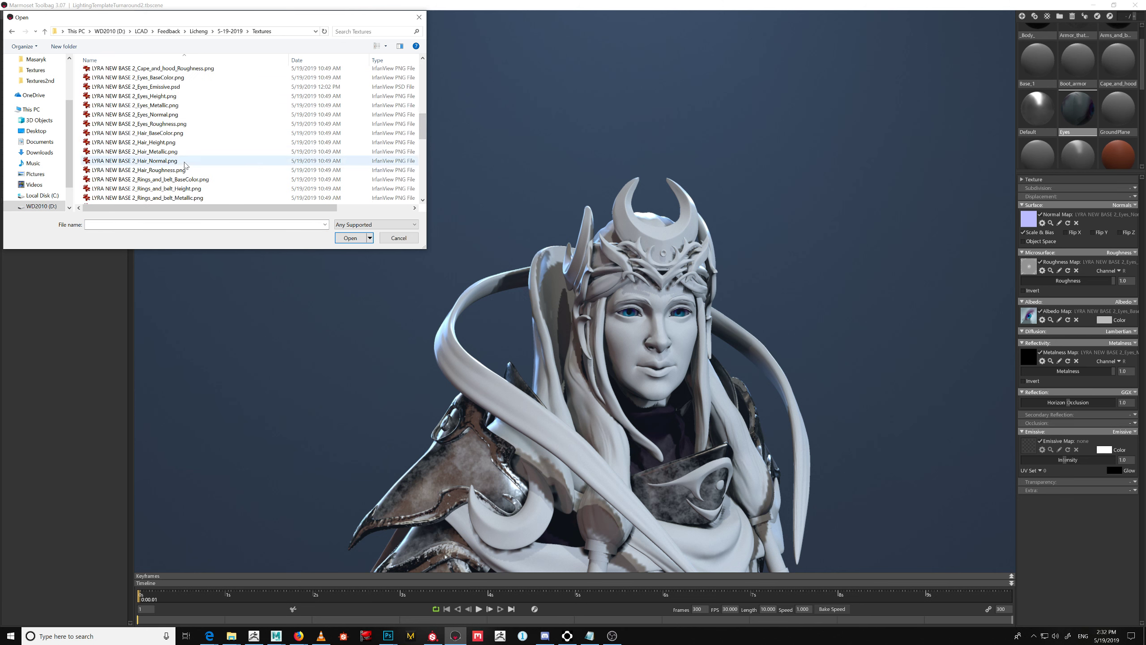
{"action": "double_click", "coordinate": [188, 87]}
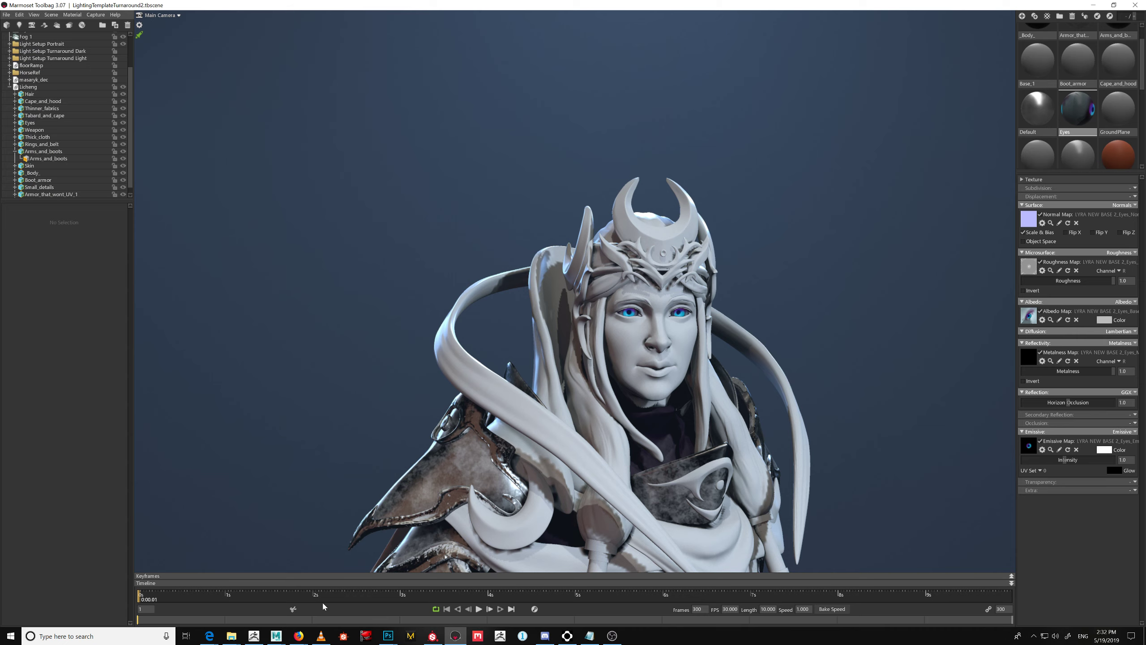
Switch to Photoshop and inspect the Eyes_Emissive document, hiding and reshowing Layer 1 to compare it with the base eye texture
{"action": "mouse_move", "coordinate": [388, 636]}
{"action": "left_click", "coordinate": [409, 593]}
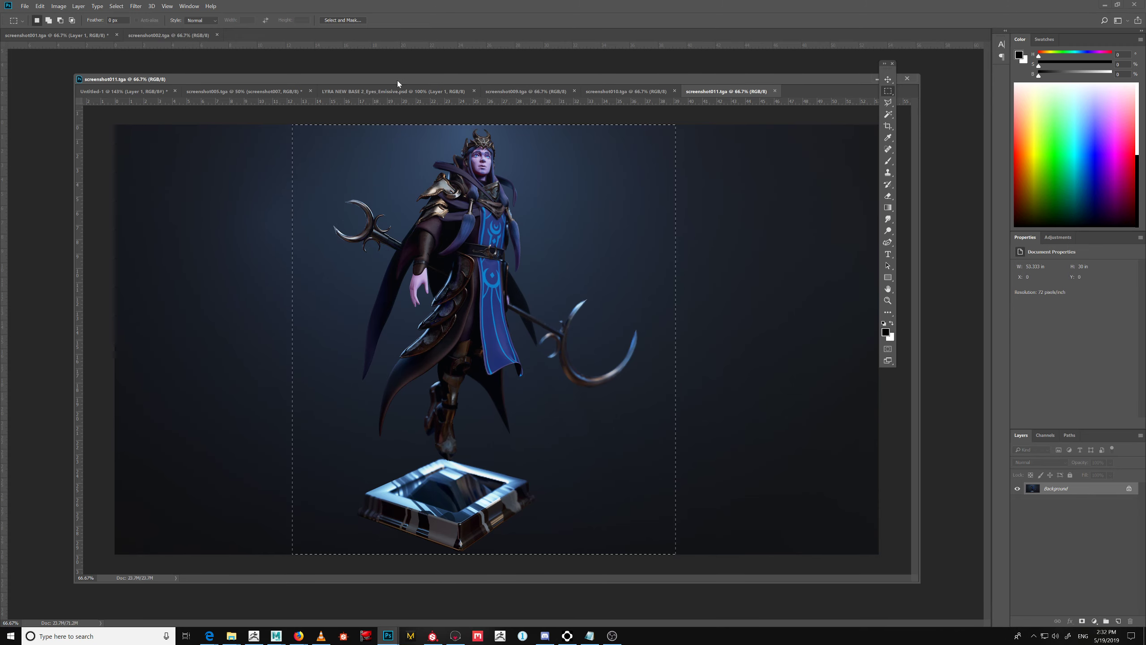
{"action": "left_click", "coordinate": [395, 91]}
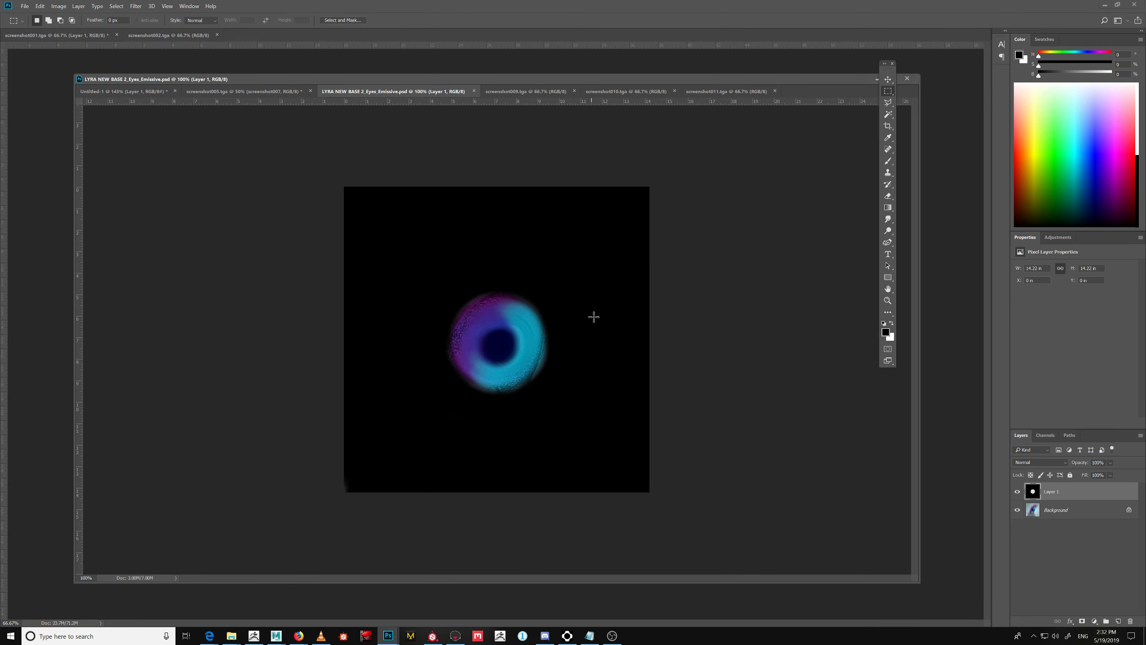
{"action": "left_click", "coordinate": [1018, 492]}
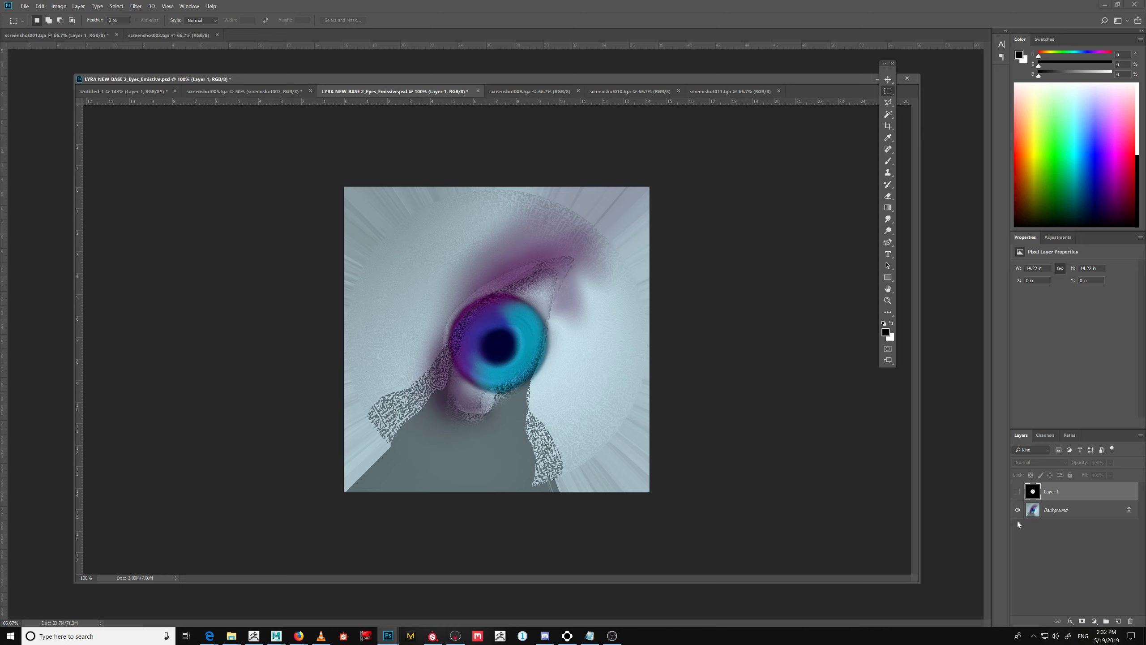
{"action": "left_click", "coordinate": [1018, 491]}
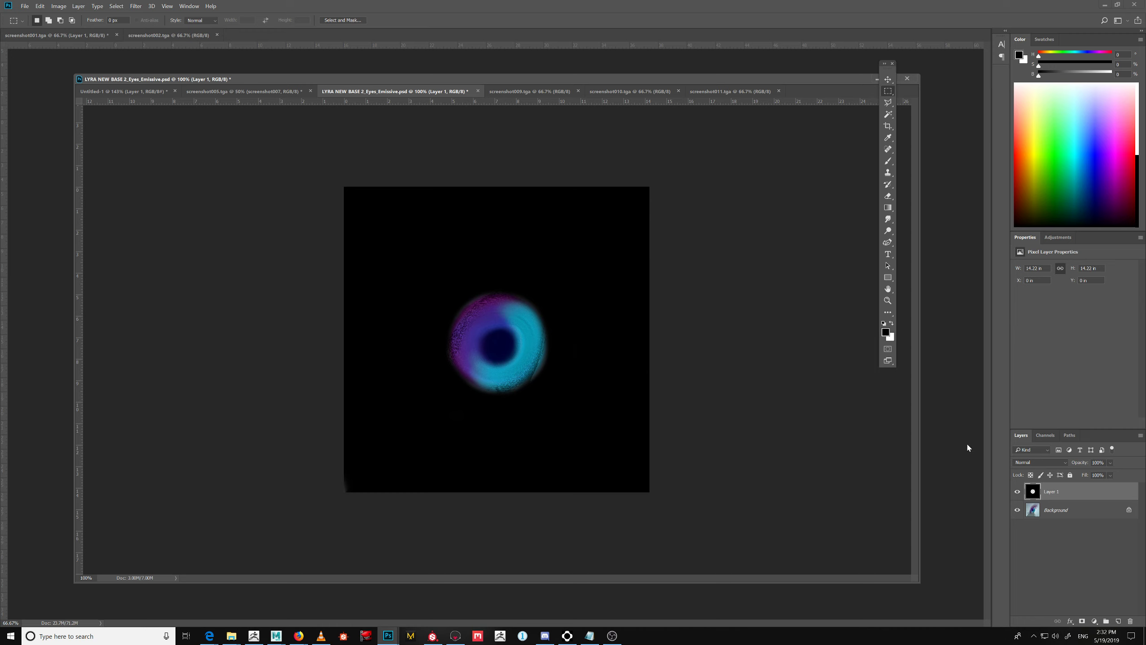
Switch to Marmoset Toolbag, try a stronger emissive intensity of 2.426 on the Eyes material, and reset the intensity to 1
{"action": "left_click", "coordinate": [456, 636]}
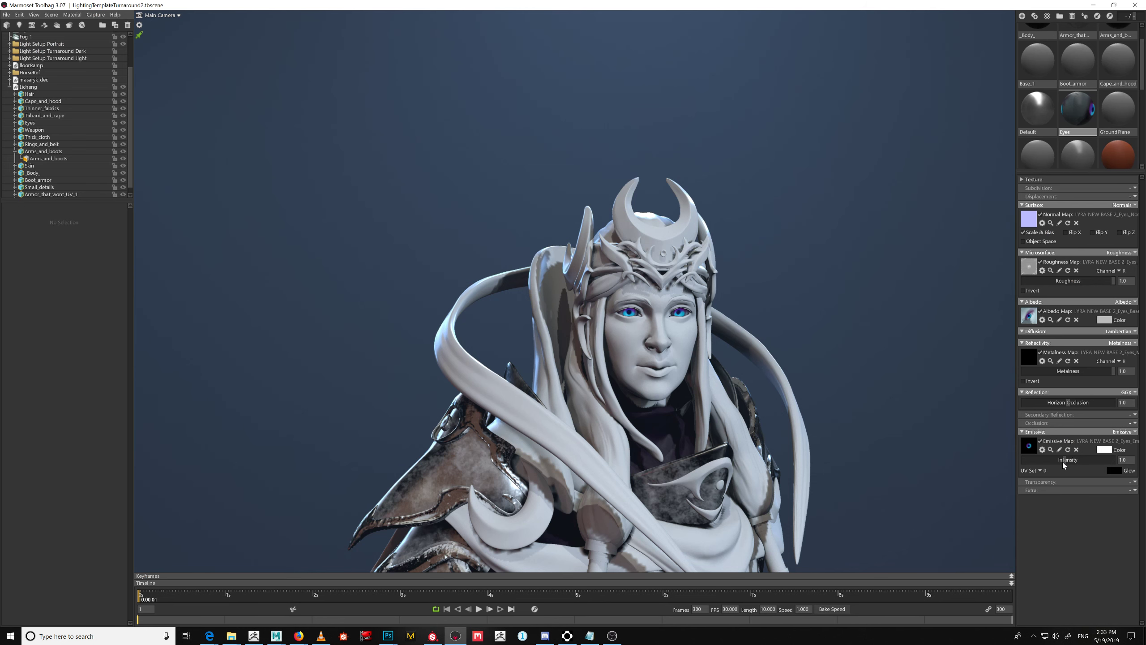
{"action": "mouse_move", "coordinate": [1066, 462]}
{"action": "left_mouse_down"}
{"action": "mouse_move", "coordinate": [1092, 459]}
{"action": "mouse_move", "coordinate": [1041, 463]}
{"action": "mouse_move", "coordinate": [1079, 460]}
{"action": "left_mouse_up"}
{"action": "left_click", "coordinate": [1104, 449]}
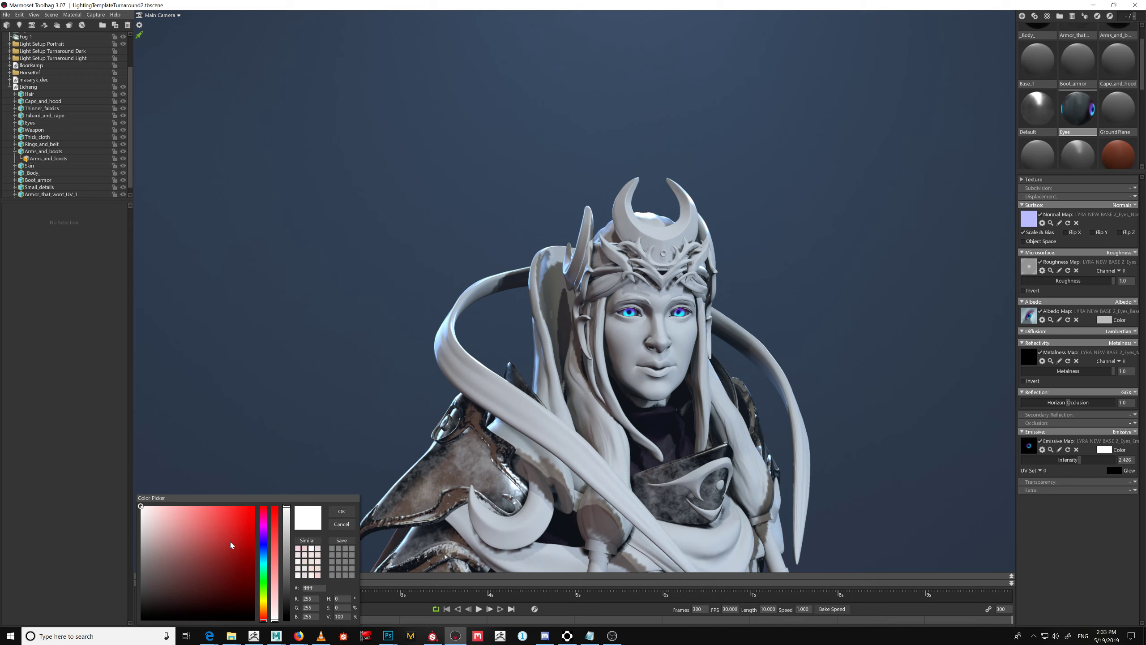
{"action": "mouse_move", "coordinate": [230, 545]}
{"action": "left_mouse_down"}
{"action": "mouse_move", "coordinate": [212, 478]}
{"action": "mouse_move", "coordinate": [154, 480]}
{"action": "mouse_move", "coordinate": [190, 583]}
{"action": "left_mouse_up"}
{"action": "left_click", "coordinate": [345, 526]}
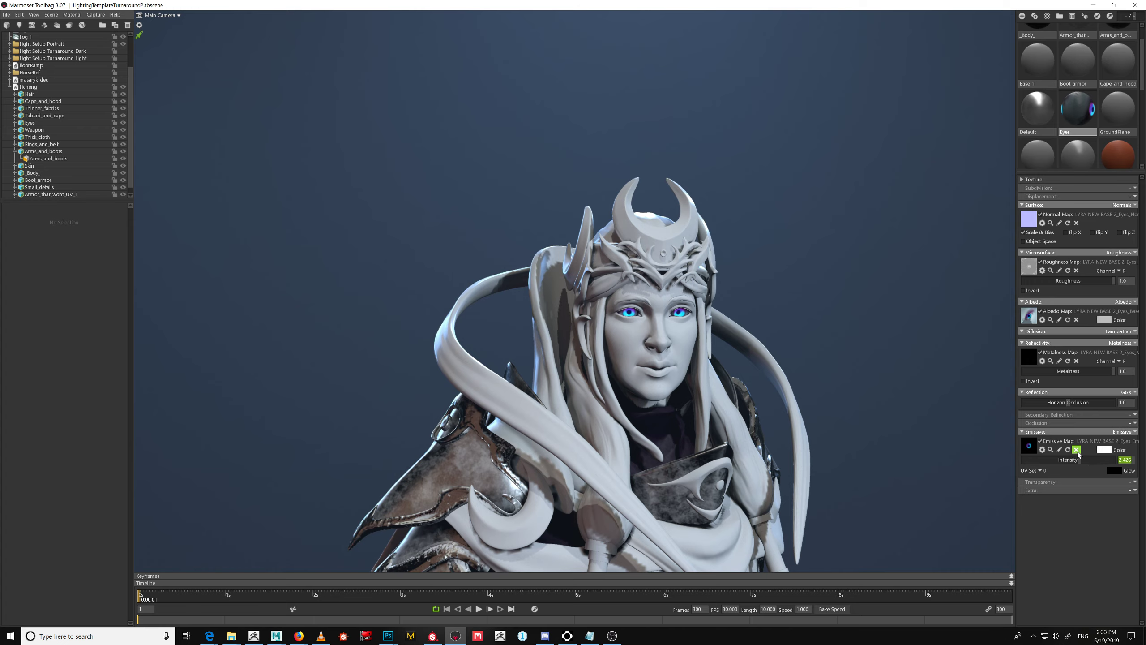
{"action": "type", "text": "1"}
{"action": "key", "text": "Return"}
View the face from another angle and toggle the Eyes material's emissive map off and on to compare its effect
{"action": "left_click_drag", "start_coordinate": [844, 386], "coordinate": [821, 308]}
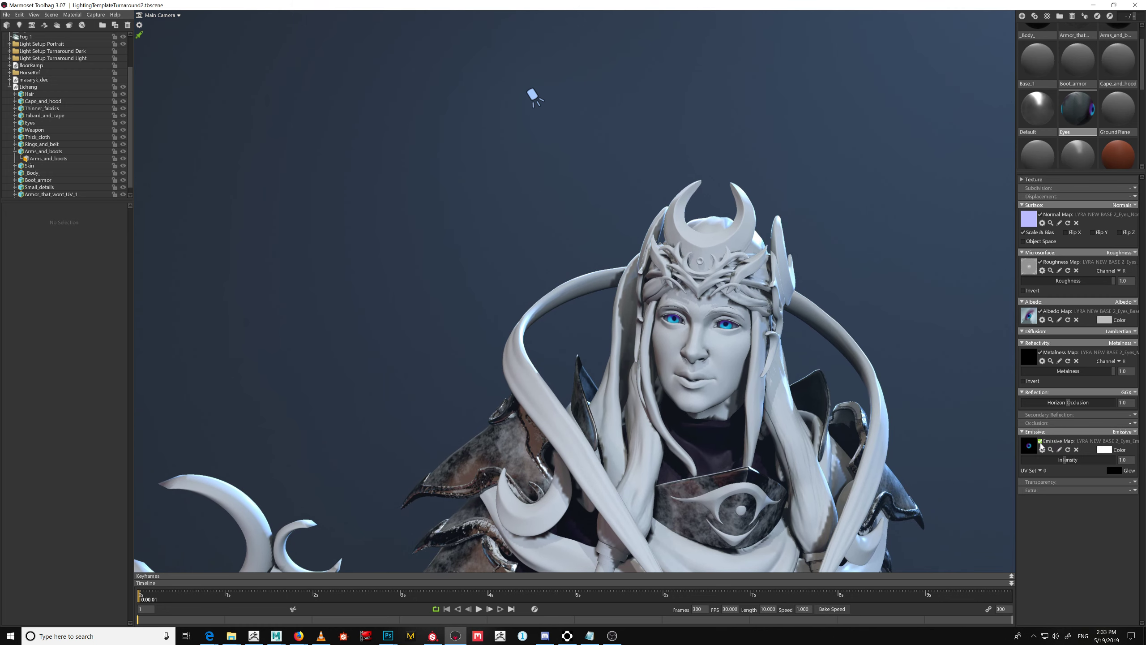
{"action": "left_click", "coordinate": [1040, 442]}
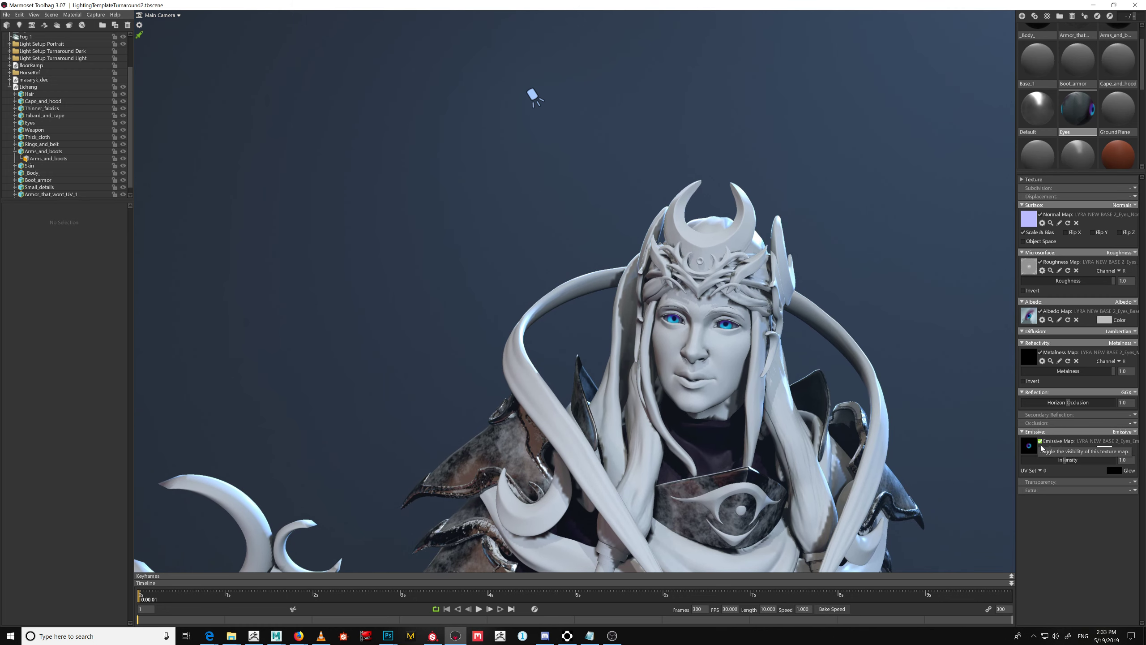
{"action": "left_click", "coordinate": [1041, 442]}
{"action": "left_click", "coordinate": [1040, 442]}
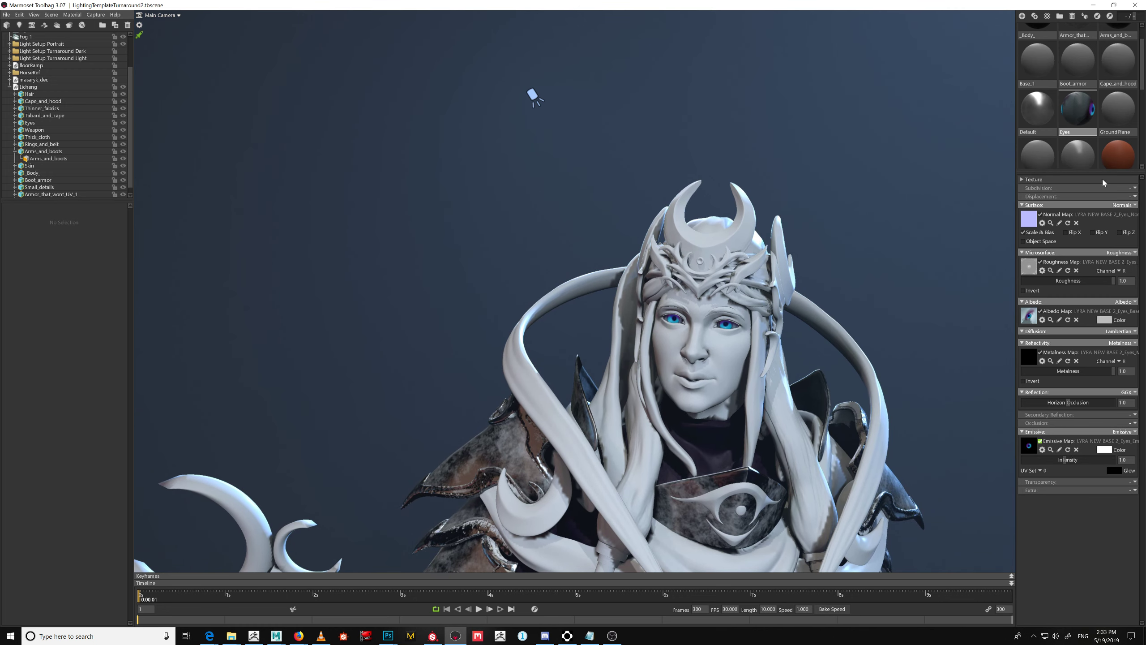
Select the Preset_Skin material and load LYRA NEW BASE 2_Skin_Normal.png as its normal map
{"action": "left_click_drag", "start_coordinate": [1144, 72], "coordinate": [1144, 142]}
{"action": "left_click", "coordinate": [1085, 103]}
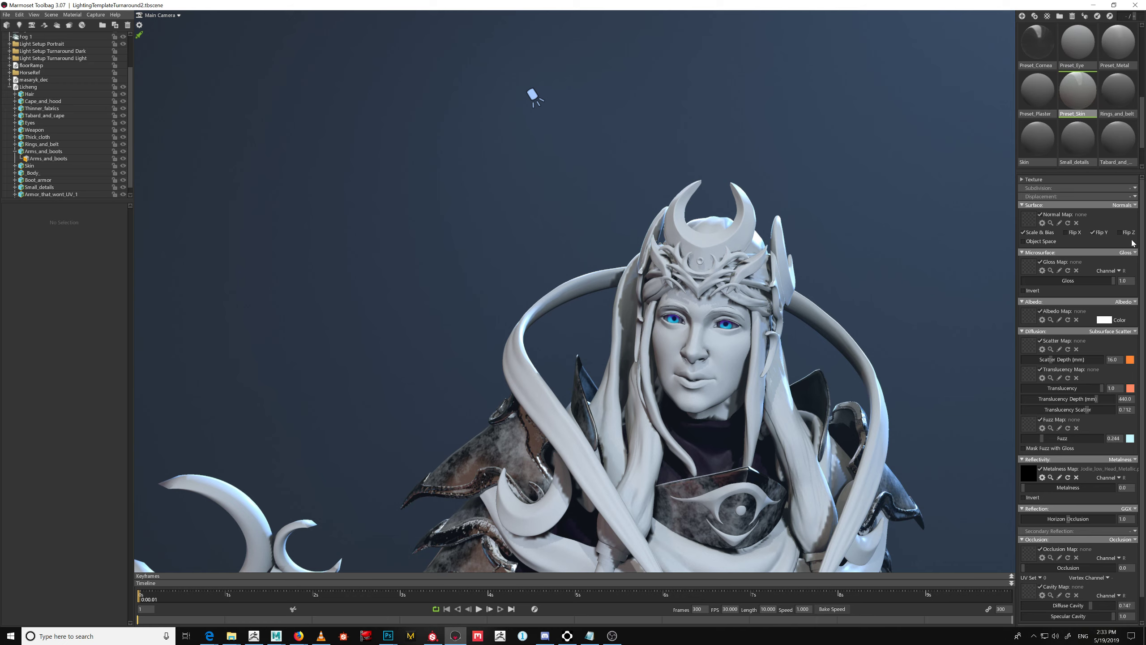
{"action": "mouse_move", "coordinate": [1143, 236]}
{"action": "left_mouse_down"}
{"action": "mouse_move", "coordinate": [1143, 246]}
{"action": "mouse_move", "coordinate": [1142, 234]}
{"action": "left_mouse_up"}
{"action": "left_click", "coordinate": [1029, 221]}
{"action": "scroll", "coordinate": [243, 180], "scroll_direction": "down", "scroll_amount": 12}
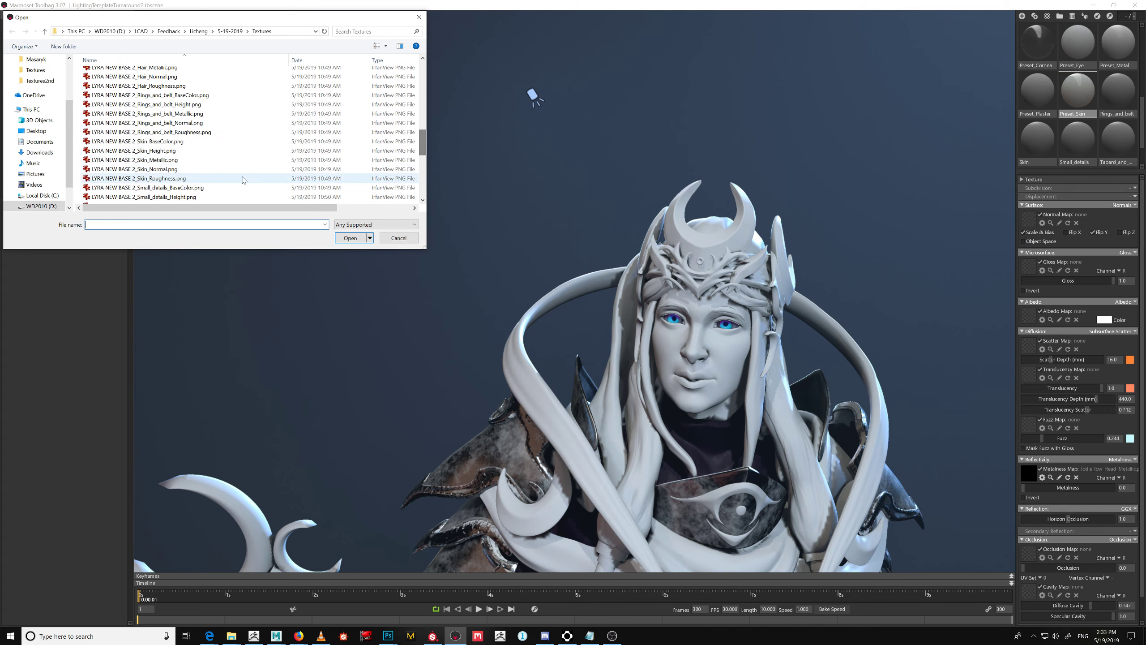
{"action": "double_click", "coordinate": [213, 169]}
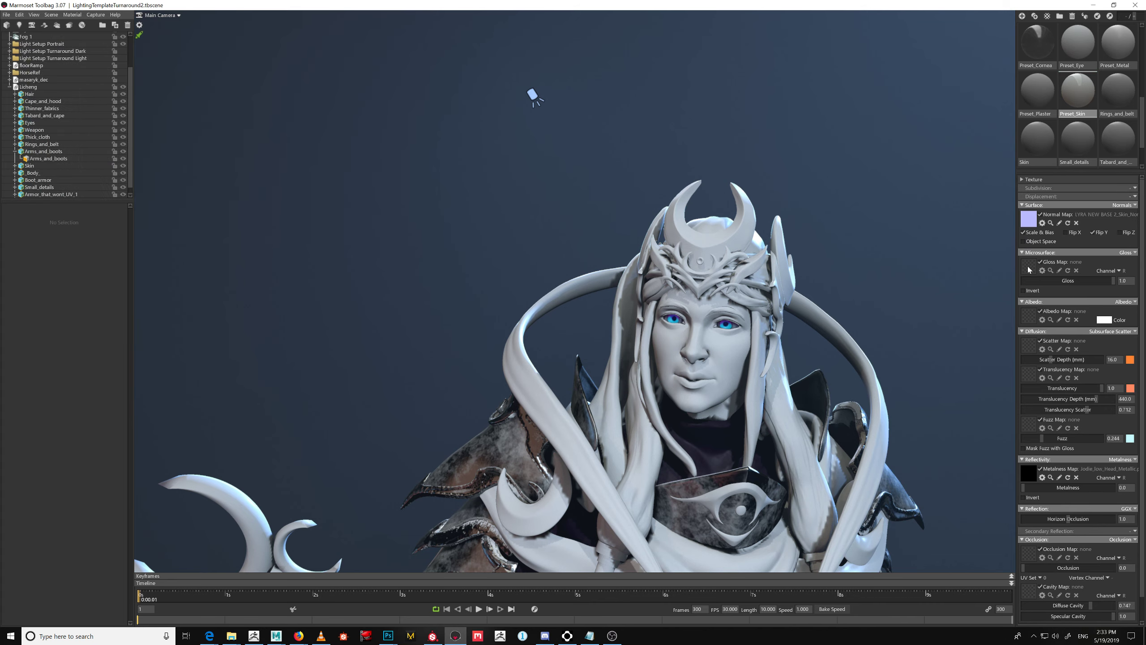
Load LYRA NEW BASE 2_Skin_Roughness.png as the Preset_Skin material's microsurface map
{"action": "left_click", "coordinate": [1028, 269]}
{"action": "left_click_drag", "start_coordinate": [423, 116], "coordinate": [423, 110]}
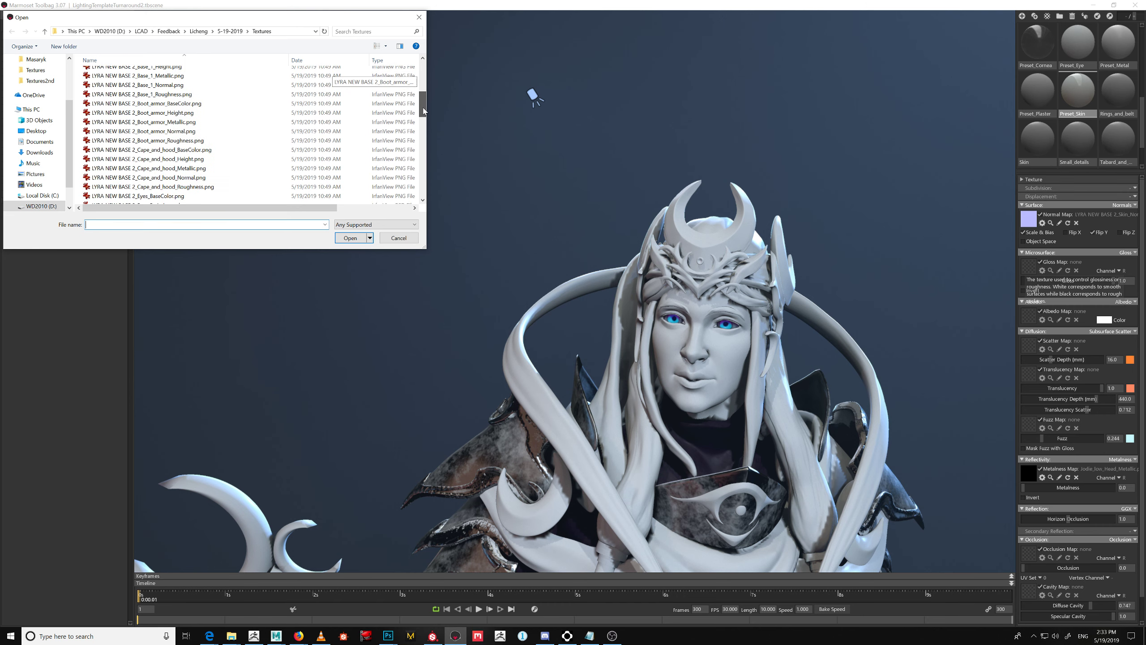
{"action": "scroll", "coordinate": [264, 184], "scroll_direction": "down", "scroll_amount": 8}
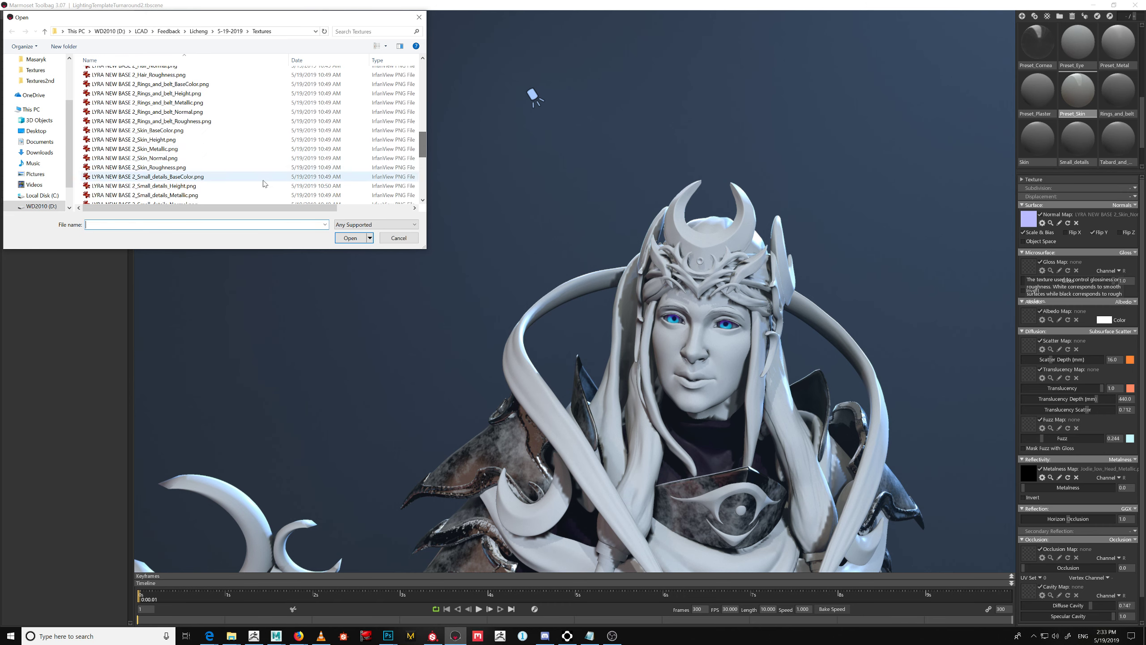
{"action": "double_click", "coordinate": [243, 169]}
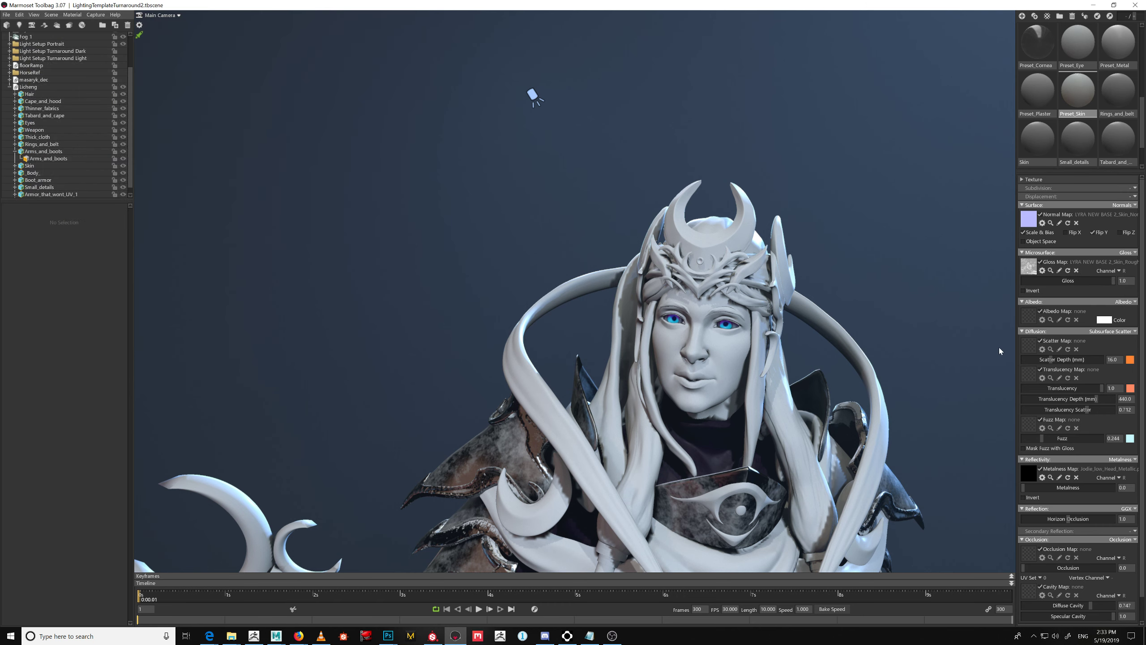
Load LYRA NEW BASE 2_Skin_BaseColor.png as the Preset_Skin material's albedo map
{"action": "left_click", "coordinate": [1030, 317]}
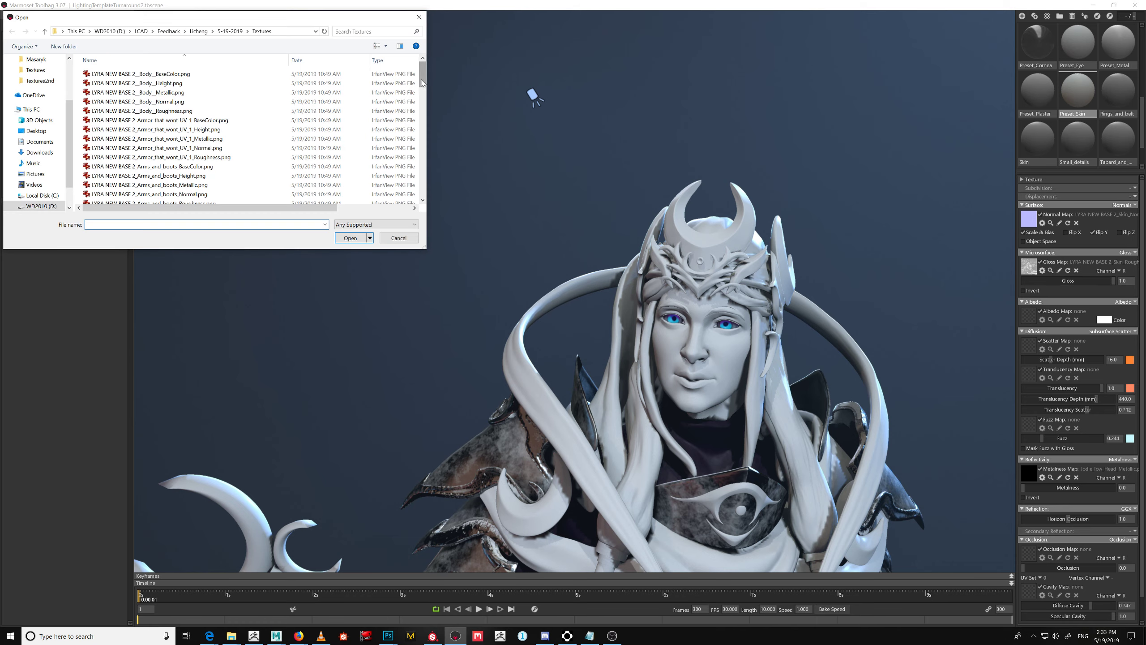
{"action": "left_click_drag", "start_coordinate": [423, 84], "coordinate": [422, 153]}
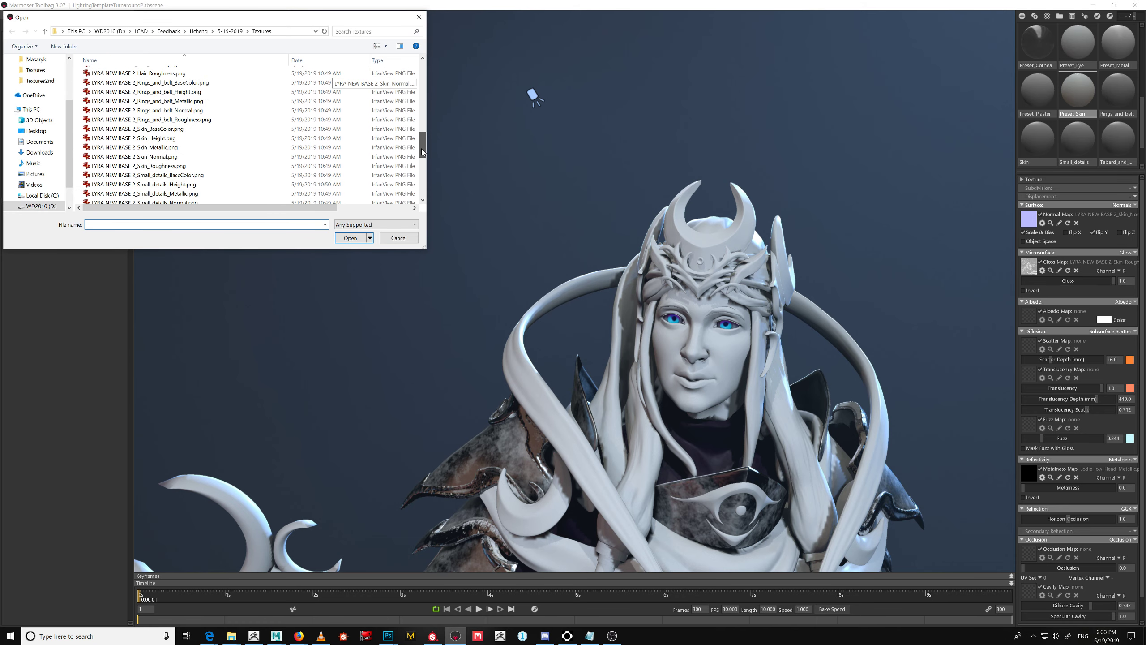
{"action": "double_click", "coordinate": [226, 128]}
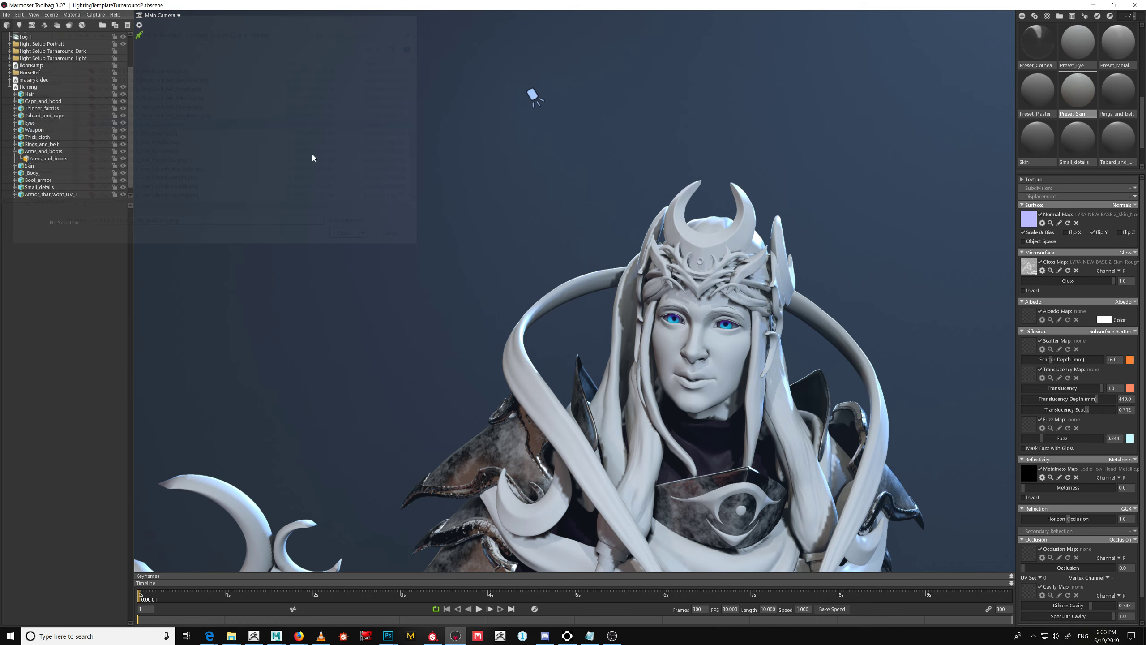
Load LYRA NEW BASE 2_Skin_Normal.png into Preset_Skin's metalness map and change the microsurface model to Roughness
{"action": "left_click", "coordinate": [1028, 477]}
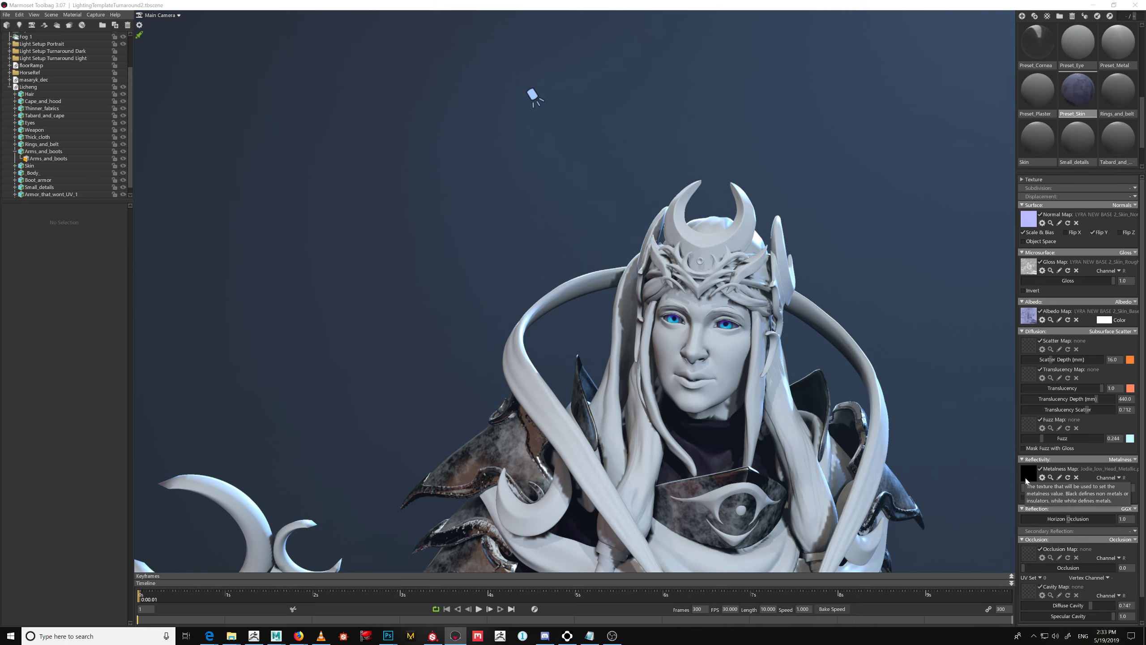
{"action": "left_click_drag", "start_coordinate": [424, 77], "coordinate": [428, 144]}
{"action": "double_click", "coordinate": [228, 174]}
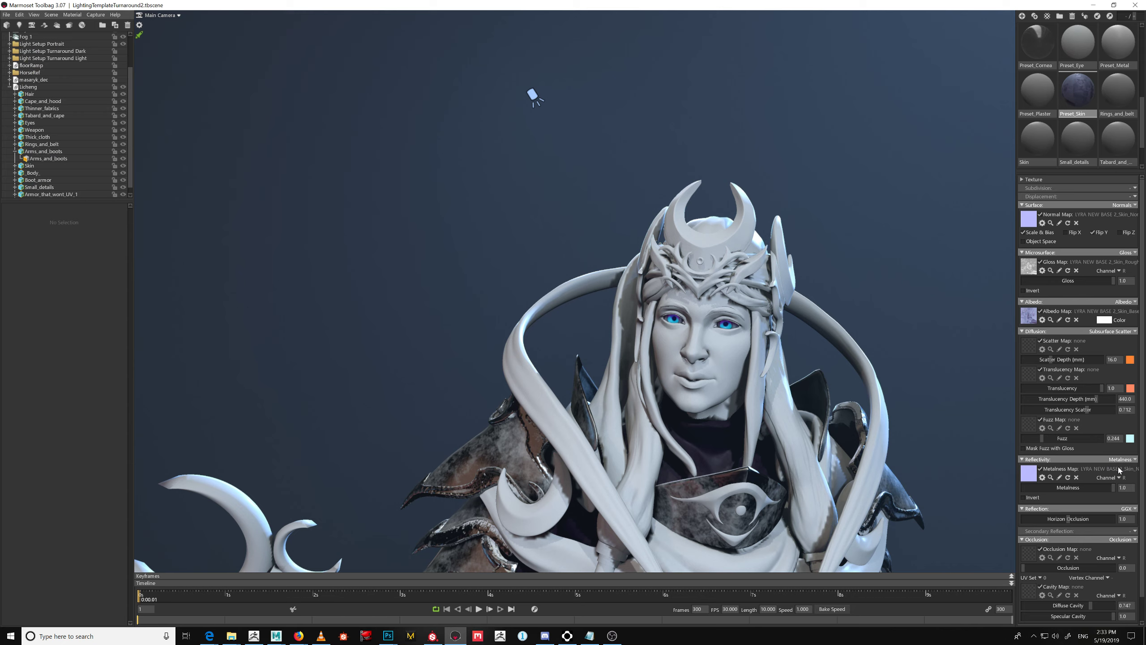
{"action": "left_click", "coordinate": [1134, 253]}
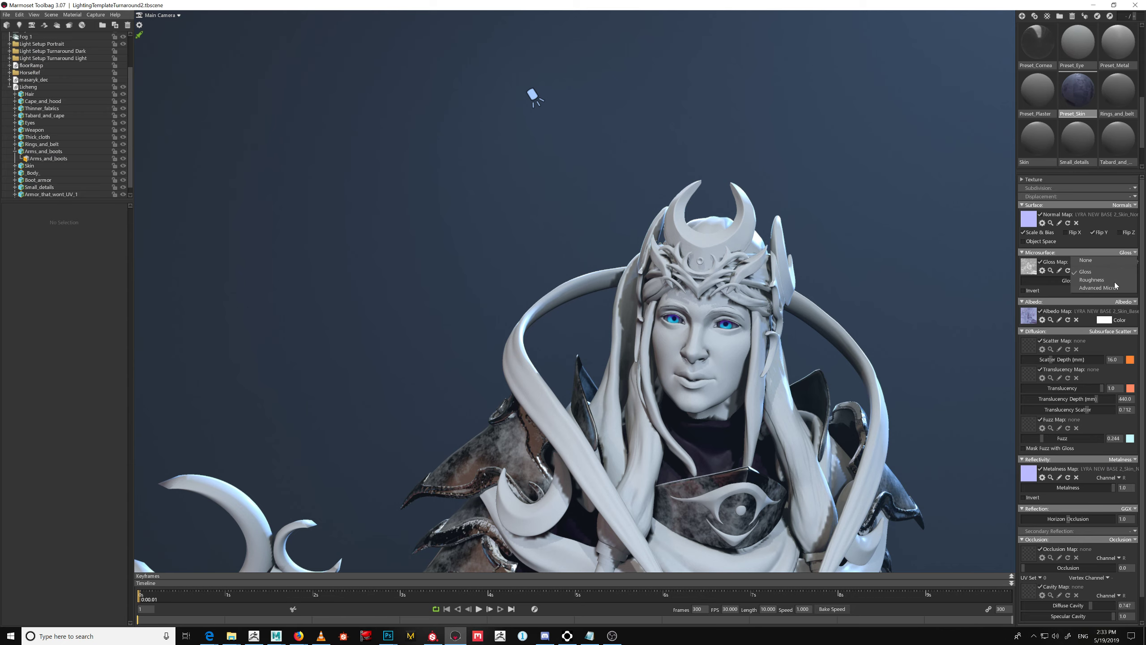
{"action": "left_click", "coordinate": [1102, 279]}
Apply the Preset_Skin material to the character's face and check the skin from several angles
{"action": "scroll", "coordinate": [791, 354], "scroll_direction": "up", "scroll_amount": 3}
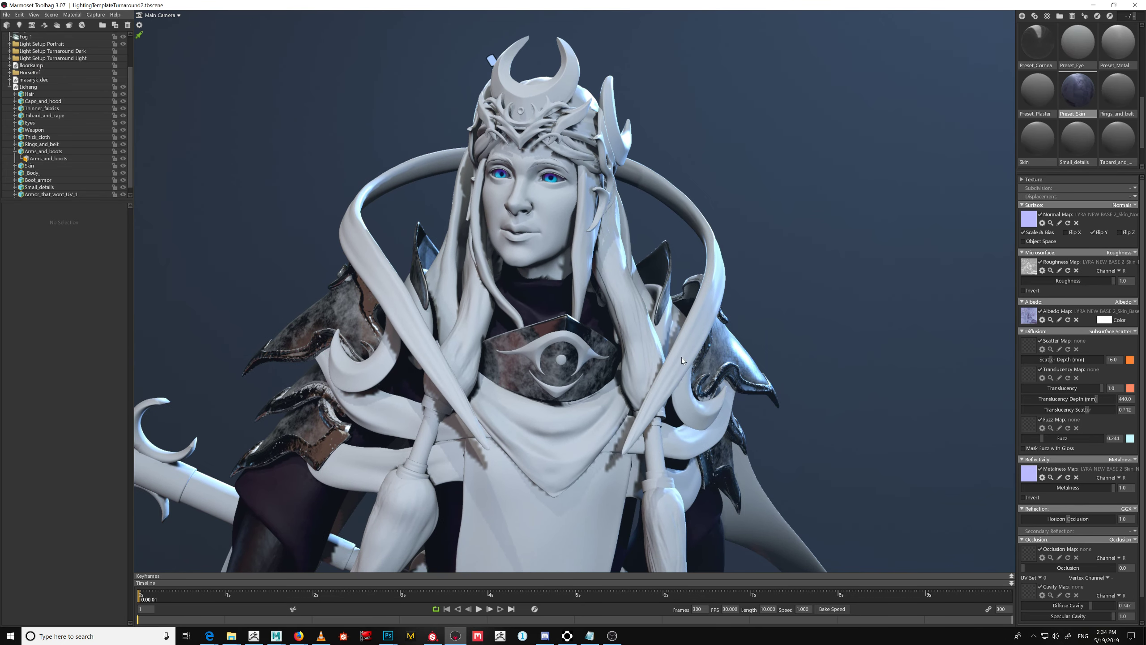
{"action": "middle_click_drag", "start_coordinate": [729, 59], "coordinate": [807, 188]}
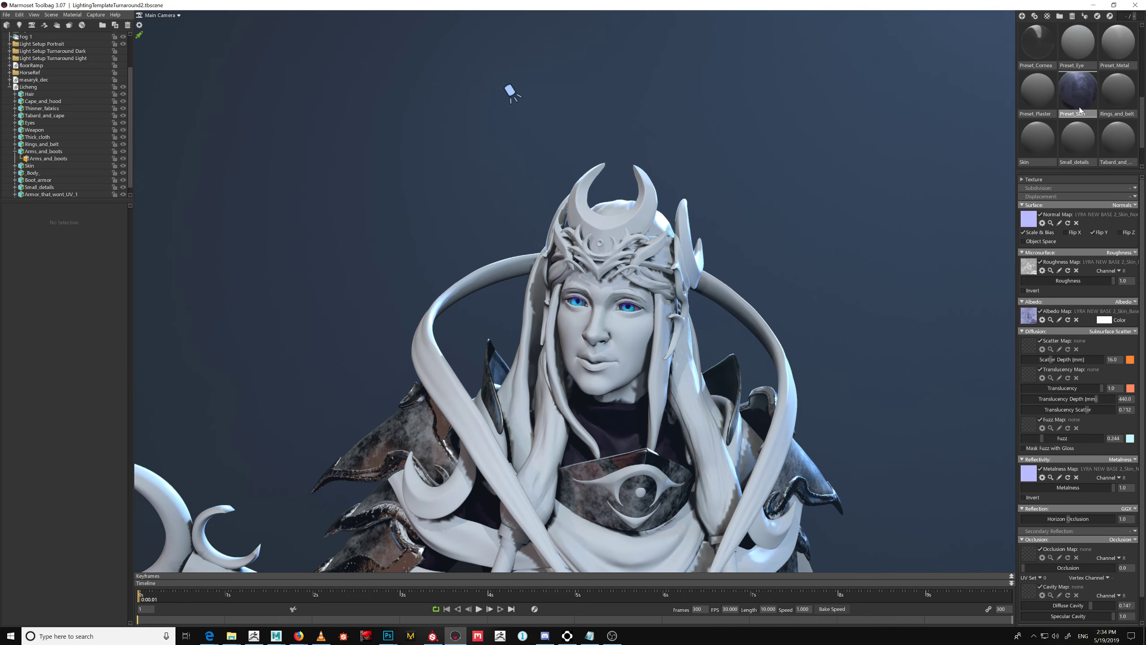
{"action": "left_click_drag", "start_coordinate": [1079, 100], "coordinate": [629, 336]}
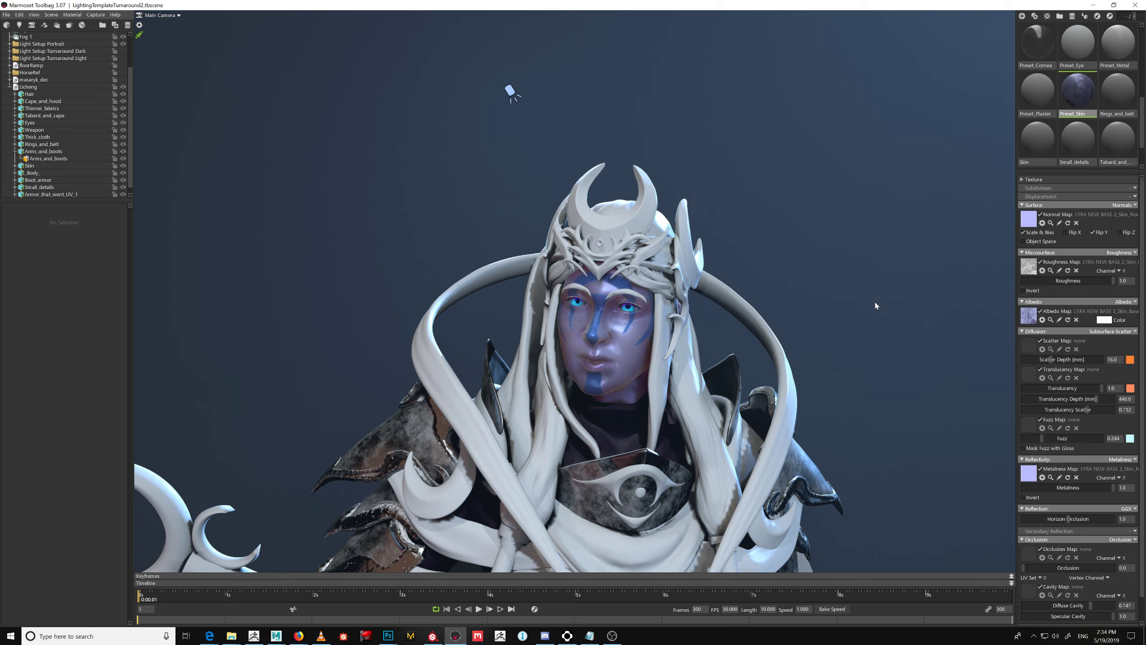
{"action": "middle_click_drag", "start_coordinate": [875, 302], "coordinate": [924, 234]}
{"action": "mouse_move", "coordinate": [924, 234]}
{"action": "left_mouse_down"}
{"action": "mouse_move", "coordinate": [938, 232]}
{"action": "mouse_move", "coordinate": [909, 245]}
{"action": "left_mouse_up"}
{"action": "middle_click_drag", "start_coordinate": [909, 245], "coordinate": [884, 318]}
{"action": "left_click_drag", "start_coordinate": [883, 278], "coordinate": [872, 278]}
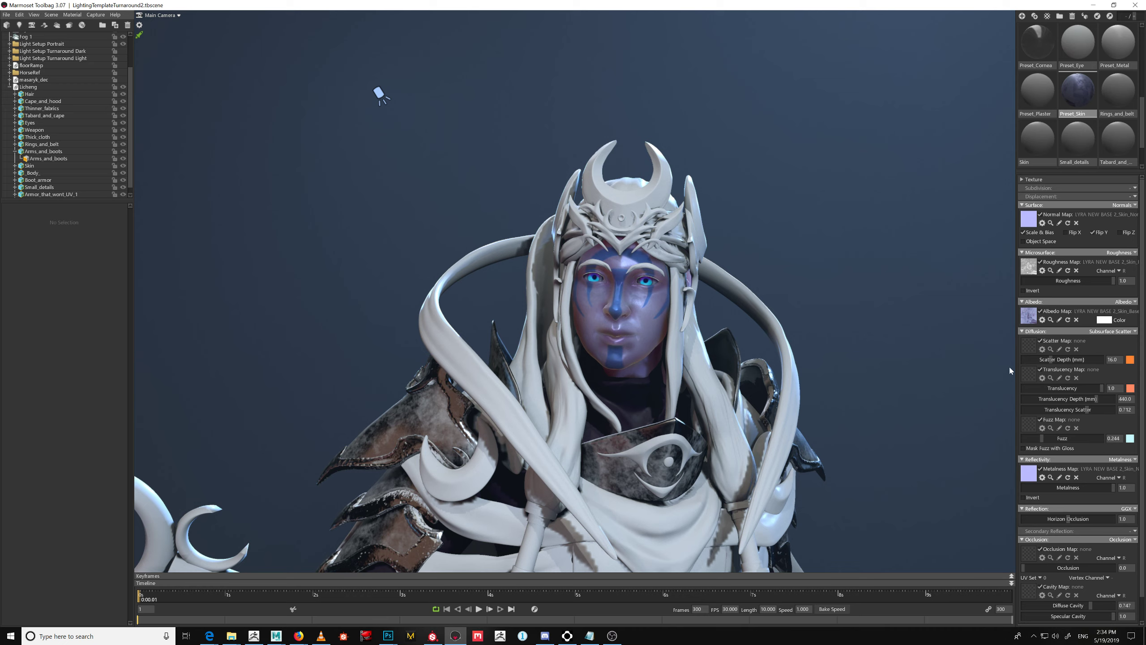
Tune the skin's subsurface scattering: scatter depth 0.244 mm, translucency about 0.57, translucency scatter 0.45 and fuzz 0.278
{"action": "left_click_drag", "start_coordinate": [1050, 361], "coordinate": [1032, 366]}
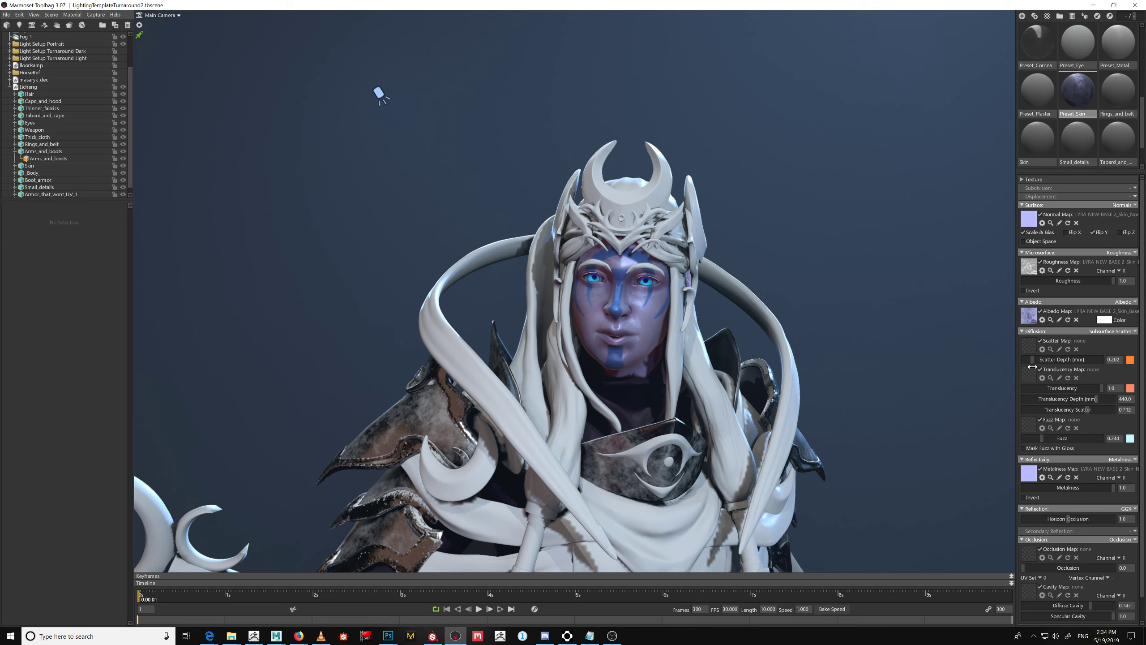
{"action": "scroll", "coordinate": [754, 377], "scroll_direction": "up", "scroll_amount": 5}
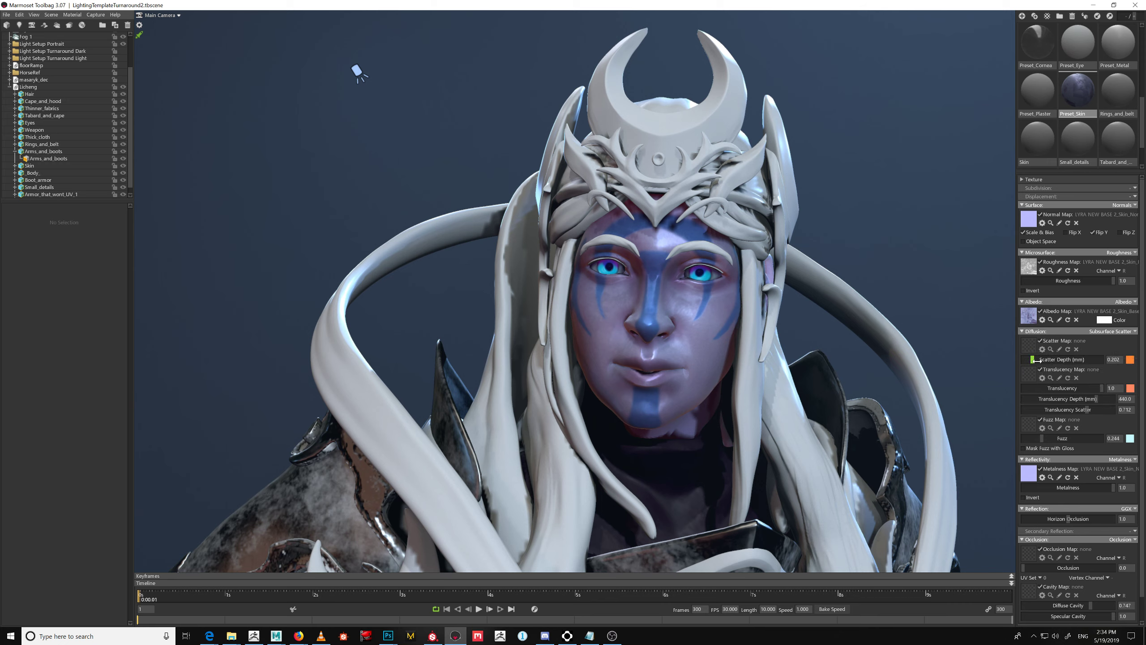
{"action": "left_click_drag", "start_coordinate": [1037, 360], "coordinate": [1052, 446]}
{"action": "left_click_drag", "start_coordinate": [830, 315], "coordinate": [847, 313]}
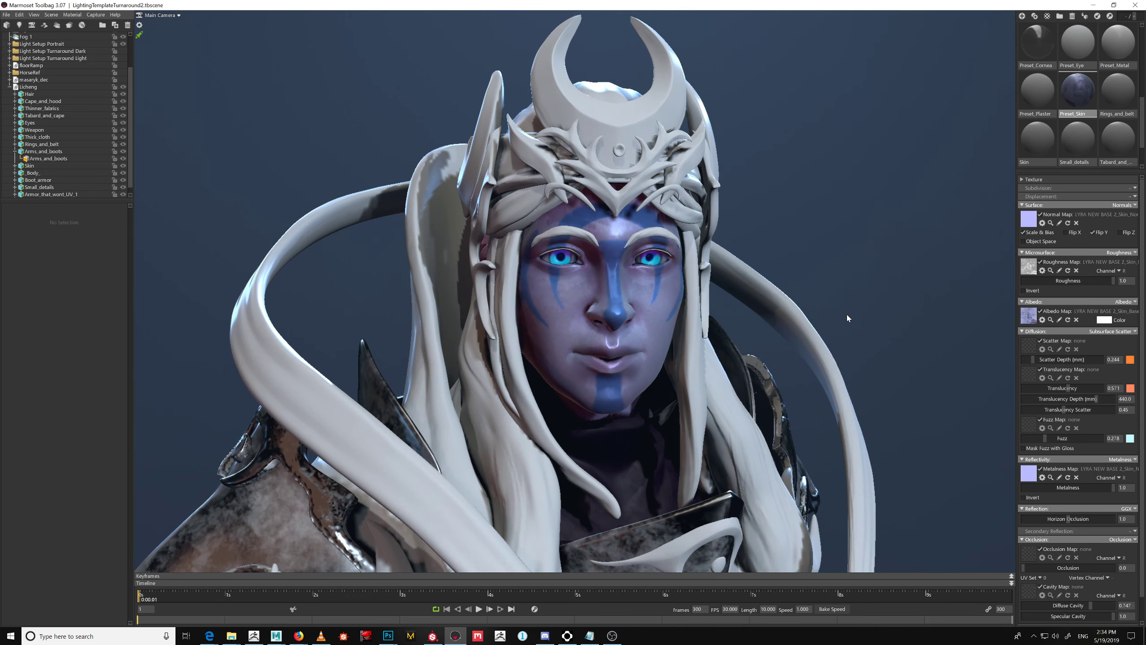
Change the skin's scatter colour to a redder orange with hue 18, saturation 80 and value 100
{"action": "left_click", "coordinate": [1130, 360]}
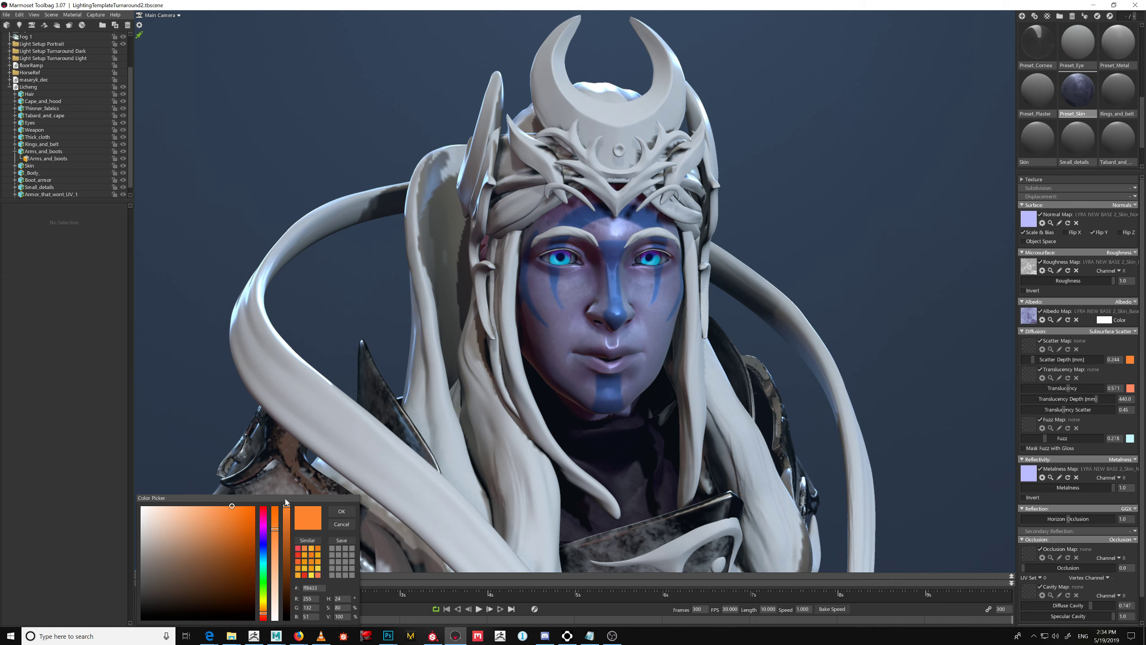
{"action": "left_click_drag", "start_coordinate": [286, 500], "coordinate": [964, 54]}
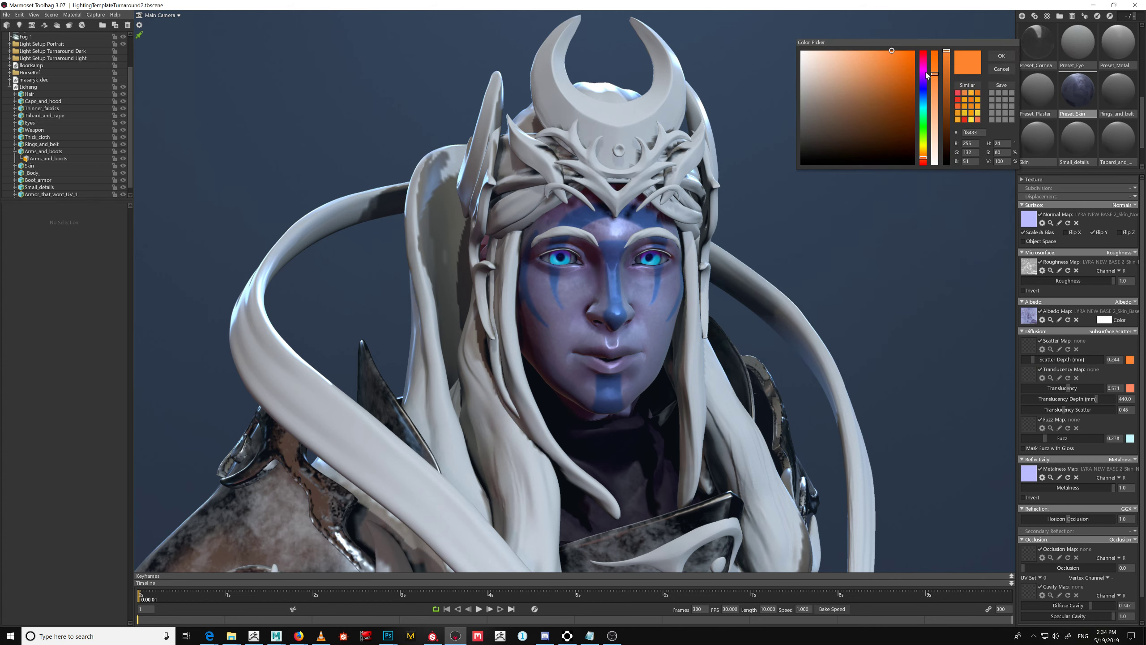
{"action": "mouse_move", "coordinate": [924, 163]}
{"action": "left_mouse_down"}
{"action": "mouse_move", "coordinate": [924, 172]}
{"action": "mouse_move", "coordinate": [927, 89]}
{"action": "mouse_move", "coordinate": [915, 229]}
{"action": "left_mouse_up"}
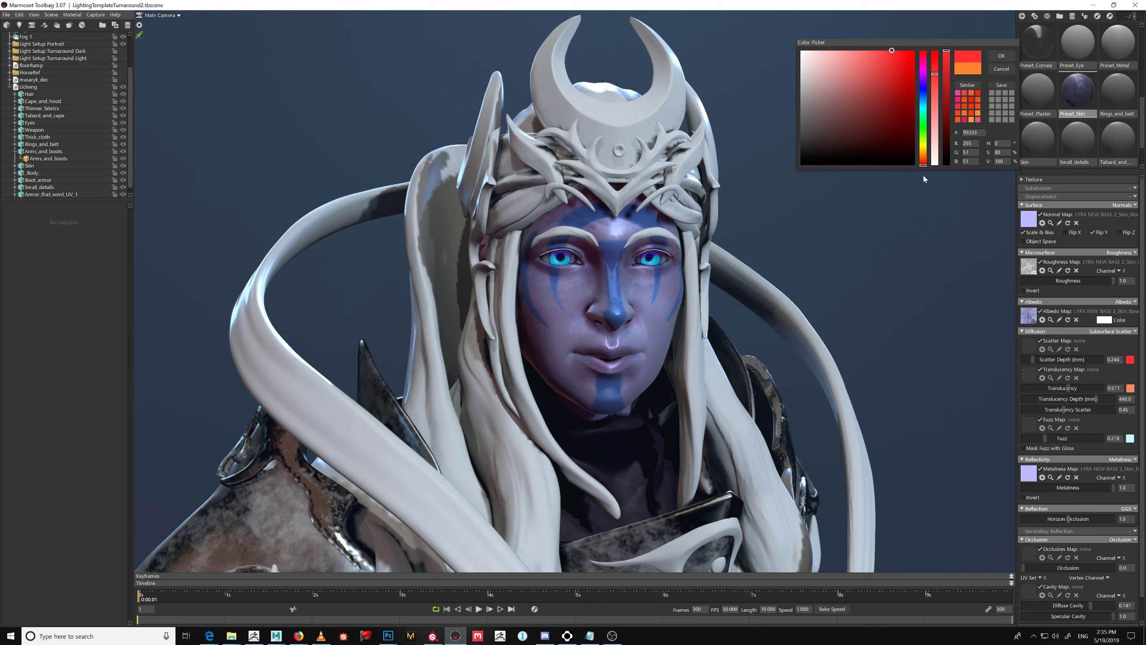
{"action": "left_click_drag", "start_coordinate": [927, 164], "coordinate": [932, 157]}
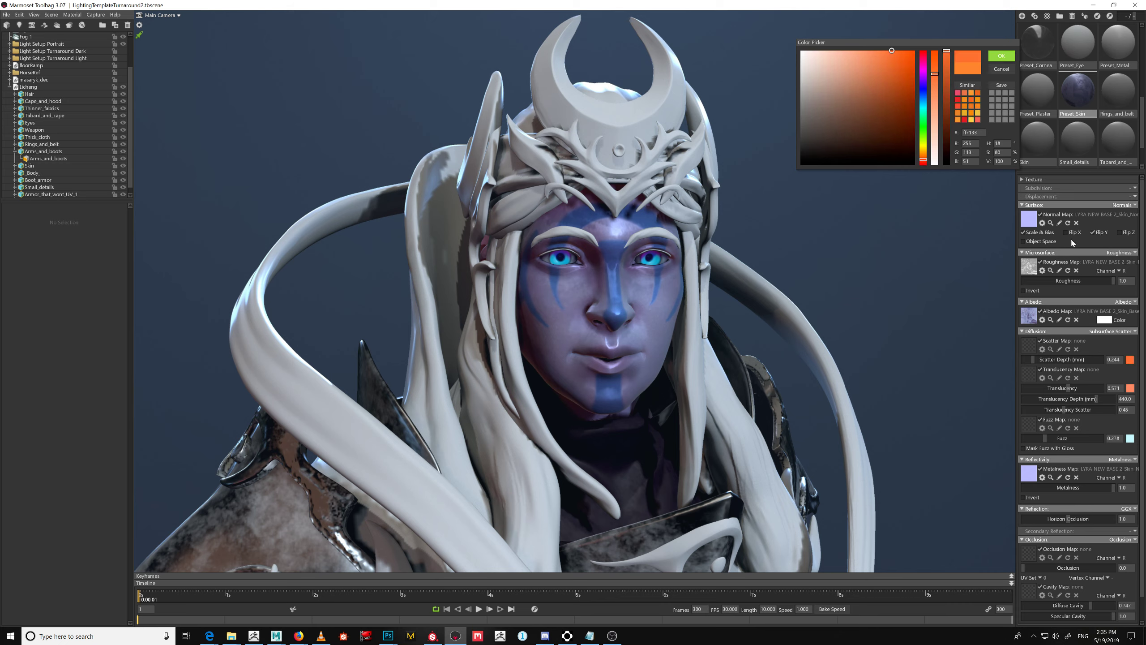
{"action": "left_click", "coordinate": [1002, 56]}
Change the skin's translucency colour to pink
{"action": "left_click", "coordinate": [1130, 388]}
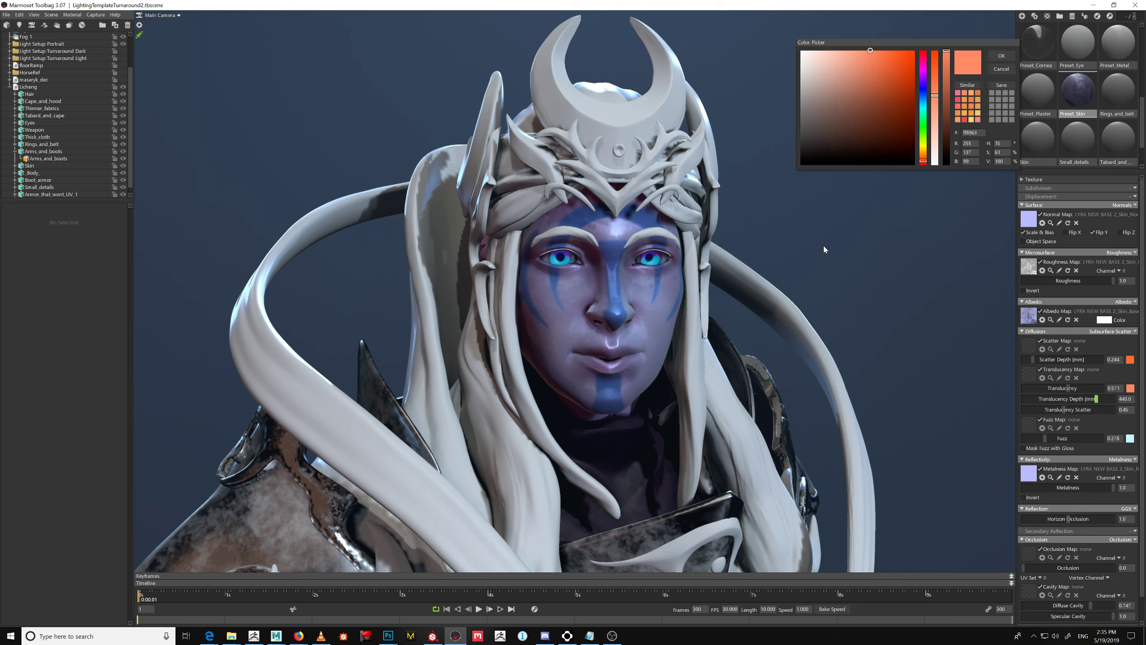
{"action": "left_click", "coordinate": [924, 66]}
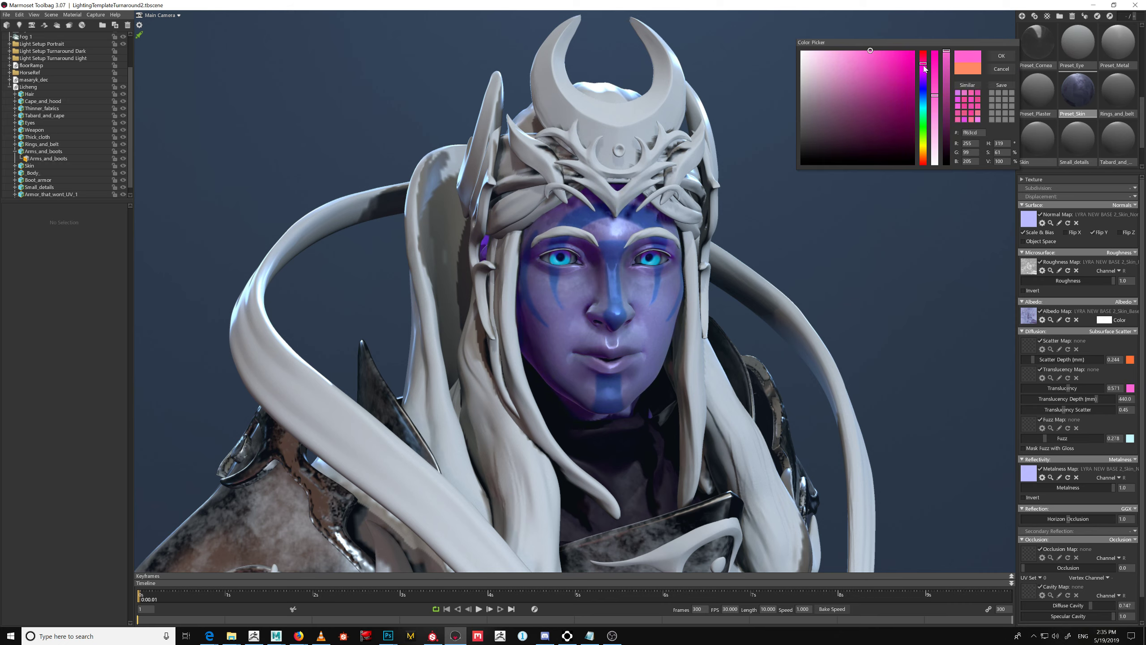
{"action": "mouse_move", "coordinate": [924, 67]}
{"action": "left_mouse_down"}
{"action": "mouse_move", "coordinate": [924, 77]}
{"action": "mouse_move", "coordinate": [928, 63]}
{"action": "left_mouse_up"}
{"action": "left_click", "coordinate": [927, 66]}
{"action": "left_click", "coordinate": [996, 71]}
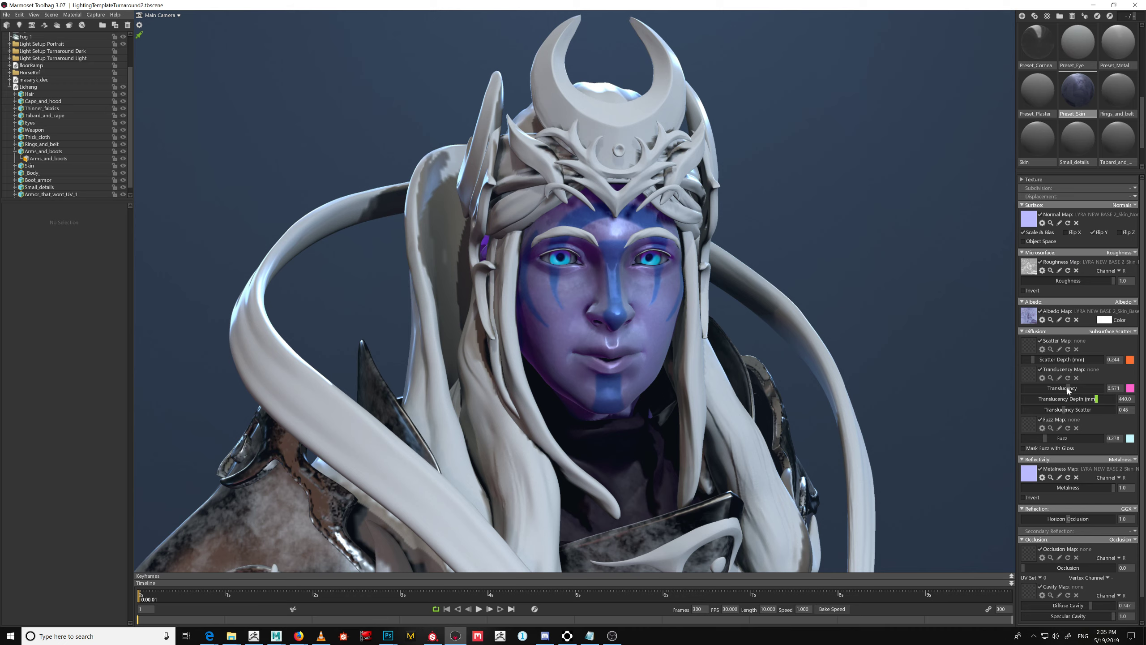
Lower the skin's translucency to 0.367 and its translucency depth to about 42 mm
{"action": "left_click_drag", "start_coordinate": [1069, 388], "coordinate": [1052, 391]}
{"action": "left_click", "coordinate": [1056, 399]}
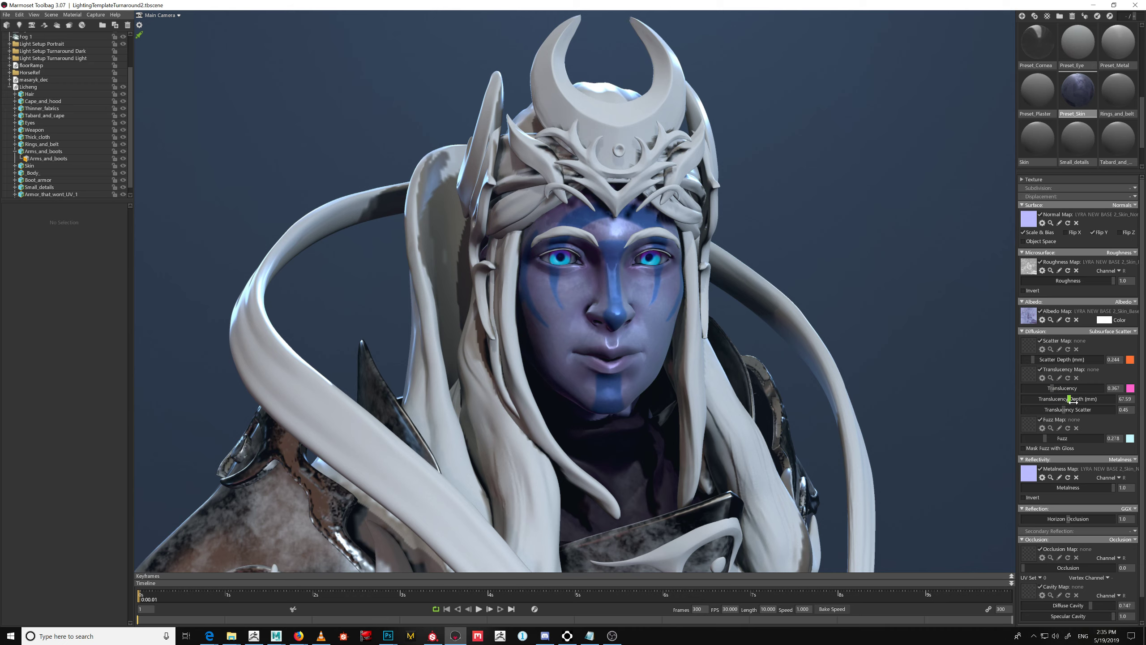
{"action": "mouse_move", "coordinate": [1070, 399]}
{"action": "left_mouse_down"}
{"action": "mouse_move", "coordinate": [1114, 418]}
{"action": "mouse_move", "coordinate": [1073, 413]}
{"action": "left_mouse_up"}
Adjust the skin's translucency colour to a pink with hue 330, saturation 61 and value 100
{"action": "left_click", "coordinate": [1130, 389]}
{"action": "left_click", "coordinate": [924, 93]}
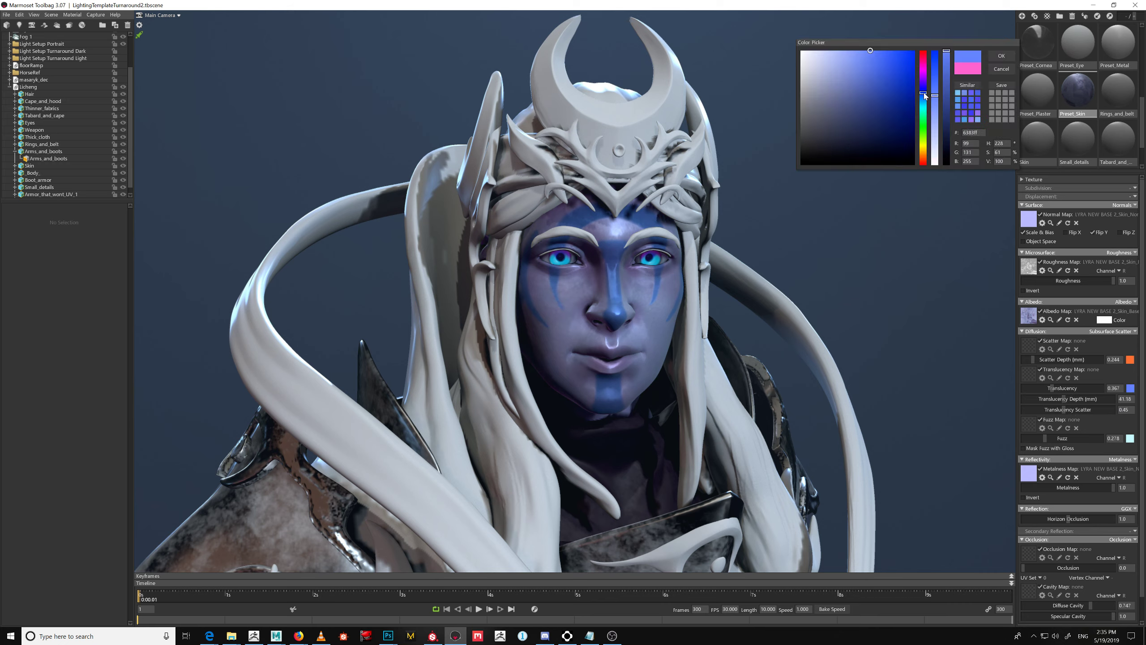
{"action": "left_click_drag", "start_coordinate": [924, 93], "coordinate": [927, 63]}
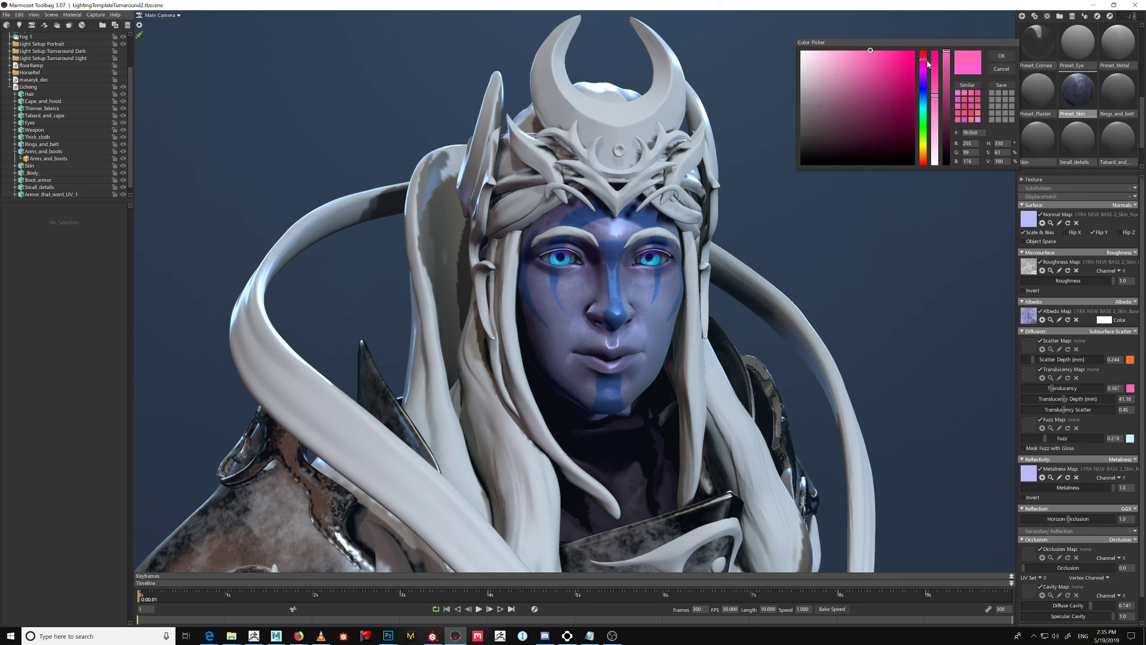
{"action": "left_click", "coordinate": [1001, 56]}
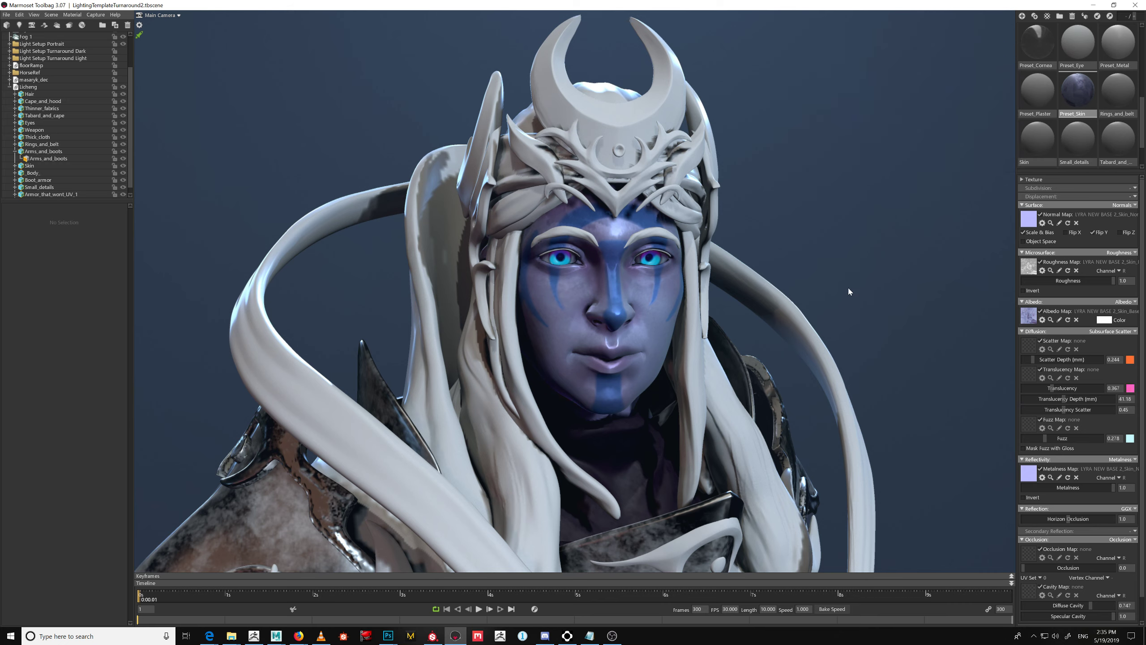
Try tinting the skin's albedo colour pale pink with hue 0, saturation 19 and value 100
{"action": "left_click_drag", "start_coordinate": [849, 288], "coordinate": [794, 261]}
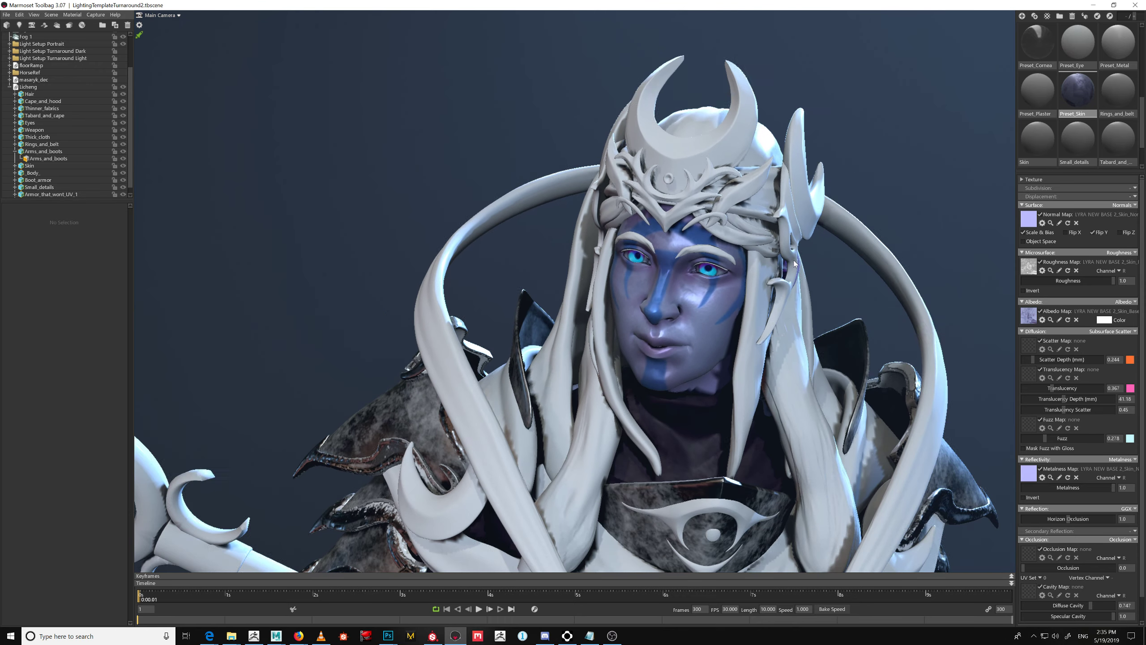
{"action": "middle_click_drag", "start_coordinate": [794, 261], "coordinate": [744, 279]}
{"action": "scroll", "coordinate": [753, 285], "scroll_direction": "up", "scroll_amount": 2}
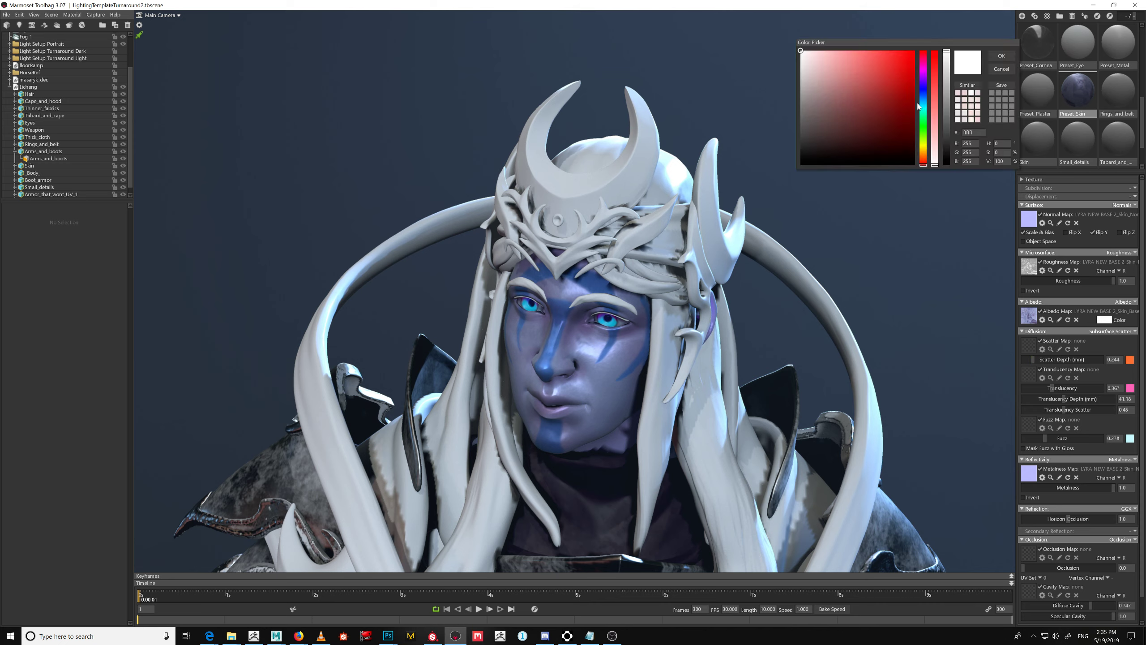
{"action": "mouse_move", "coordinate": [841, 59]}
{"action": "left_mouse_down"}
{"action": "mouse_move", "coordinate": [855, 88]}
{"action": "mouse_move", "coordinate": [811, 54]}
{"action": "left_mouse_up"}
{"action": "left_click", "coordinate": [999, 70]}
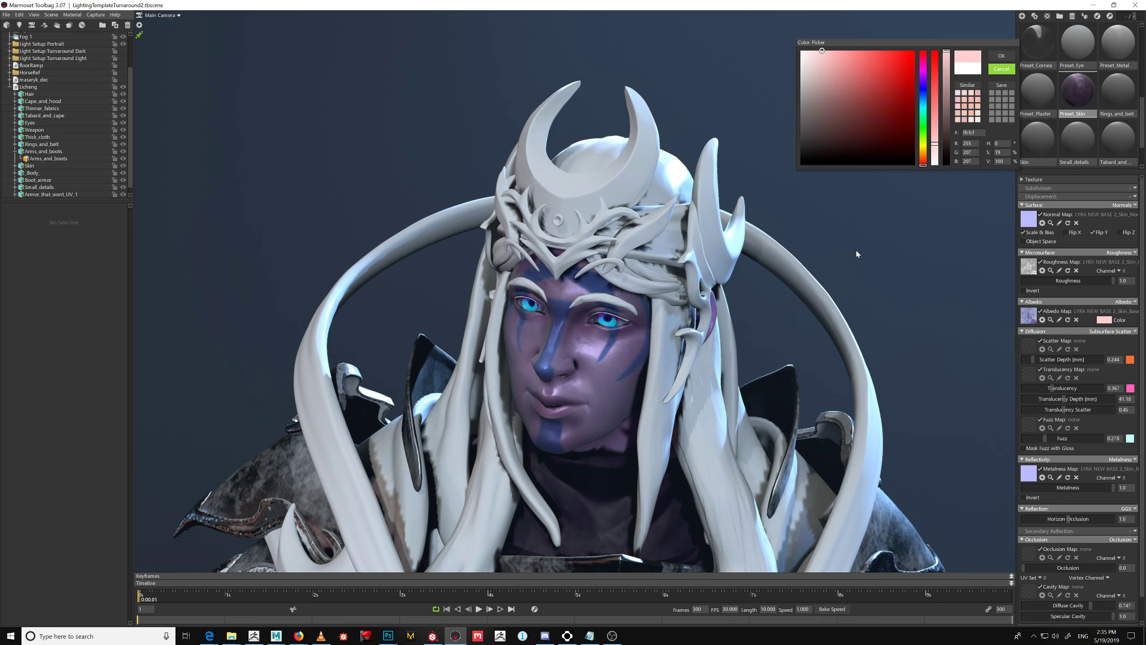
{"action": "left_click_drag", "start_coordinate": [870, 294], "coordinate": [869, 377]}
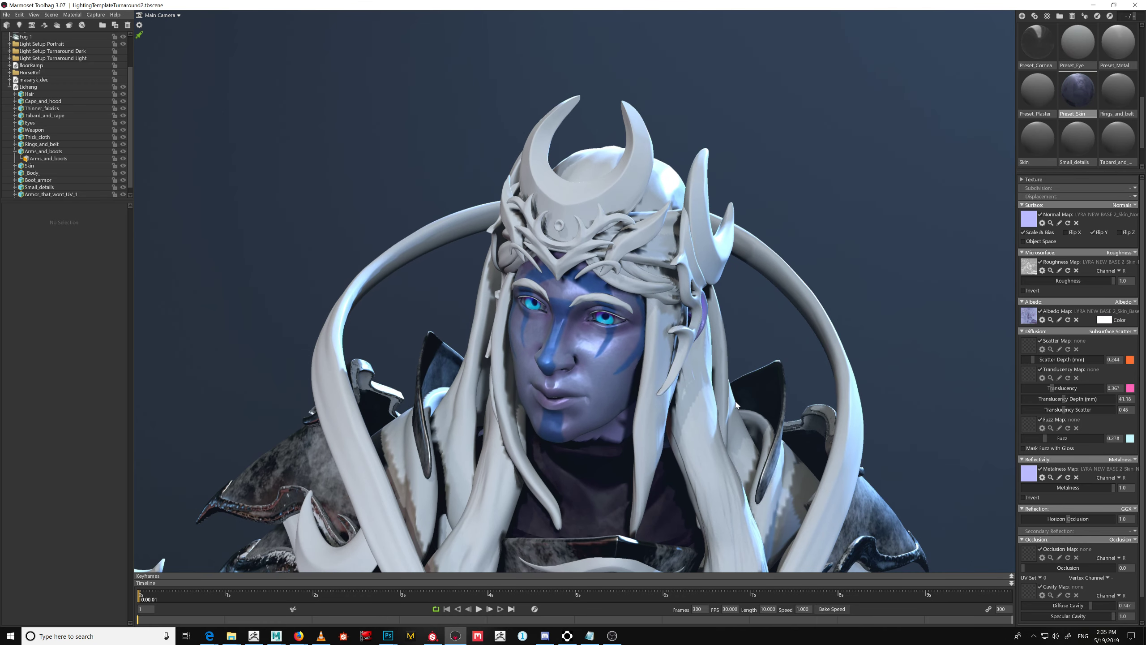
{"action": "scroll", "coordinate": [724, 313], "scroll_direction": "down", "scroll_amount": 10}
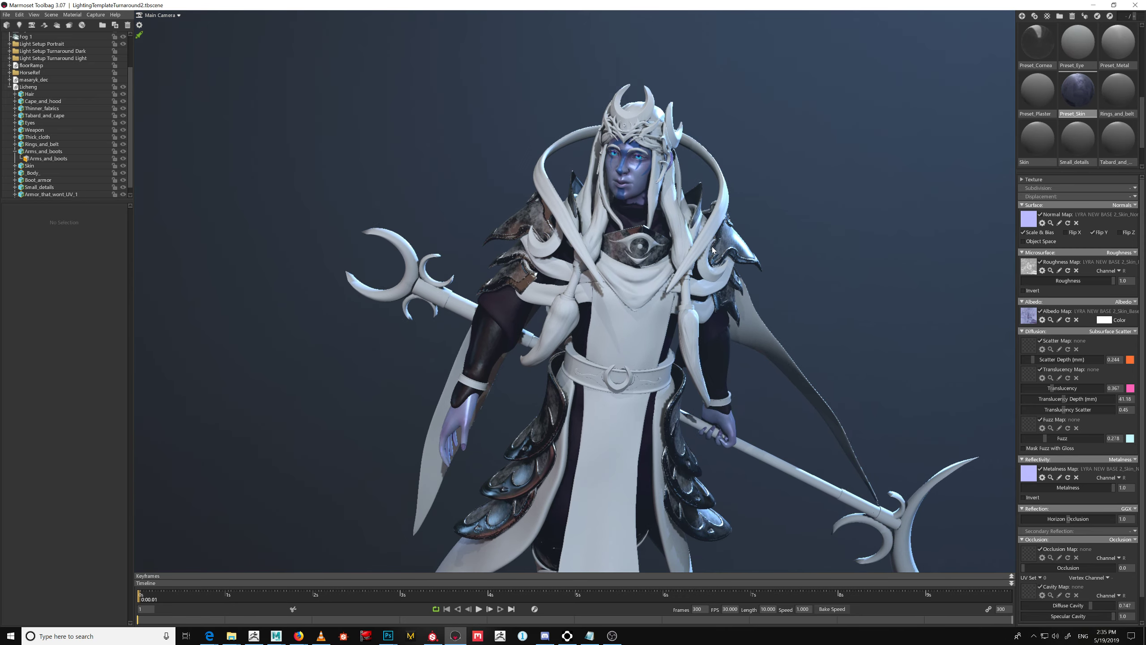
{"action": "left_click_drag", "start_coordinate": [759, 254], "coordinate": [742, 268]}
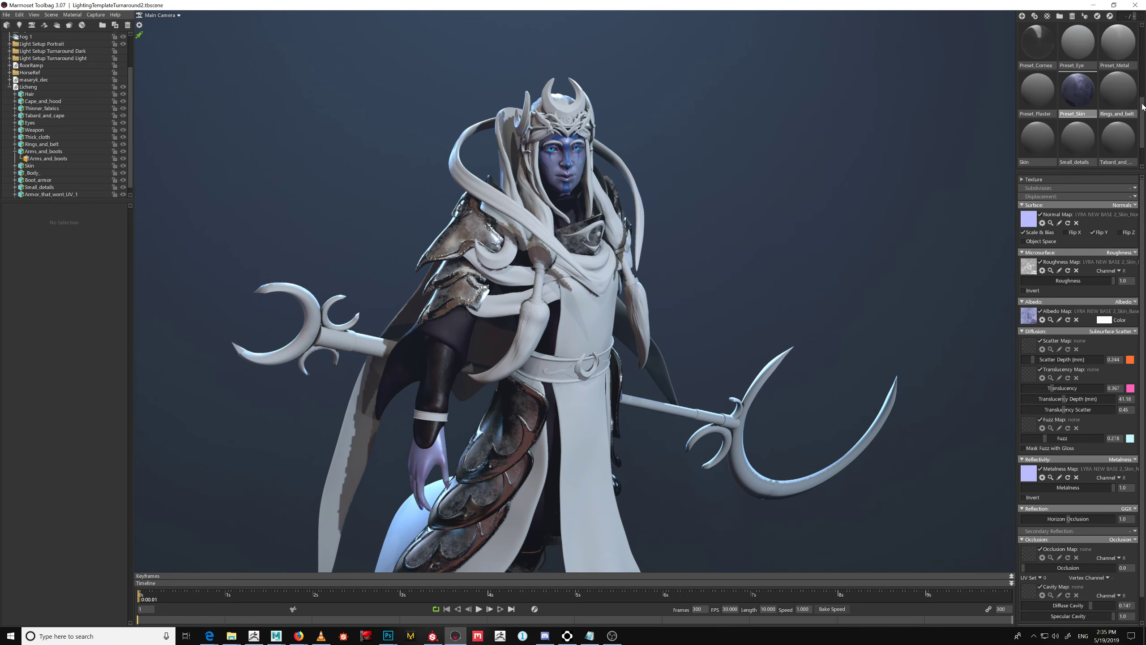
{"action": "left_click_drag", "start_coordinate": [1144, 102], "coordinate": [1145, 21]}
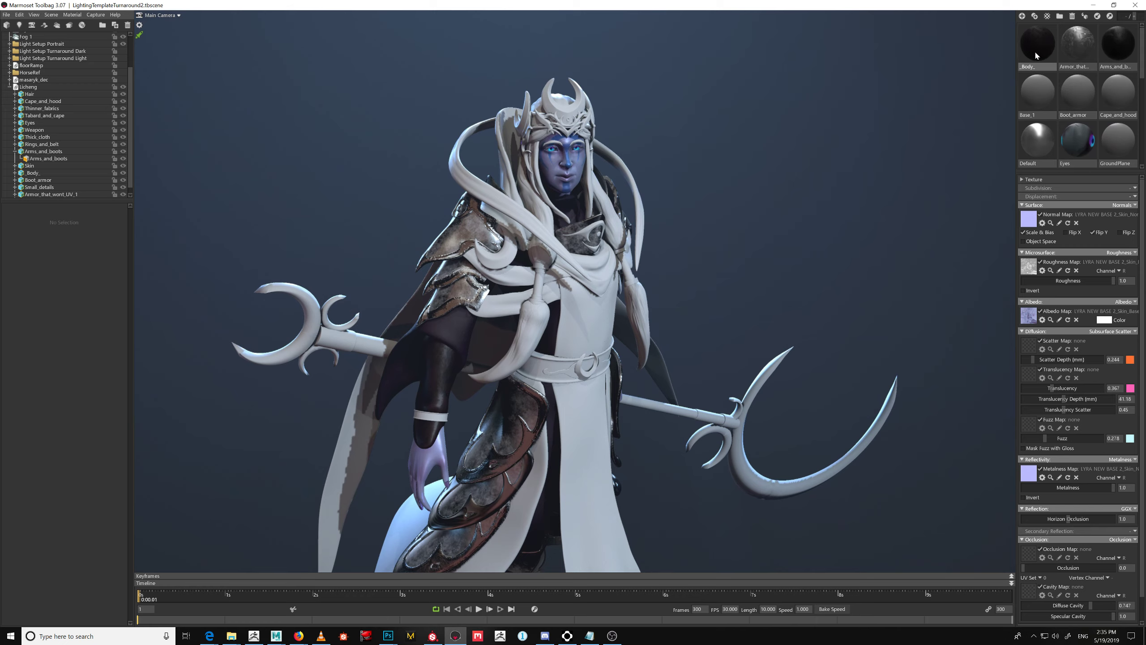
{"action": "left_click_drag", "start_coordinate": [1144, 71], "coordinate": [1142, 96]}
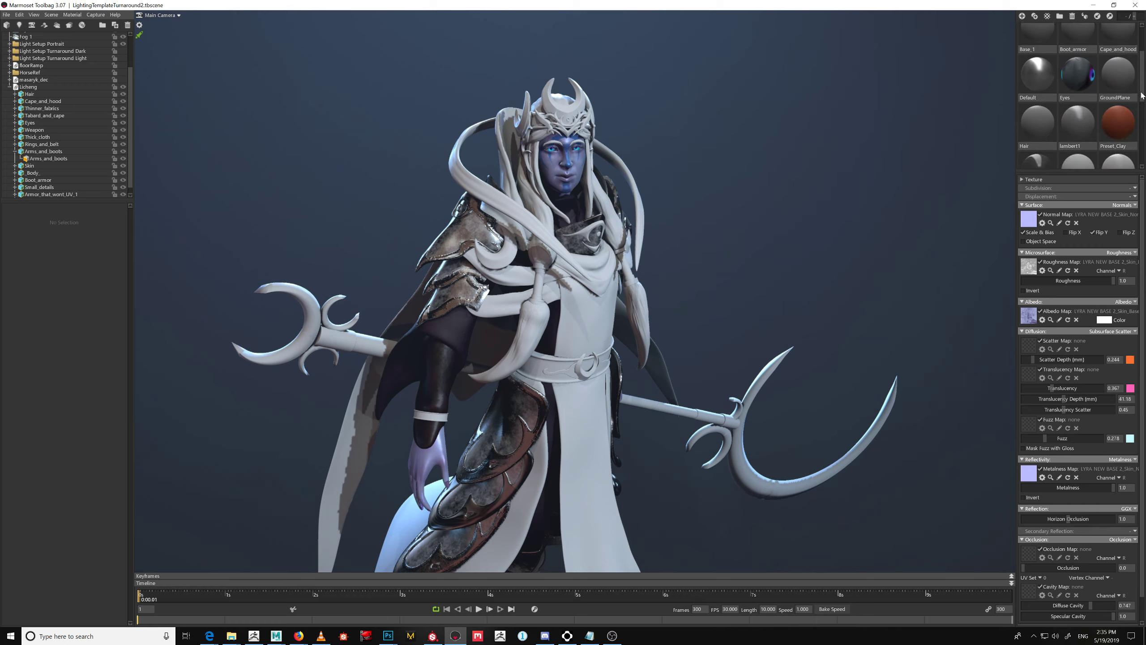
{"action": "scroll", "coordinate": [1093, 141], "scroll_direction": "down", "scroll_amount": 2}
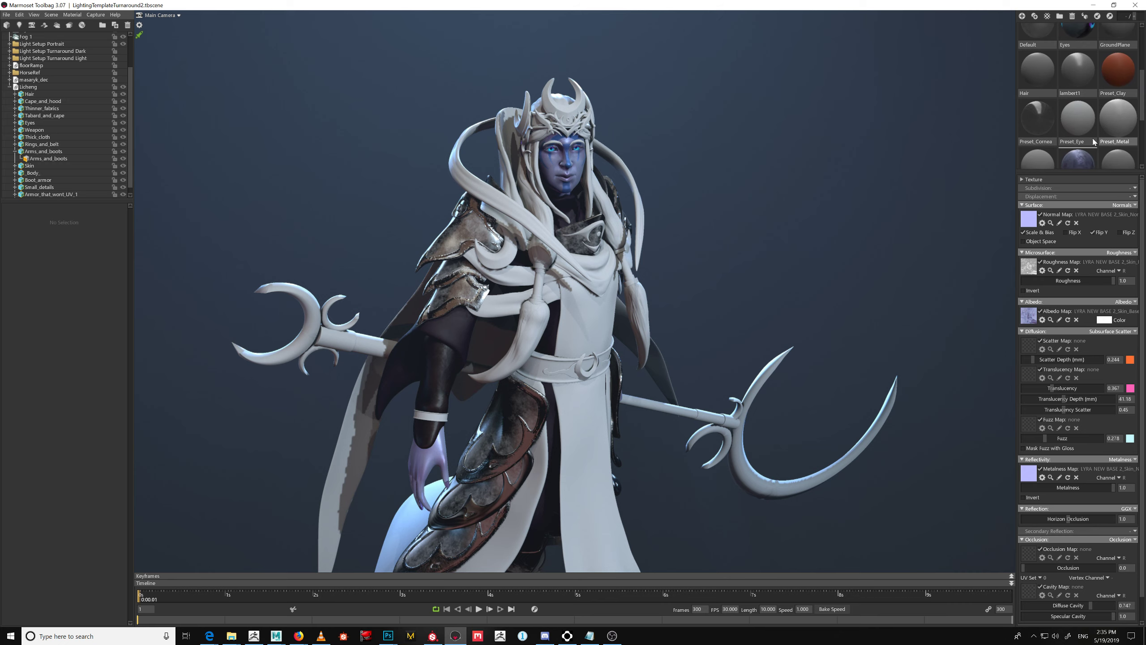
{"action": "left_click", "coordinate": [1078, 121]}
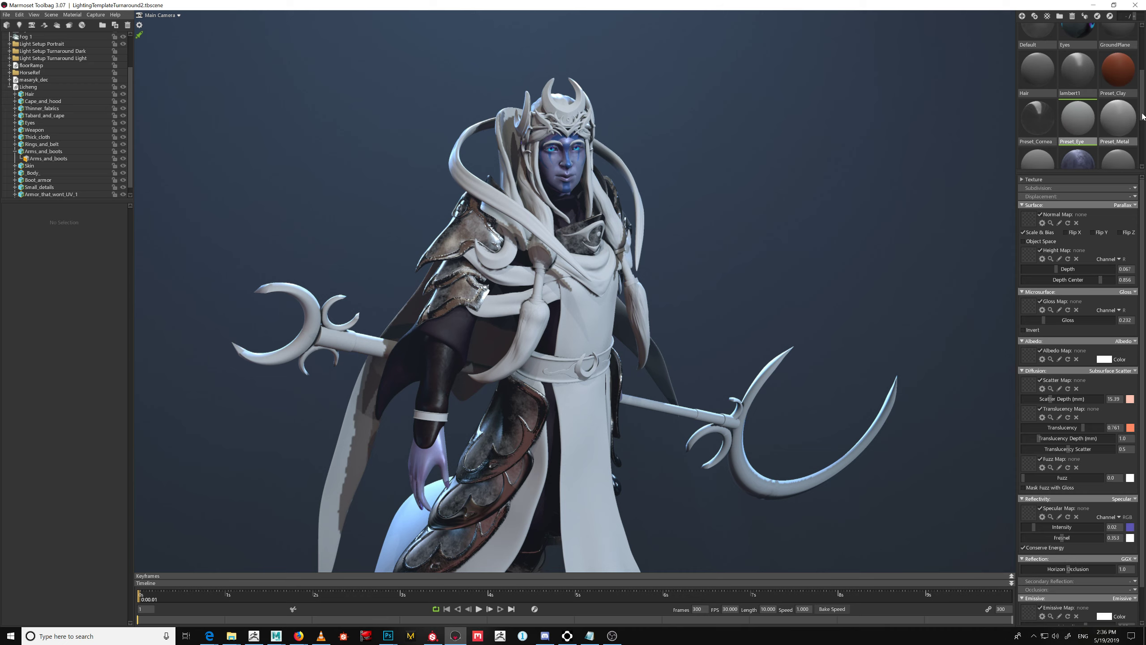
Set the albedo colour of the _Body_ material to pure white (RGB 255, 255, 255)
{"action": "scroll", "coordinate": [1037, 48], "scroll_direction": "up", "scroll_amount": 3}
{"action": "left_click", "coordinate": [1037, 48]}
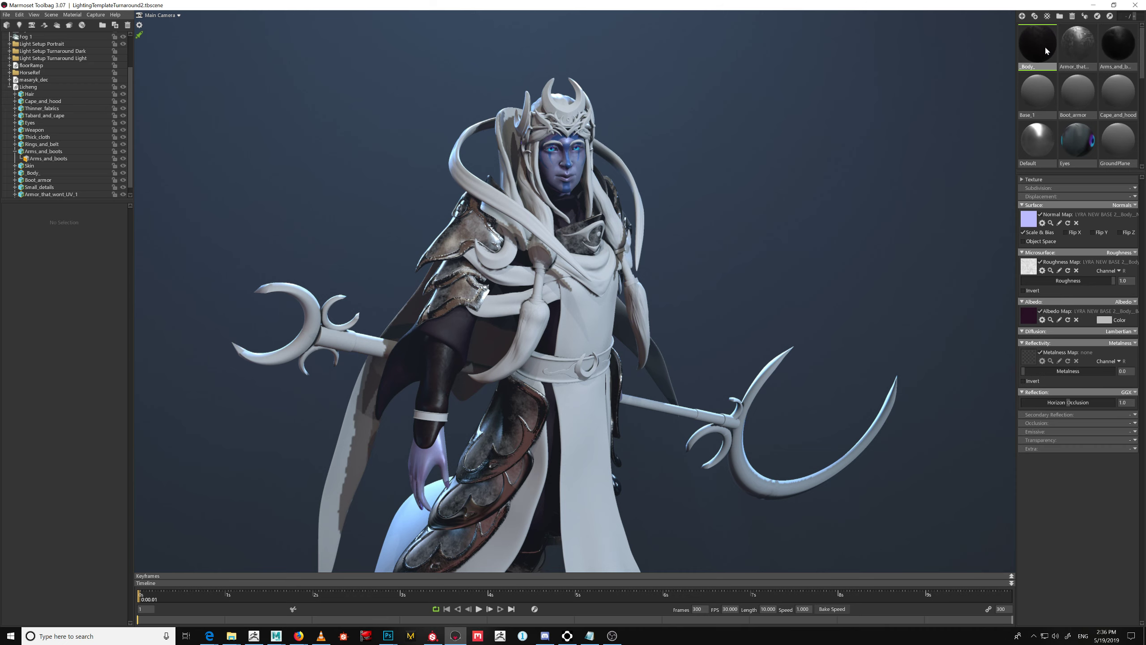
{"action": "left_click", "coordinate": [1104, 320]}
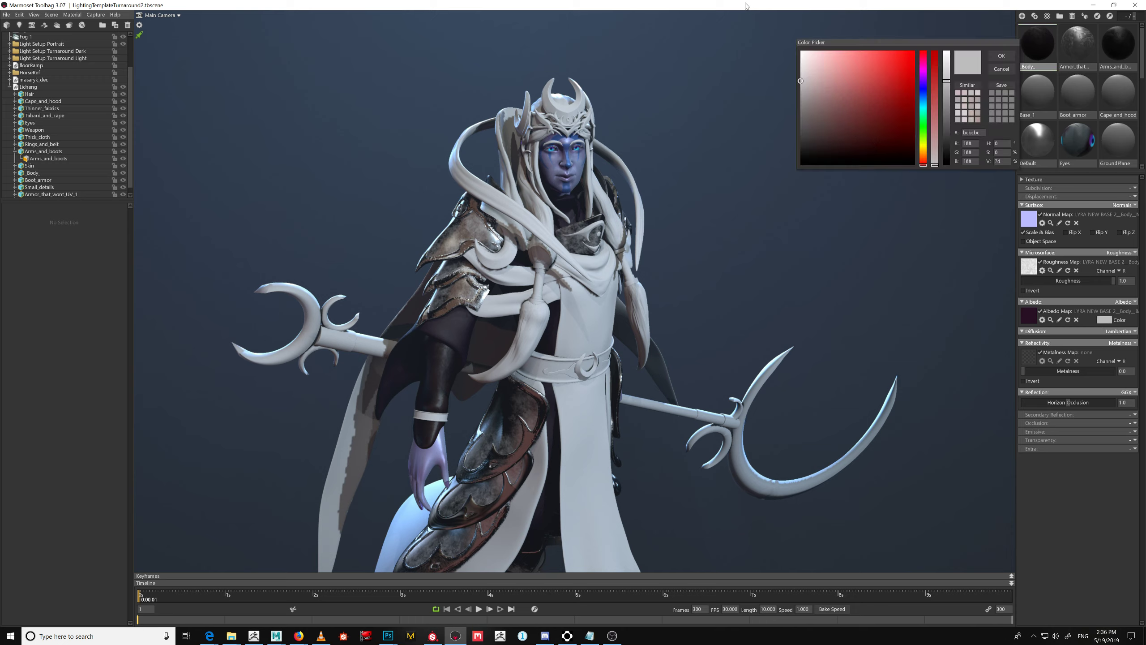
{"action": "left_click_drag", "start_coordinate": [746, 7], "coordinate": [734, 4]}
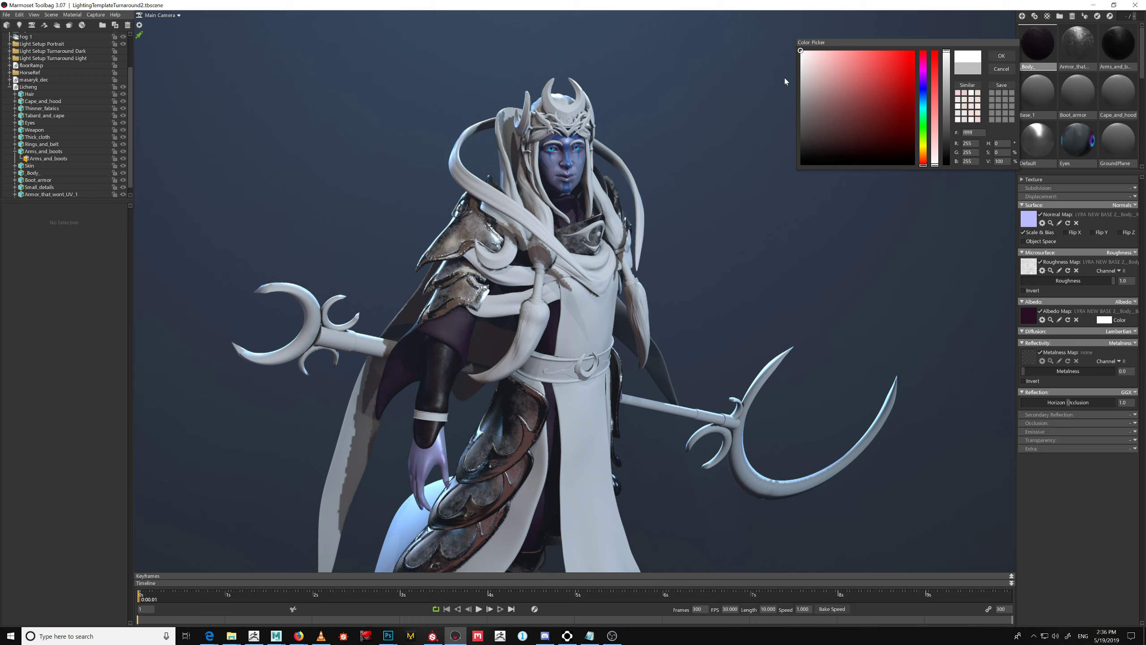
{"action": "mouse_move", "coordinate": [809, 101]}
{"action": "left_mouse_down"}
{"action": "mouse_move", "coordinate": [764, 116]}
{"action": "mouse_move", "coordinate": [758, 3]}
{"action": "left_mouse_up"}
{"action": "left_click_drag", "start_coordinate": [818, 86], "coordinate": [764, 28]}
{"action": "left_click", "coordinate": [1001, 57]}
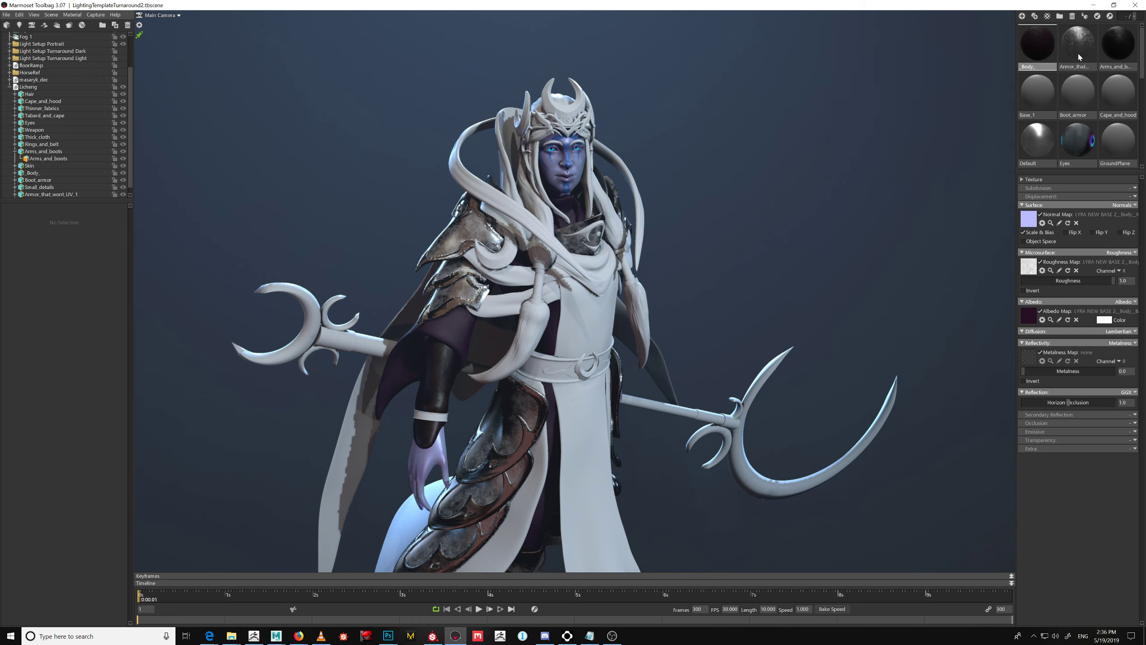
Set the albedo colour of the Armor_that_wont_UV_1 material to pure white (RGB 255, 255, 255)
{"action": "left_click", "coordinate": [1078, 46]}
{"action": "left_click", "coordinate": [1104, 321]}
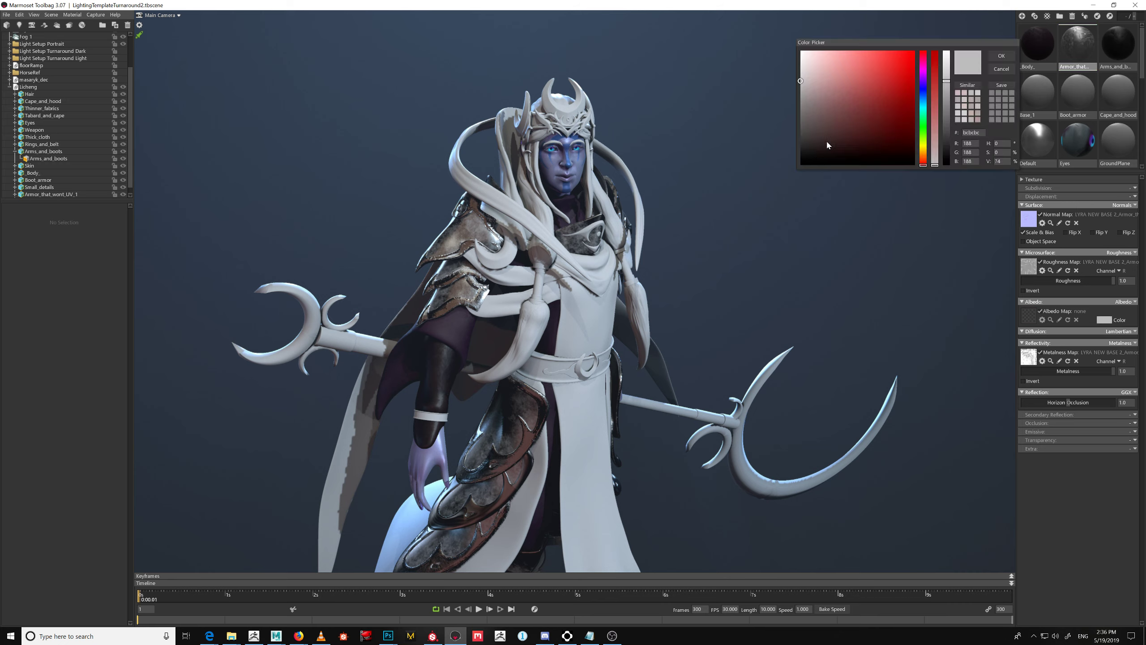
{"action": "left_click_drag", "start_coordinate": [829, 146], "coordinate": [777, 19]}
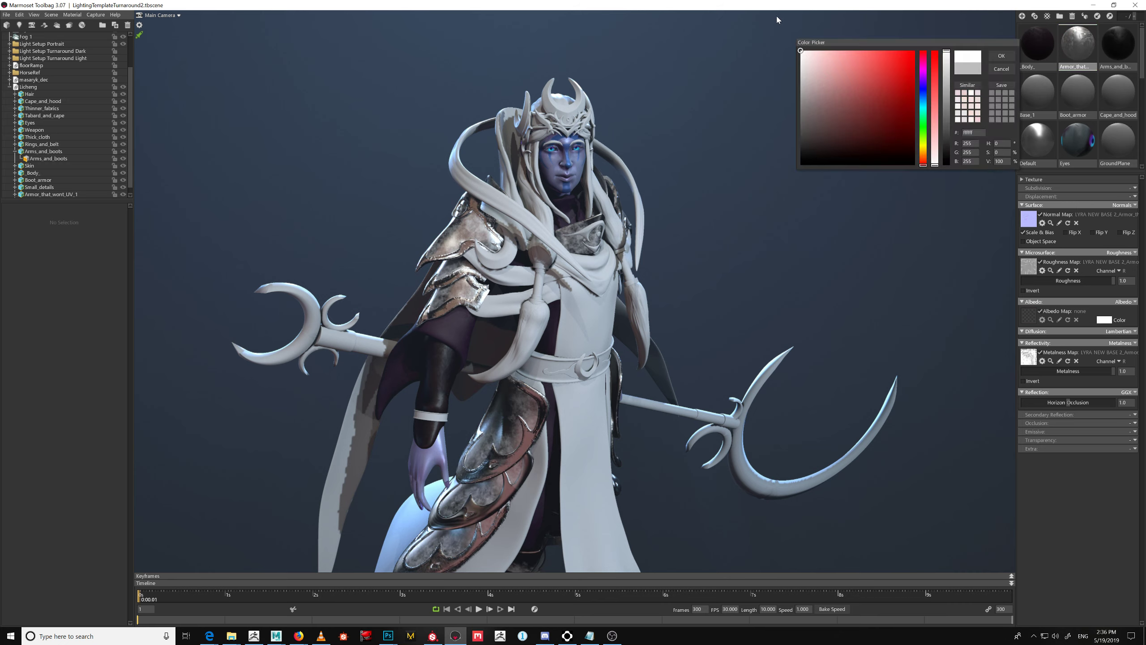
{"action": "left_click", "coordinate": [1001, 55]}
Set the albedo colour of the Arms_and_boots material to pure white (RGB 255, 255, 255)
{"action": "left_click", "coordinate": [1117, 45]}
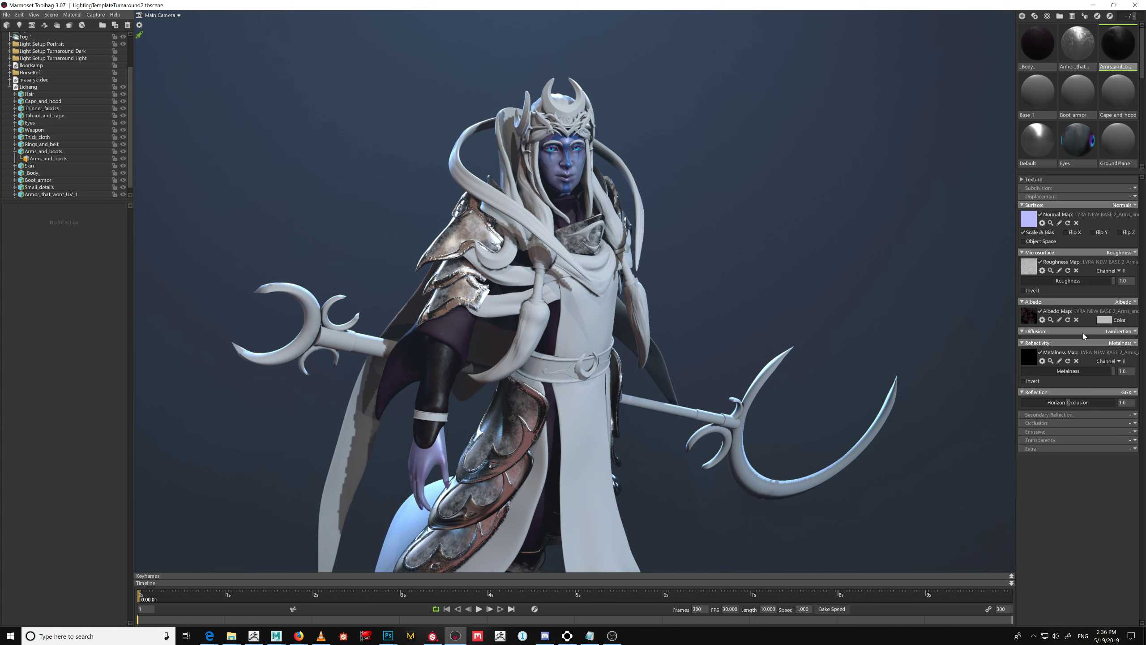
{"action": "left_click", "coordinate": [1104, 319]}
{"action": "left_click_drag", "start_coordinate": [847, 97], "coordinate": [745, 2]}
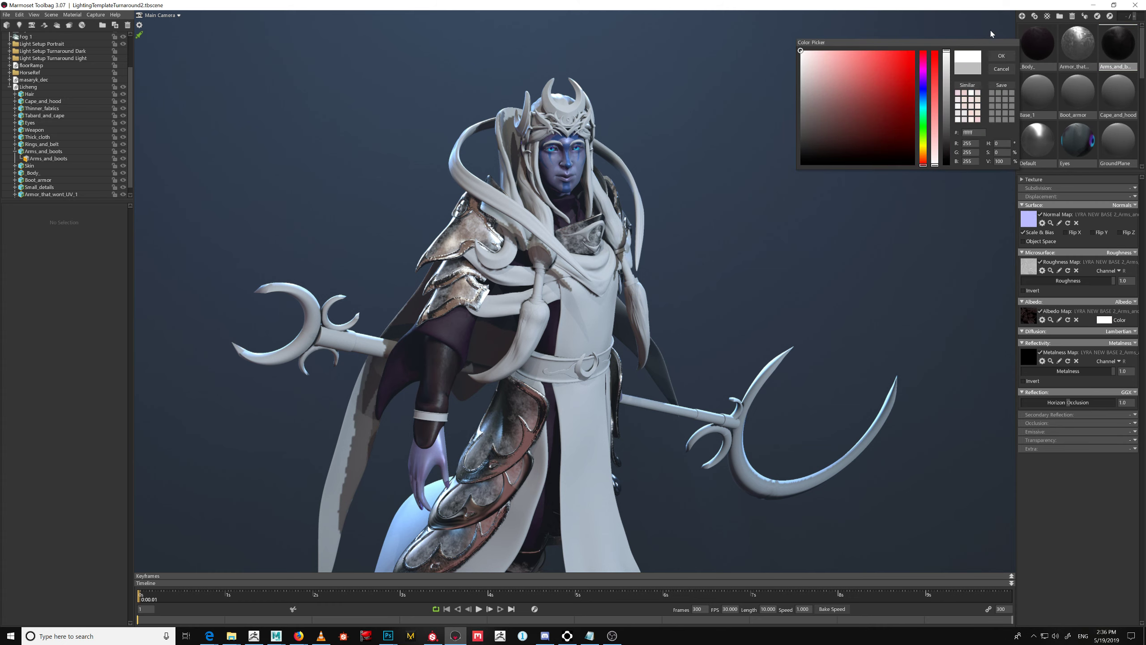
{"action": "left_click", "coordinate": [1002, 56]}
{"action": "left_click_drag", "start_coordinate": [840, 313], "coordinate": [933, 259]}
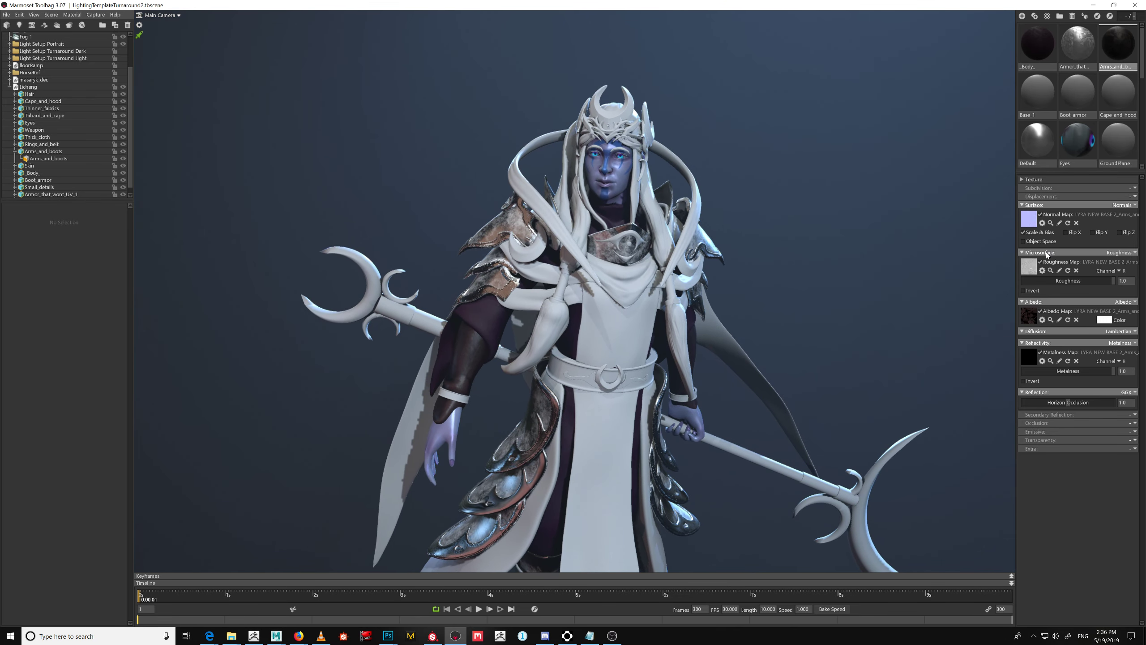
Lower the roughness of the Armor_that_wont_UV_1 material to about 0.95 and keep its metalness at 1.0
{"action": "left_click", "coordinate": [1078, 55]}
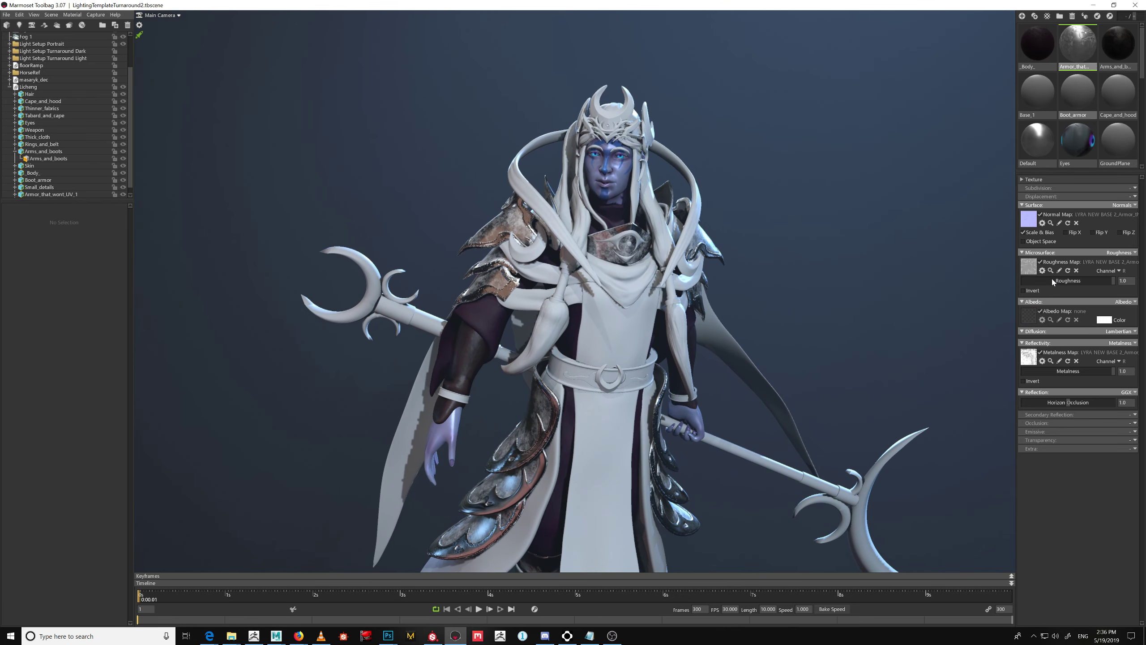
{"action": "left_click", "coordinate": [1024, 290]}
{"action": "left_click_drag", "start_coordinate": [1068, 284], "coordinate": [1096, 288]}
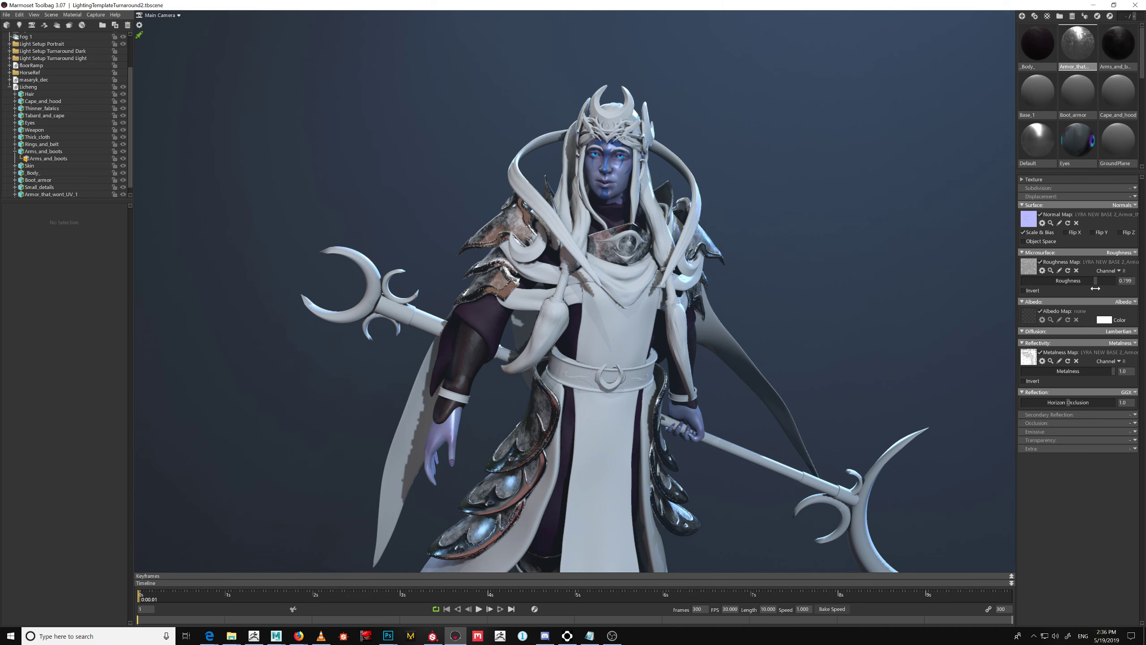
{"action": "left_click_drag", "start_coordinate": [876, 302], "coordinate": [901, 314]}
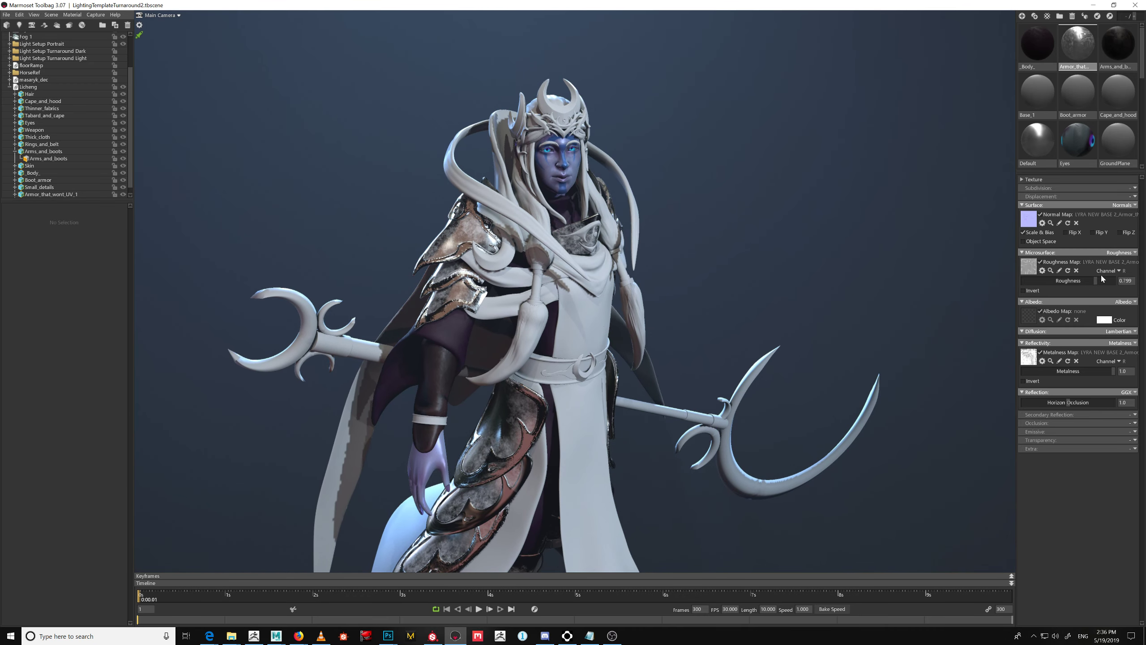
{"action": "left_click_drag", "start_coordinate": [1107, 282], "coordinate": [1111, 283]}
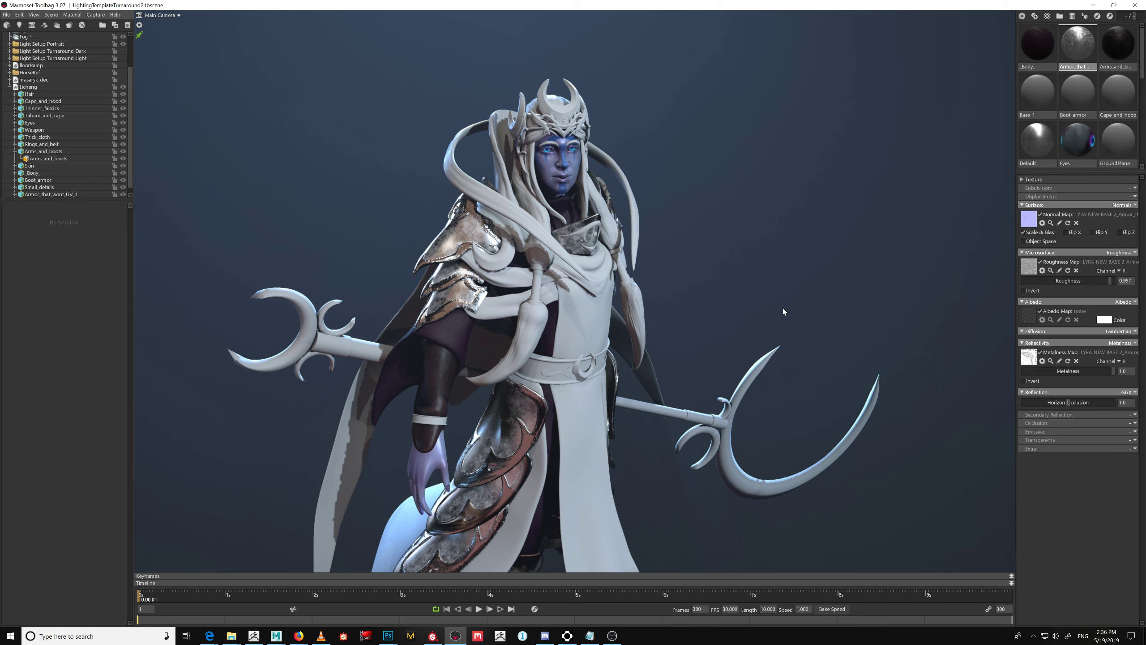
{"action": "middle_click_drag", "start_coordinate": [784, 312], "coordinate": [820, 235]}
{"action": "left_click_drag", "start_coordinate": [1074, 372], "coordinate": [1120, 373]}
{"action": "scroll", "coordinate": [817, 265], "scroll_direction": "down", "scroll_amount": 5}
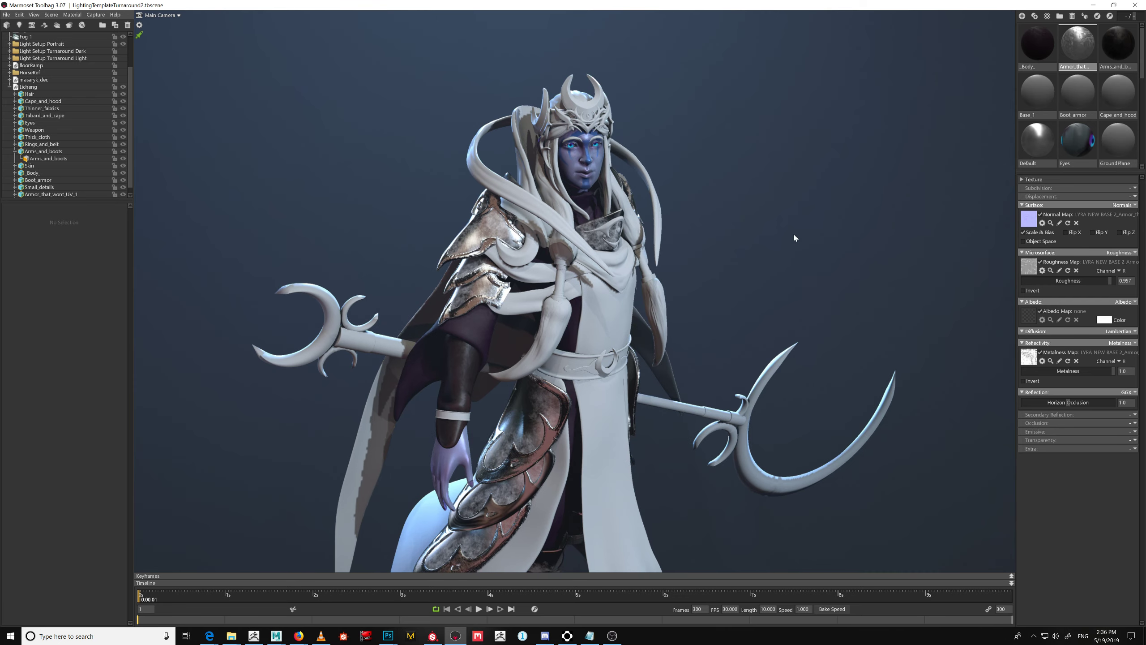
{"action": "scroll", "coordinate": [778, 270], "scroll_direction": "up", "scroll_amount": 5}
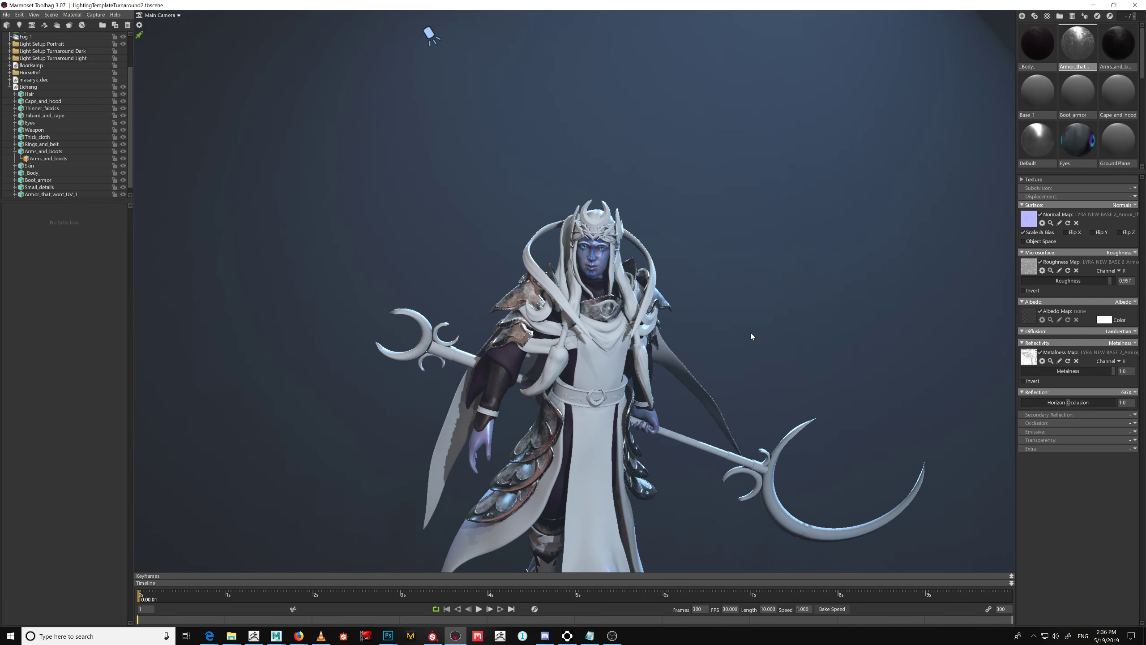
{"action": "left_click_drag", "start_coordinate": [809, 352], "coordinate": [745, 361]}
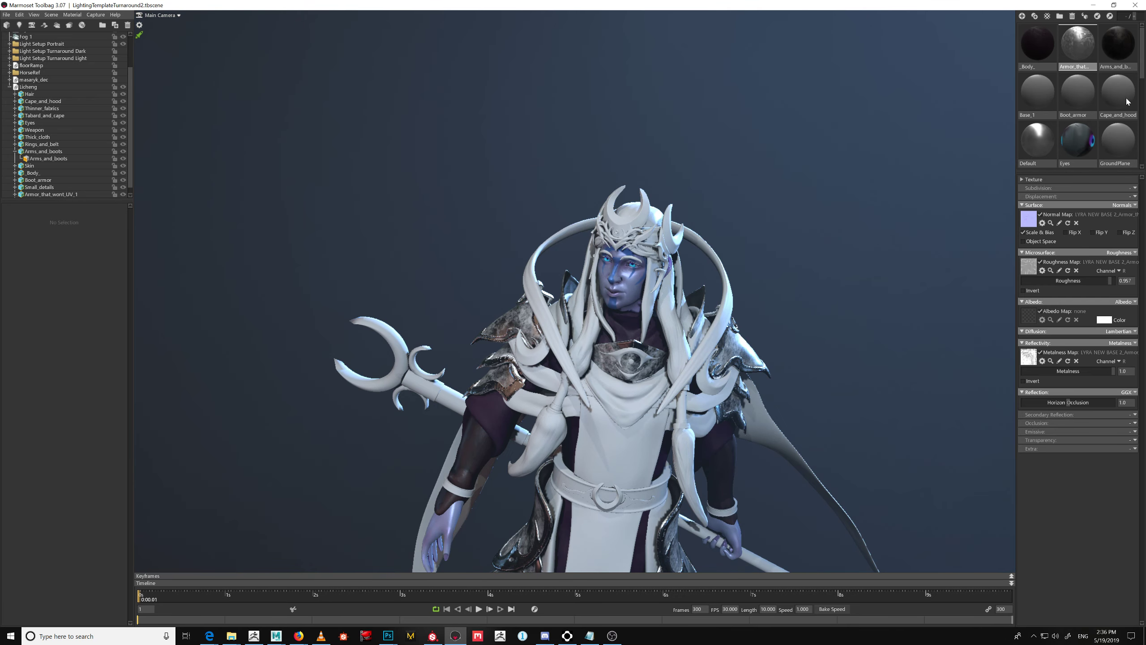
Assign LYRA NEW BASE 2_Hair_Normal.png as the normal map of the Hair material
{"action": "scroll", "coordinate": [1140, 92], "scroll_direction": "down", "scroll_amount": 2}
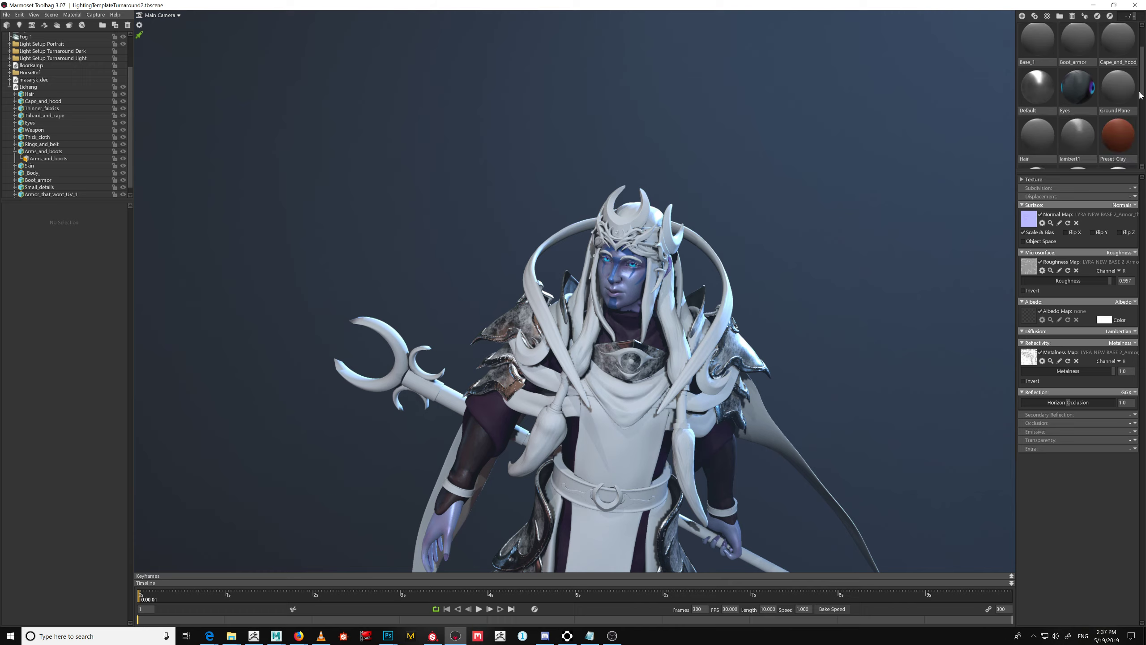
{"action": "left_click", "coordinate": [1039, 147]}
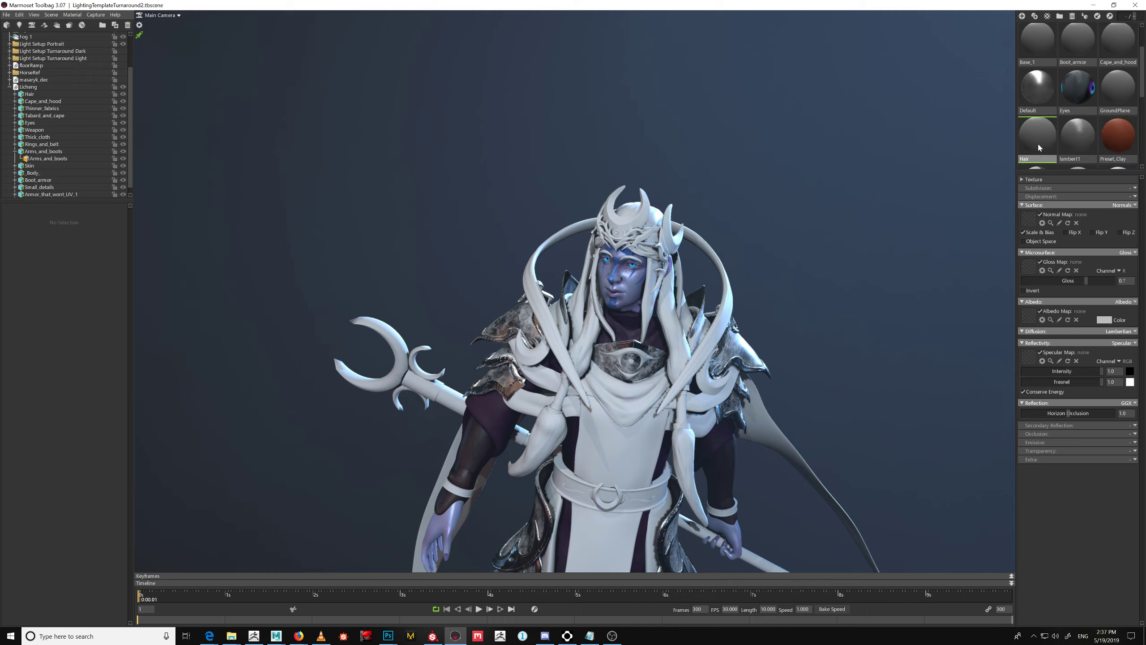
{"action": "left_click_drag", "start_coordinate": [865, 283], "coordinate": [919, 281]}
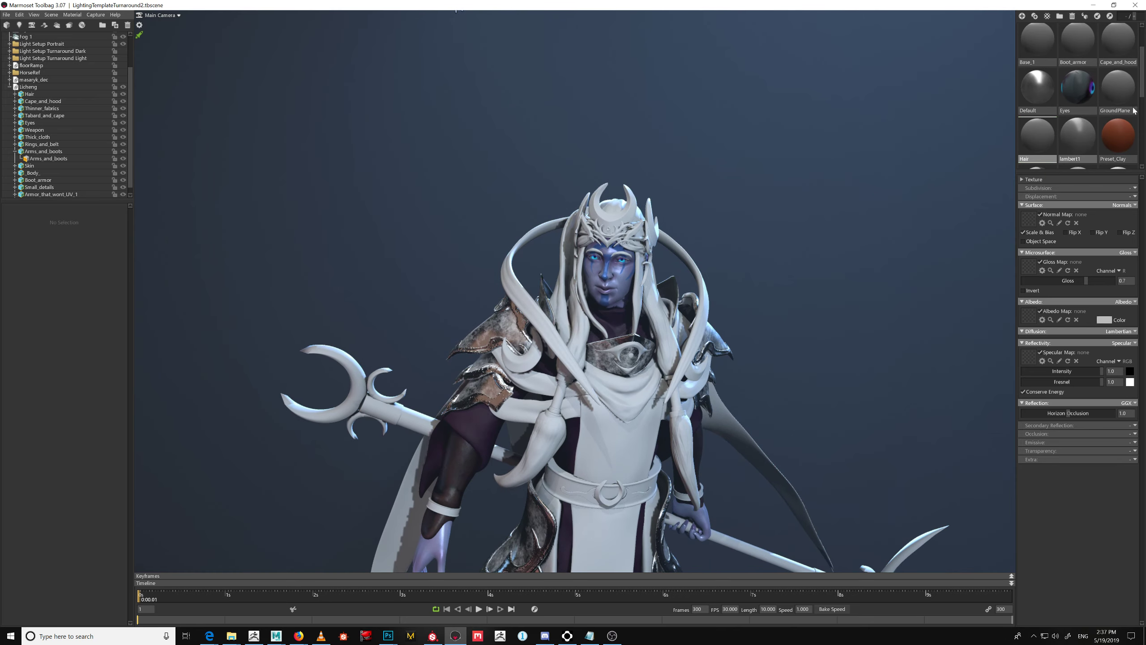
{"action": "left_click_drag", "start_coordinate": [1142, 95], "coordinate": [1141, 115]}
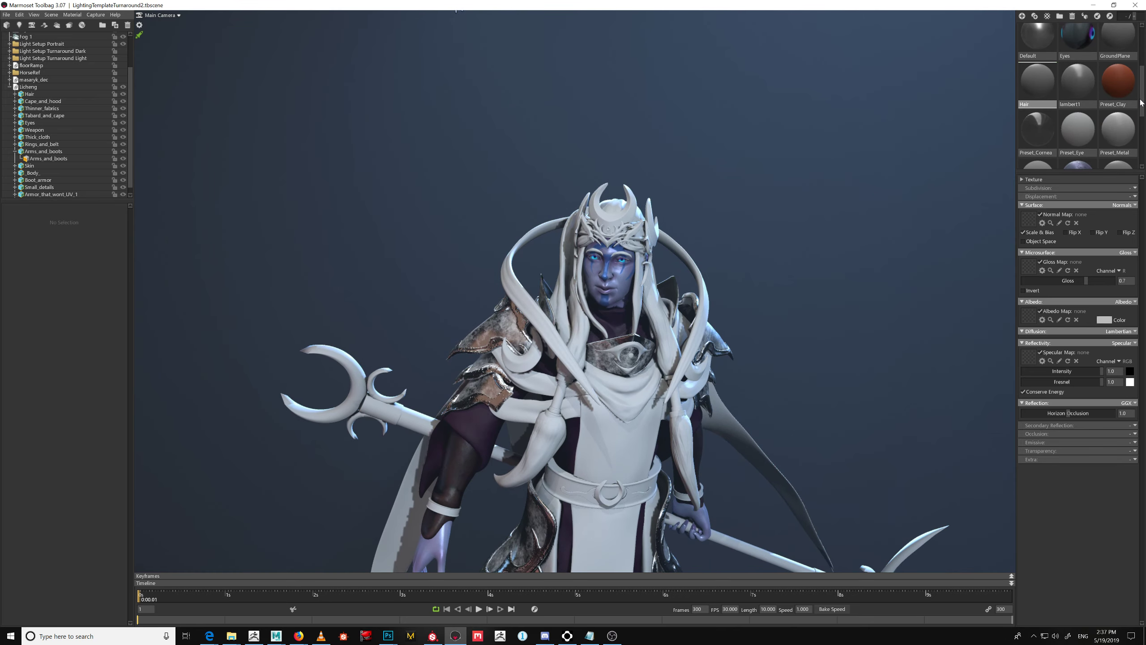
{"action": "scroll", "coordinate": [1141, 100], "scroll_direction": "up", "scroll_amount": 1}
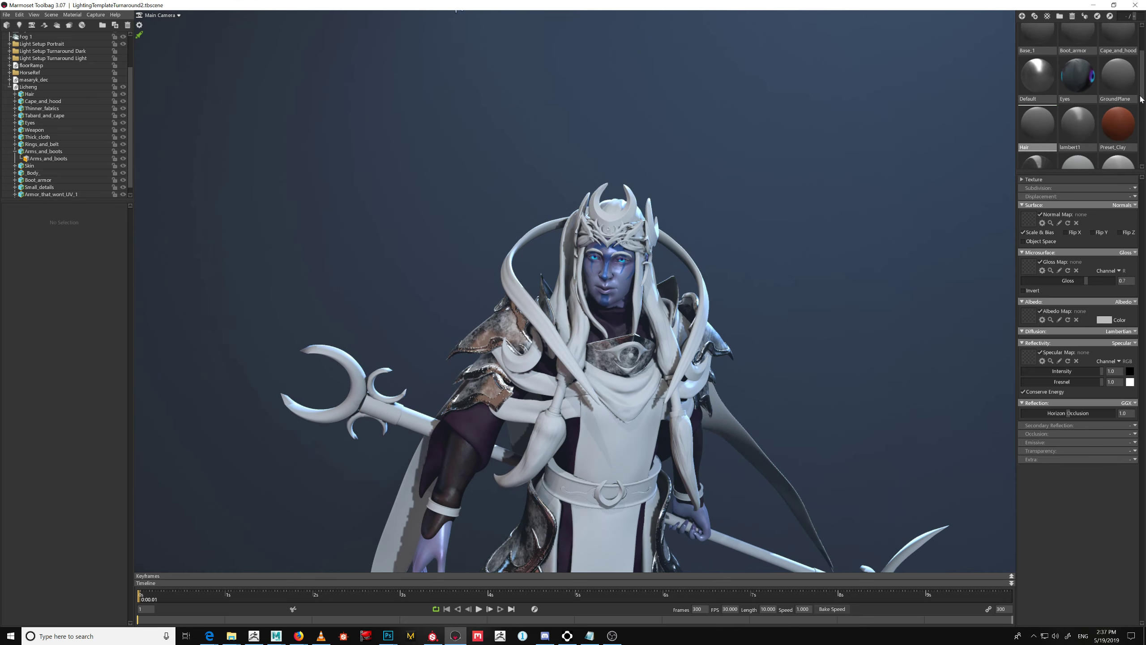
{"action": "left_click", "coordinate": [1033, 223]}
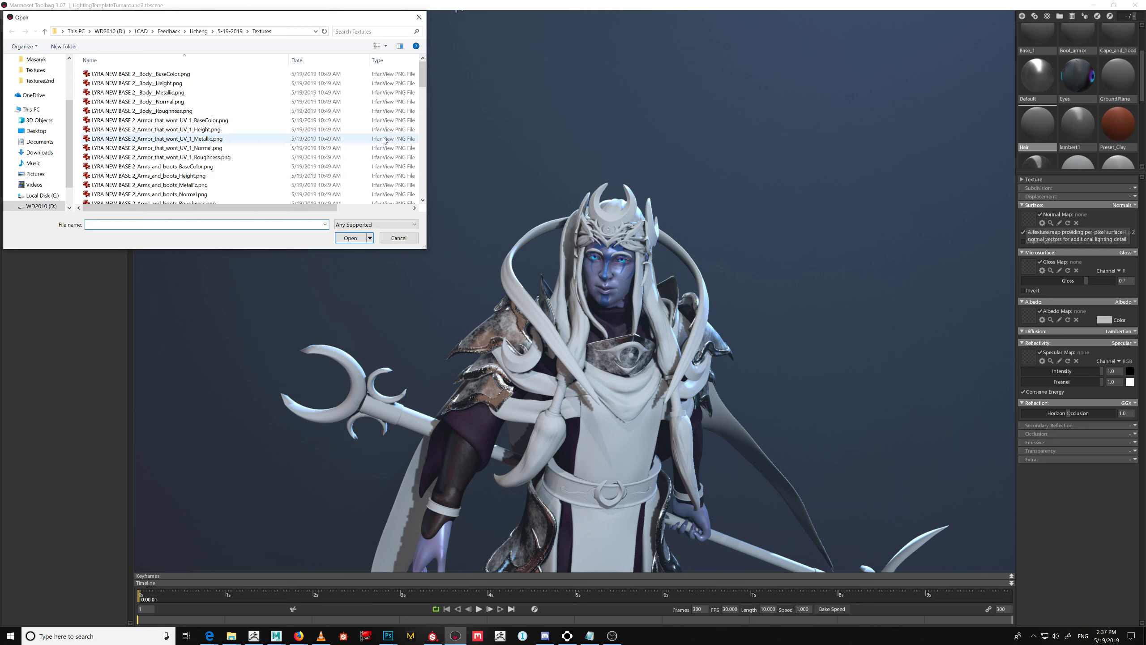
{"action": "left_click_drag", "start_coordinate": [424, 79], "coordinate": [425, 129]}
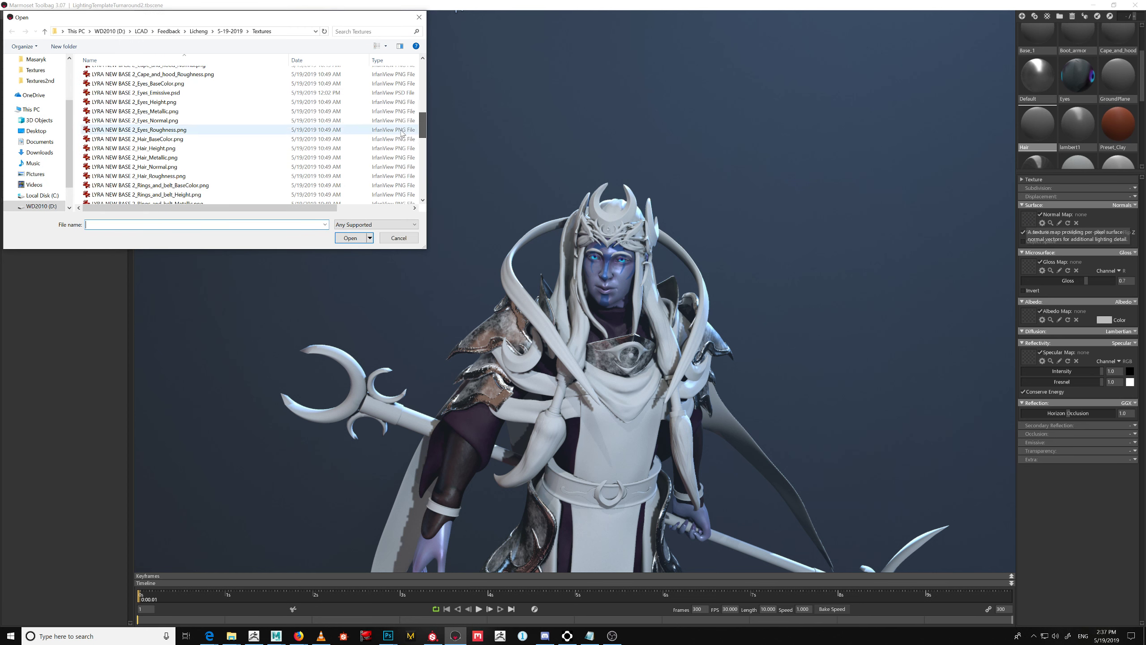
{"action": "double_click", "coordinate": [222, 167]}
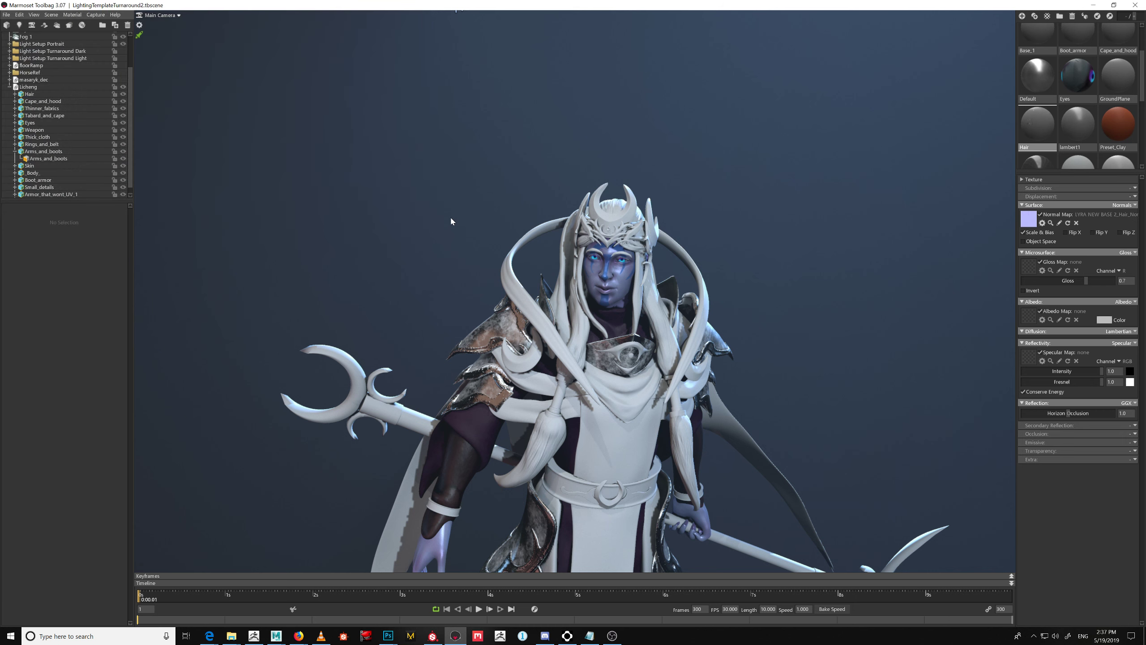
Compare the hair's strand shading with and without Flip Y and leave Flip Y enabled on the Hair normal map
{"action": "left_click_drag", "start_coordinate": [728, 330], "coordinate": [804, 357]}
{"action": "right_click_drag", "start_coordinate": [803, 357], "coordinate": [853, 447]}
{"action": "middle_click_drag", "start_coordinate": [853, 447], "coordinate": [748, 361]}
{"action": "right_click_drag", "start_coordinate": [748, 361], "coordinate": [781, 380]}
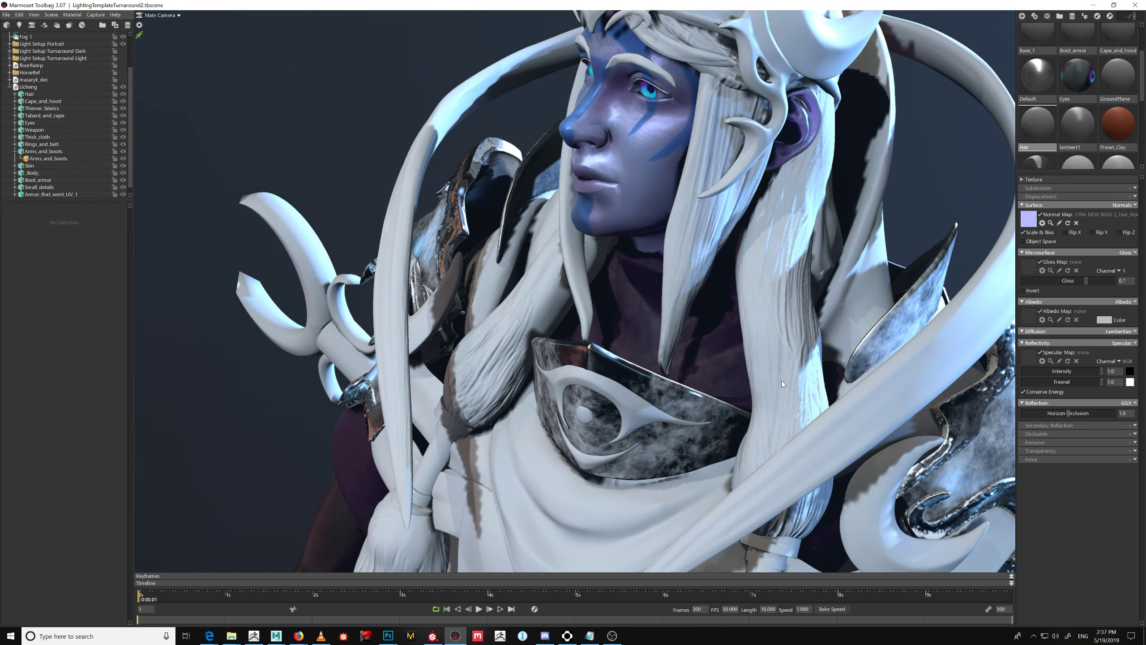
{"action": "left_click", "coordinate": [1095, 233]}
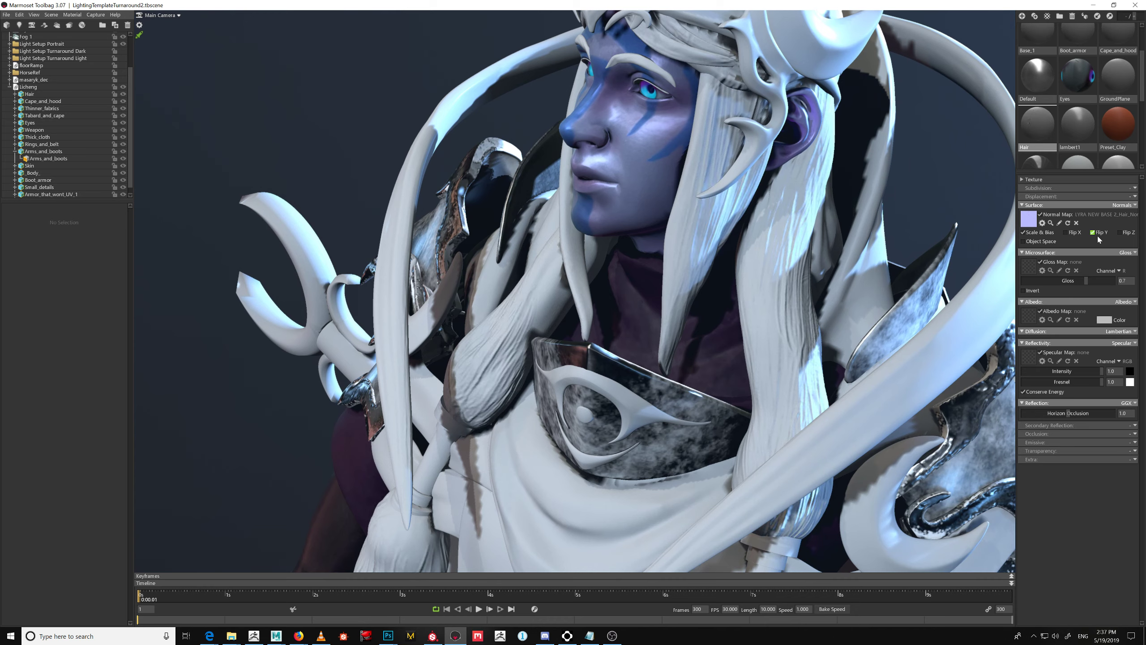
{"action": "left_click", "coordinate": [1097, 233]}
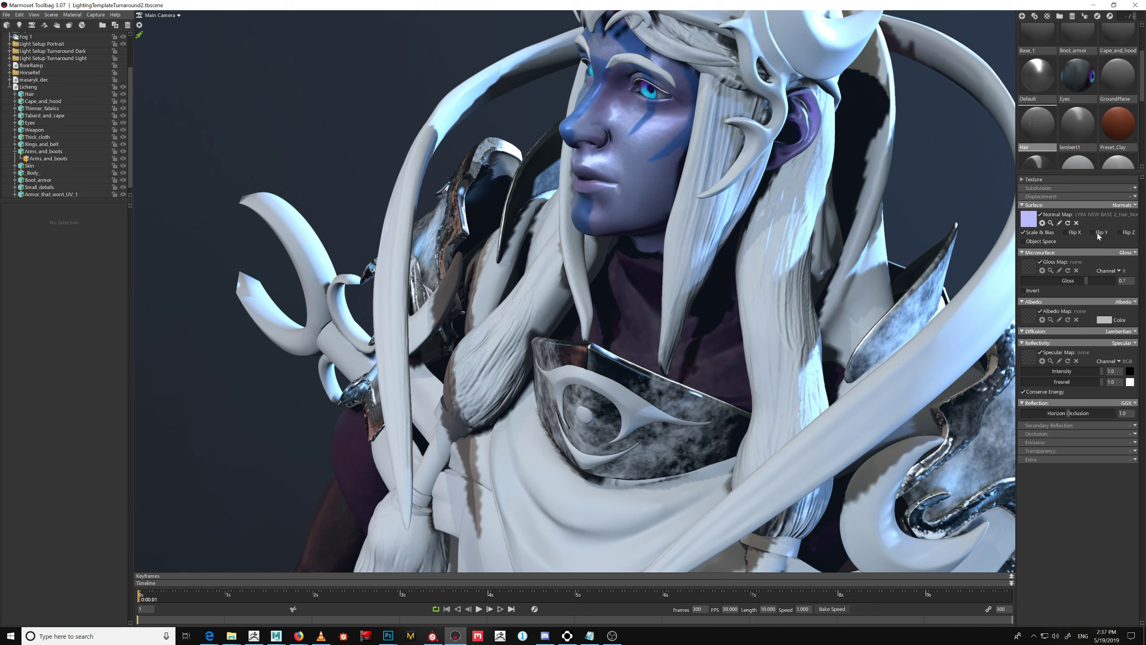
{"action": "left_click", "coordinate": [1097, 234]}
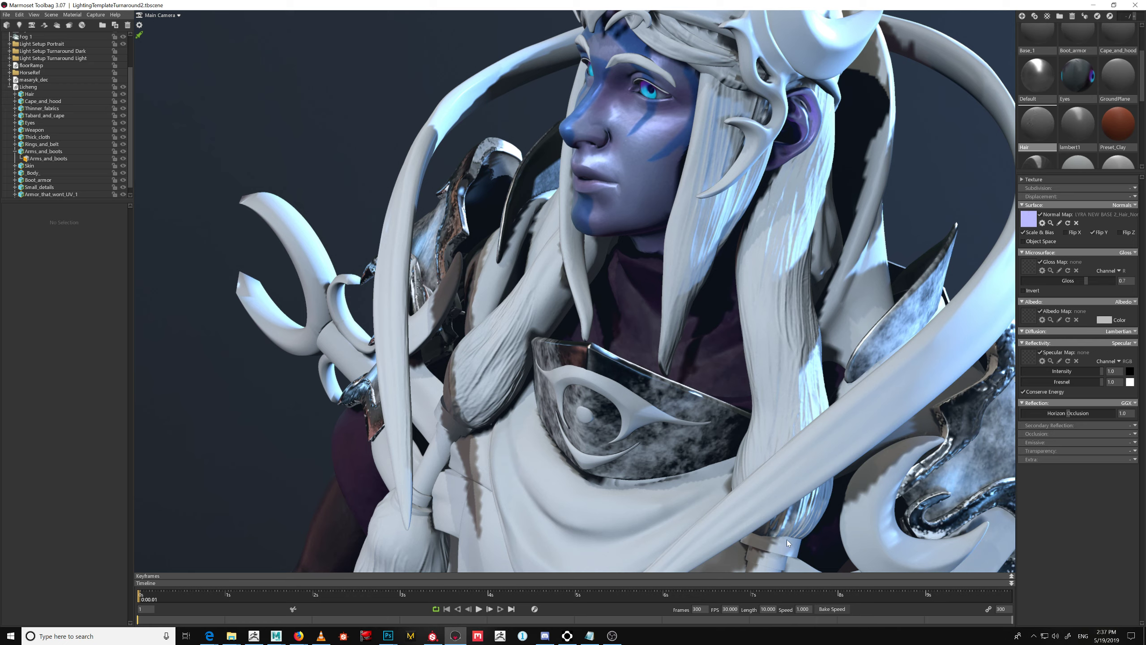
Load LYRA NEW BASE 2_Hair_Roughness.png as the microsurface map of the Hair material
{"action": "left_click", "coordinate": [1031, 270]}
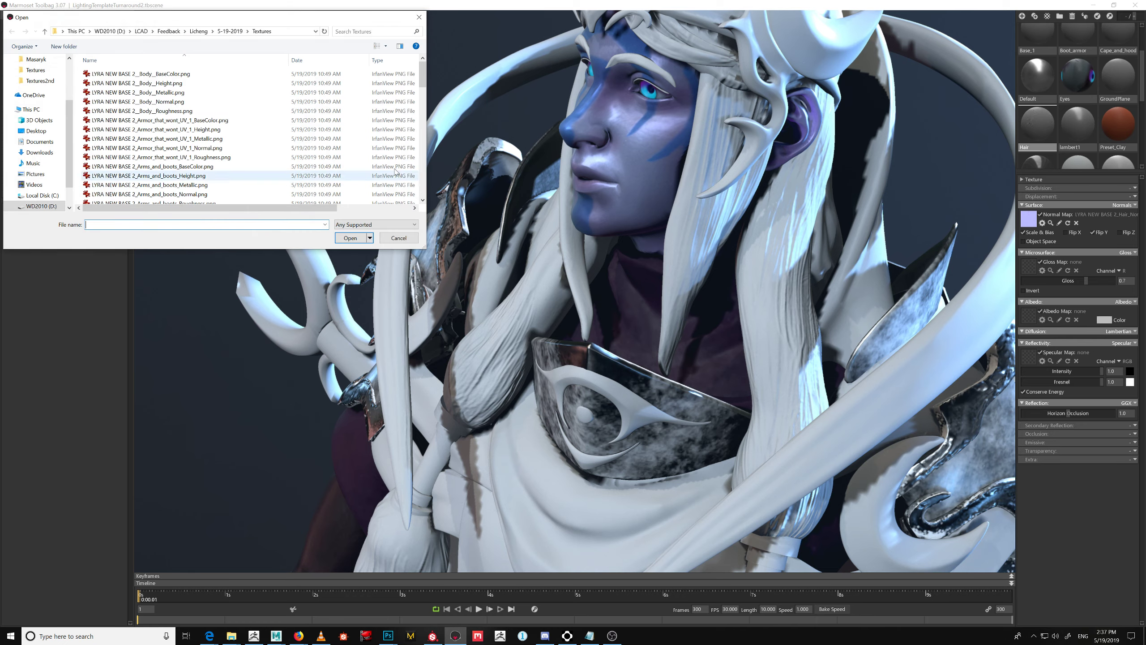
{"action": "left_click_drag", "start_coordinate": [420, 151], "coordinate": [420, 145]}
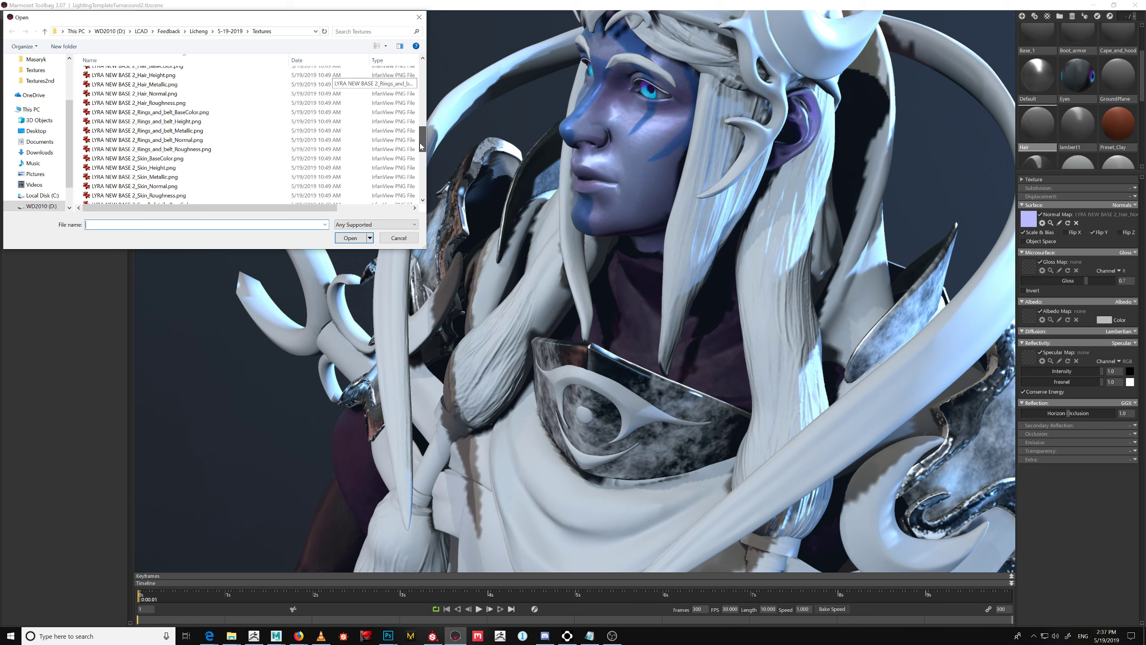
{"action": "double_click", "coordinate": [231, 103]}
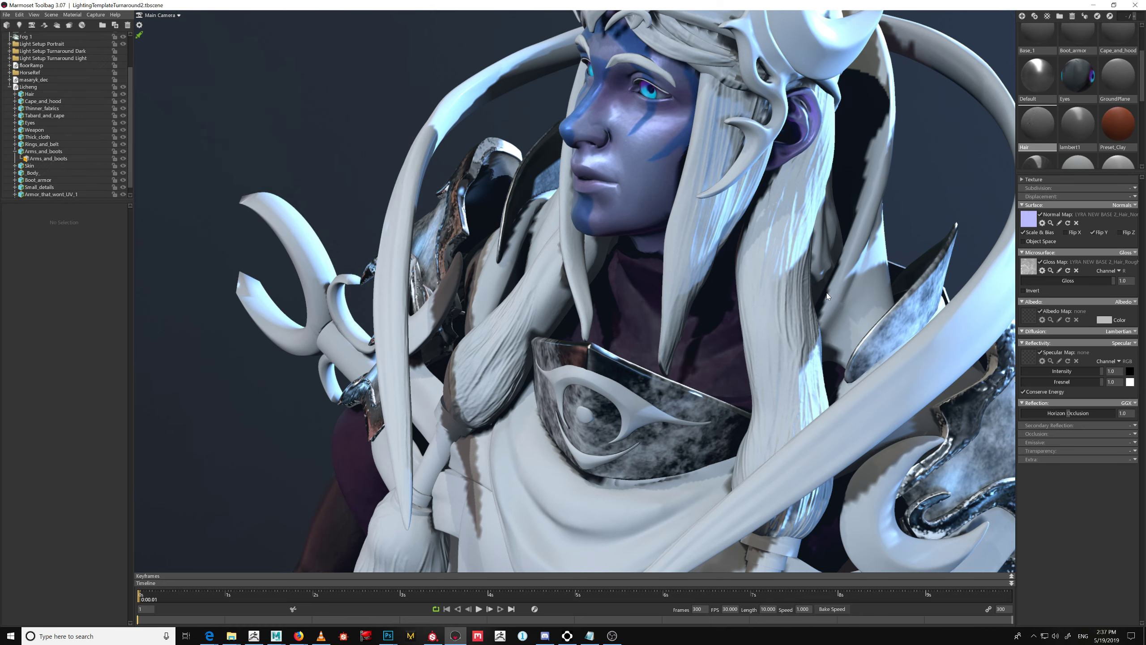
{"action": "scroll", "coordinate": [837, 297], "scroll_direction": "down", "scroll_amount": 5}
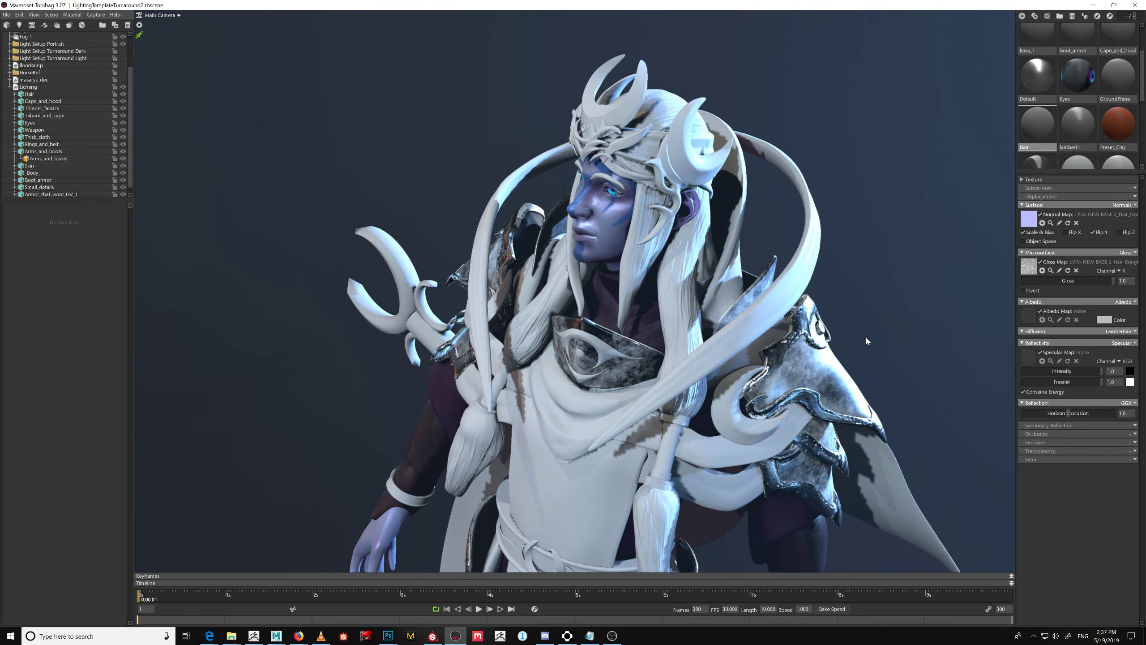
{"action": "scroll", "coordinate": [867, 342], "scroll_direction": "up", "scroll_amount": 3}
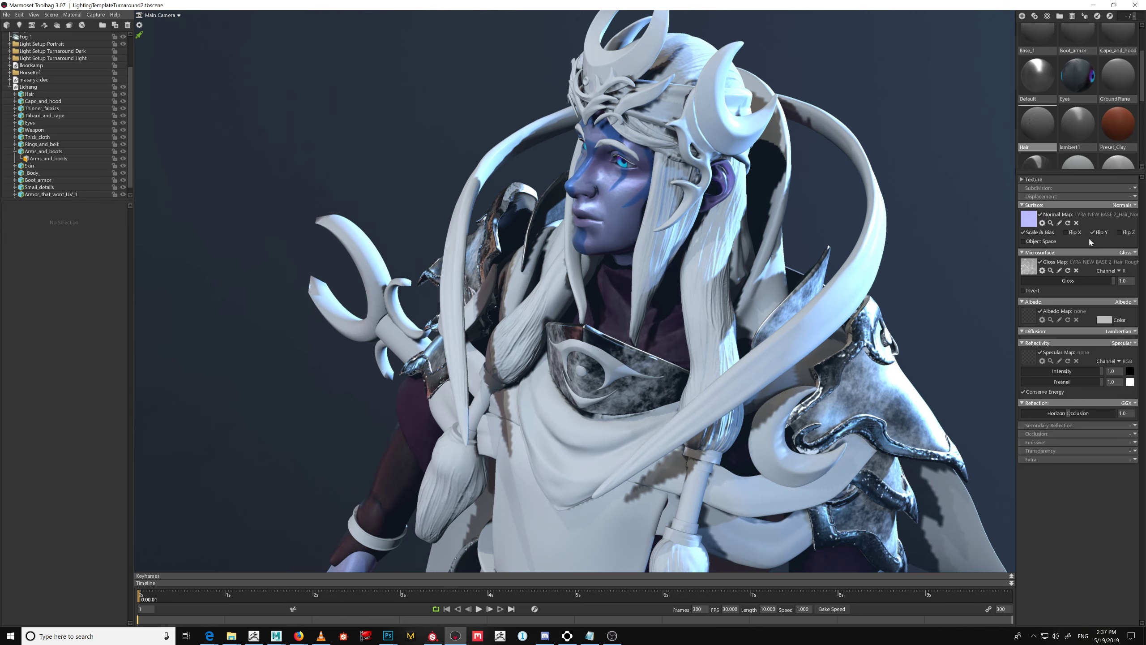
{"action": "middle_click_drag", "start_coordinate": [786, 439], "coordinate": [760, 328]}
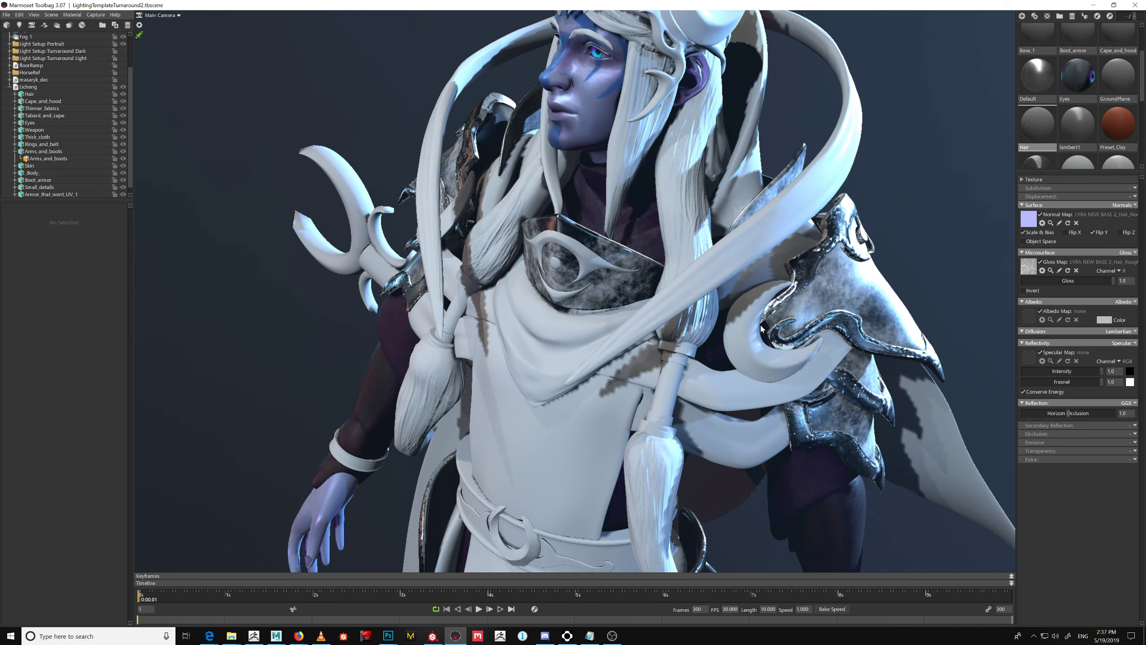
{"action": "left_click_drag", "start_coordinate": [779, 385], "coordinate": [783, 316]}
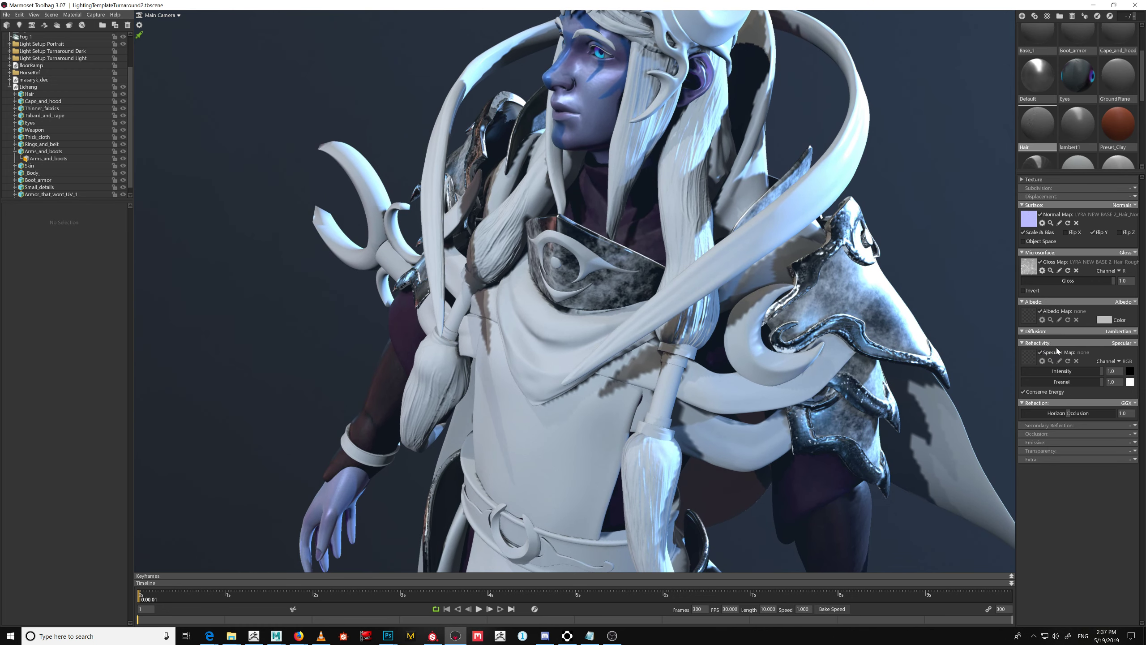
Switch the Hair material's microsurface model to Advanced Micro
{"action": "left_click", "coordinate": [1132, 253]}
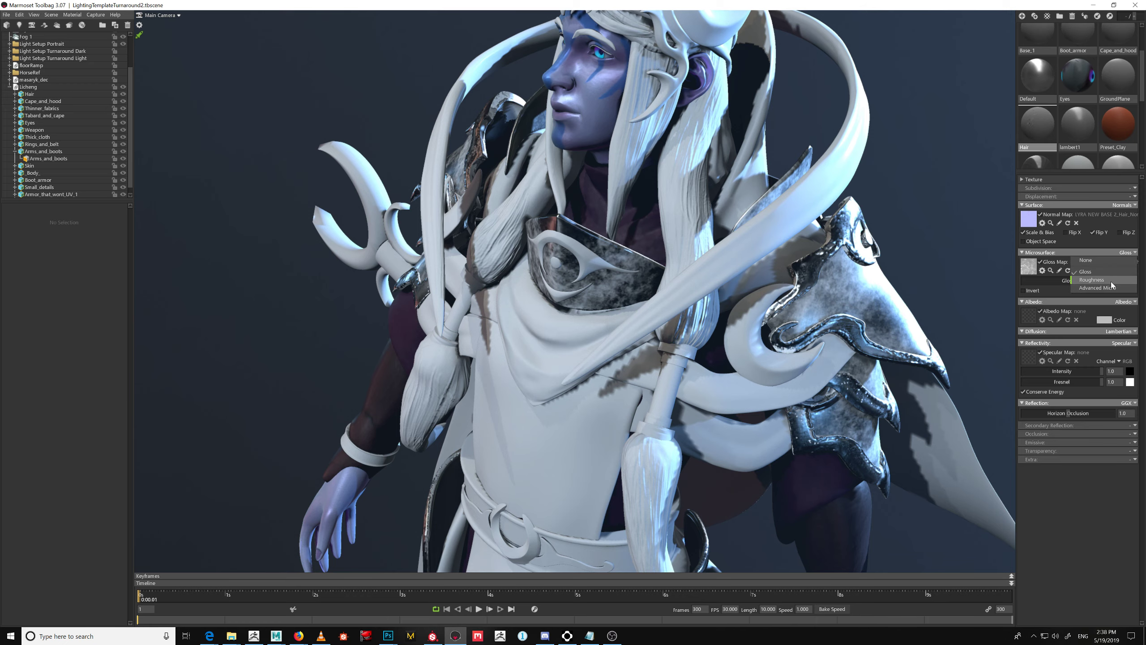
{"action": "left_click", "coordinate": [1098, 288]}
{"action": "left_click_drag", "start_coordinate": [874, 378], "coordinate": [1017, 201]}
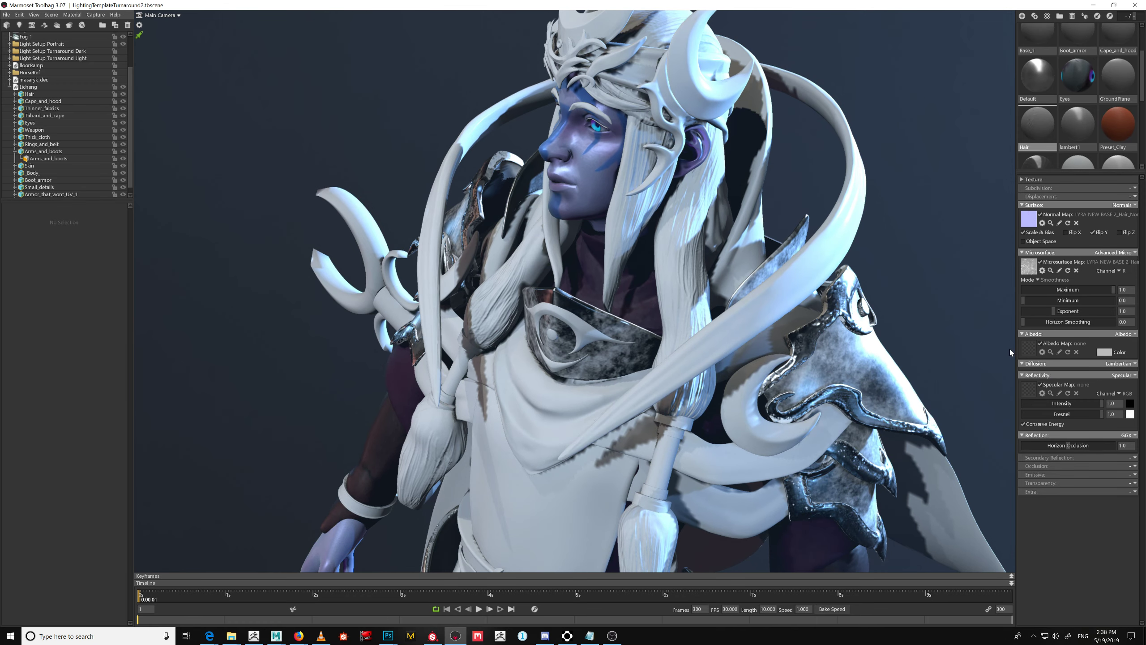
Assign LYRA NEW BASE 2_Hair_BaseColor.png as the Hair albedo map and set its albedo colour to pure white (RGB 255, 255, 255)
{"action": "left_click", "coordinate": [1029, 348]}
{"action": "left_click_drag", "start_coordinate": [423, 80], "coordinate": [428, 143]}
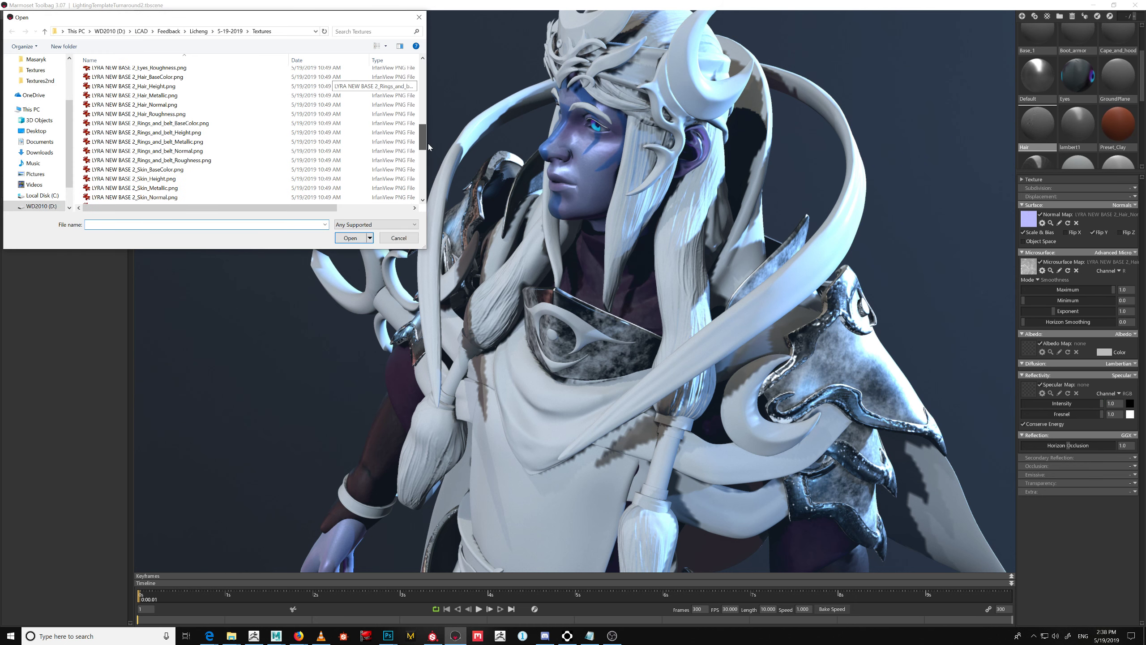
{"action": "double_click", "coordinate": [226, 78]}
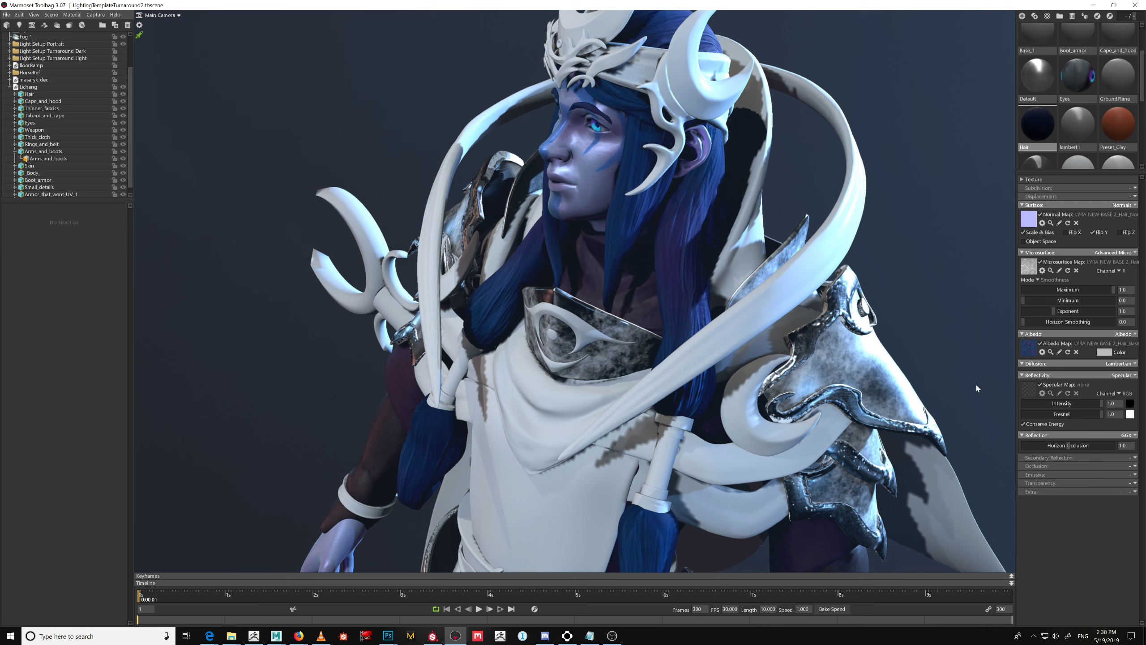
{"action": "left_click", "coordinate": [1104, 353]}
{"action": "left_click_drag", "start_coordinate": [822, 120], "coordinate": [786, 22]}
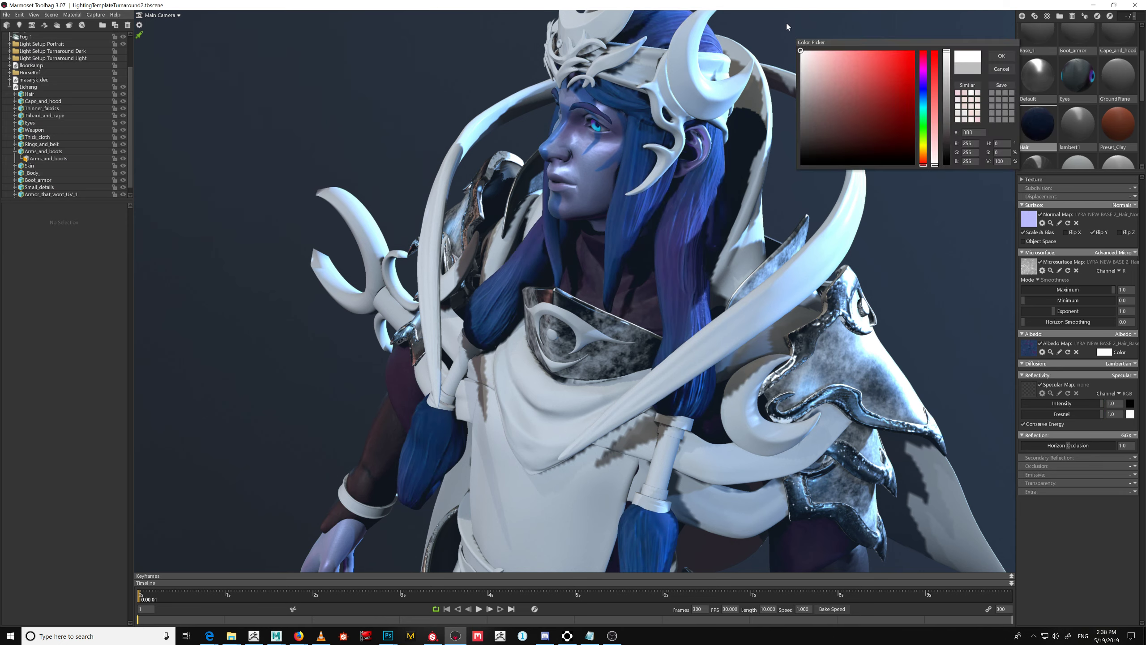
{"action": "left_click", "coordinate": [1001, 56]}
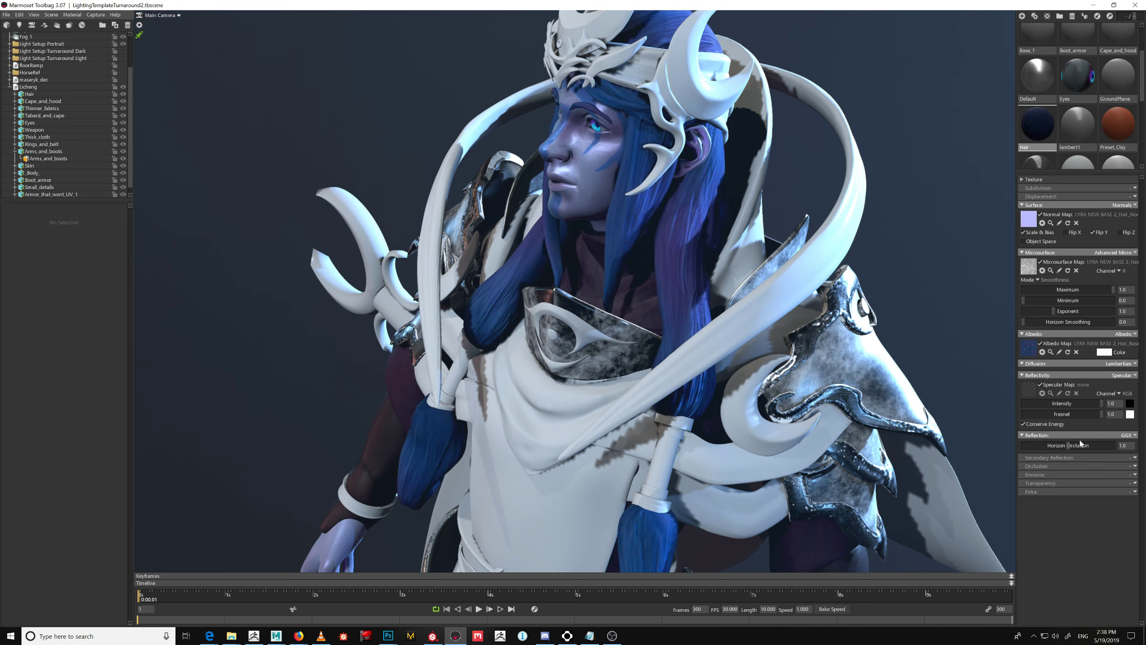
Load LYRA NEW BASE 2_Hair_Metallic.png as the Hair reflectivity map and switch the reflectivity model to Metalness
{"action": "left_click", "coordinate": [1029, 388]}
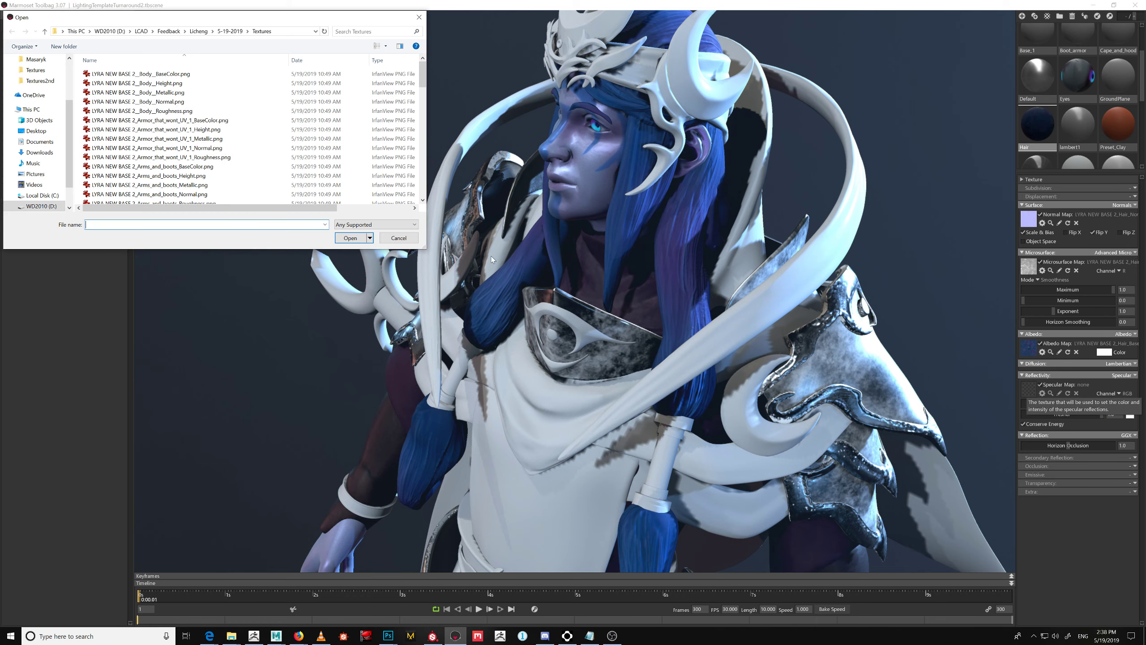
{"action": "left_click_drag", "start_coordinate": [424, 74], "coordinate": [422, 125]}
{"action": "double_click", "coordinate": [252, 161]}
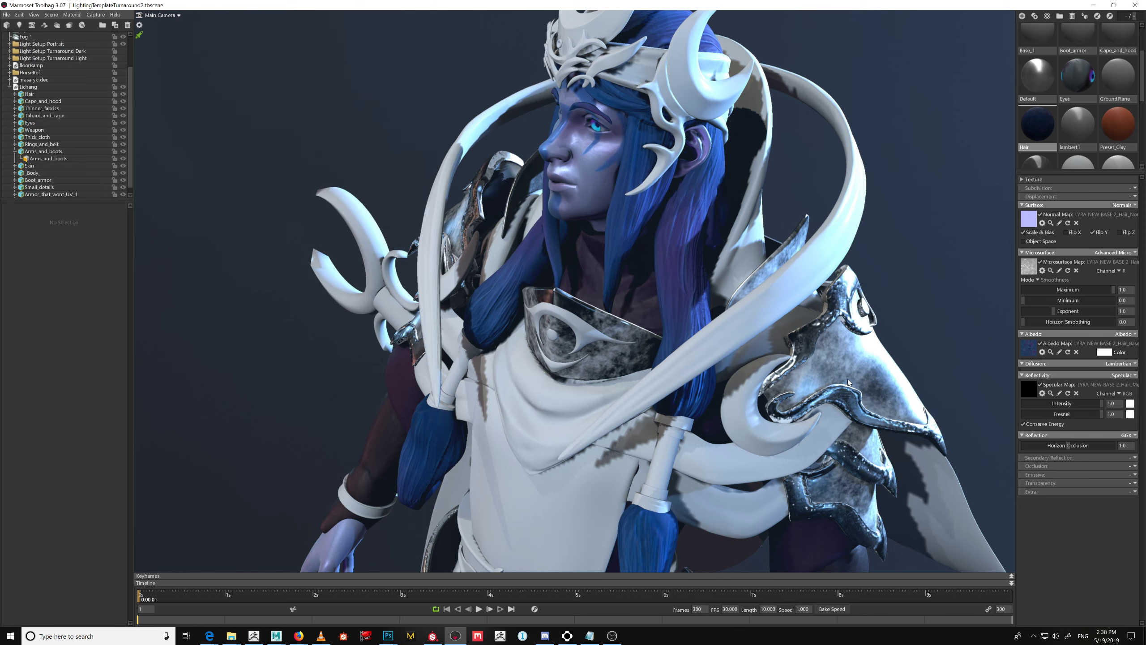
{"action": "left_click", "coordinate": [1124, 375]}
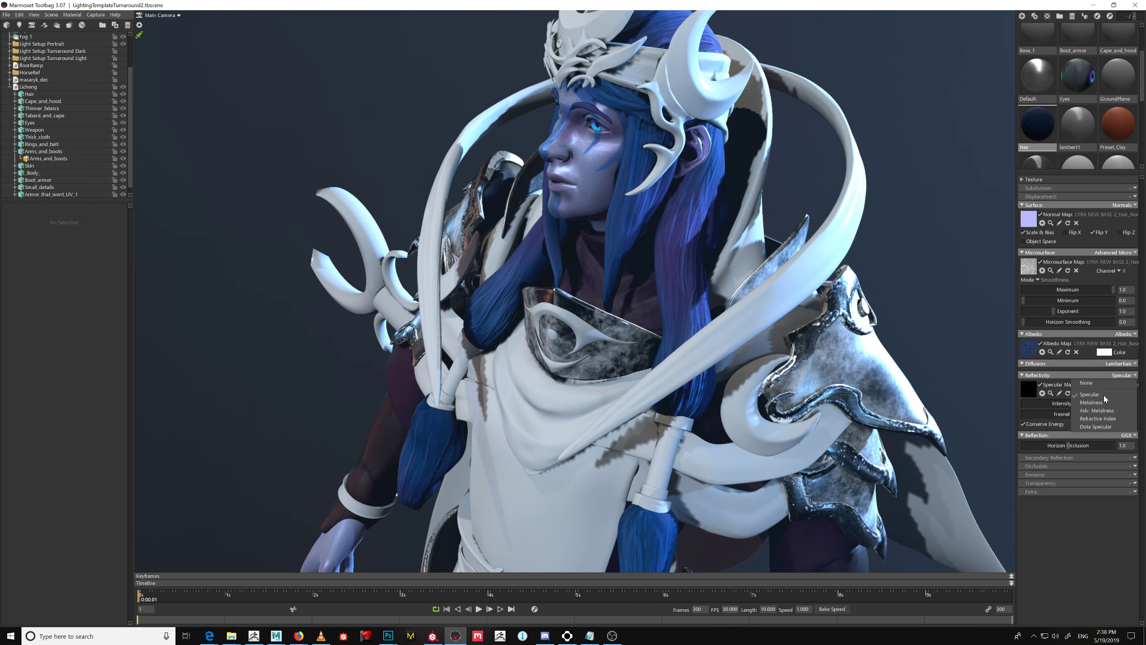
{"action": "left_click", "coordinate": [1092, 402]}
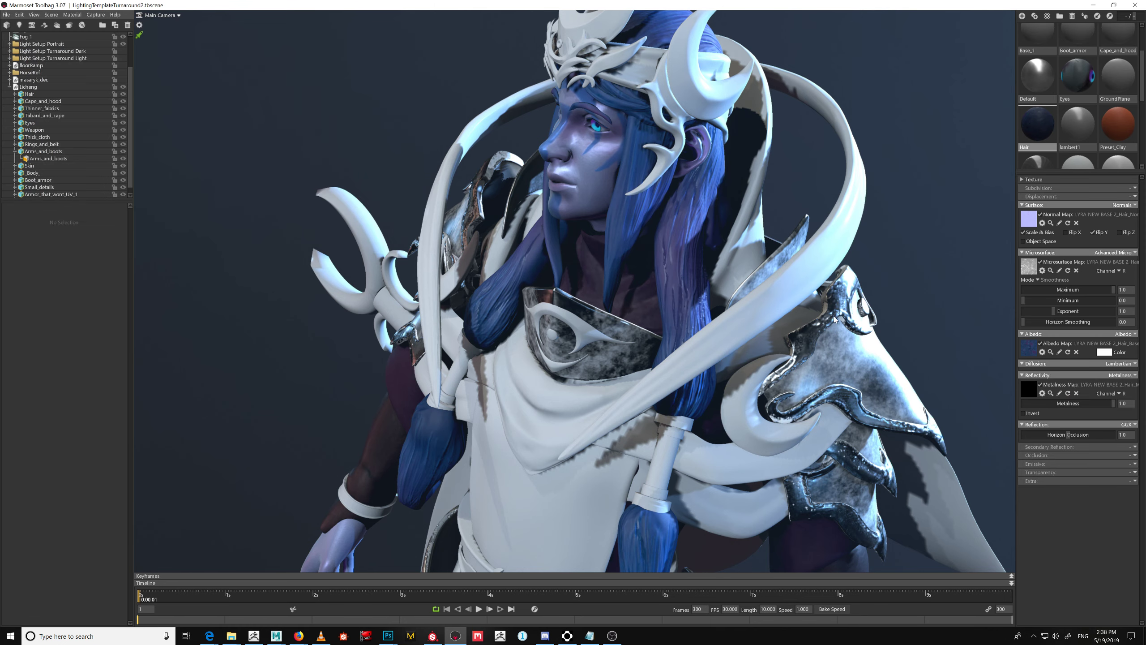
Change the Hair material's microsurface model to Roughness
{"action": "left_click_drag", "start_coordinate": [834, 317], "coordinate": [884, 313], "text": "alt"}
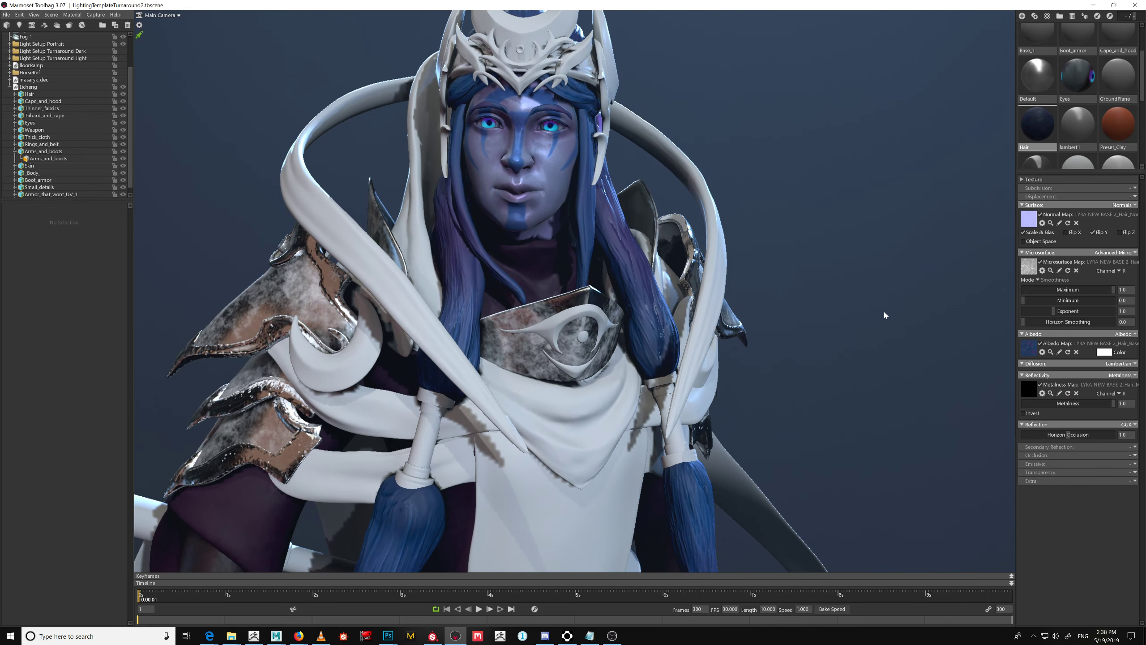
{"action": "middle_click_drag", "start_coordinate": [888, 363], "coordinate": [879, 344], "text": "alt"}
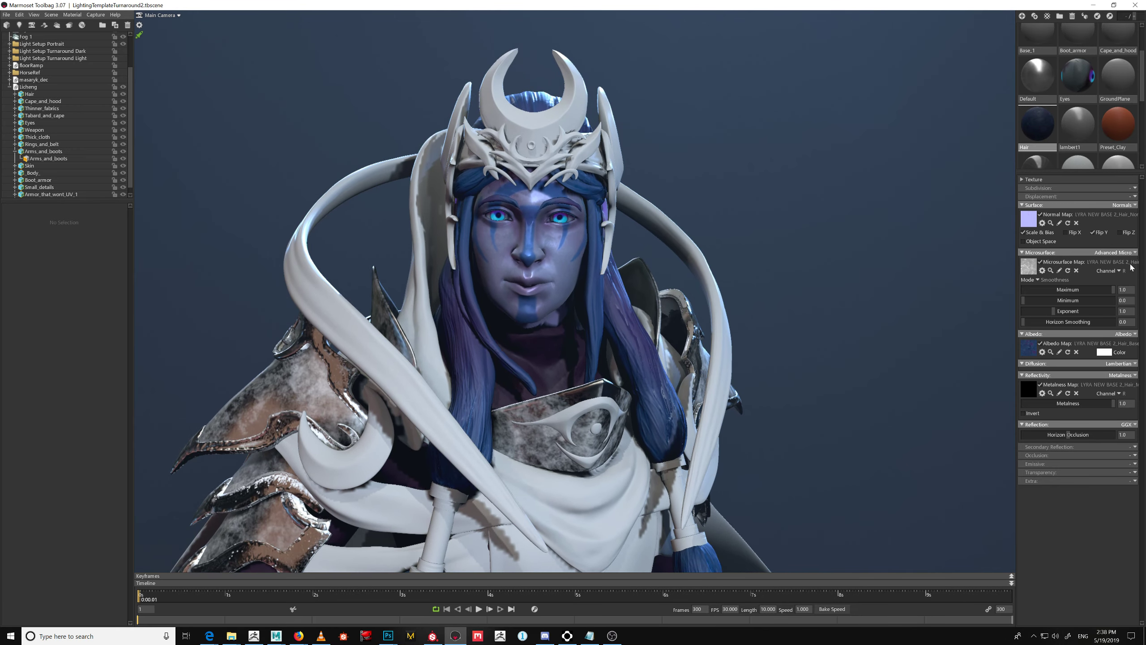
{"action": "left_click", "coordinate": [1116, 253]}
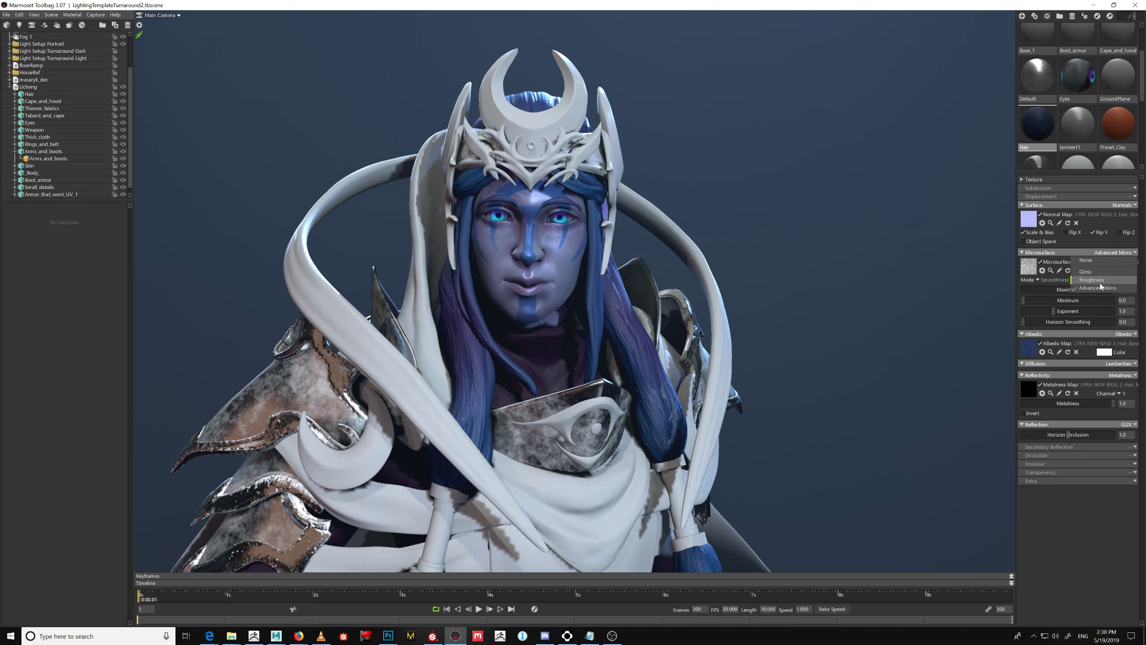
{"action": "left_click", "coordinate": [1101, 282]}
{"action": "left_click_drag", "start_coordinate": [912, 387], "coordinate": [901, 386], "text": "alt"}
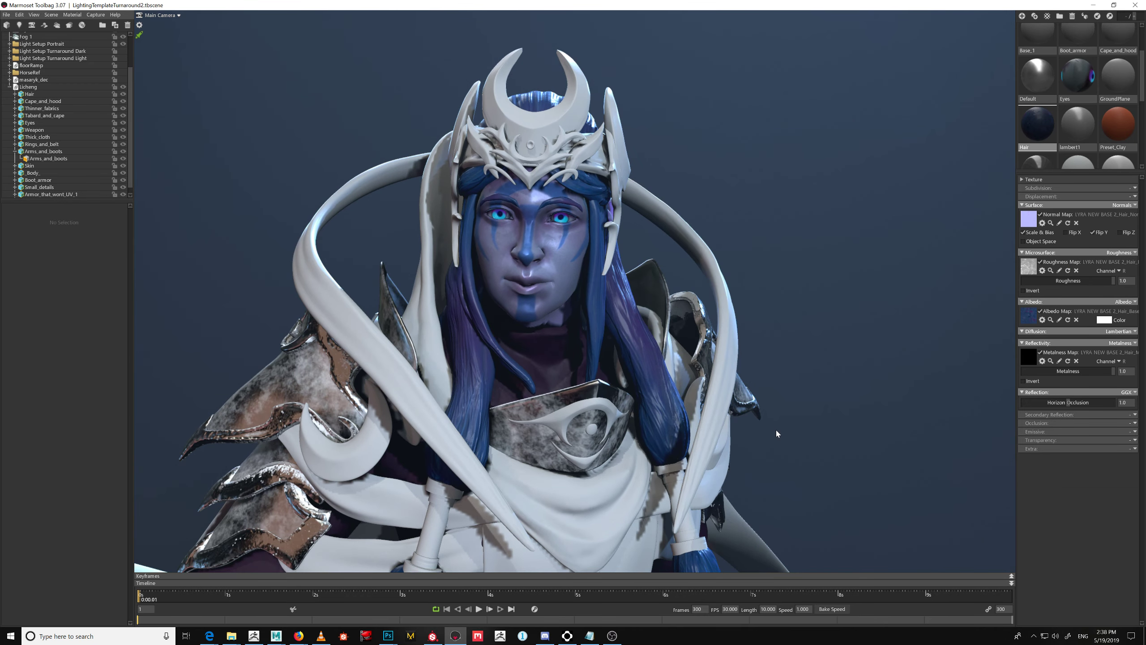
{"action": "left_click_drag", "start_coordinate": [776, 434], "coordinate": [746, 422]}
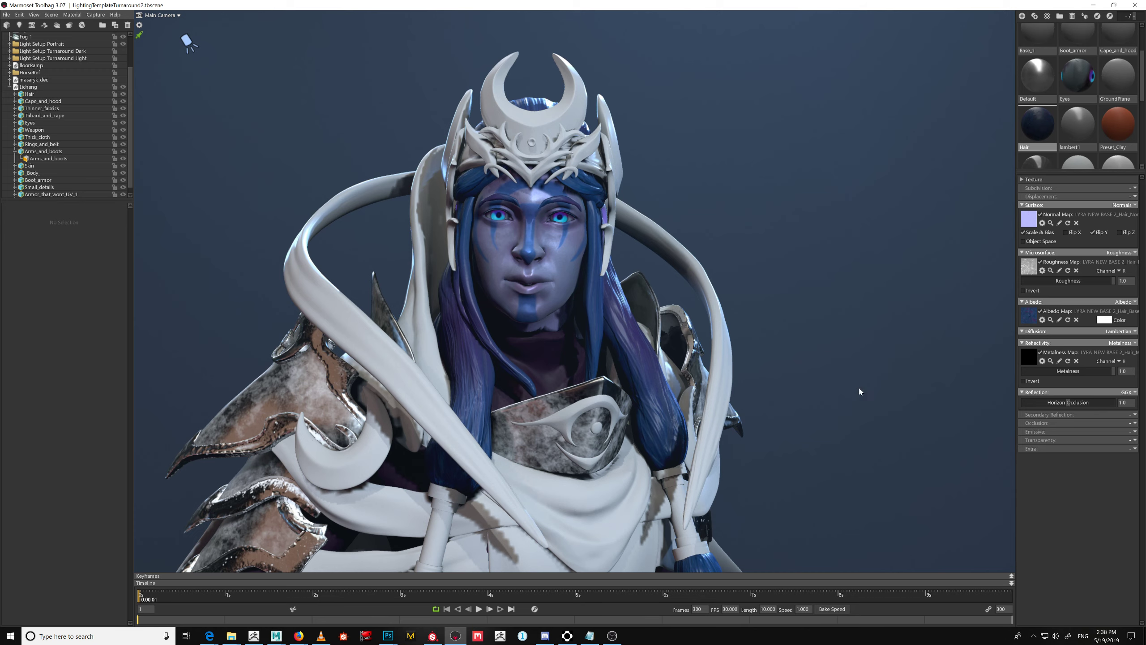
{"action": "left_click_drag", "start_coordinate": [788, 418], "coordinate": [760, 431]}
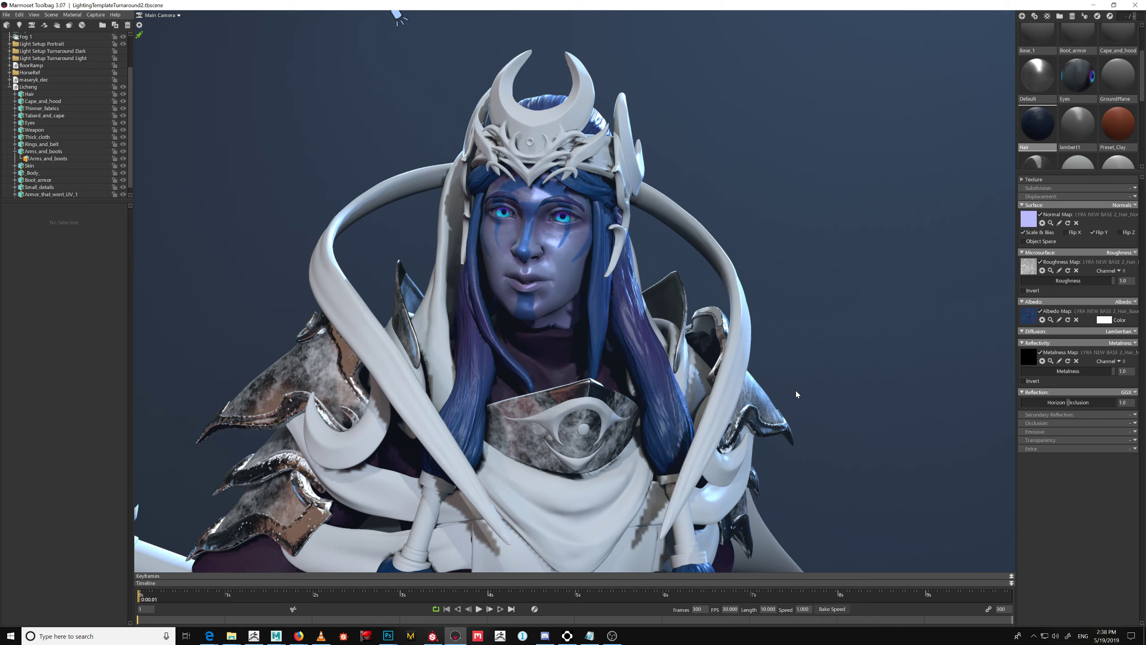
{"action": "left_click_drag", "start_coordinate": [797, 394], "coordinate": [733, 432]}
{"action": "left_click_drag", "start_coordinate": [737, 372], "coordinate": [754, 416]}
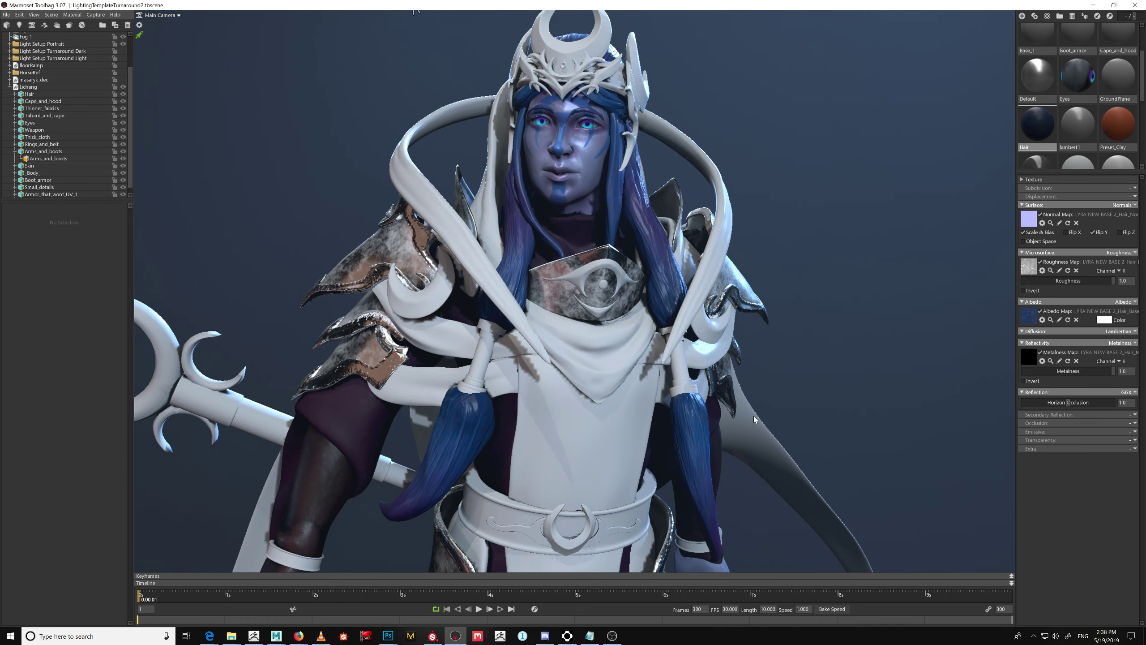
Compare the Hair material's inverted roughness map at 0.466 with the uninverted map at a roughness of 1.0
{"action": "middle_click_drag", "start_coordinate": [940, 268], "coordinate": [899, 321]}
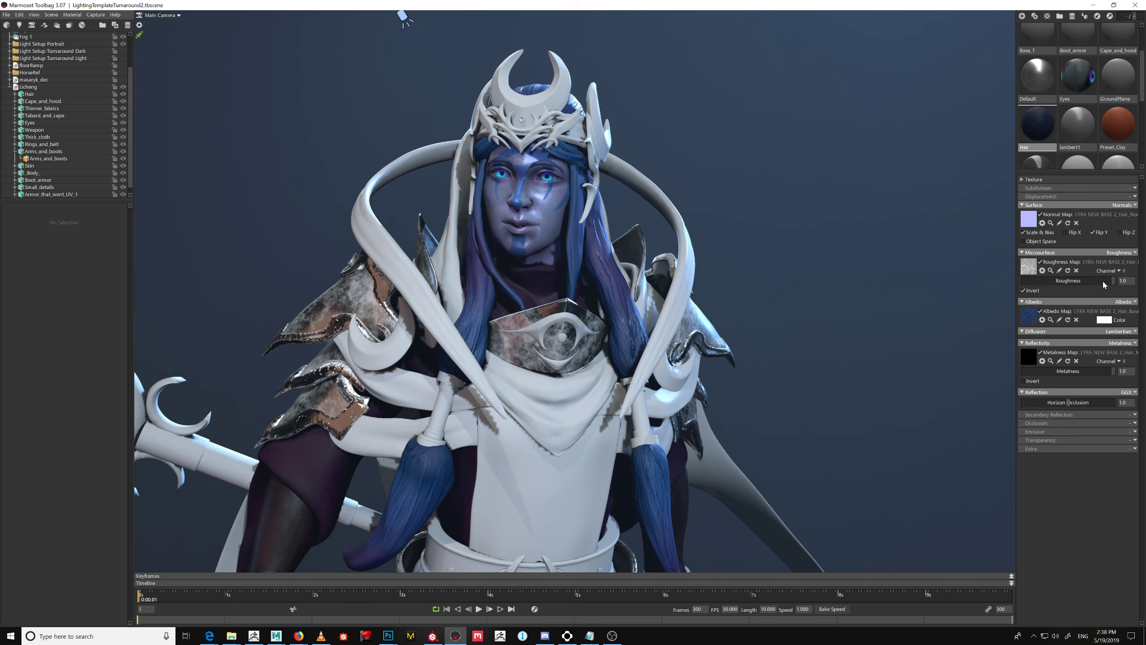
{"action": "left_click_drag", "start_coordinate": [1114, 280], "coordinate": [1067, 282]}
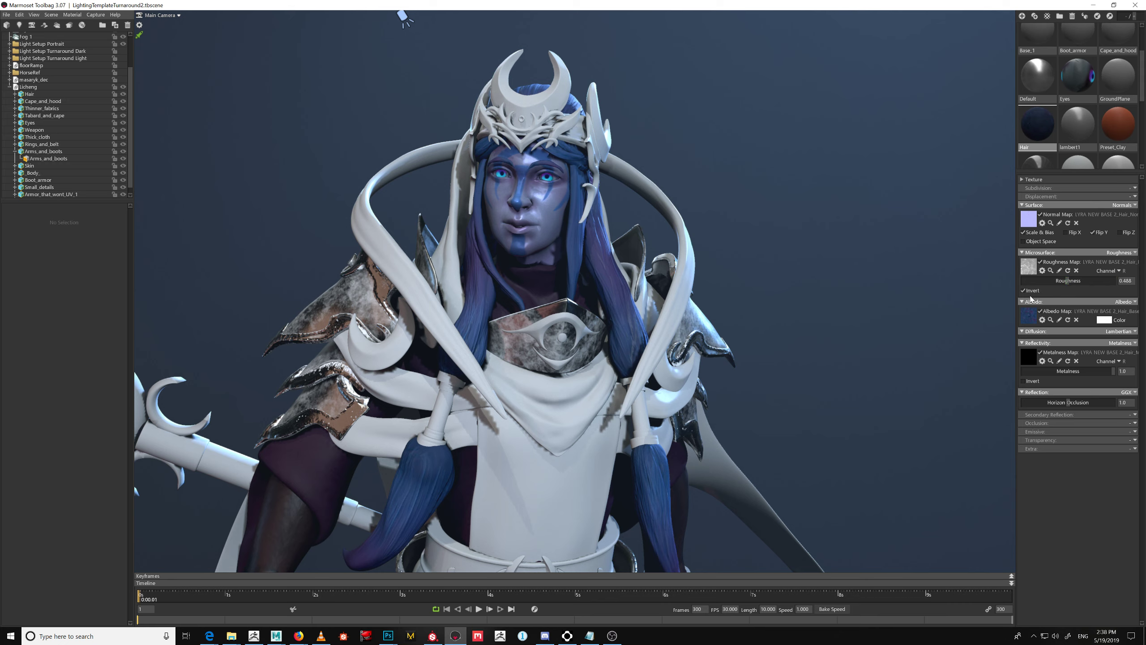
{"action": "left_click", "coordinate": [1031, 291]}
{"action": "mouse_move", "coordinate": [1068, 282]}
{"action": "left_mouse_down"}
{"action": "mouse_move", "coordinate": [1029, 284]}
{"action": "mouse_move", "coordinate": [1126, 290]}
{"action": "left_mouse_up"}
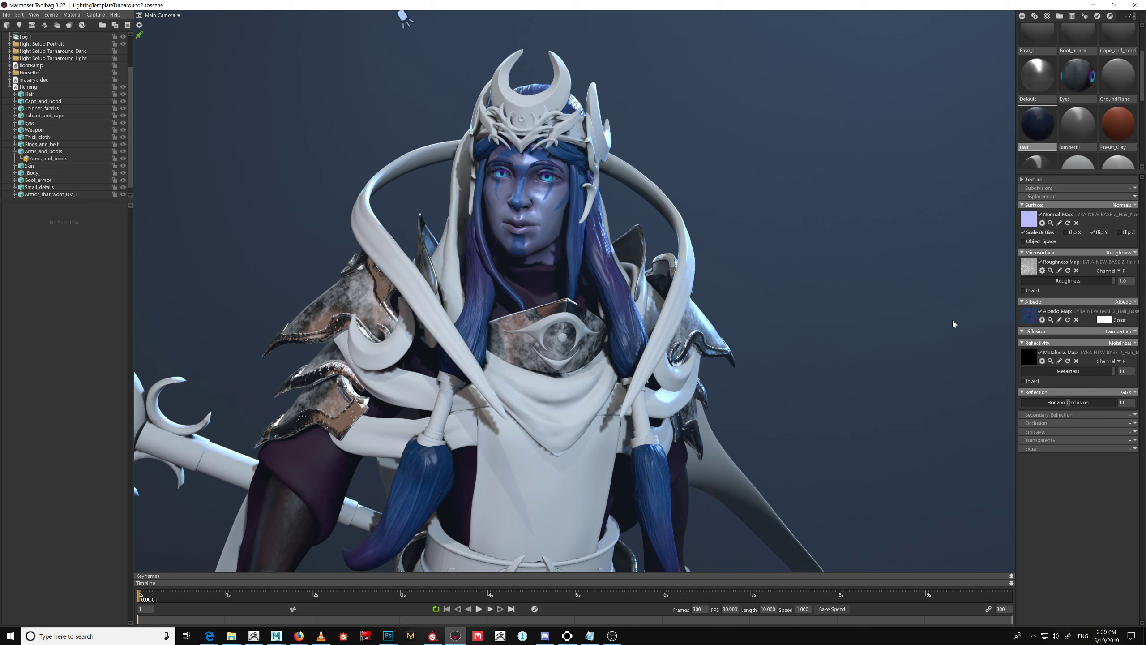
{"action": "left_click_drag", "start_coordinate": [843, 356], "coordinate": [910, 358]}
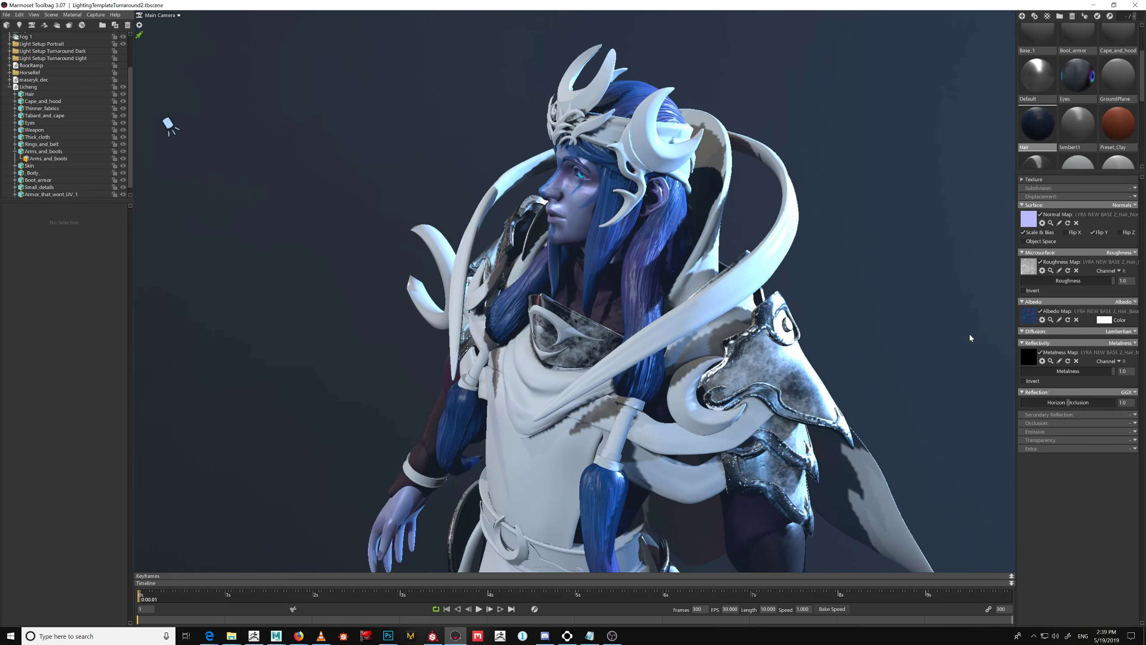
Invert the Hair material's roughness map with roughness at 0.463, and turn off Flip Y for its normal map
{"action": "left_click", "coordinate": [1031, 291]}
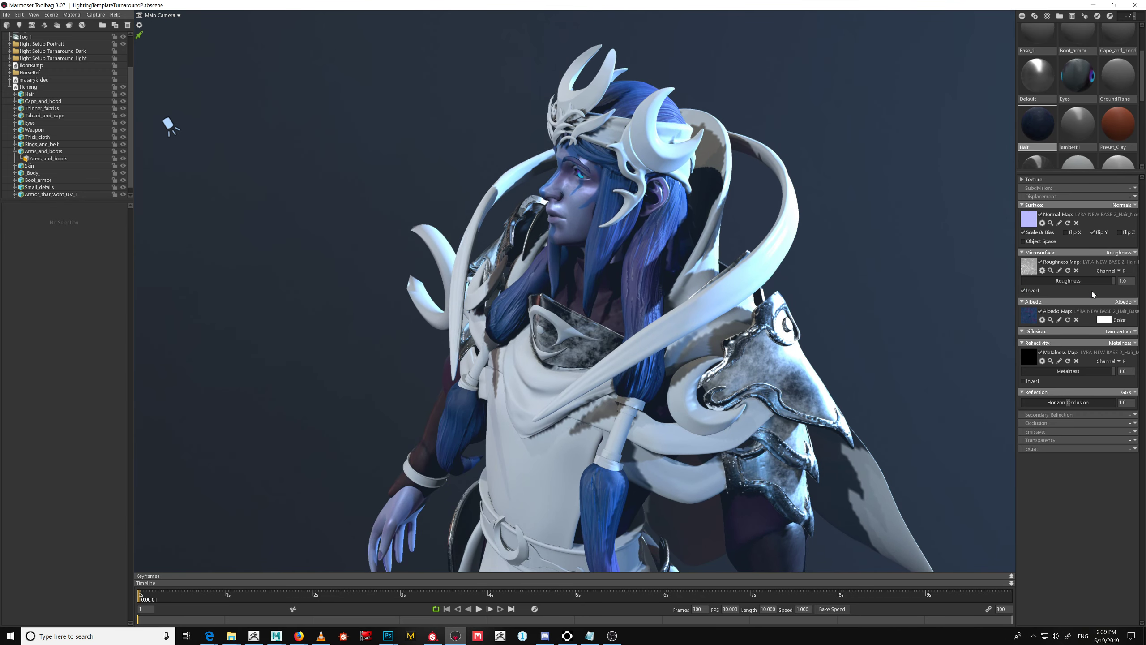
{"action": "left_click", "coordinate": [1066, 280]}
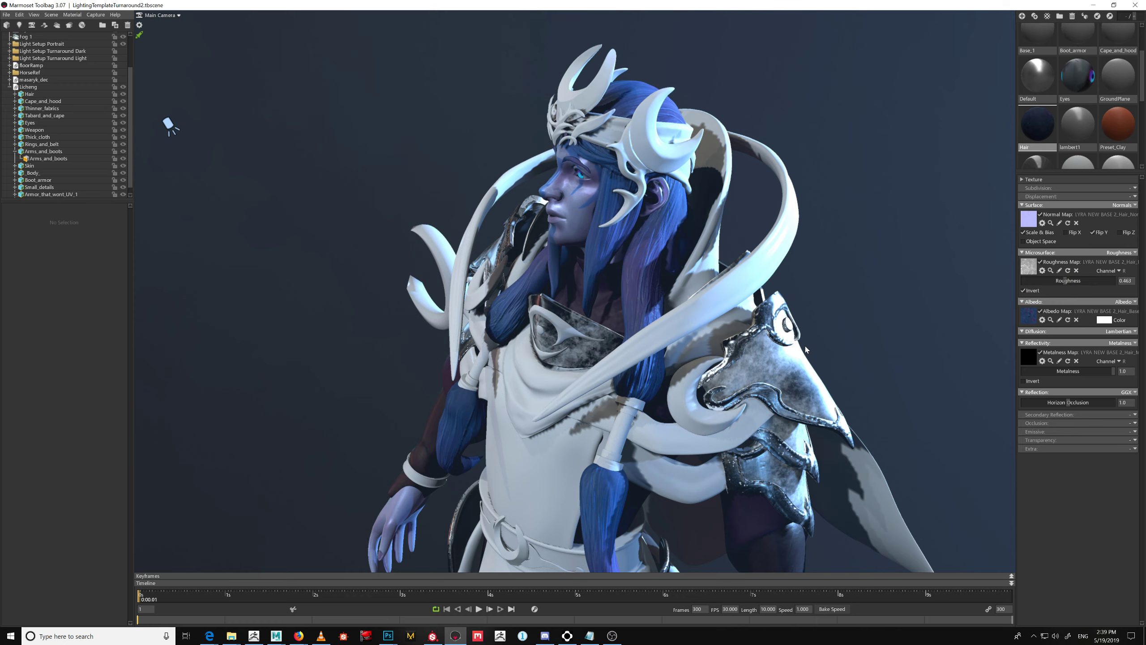
{"action": "left_click_drag", "start_coordinate": [805, 346], "coordinate": [892, 335]}
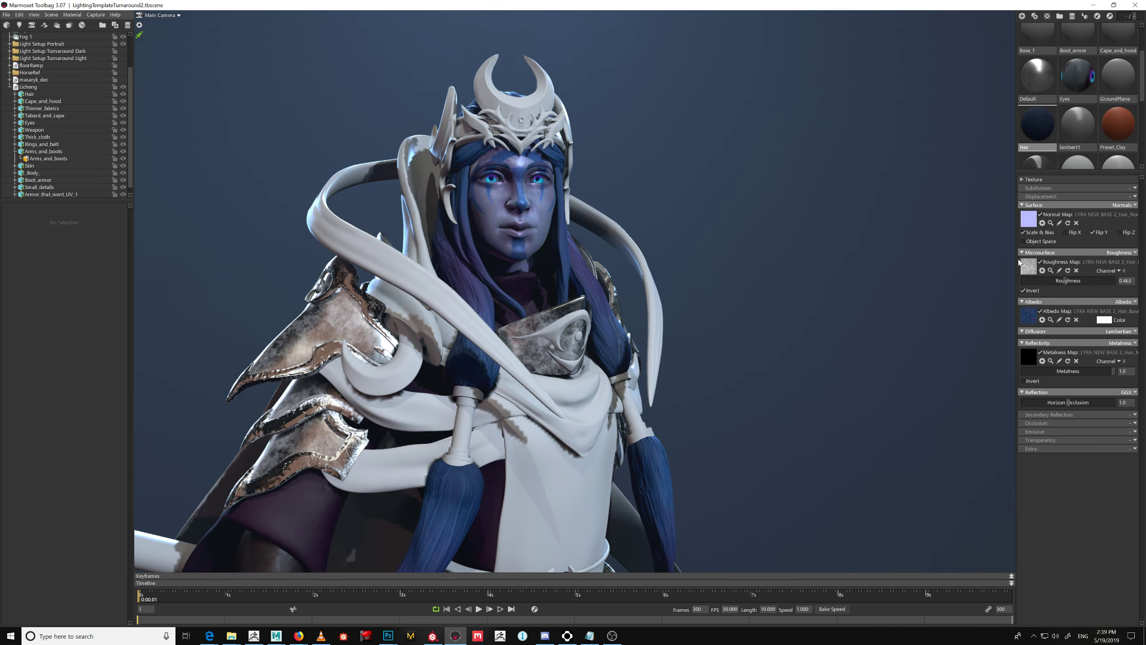
{"action": "left_click", "coordinate": [1093, 232]}
{"action": "left_click_drag", "start_coordinate": [944, 342], "coordinate": [999, 314]}
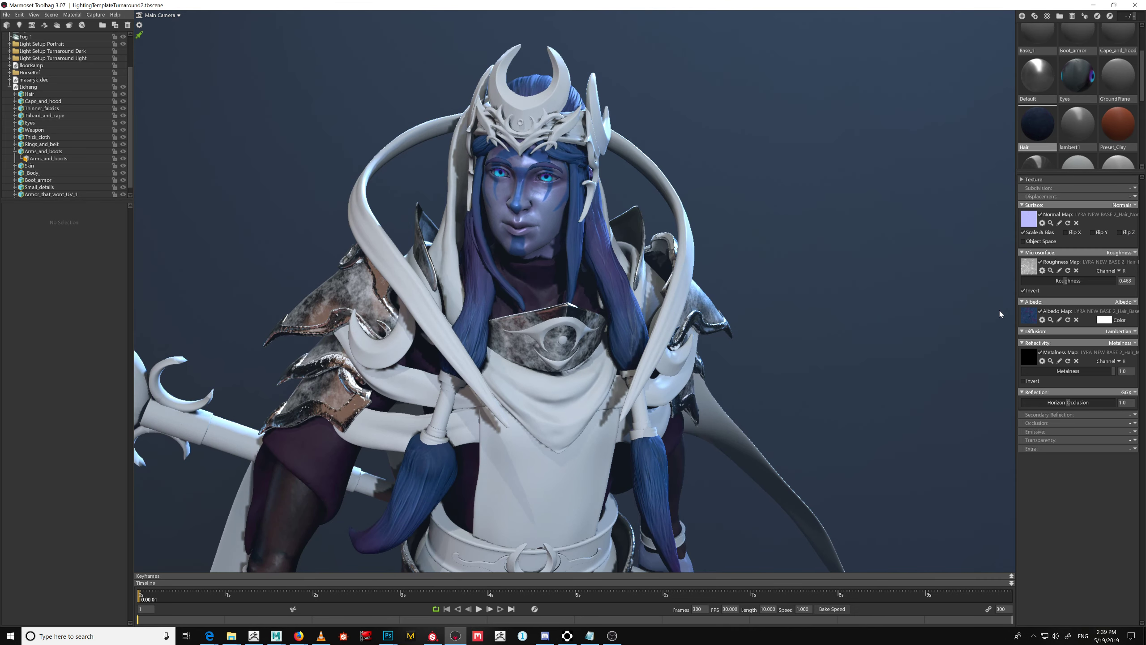
Lower the Hair material's roughness to 0.33 and inspect the hair up close
{"action": "mouse_move", "coordinate": [1056, 281]}
{"action": "left_mouse_down"}
{"action": "mouse_move", "coordinate": [1040, 282]}
{"action": "mouse_move", "coordinate": [1052, 291]}
{"action": "left_mouse_up"}
{"action": "left_click", "coordinate": [1083, 285]}
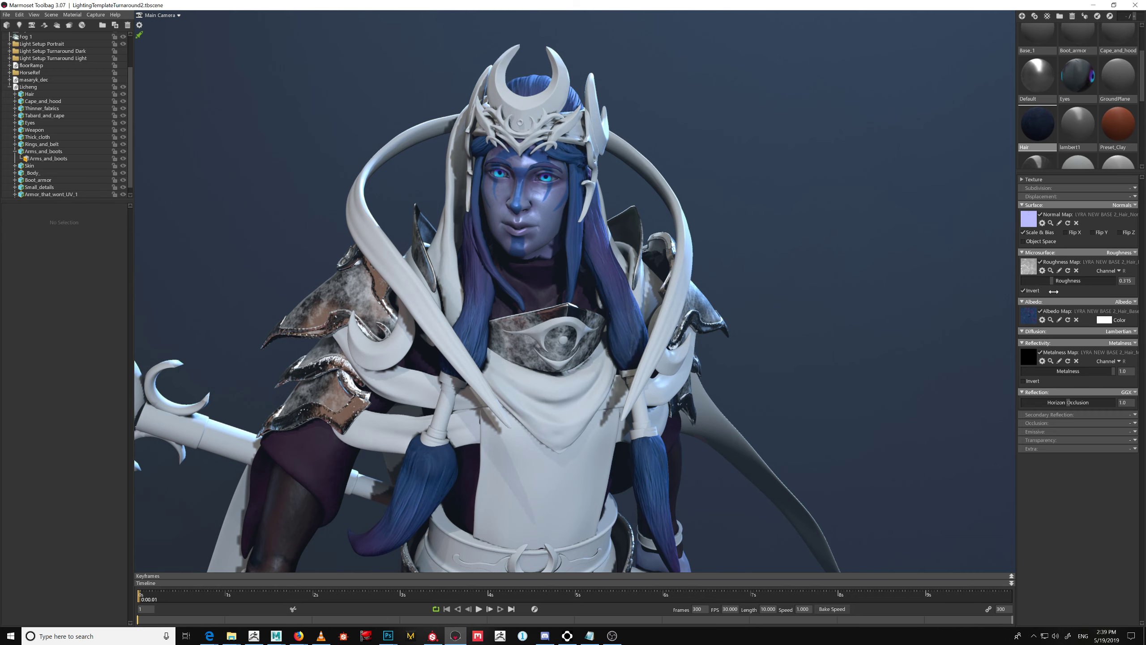
{"action": "left_click_drag", "start_coordinate": [817, 318], "coordinate": [867, 311]}
{"action": "scroll", "coordinate": [864, 316], "scroll_direction": "up", "scroll_amount": 1}
{"action": "scroll", "coordinate": [869, 318], "scroll_direction": "up", "scroll_amount": 1}
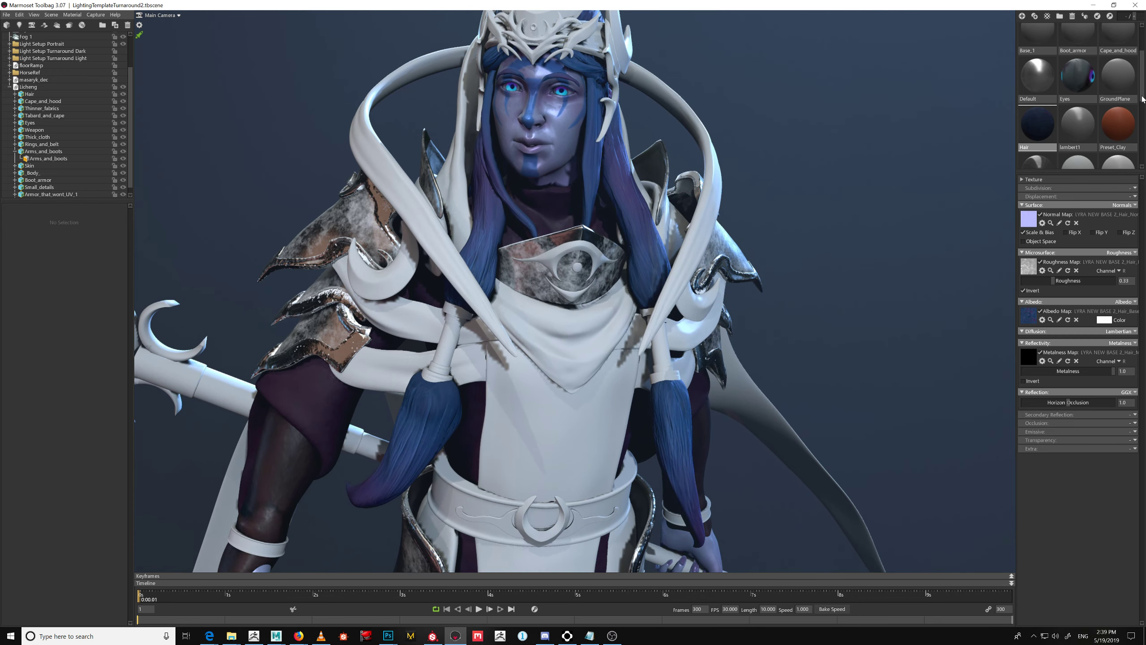
Switch the Hair material's diffusion to Subsurface Scatter and set its scatter depth to 21 mm
{"action": "scroll", "coordinate": [1141, 93], "scroll_direction": "down", "scroll_amount": 2}
{"action": "scroll", "coordinate": [1141, 90], "scroll_direction": "up", "scroll_amount": 3}
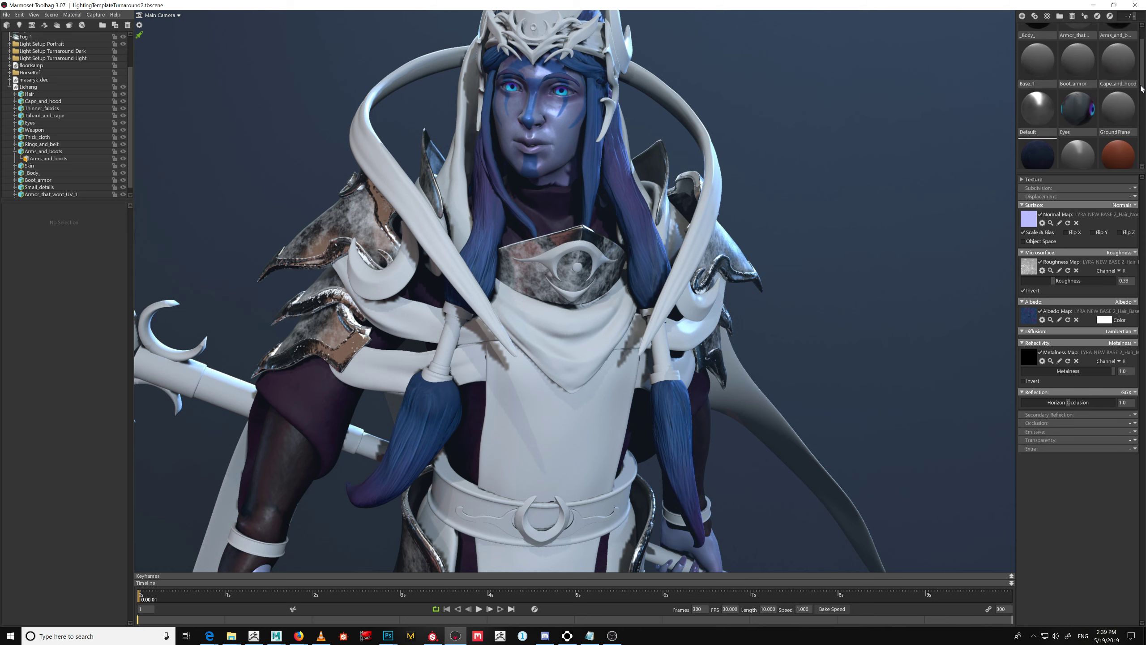
{"action": "left_click_drag", "start_coordinate": [1142, 89], "coordinate": [1142, 92]}
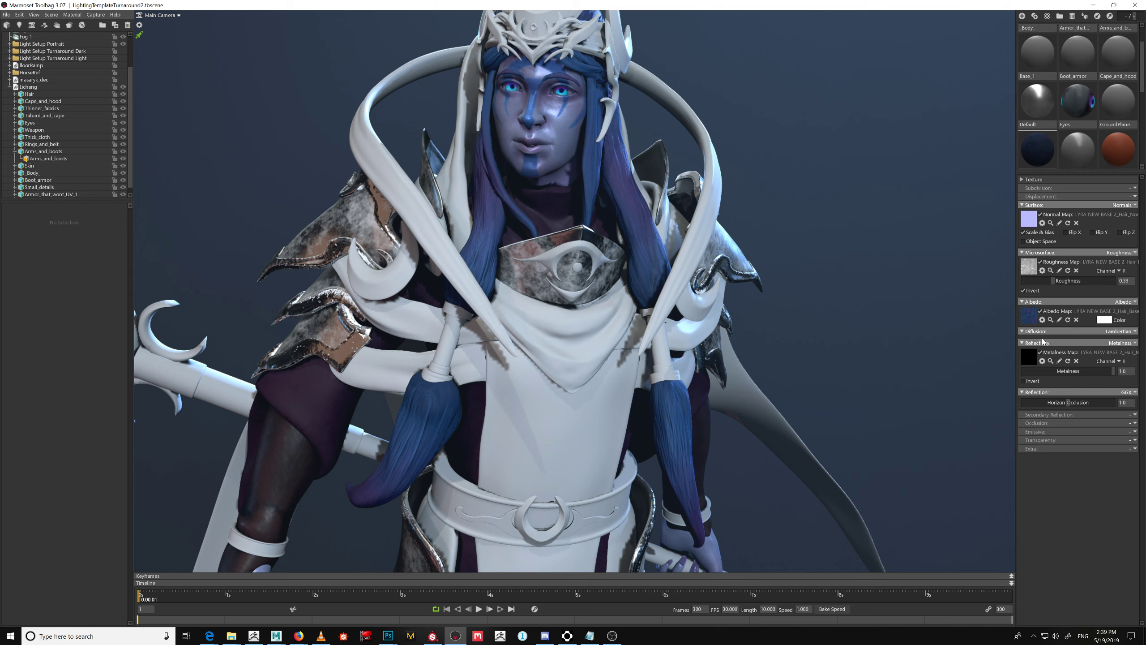
{"action": "left_click", "coordinate": [1125, 333]}
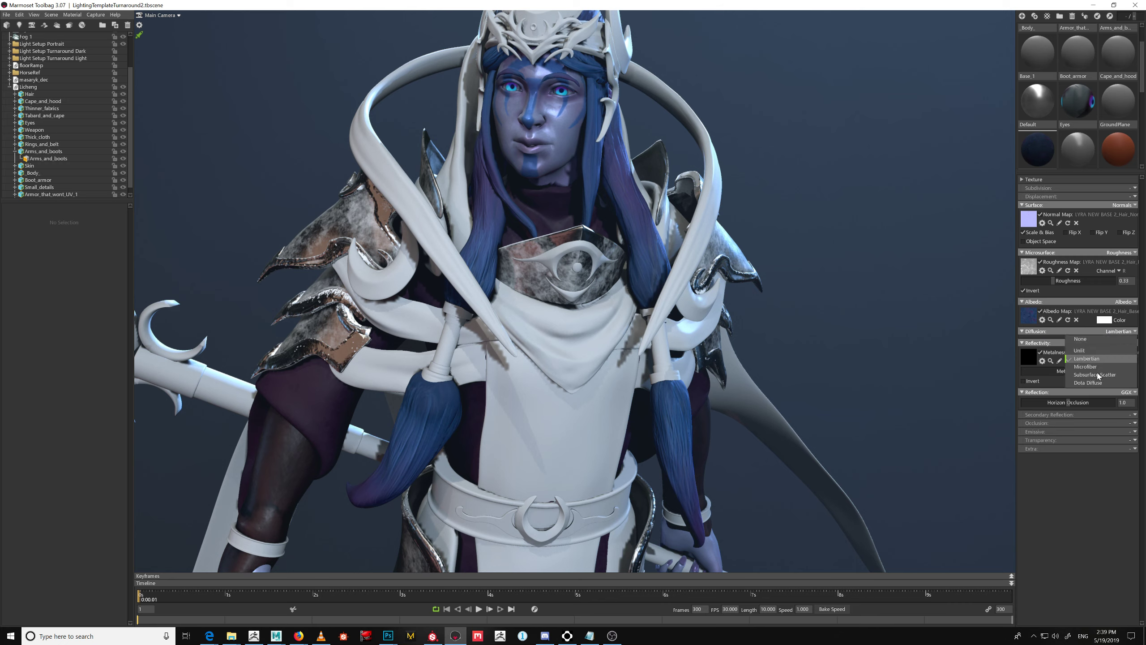
{"action": "left_click", "coordinate": [1095, 375]}
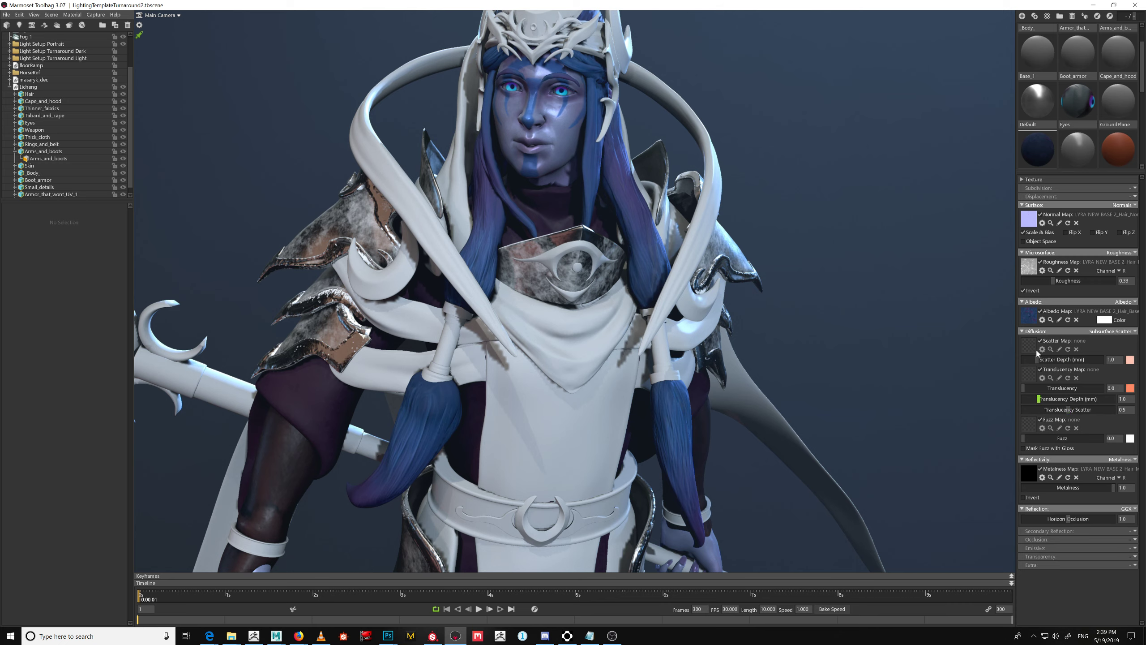
{"action": "left_click_drag", "start_coordinate": [1046, 360], "coordinate": [1053, 360]}
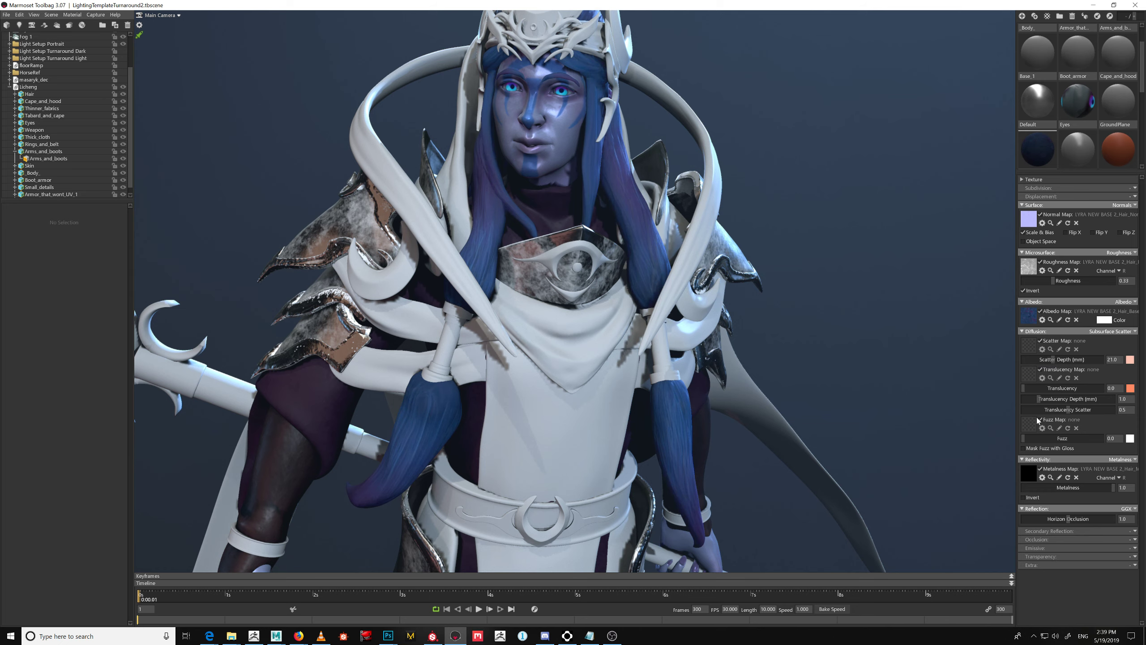
Set the Hair material's fuzz to 0.142 and inspect the effect on the character
{"action": "mouse_move", "coordinate": [1048, 438]}
{"action": "left_mouse_down"}
{"action": "mouse_move", "coordinate": [1064, 438]}
{"action": "mouse_move", "coordinate": [1035, 447]}
{"action": "left_mouse_up"}
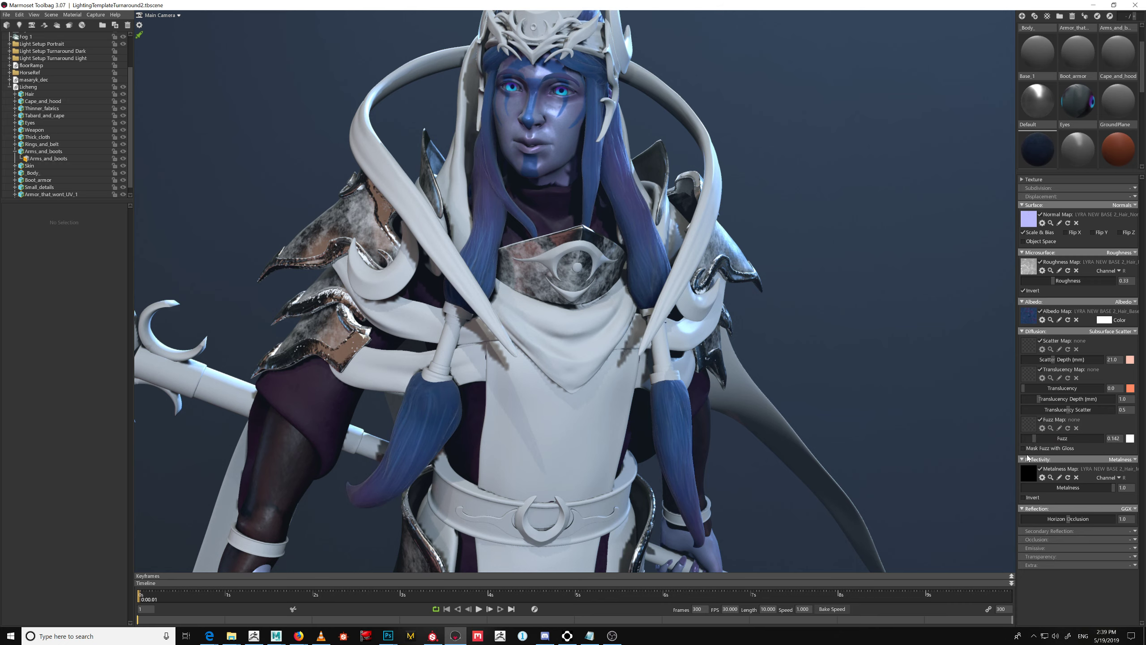
{"action": "left_click", "coordinate": [1024, 448]}
{"action": "right_click_drag", "start_coordinate": [848, 318], "coordinate": [747, 263]}
{"action": "left_click_drag", "start_coordinate": [747, 264], "coordinate": [910, 359]}
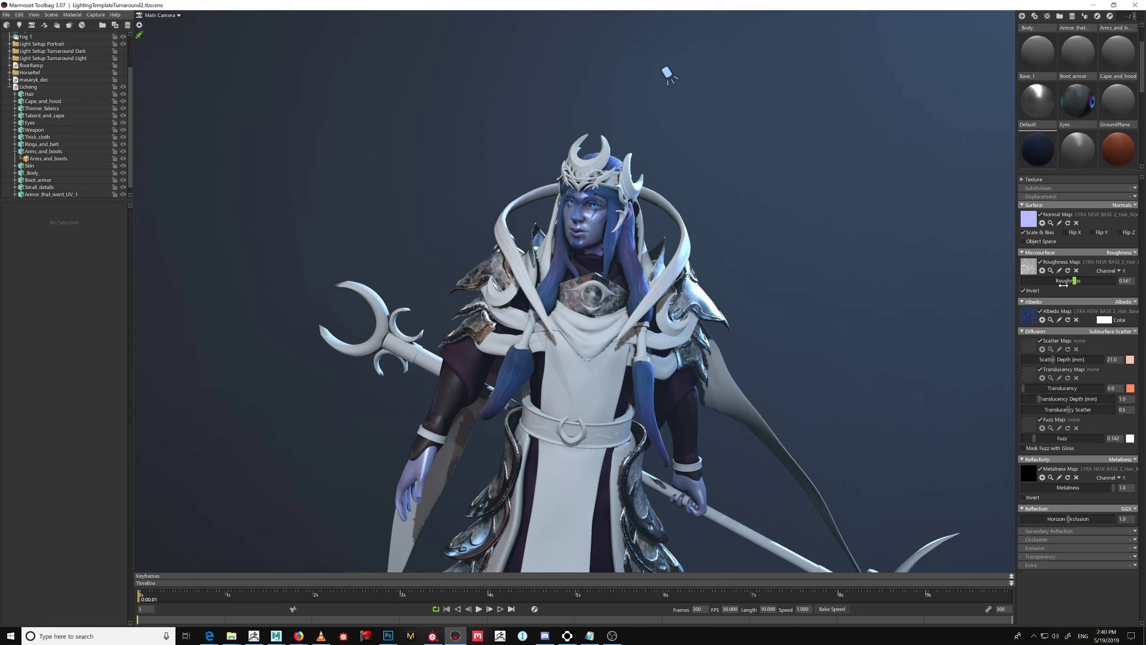
Set the Hair material's roughness to 0.162 and check the hair from several angles and distances
{"action": "left_click_drag", "start_coordinate": [1064, 284], "coordinate": [1039, 291]}
{"action": "left_click_drag", "start_coordinate": [847, 324], "coordinate": [863, 275]}
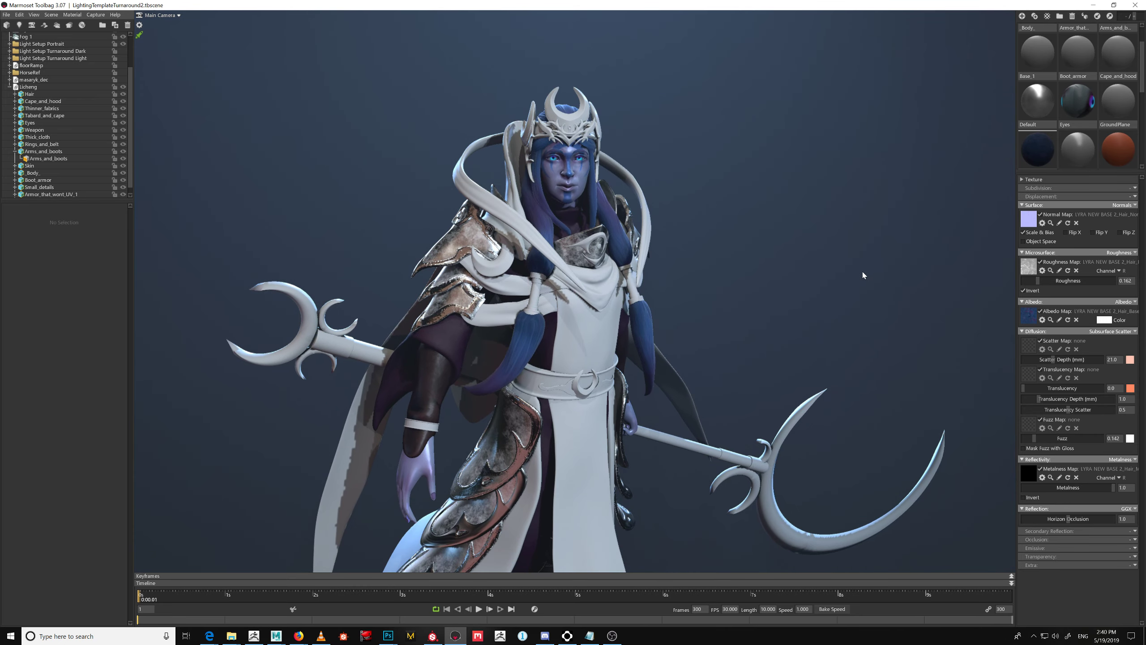
{"action": "middle_click_drag", "start_coordinate": [863, 275], "coordinate": [934, 119]}
{"action": "left_click_drag", "start_coordinate": [858, 253], "coordinate": [781, 271]}
{"action": "right_click_drag", "start_coordinate": [781, 271], "coordinate": [738, 354]}
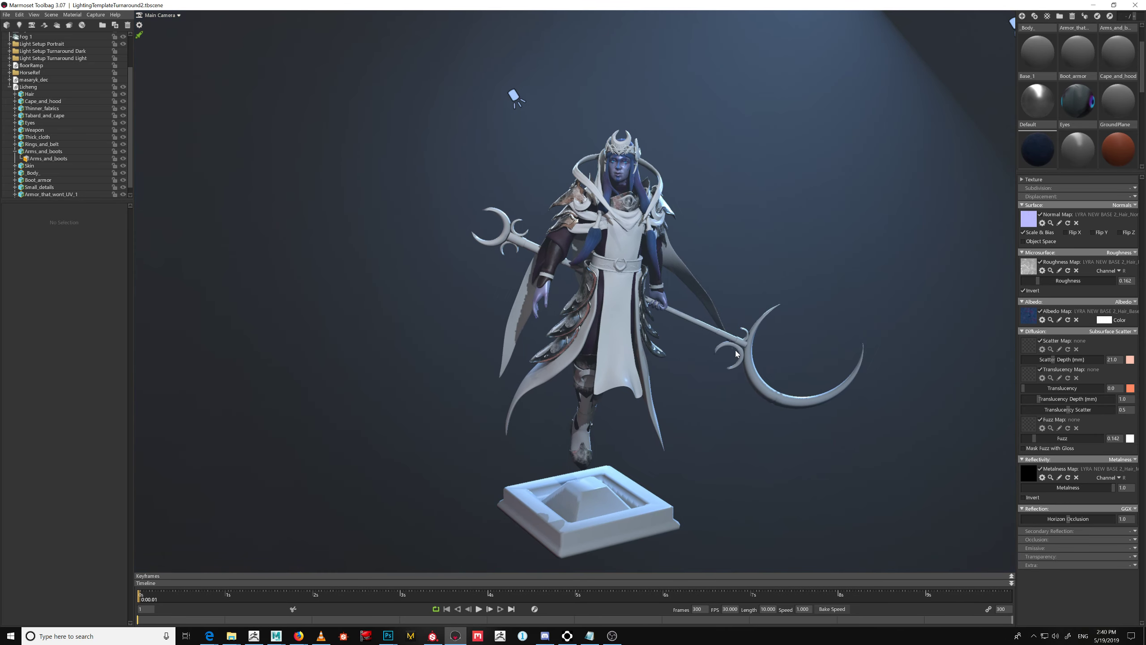
{"action": "middle_click_drag", "start_coordinate": [784, 291], "coordinate": [737, 333]}
{"action": "right_click_drag", "start_coordinate": [753, 369], "coordinate": [894, 289]}
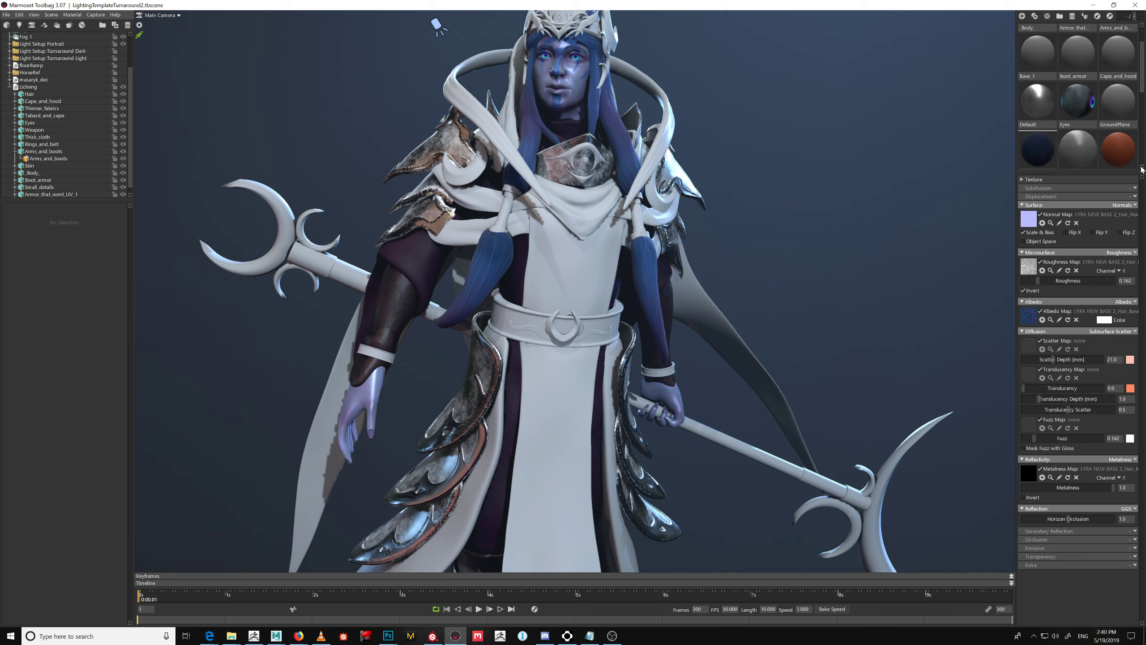
Open the settings of the Tabard_and_cape material in the material library
{"action": "left_click_drag", "start_coordinate": [1142, 90], "coordinate": [1127, 159]}
{"action": "left_click", "coordinate": [1098, 89]}
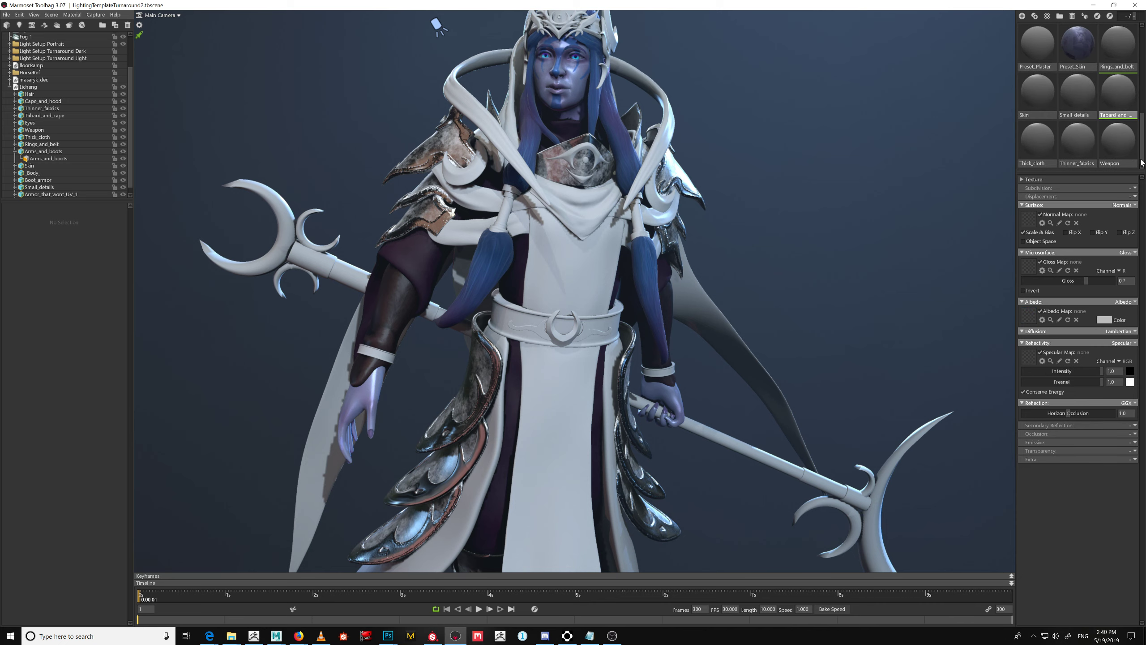
Save the scene as a new file in the 5-19-2019 folder, replacing the 2 in the existing scene's file name with Intro
{"action": "left_click", "coordinate": [6, 15]}
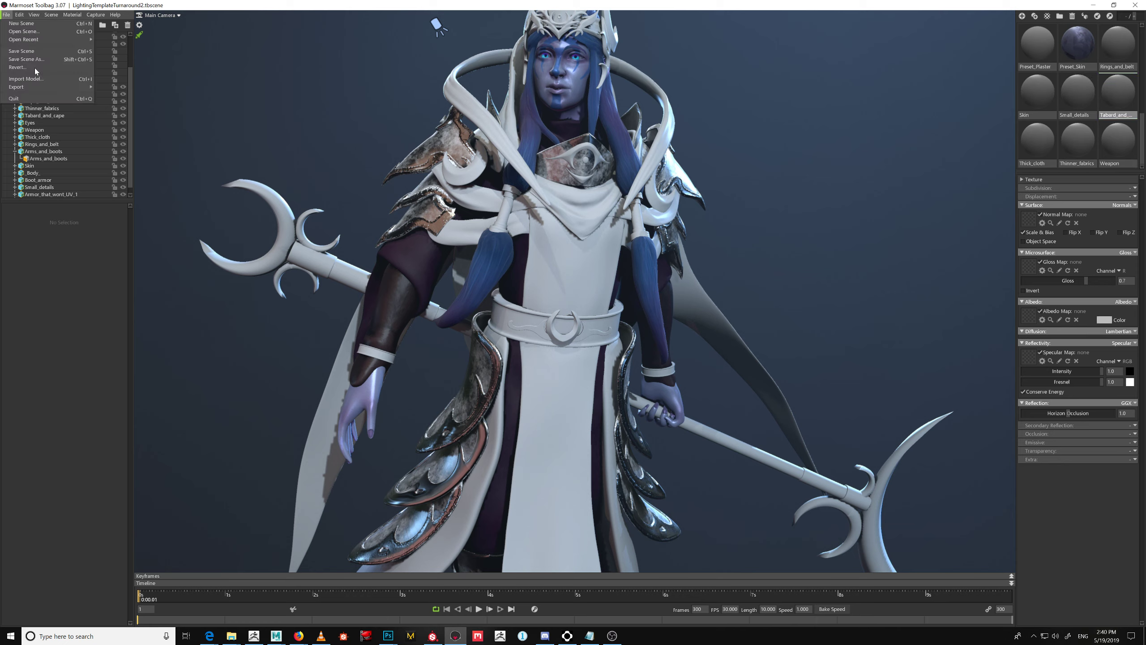
{"action": "left_click", "coordinate": [37, 62]}
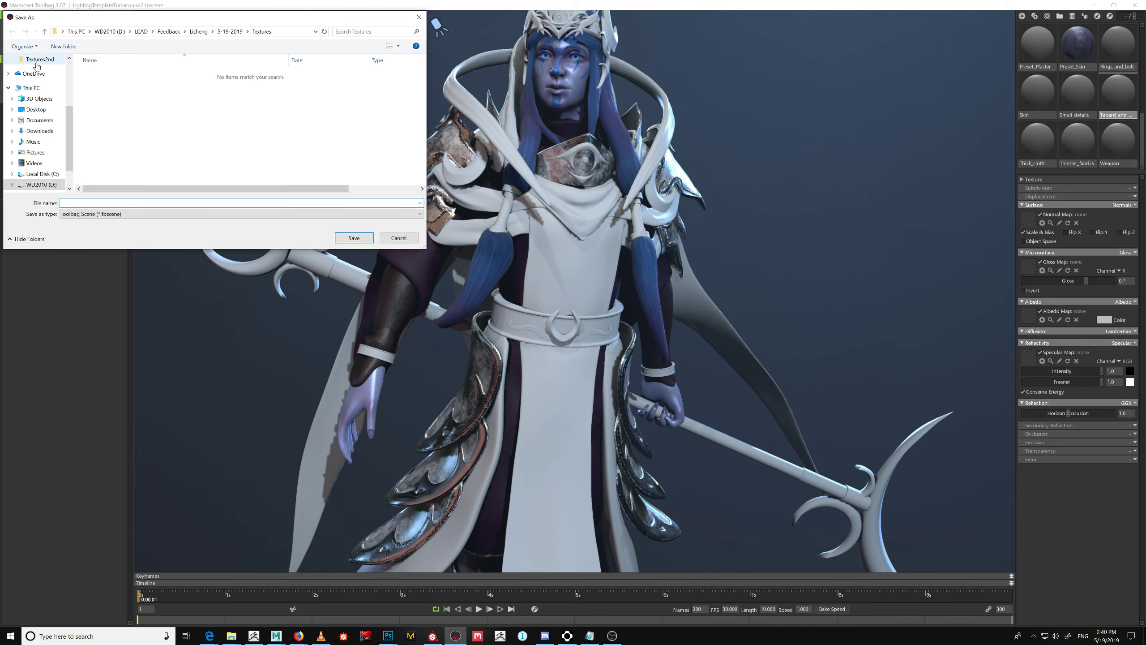
{"action": "left_click", "coordinate": [233, 31]}
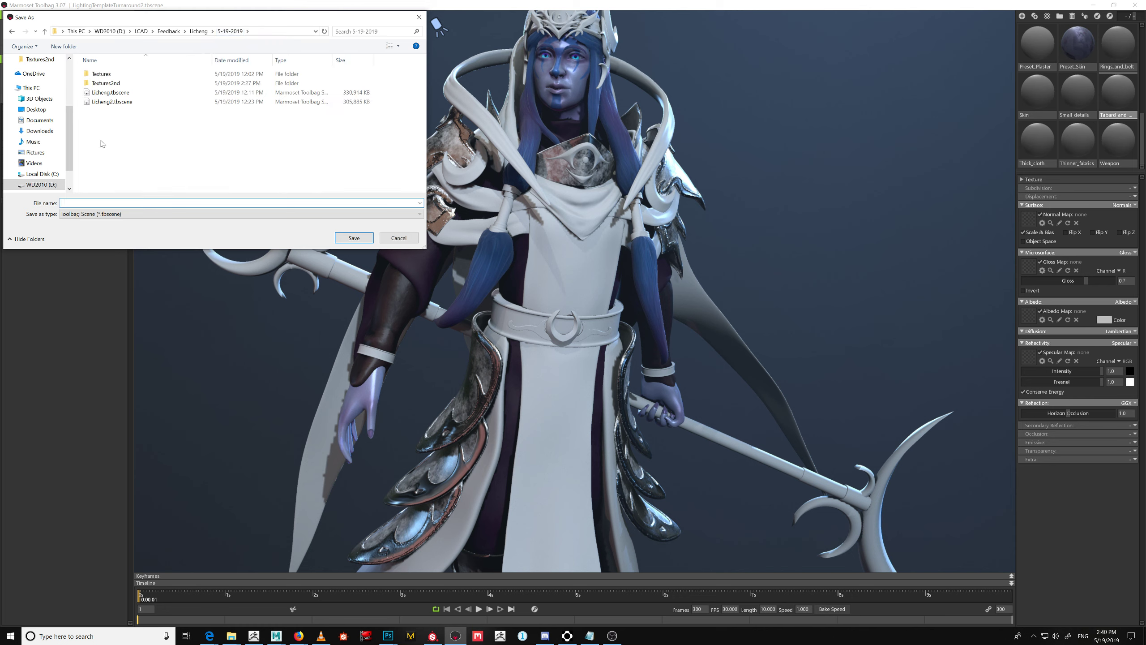
{"action": "left_click", "coordinate": [112, 102]}
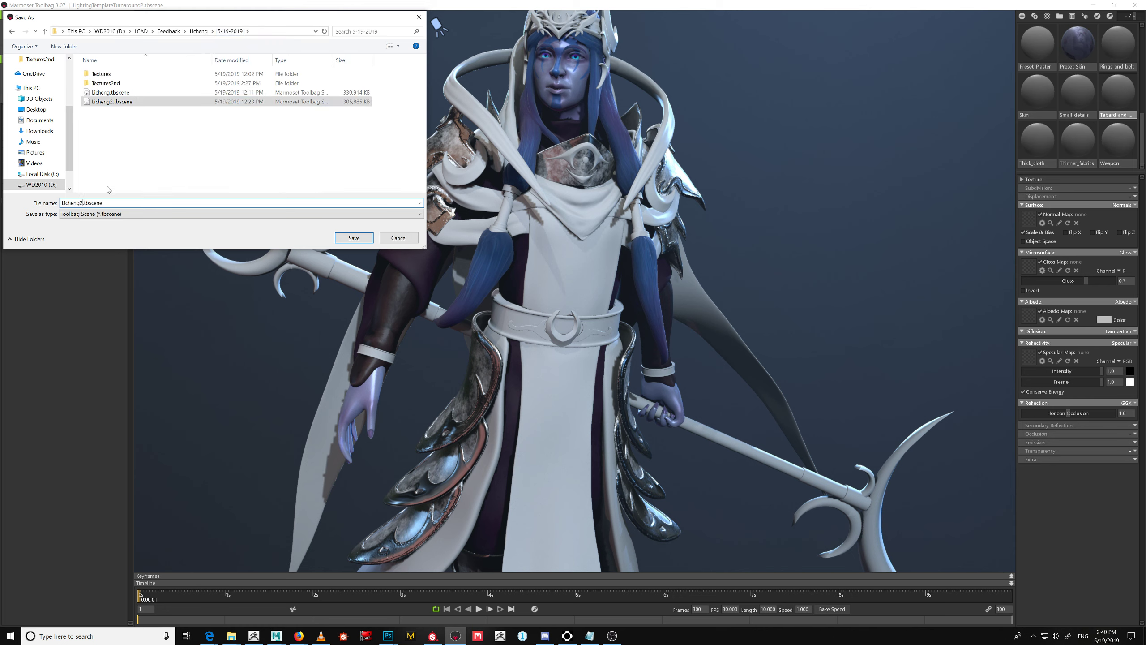
{"action": "key", "text": "BackSpace"}
{"action": "type", "text": "Intro"}
{"action": "key", "text": "Return"}
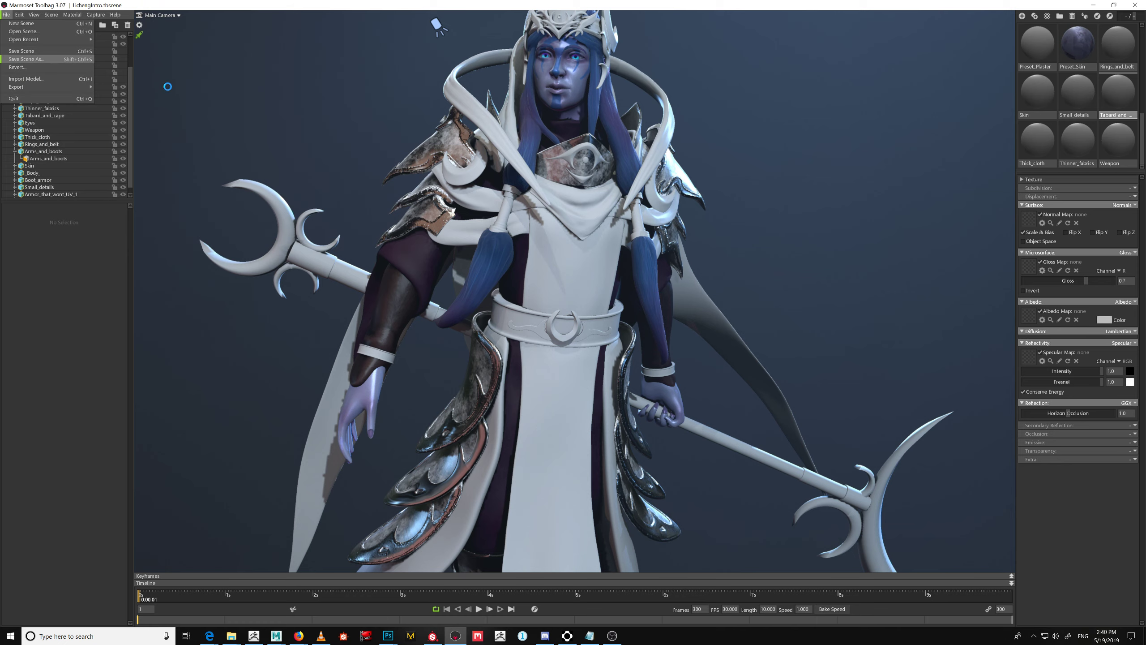
Open the recently used scene from the 5-19-2019 folder whose file name ends in 2
{"action": "left_click", "coordinate": [6, 15]}
{"action": "mouse_move", "coordinate": [27, 41]}
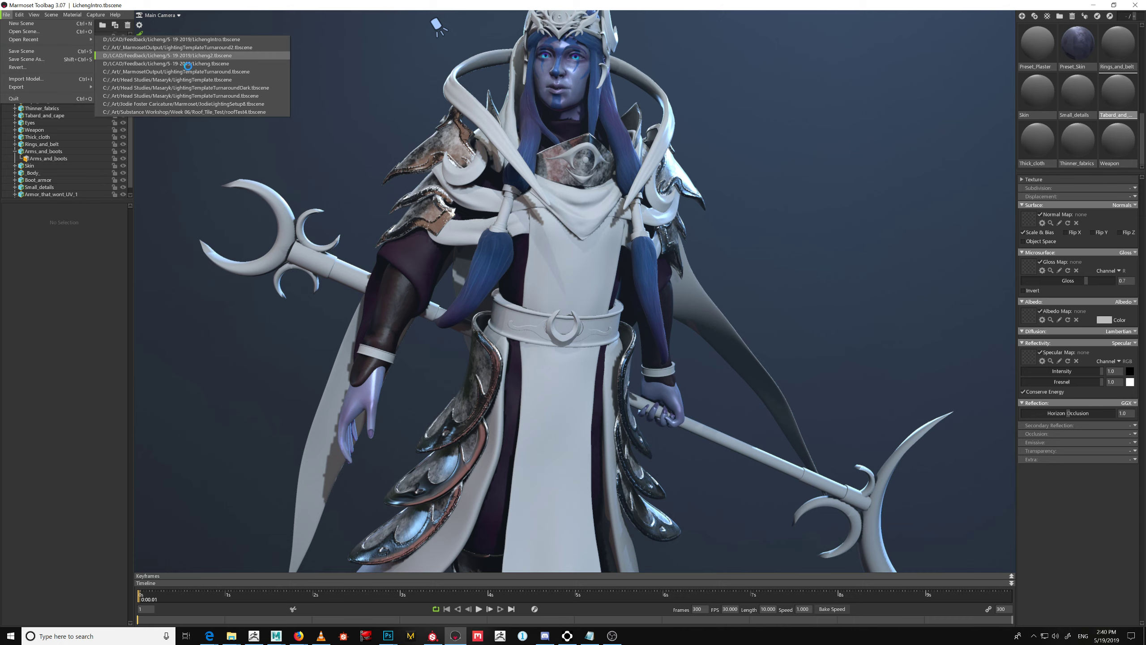
{"action": "left_click", "coordinate": [178, 56]}
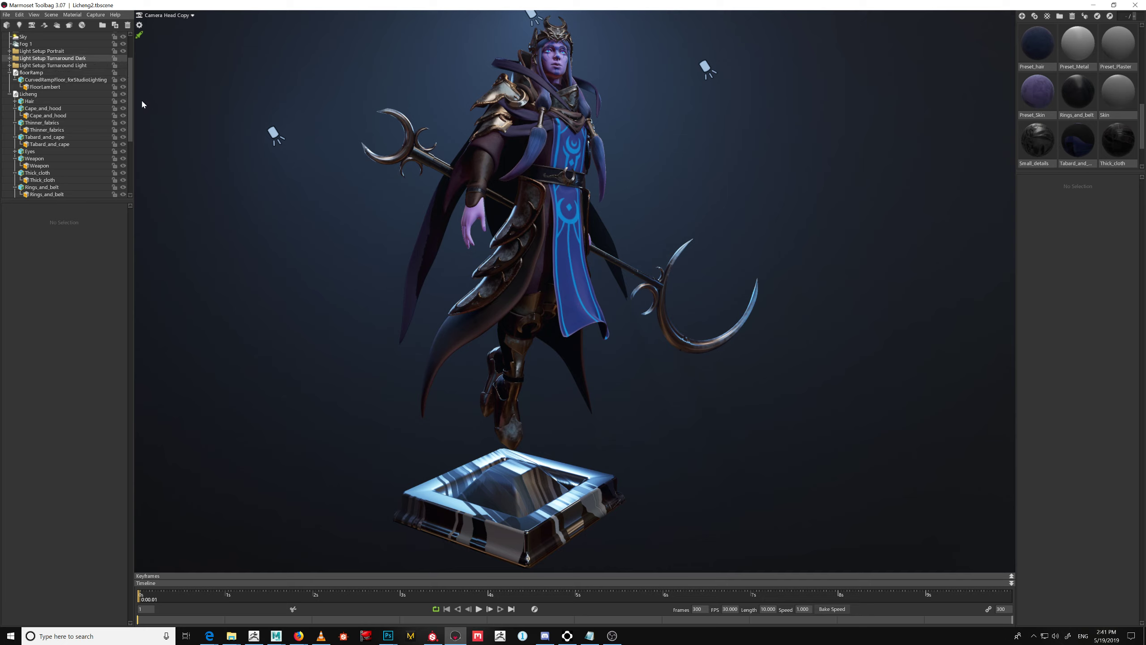
Look through the scene's materials, switch the viewport to Main Camera and examine the full textured character
{"action": "left_click_drag", "start_coordinate": [134, 78], "coordinate": [134, 46]}
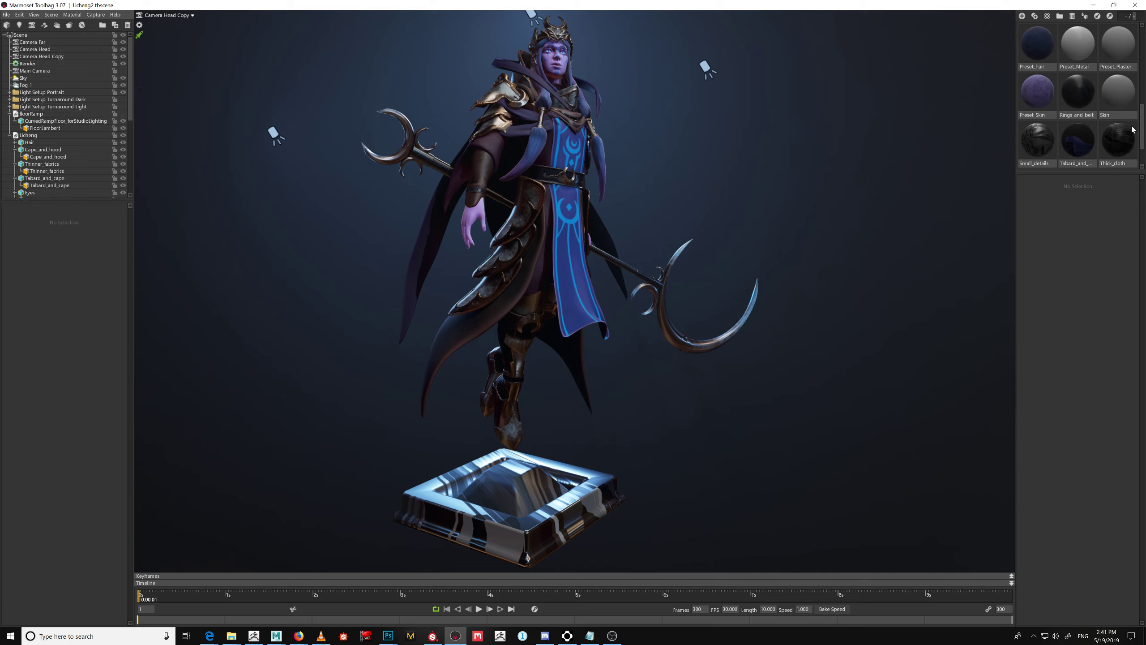
{"action": "left_click", "coordinate": [1145, 57]}
{"action": "left_click", "coordinate": [1145, 57]}
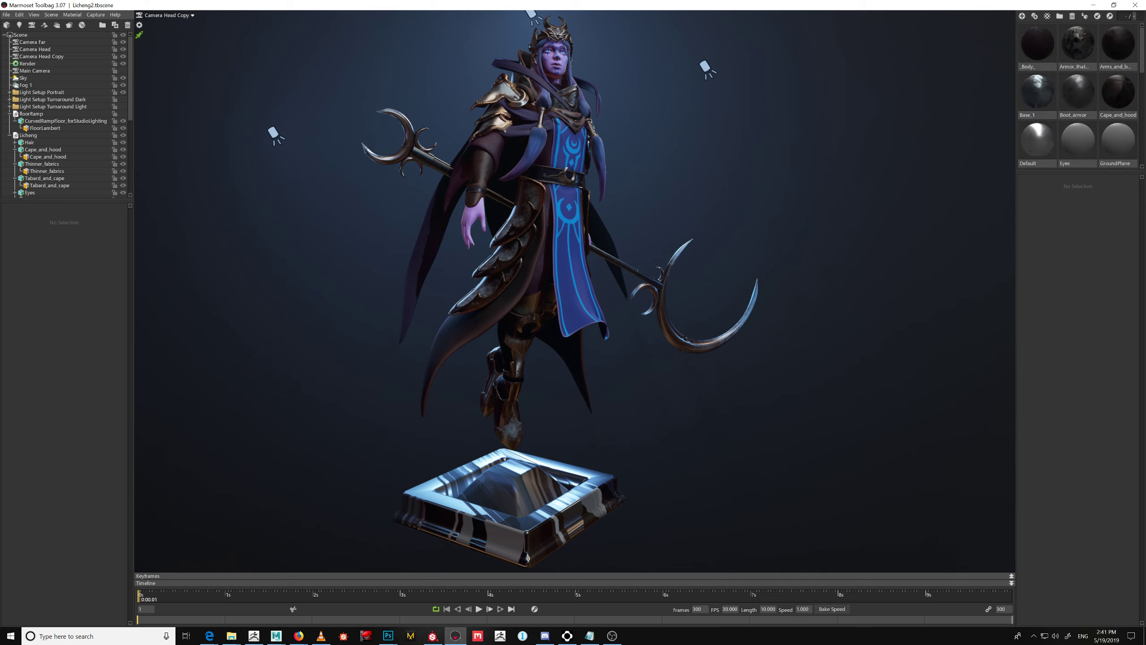
{"action": "left_click", "coordinate": [1144, 104]}
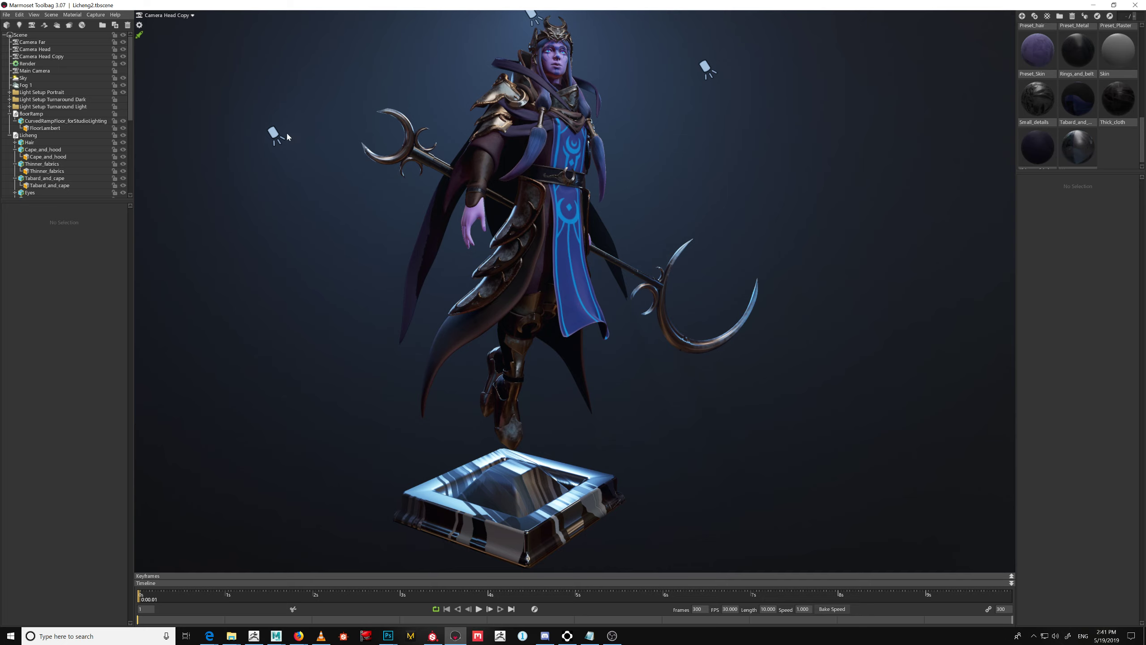
{"action": "left_click", "coordinate": [171, 16]}
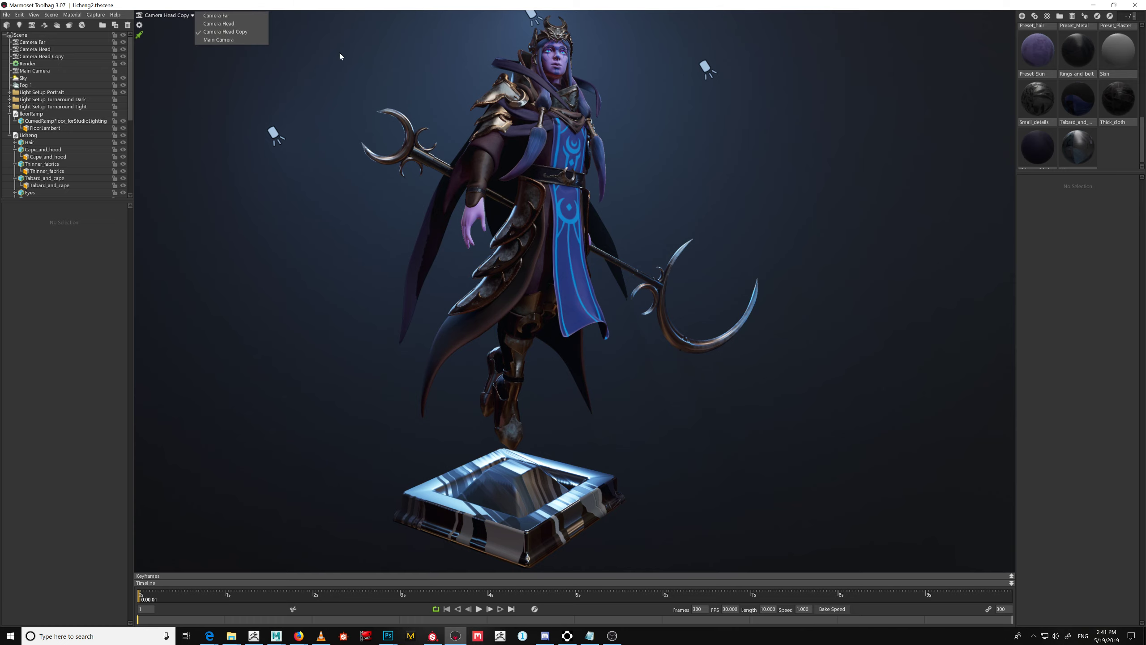
{"action": "left_click", "coordinate": [219, 40]}
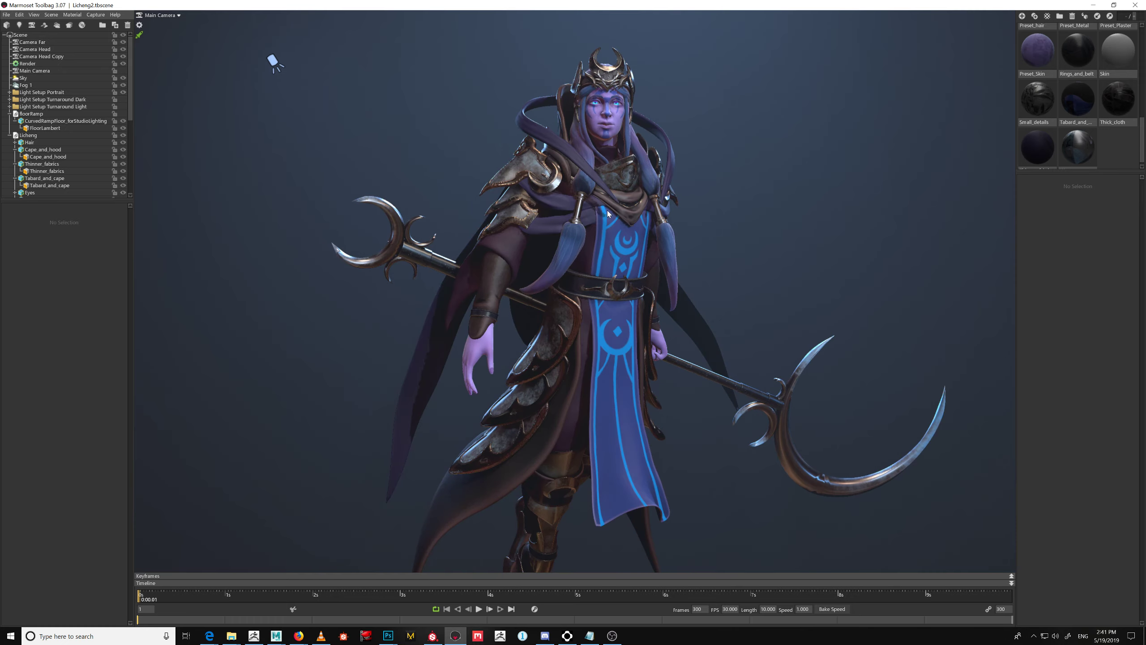
{"action": "left_click_drag", "start_coordinate": [608, 211], "coordinate": [635, 234], "text": "alt"}
{"action": "scroll", "coordinate": [610, 223], "scroll_direction": "down", "scroll_amount": 5}
{"action": "right_click_drag", "start_coordinate": [636, 234], "coordinate": [722, 320], "text": "alt"}
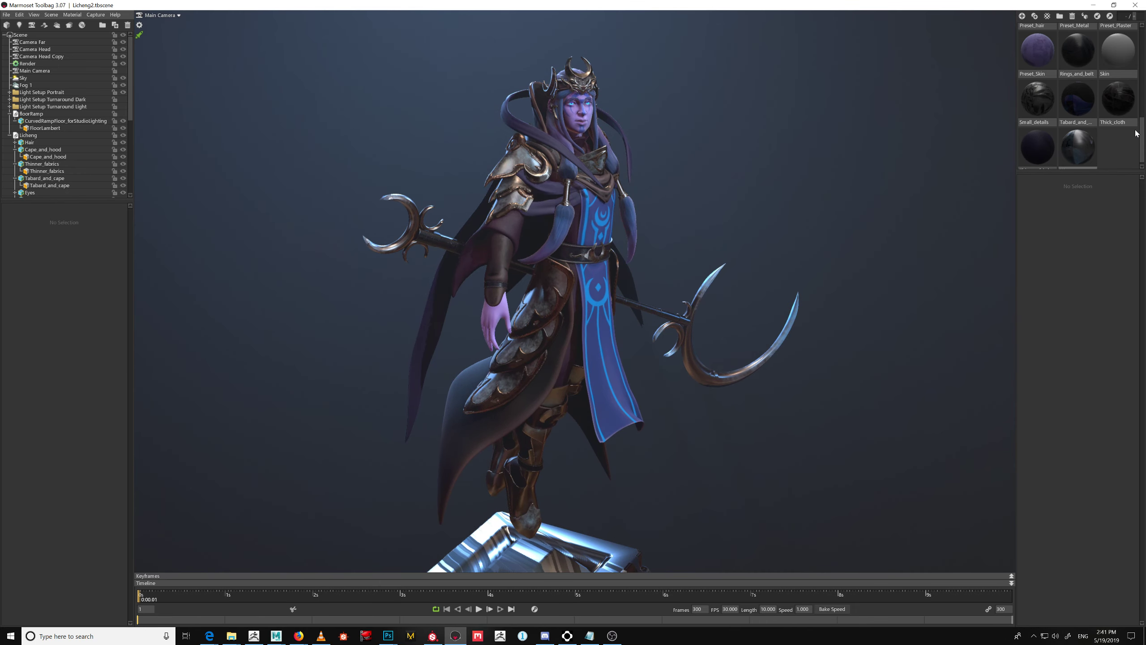
{"action": "scroll", "coordinate": [1136, 133], "scroll_direction": "up", "scroll_amount": 10}
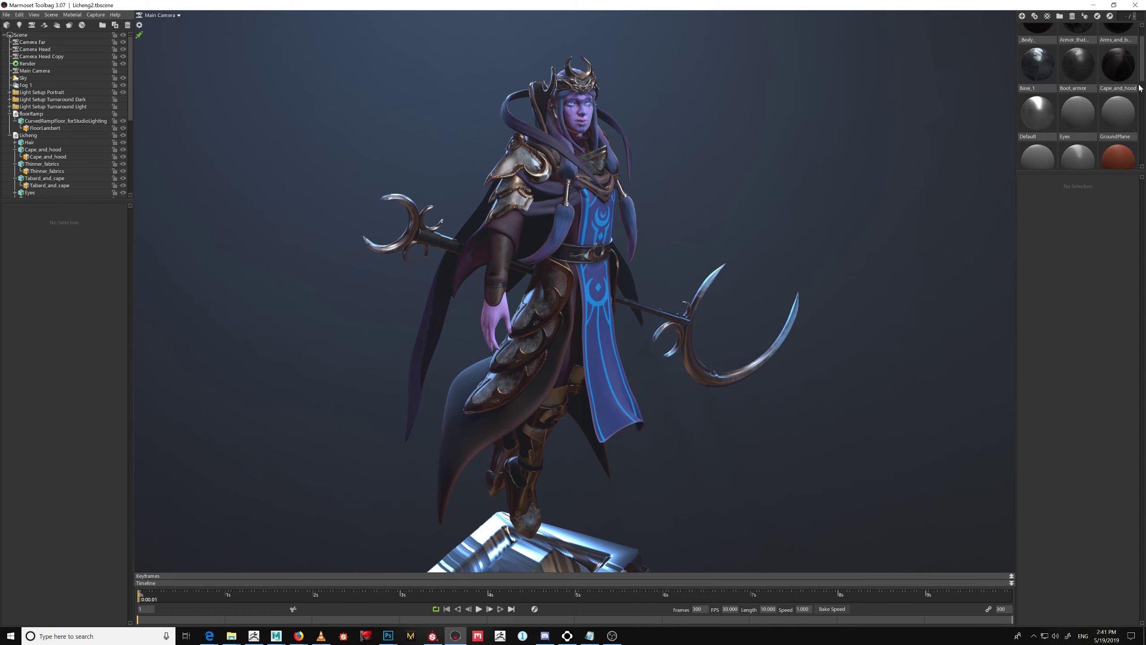
Look over the remaining materials, examine the character from the front, and collapse the floor ramp and character groups in the scene hierarchy
{"action": "scroll", "coordinate": [1139, 89], "scroll_direction": "down", "scroll_amount": 3}
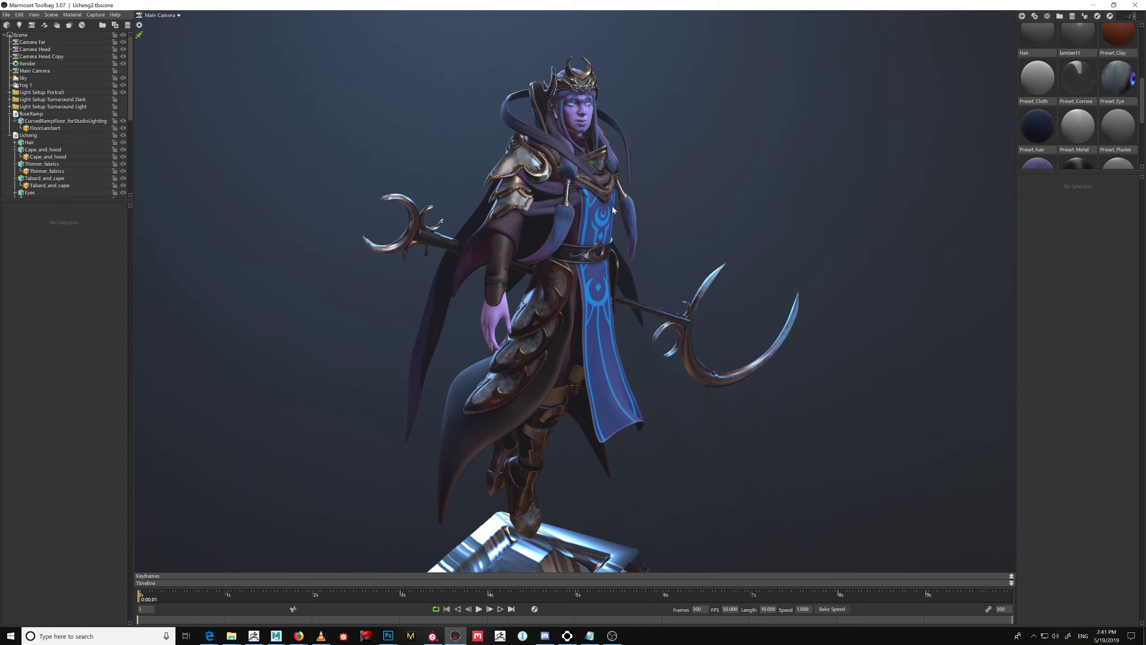
{"action": "left_click_drag", "start_coordinate": [613, 209], "coordinate": [591, 195]}
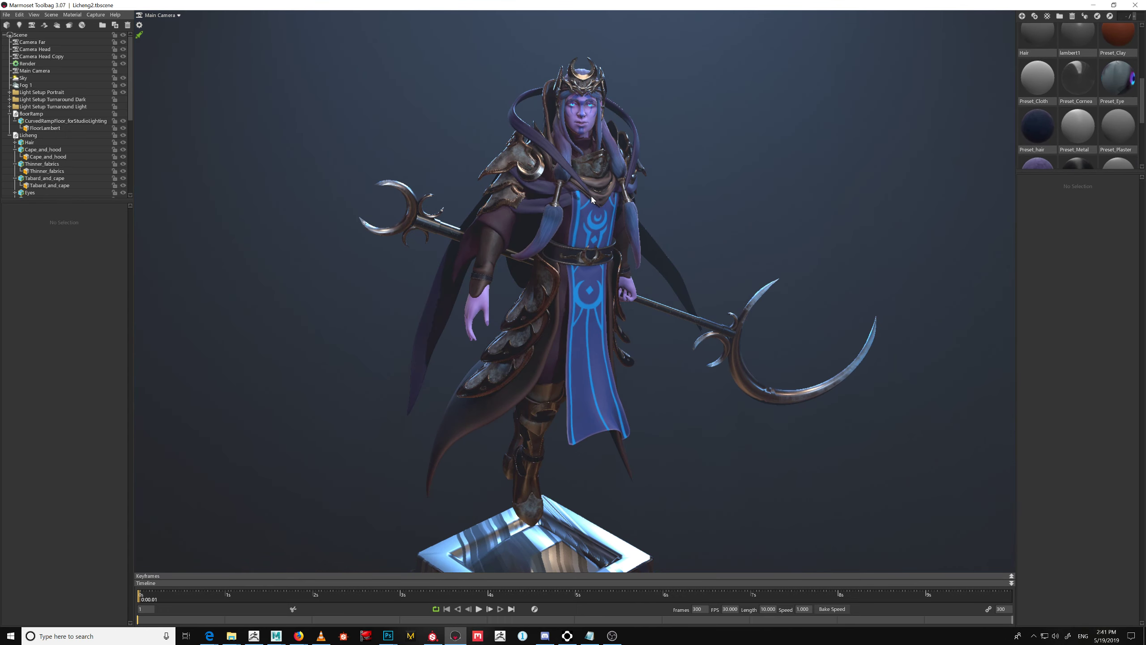
{"action": "left_click", "coordinate": [9, 114]}
{"action": "left_click", "coordinate": [10, 120]}
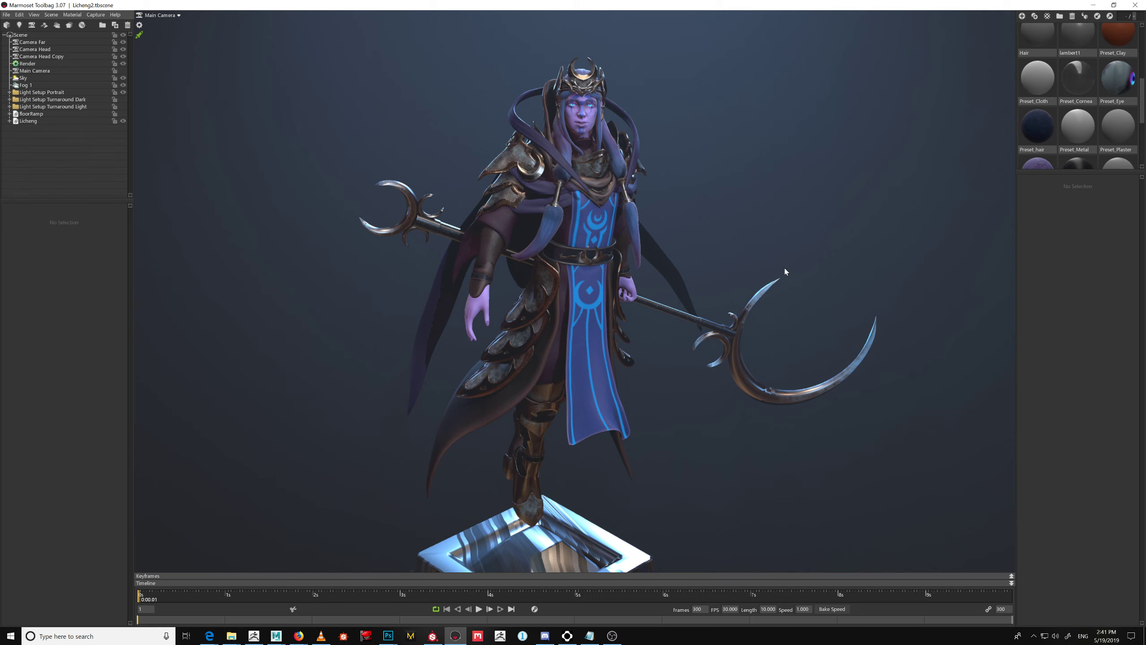
{"action": "left_click_drag", "start_coordinate": [777, 291], "coordinate": [760, 294]}
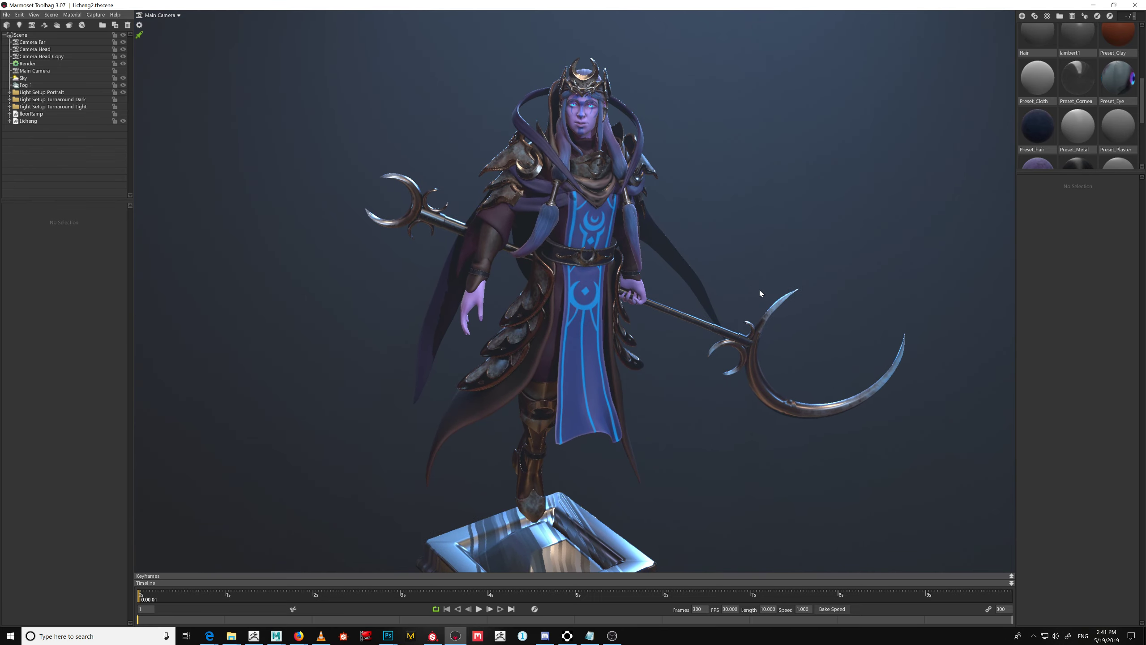
Open the original scene from the 5-19-2019 folder, the one whose file name has neither the 2 nor the Intro suffix
{"action": "left_click", "coordinate": [6, 14]}
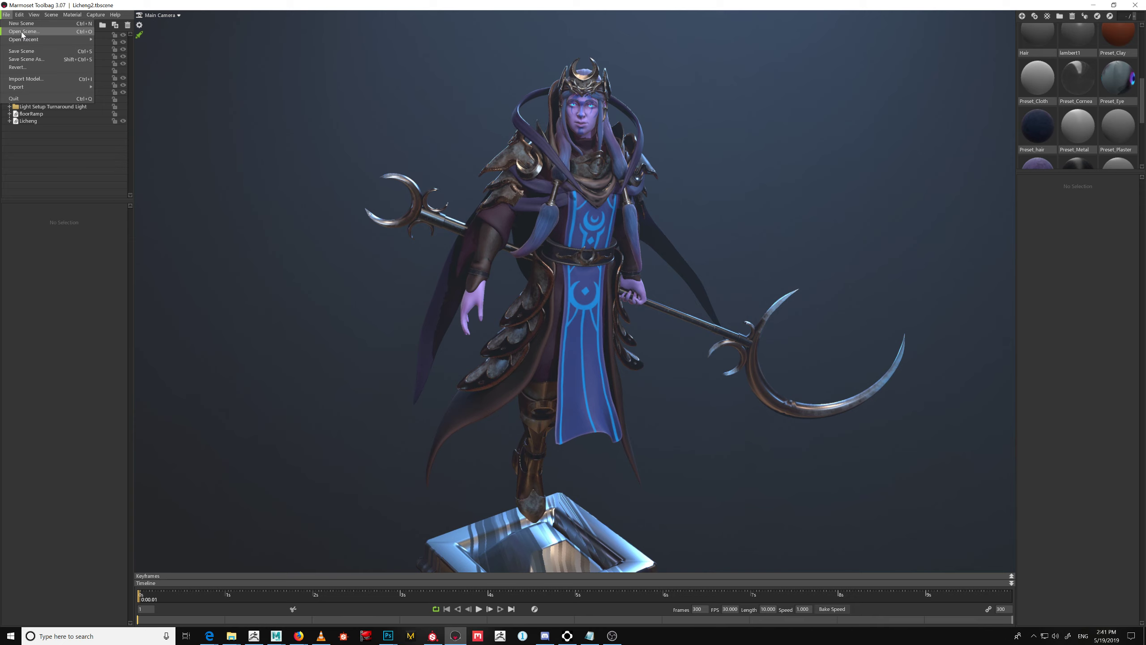
{"action": "left_click", "coordinate": [24, 31]}
{"action": "left_click", "coordinate": [605, 351]}
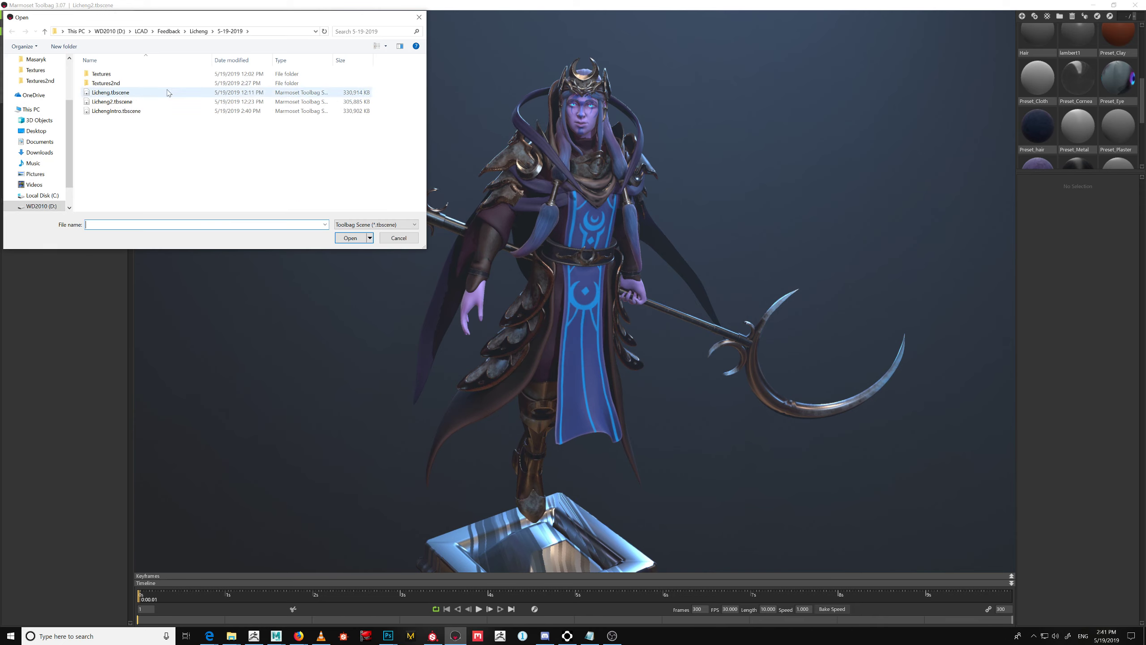
{"action": "left_click", "coordinate": [128, 102]}
{"action": "double_click", "coordinate": [128, 101]}
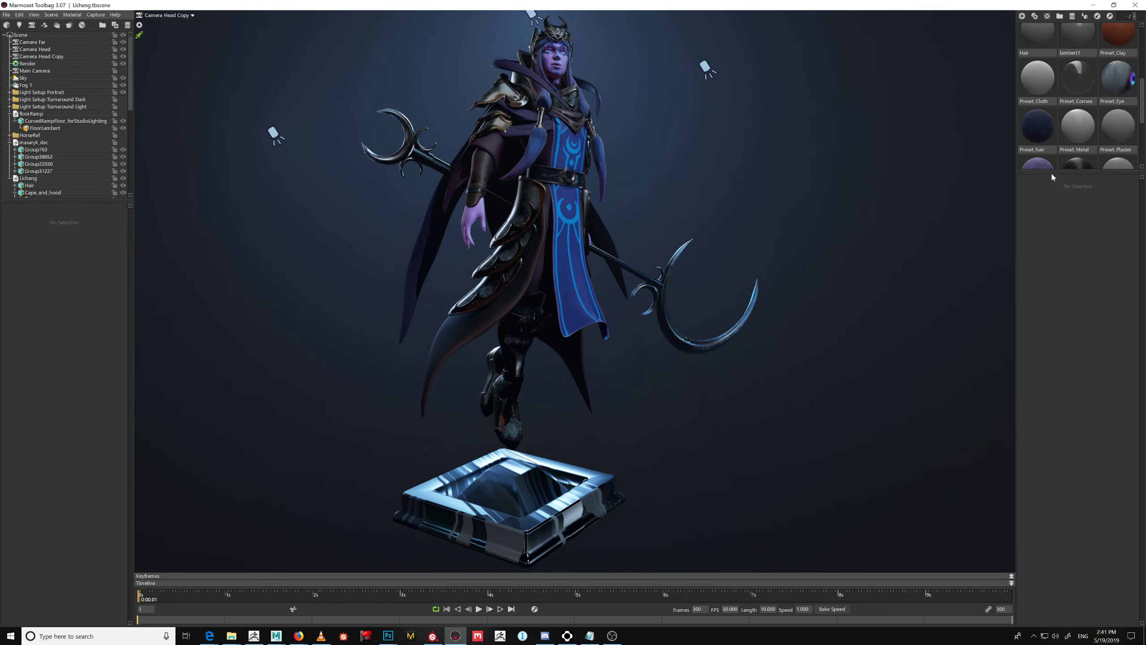
Switch the viewport to Main Camera and look through the scene's material library
{"action": "scroll", "coordinate": [1092, 122], "scroll_direction": "down", "scroll_amount": 3}
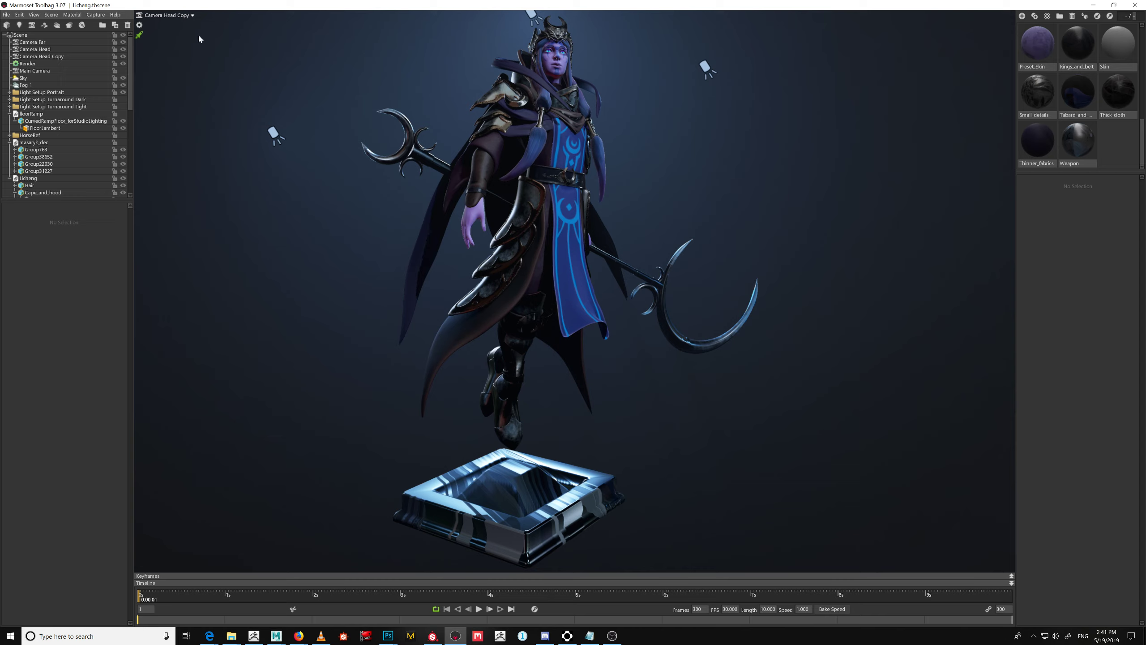
{"action": "left_click", "coordinate": [180, 15]}
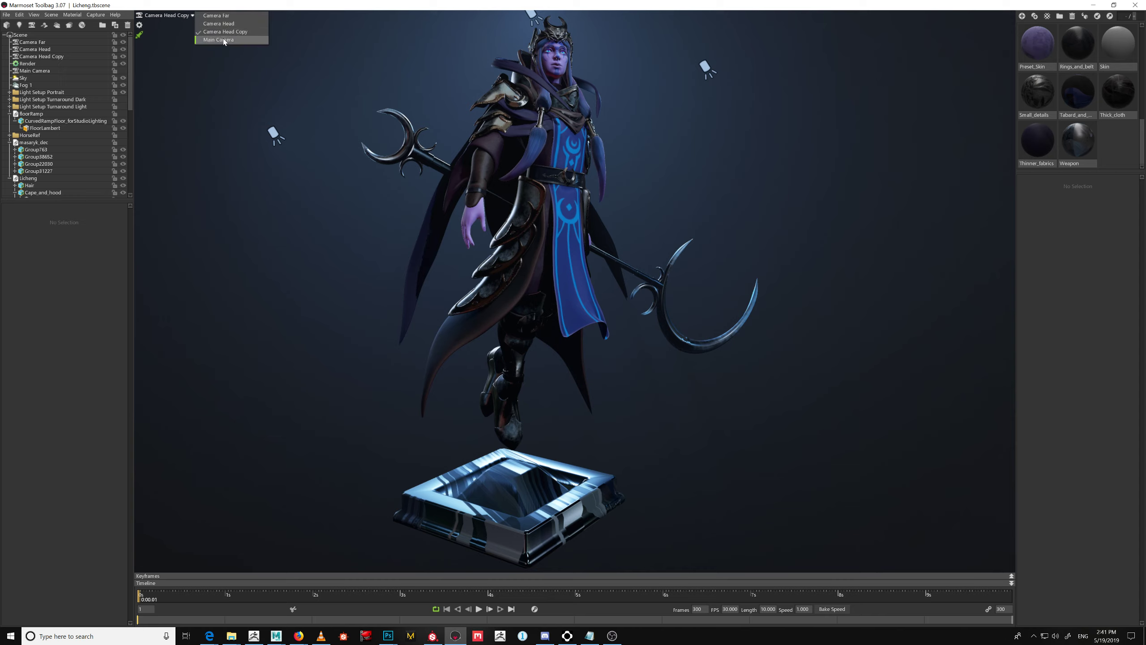
{"action": "left_click", "coordinate": [240, 40]}
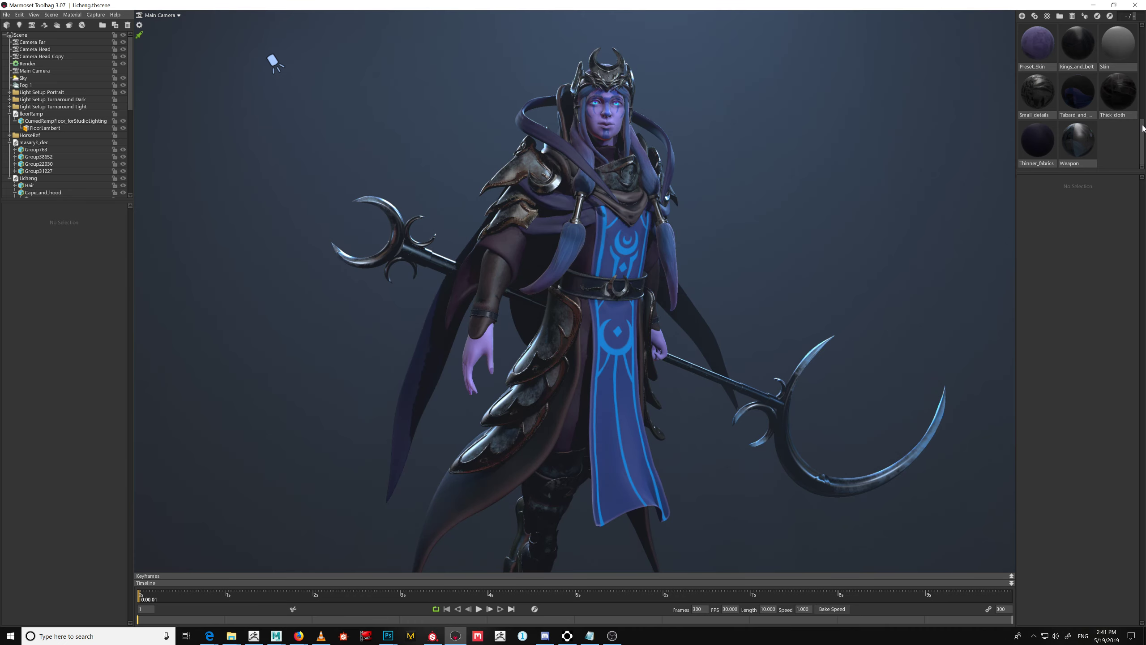
{"action": "scroll", "coordinate": [1098, 73], "scroll_direction": "up", "scroll_amount": 5}
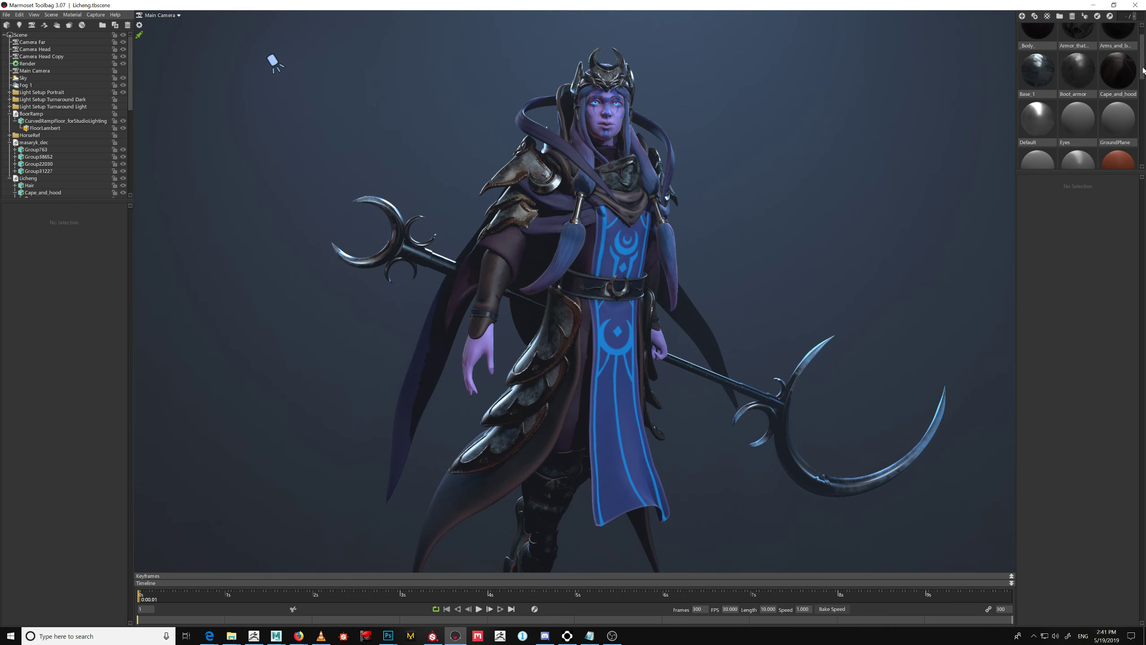
{"action": "scroll", "coordinate": [1139, 45], "scroll_direction": "up", "scroll_amount": 1}
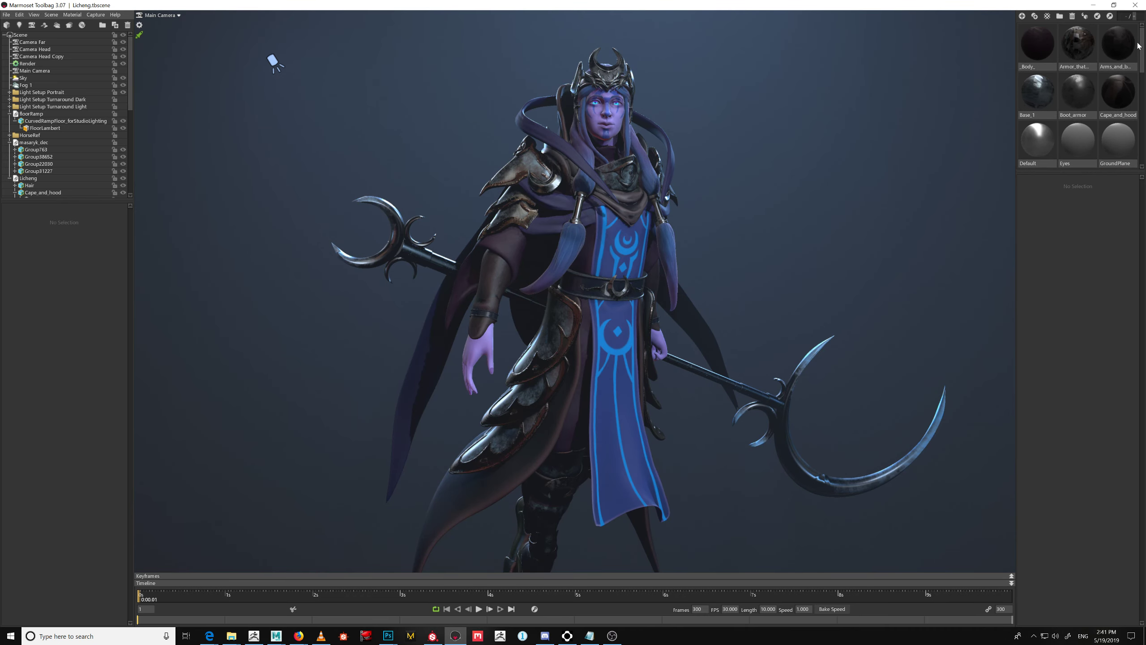
Examine the texture map settings of the _Body_, Arms_and_boots and Base_1 materials, including the roughness inversion
{"action": "left_click", "coordinate": [1046, 45]}
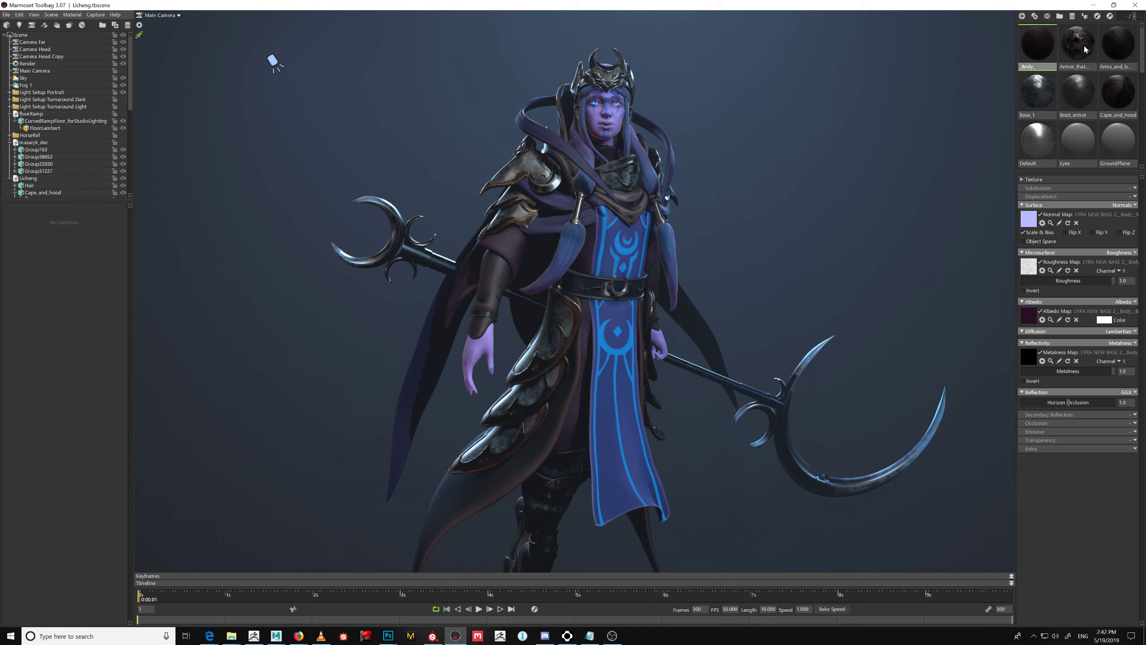
{"action": "left_click", "coordinate": [1118, 44]}
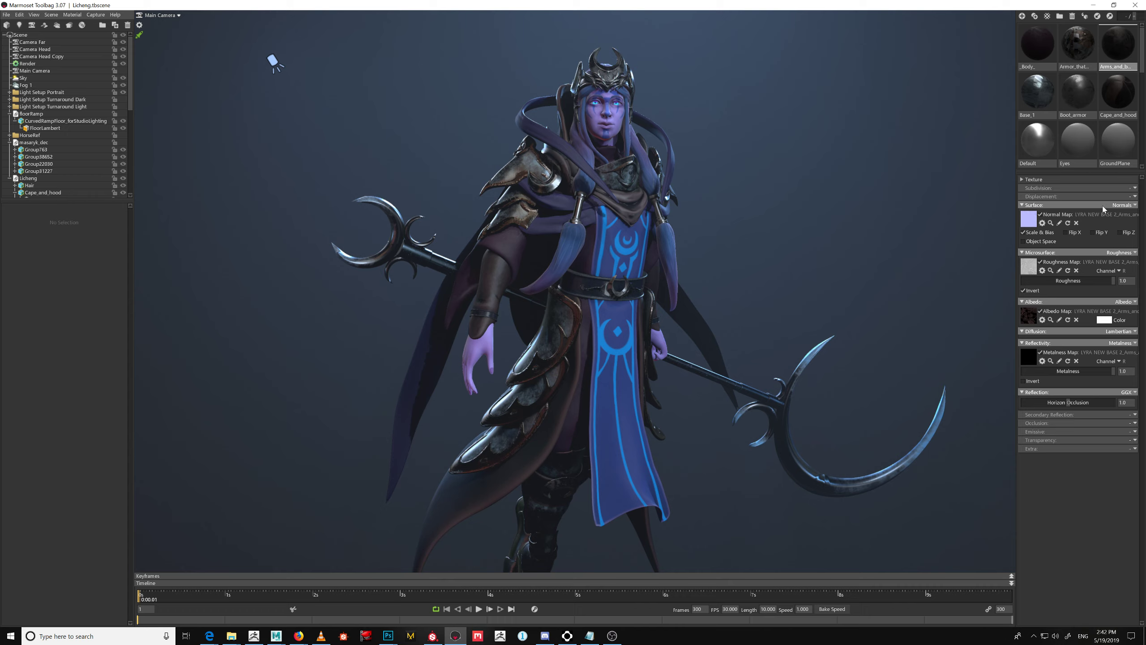
{"action": "left_click", "coordinate": [1038, 95]}
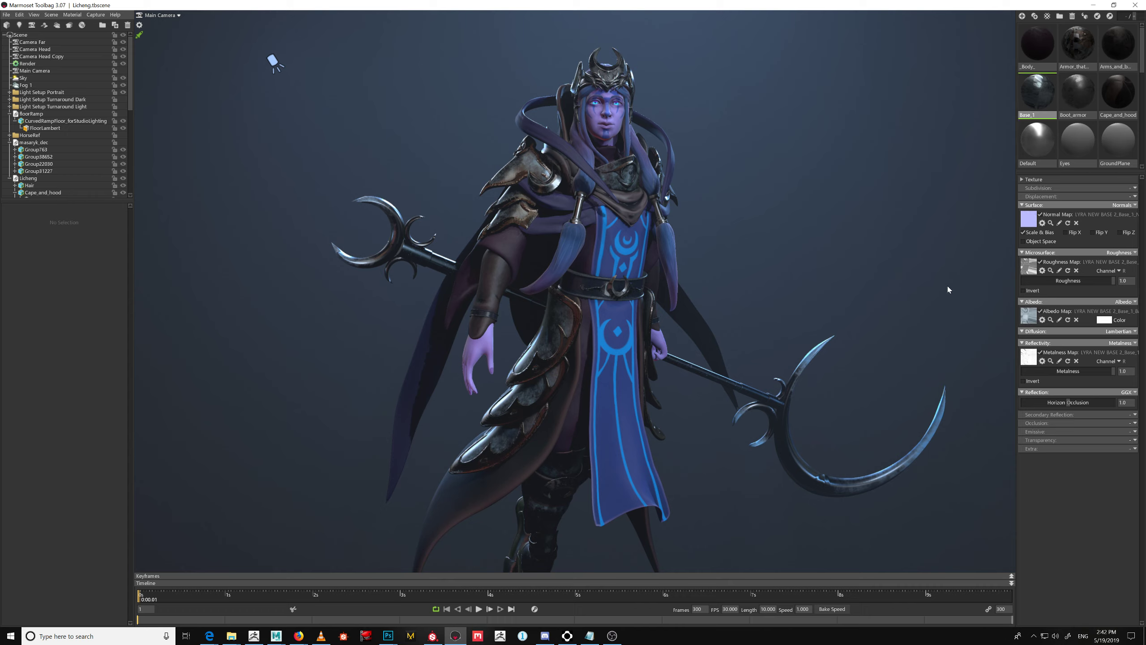
{"action": "left_click", "coordinate": [1025, 290]}
Switch the viewport to Camera Far and collapse the character's group in the scene hierarchy
{"action": "left_click", "coordinate": [165, 16]}
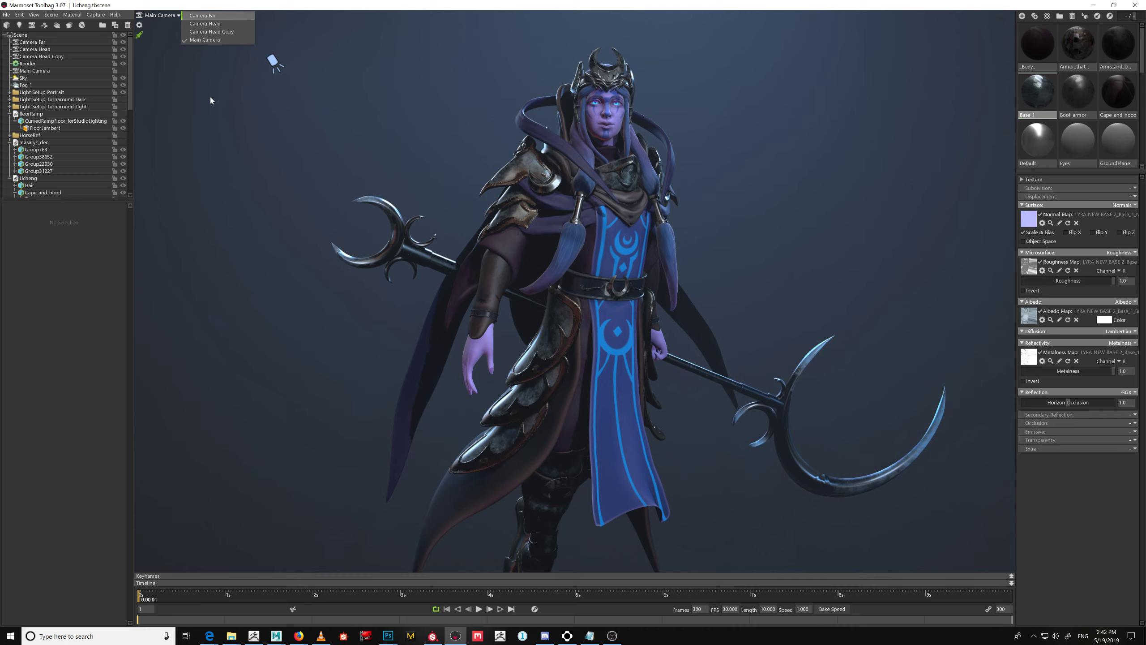
{"action": "key", "text": "Return"}
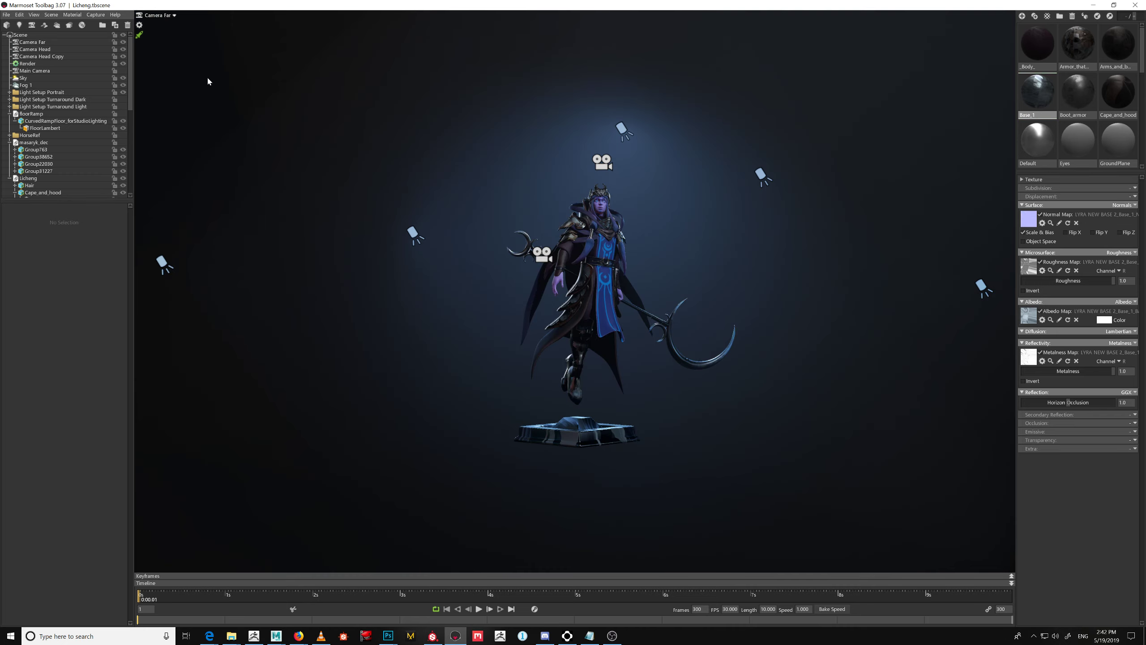
{"action": "left_click", "coordinate": [167, 16]}
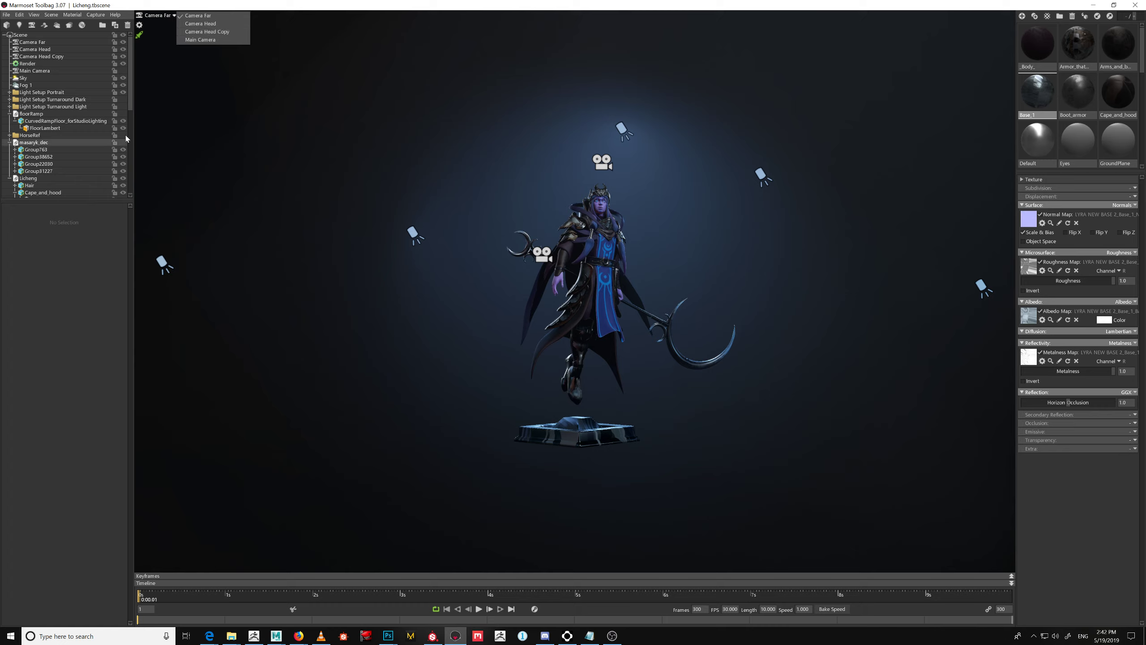
{"action": "scroll", "coordinate": [128, 140], "scroll_direction": "down", "scroll_amount": 7}
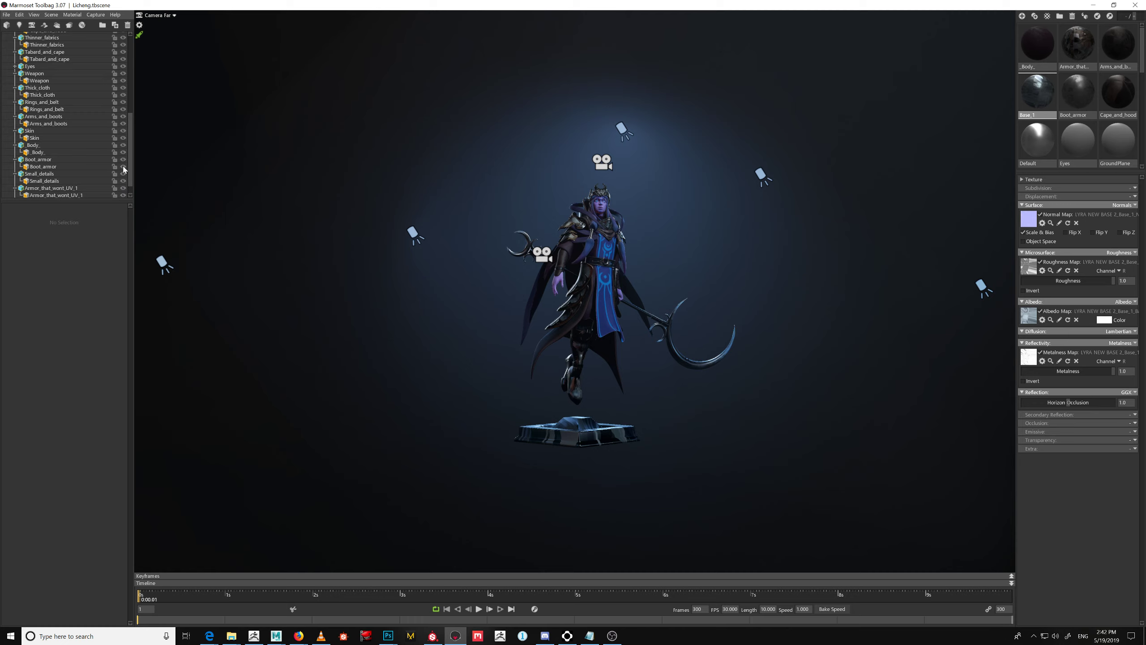
{"action": "scroll", "coordinate": [122, 171], "scroll_direction": "up", "scroll_amount": 2}
{"action": "left_click", "coordinate": [9, 78]}
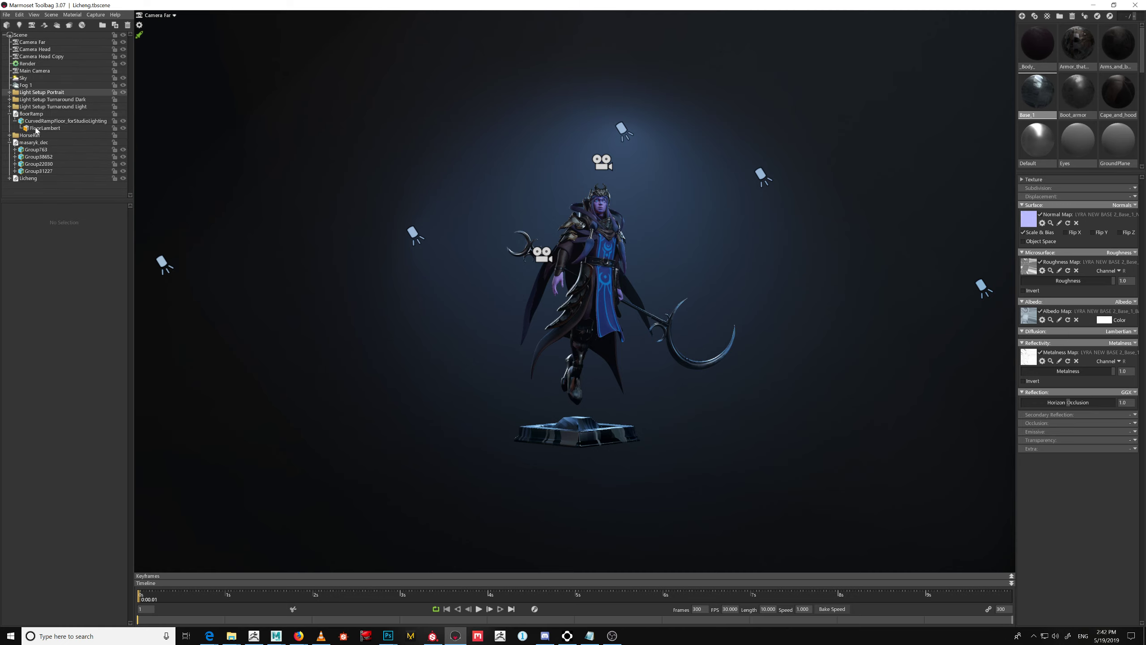
Duplicate the whole character group and move the copy along the X axis so it stands beside the original
{"action": "left_click", "coordinate": [72, 178]}
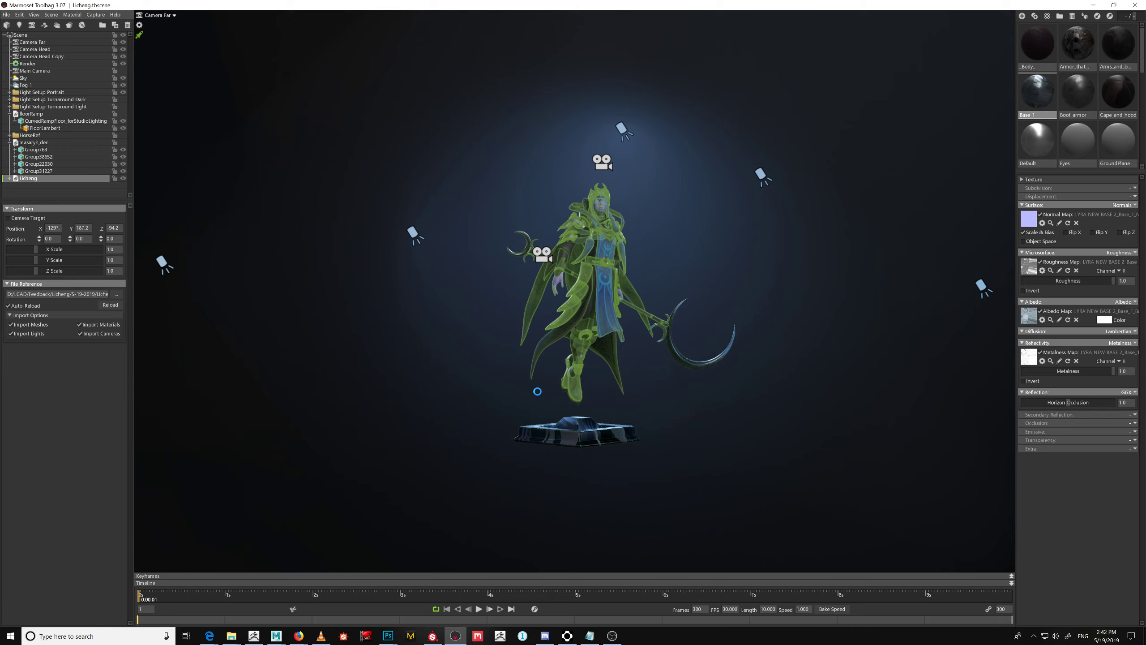
{"action": "key", "text": "ctrl+d"}
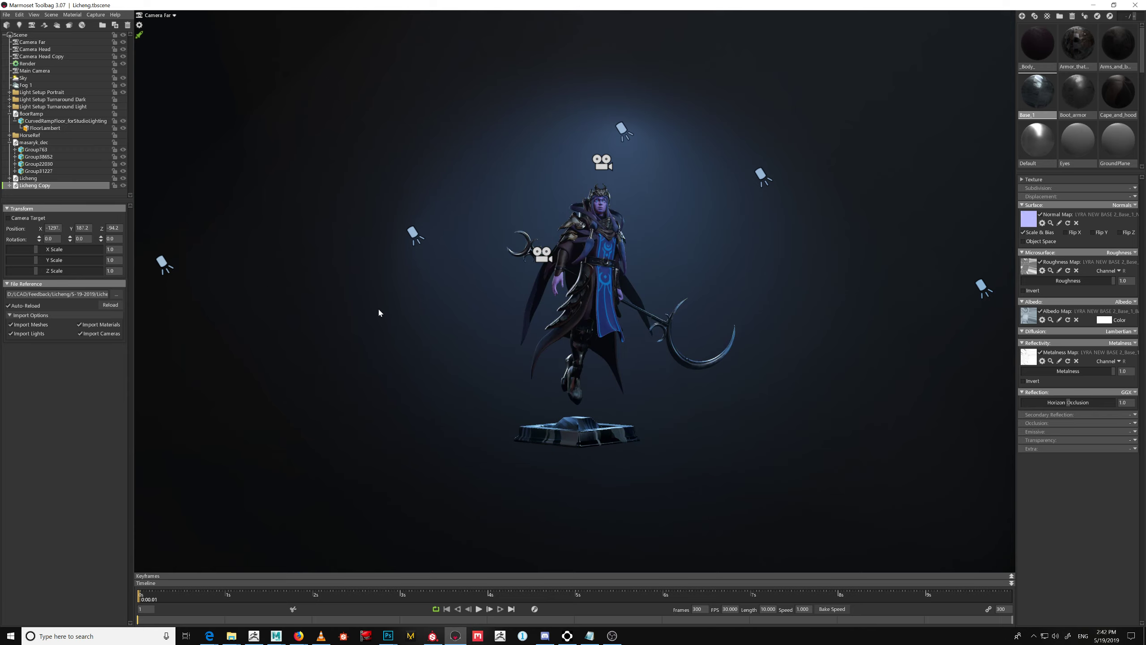
{"action": "left_click", "coordinate": [53, 228]}
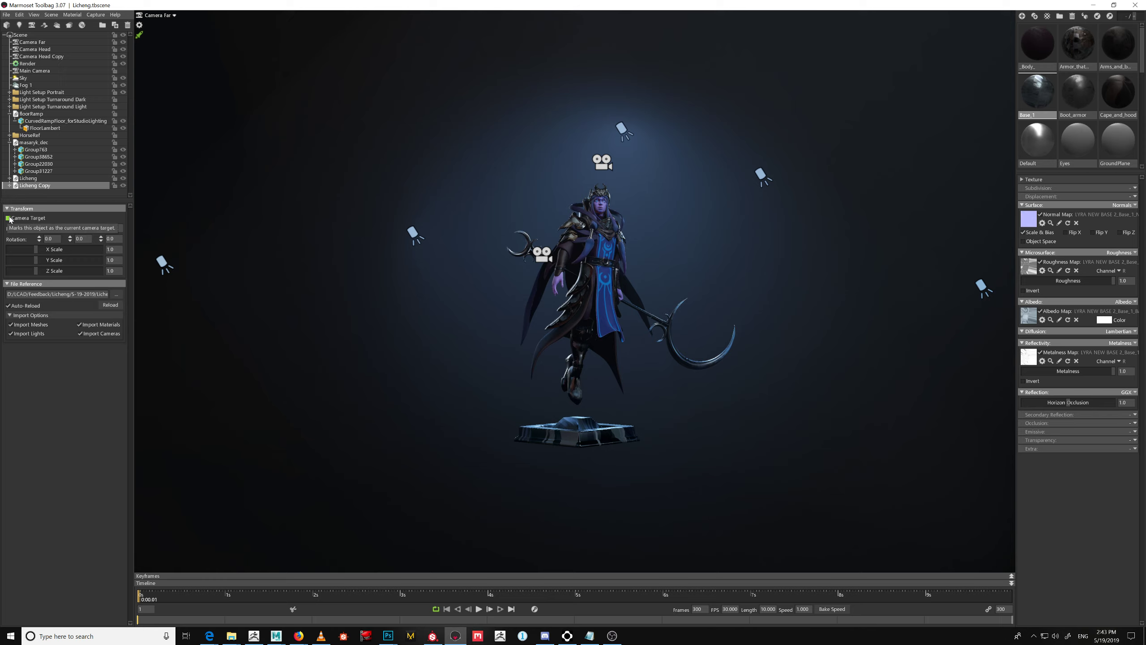
{"action": "key", "text": "q"}
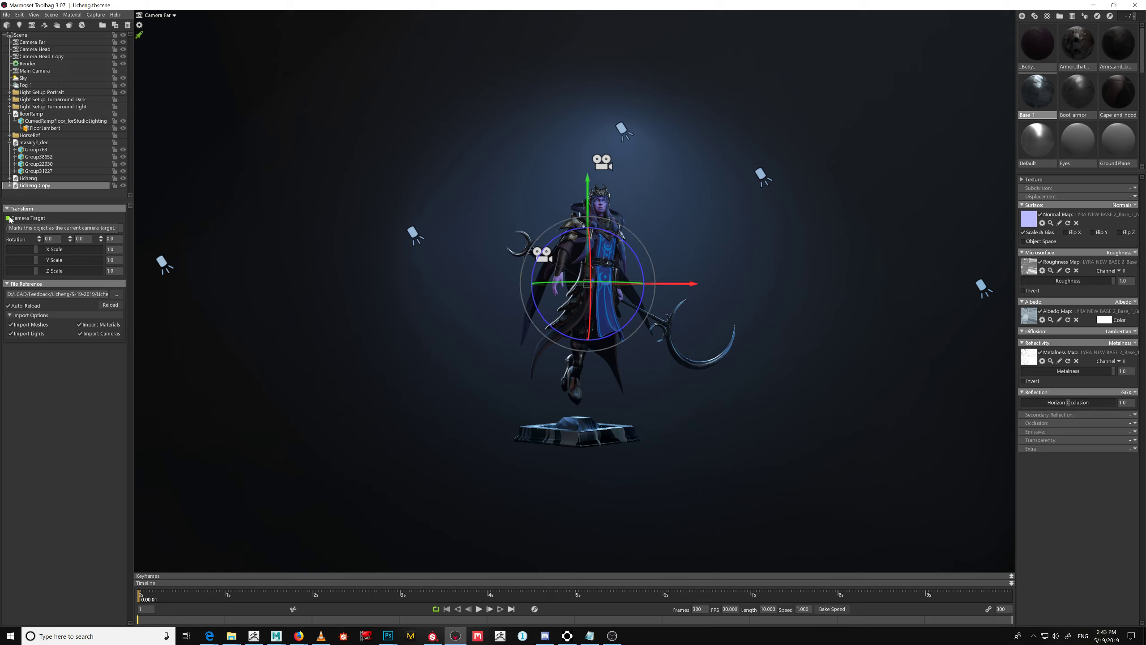
{"action": "left_click_drag", "start_coordinate": [661, 285], "coordinate": [103, 297]}
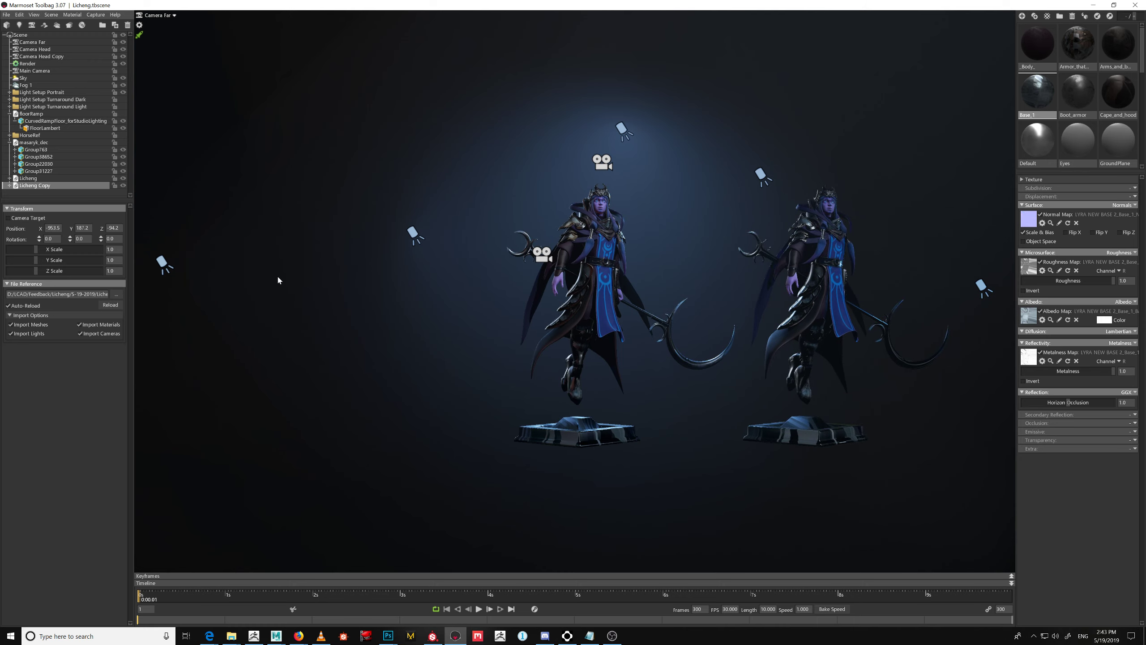
Delete the duplicated character group and select the original one
{"action": "left_click", "coordinate": [34, 186]}
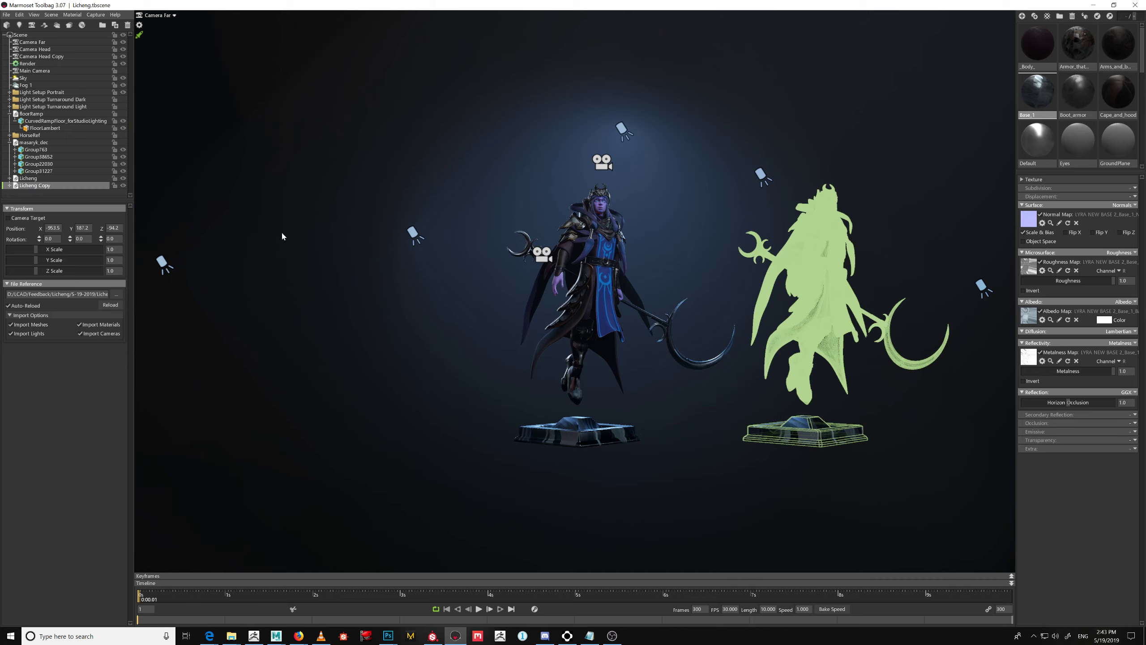
{"action": "key", "text": "Delete"}
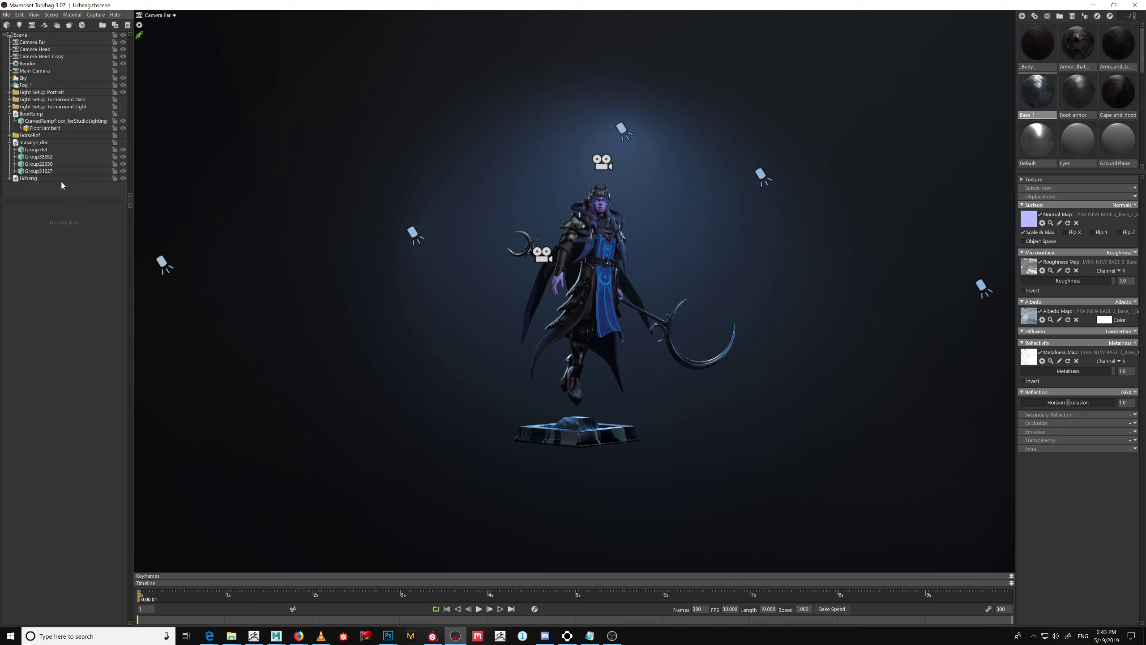
{"action": "left_click", "coordinate": [61, 179]}
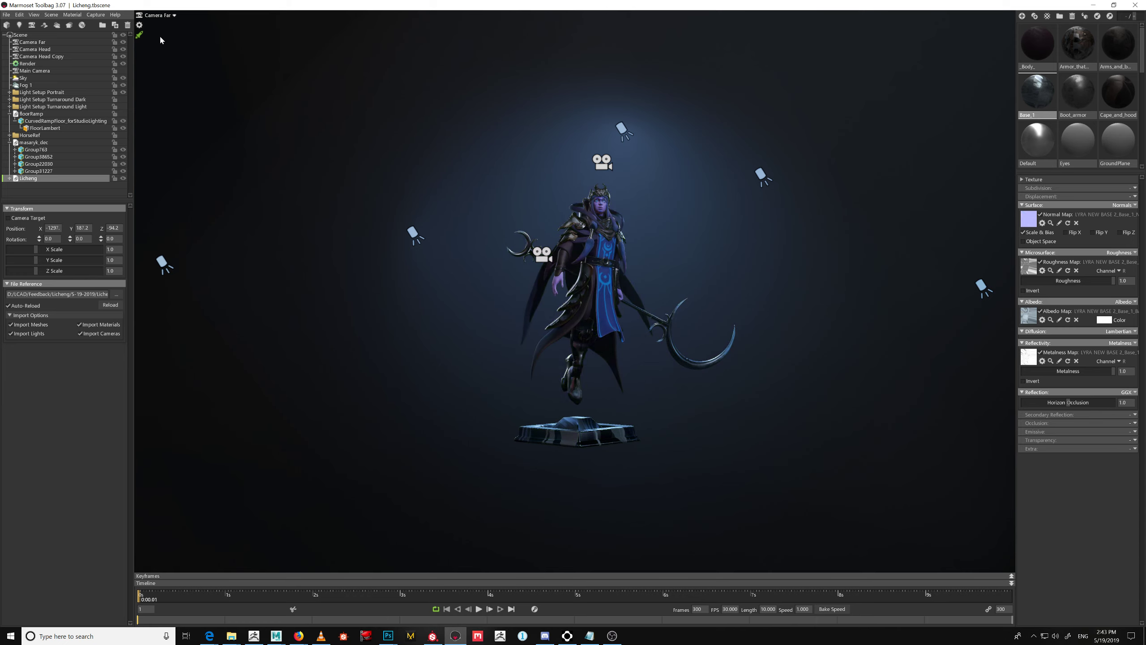
Switch the viewport to Main Camera and examine the character from the side and the front
{"action": "left_click", "coordinate": [162, 16]}
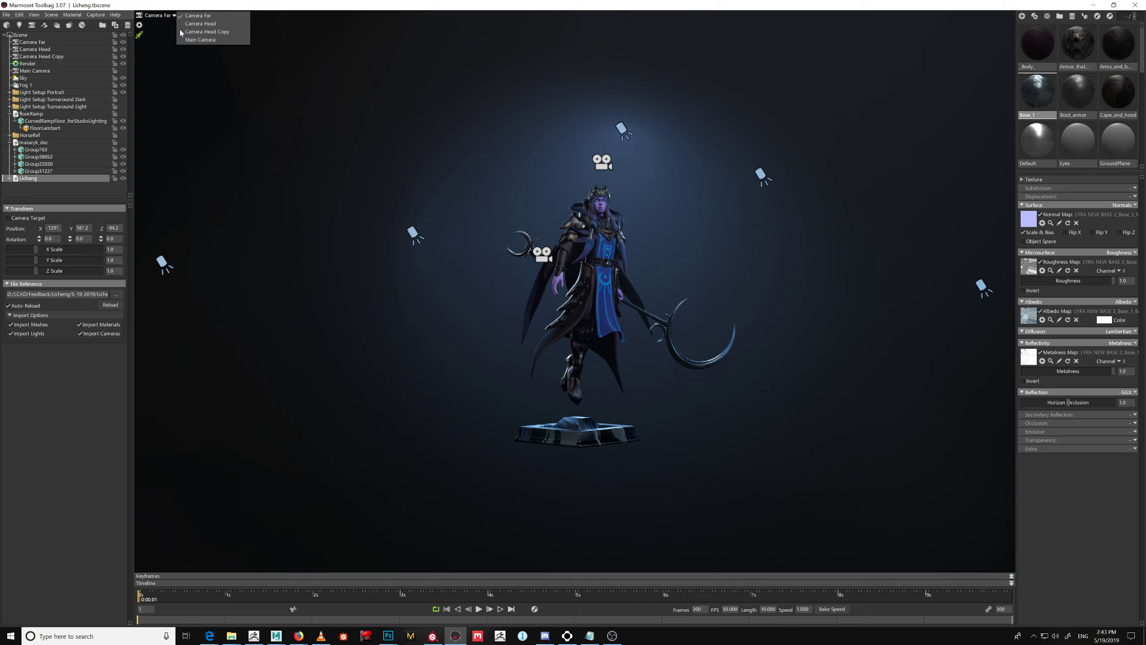
{"action": "left_click", "coordinate": [200, 40]}
{"action": "left_click_drag", "start_coordinate": [733, 291], "coordinate": [695, 288]}
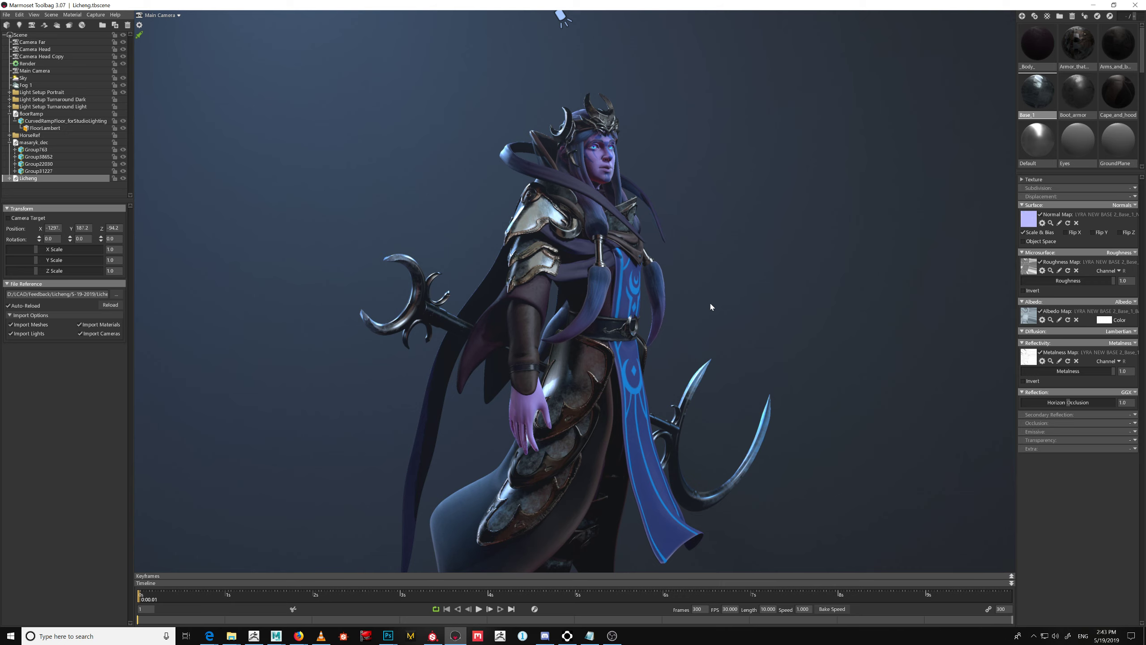
{"action": "left_click_drag", "start_coordinate": [693, 354], "coordinate": [641, 316]}
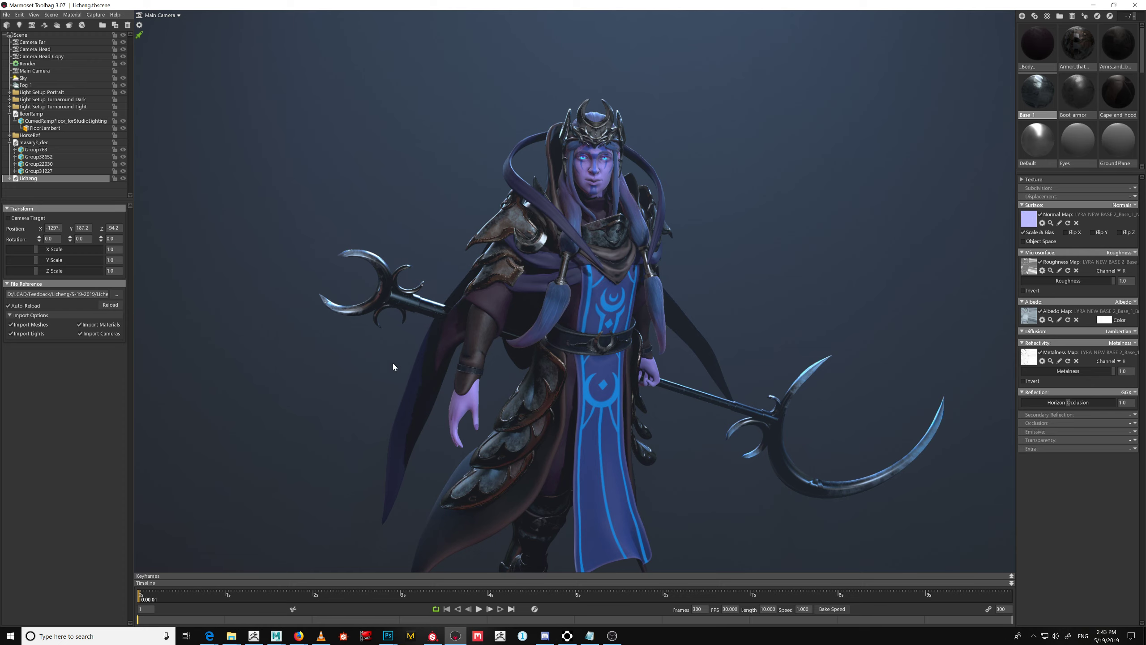
{"action": "left_click_drag", "start_coordinate": [605, 356], "coordinate": [506, 267]}
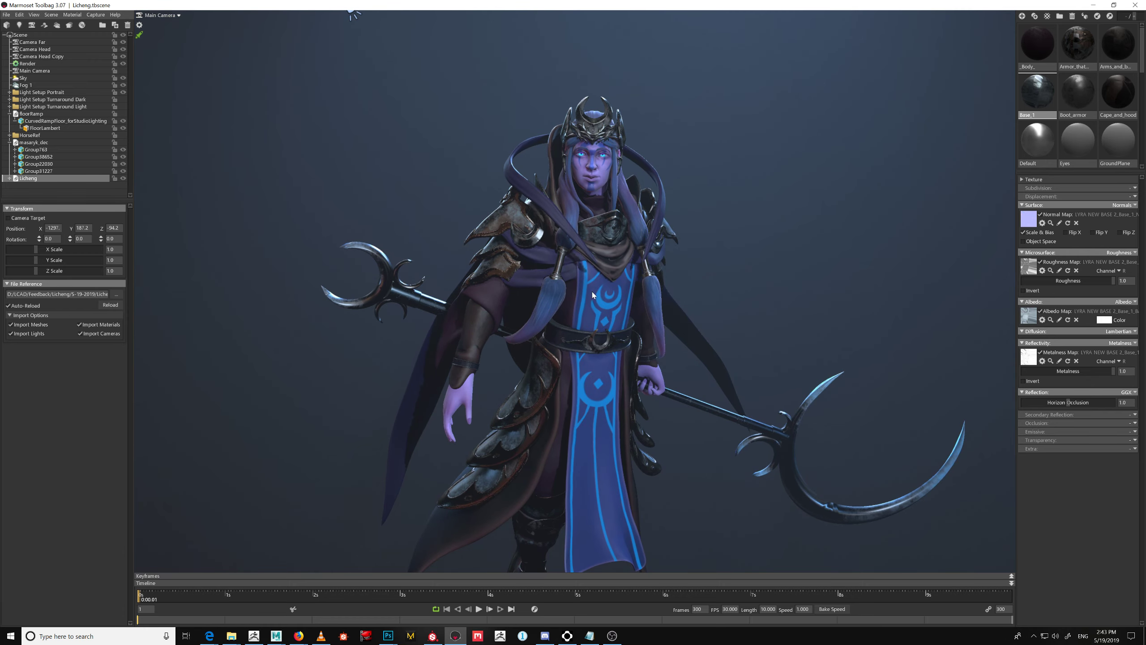
Open the sky light's preset browser and move it beside the character
{"action": "left_click", "coordinate": [40, 78]}
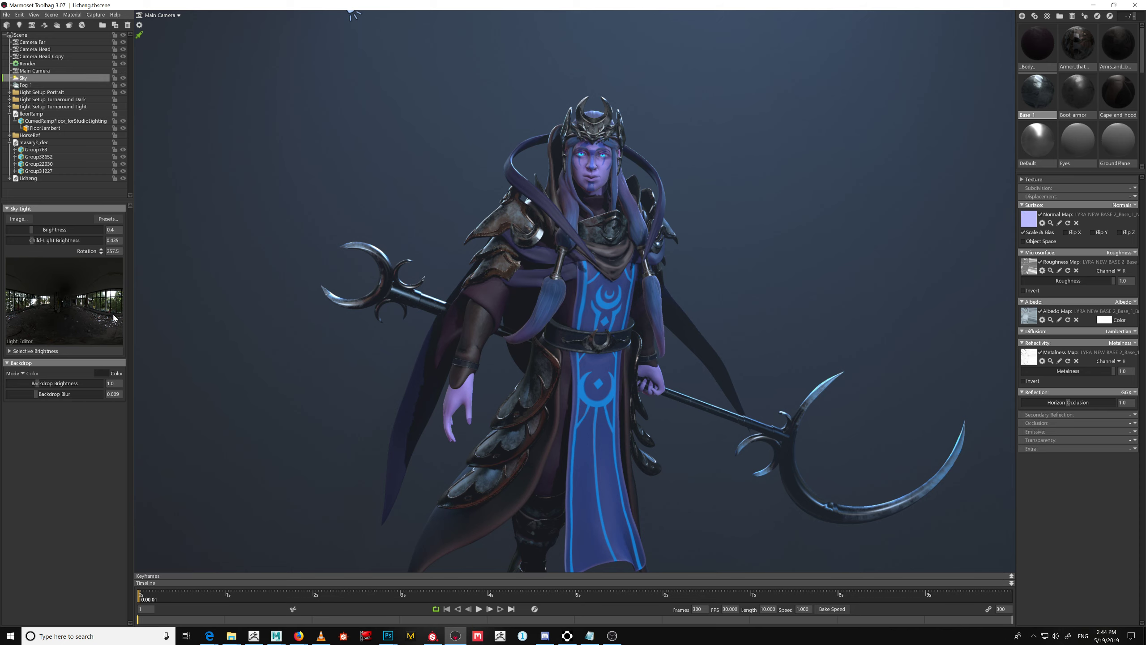
{"action": "left_click", "coordinate": [108, 219]}
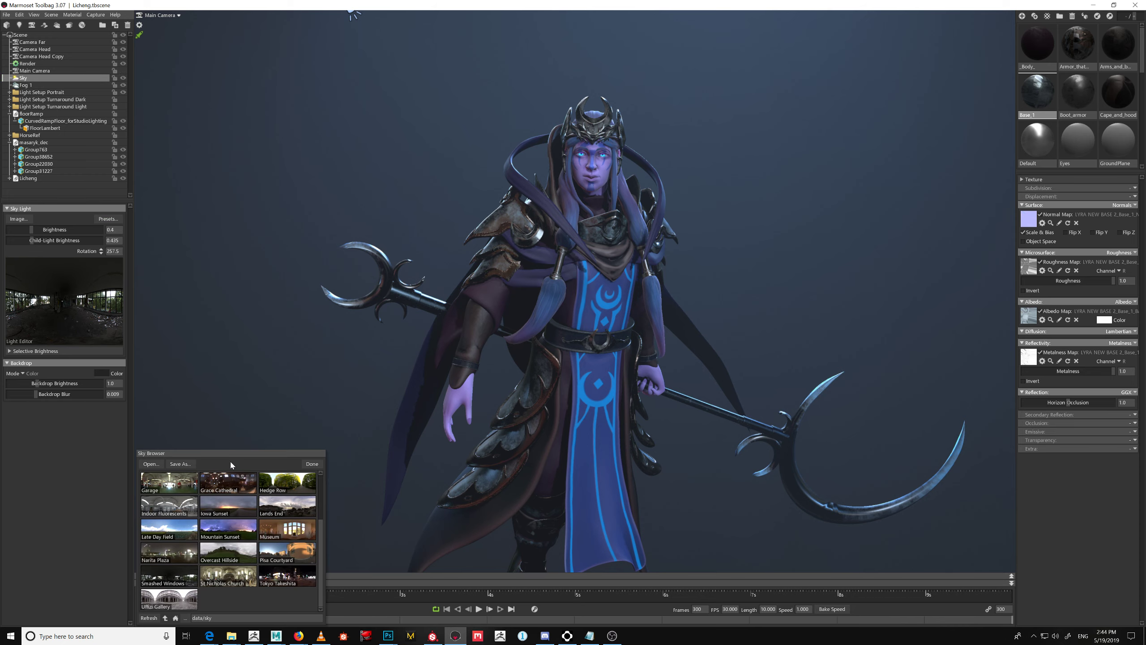
{"action": "left_click_drag", "start_coordinate": [231, 453], "coordinate": [777, 151]}
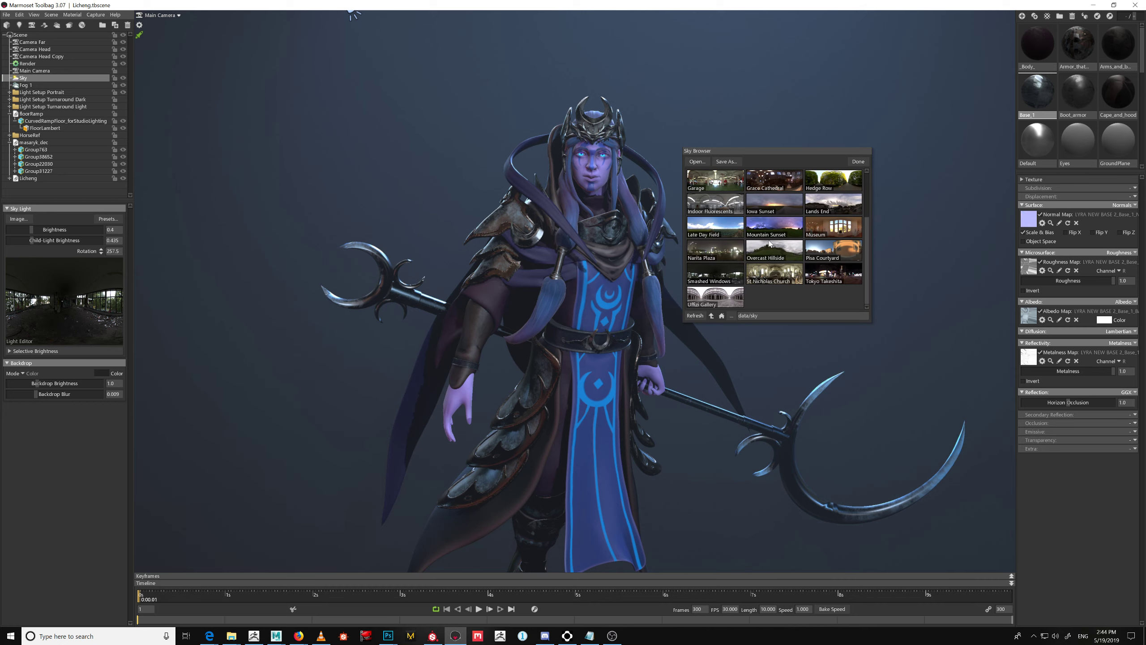
Try several sky presets on the character, including Grace Cathedral, Museum, Pisa Courtyard, Overcast Hillside and Mountain Sunset
{"action": "left_click", "coordinate": [774, 193]}
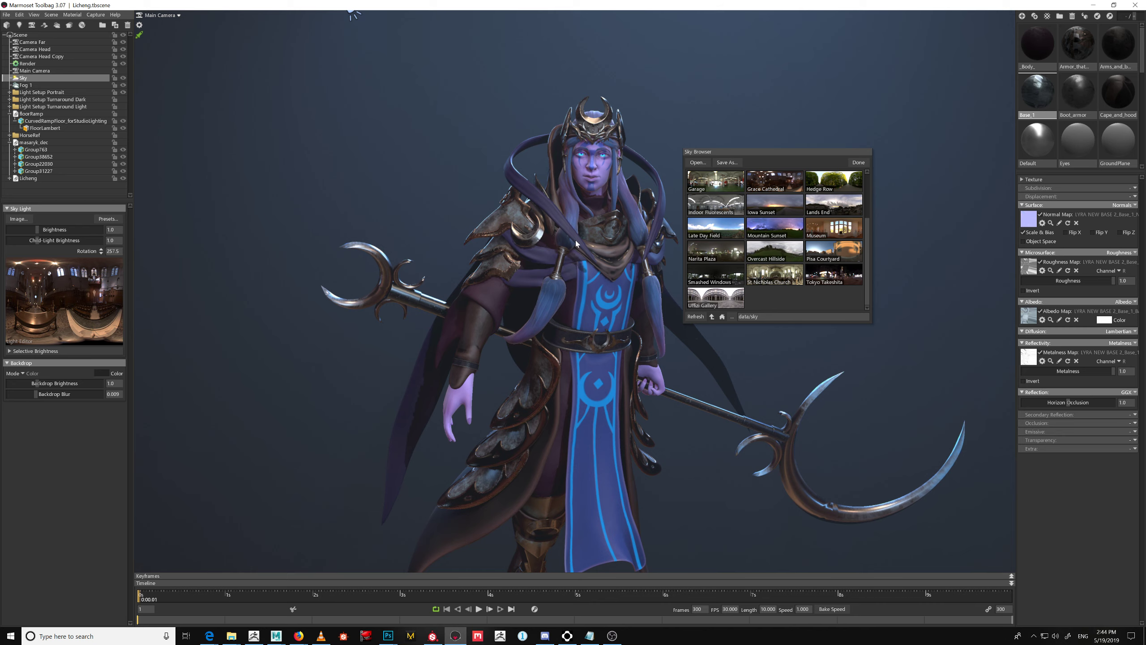
{"action": "left_click", "coordinate": [835, 209]}
{"action": "left_click", "coordinate": [840, 235]}
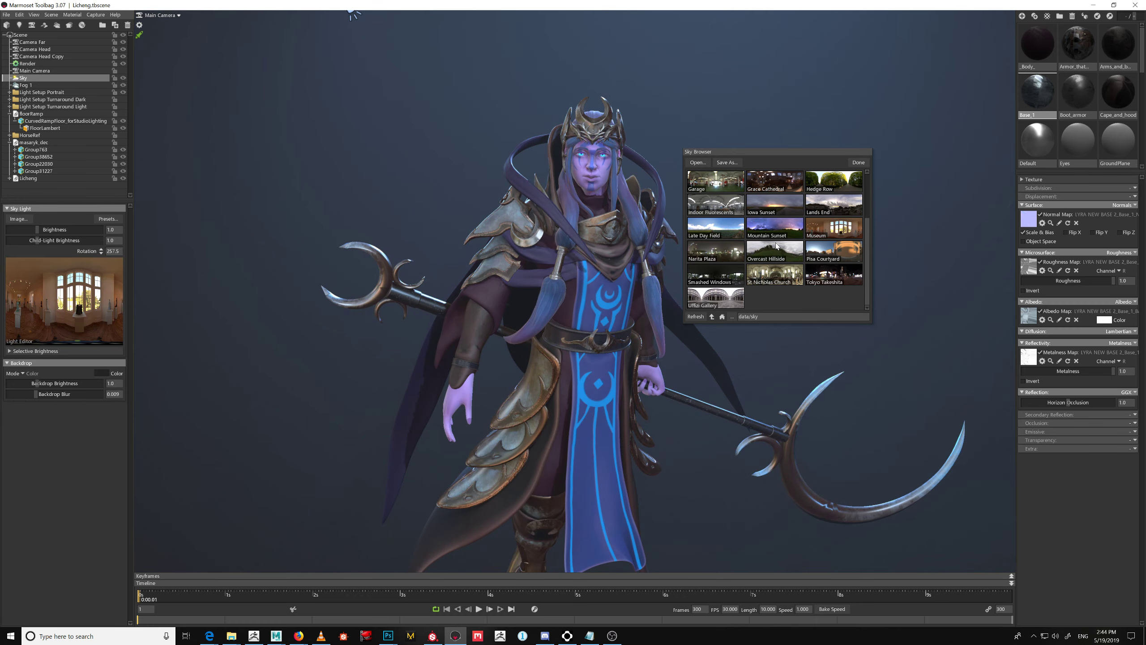
{"action": "left_click", "coordinate": [842, 254]}
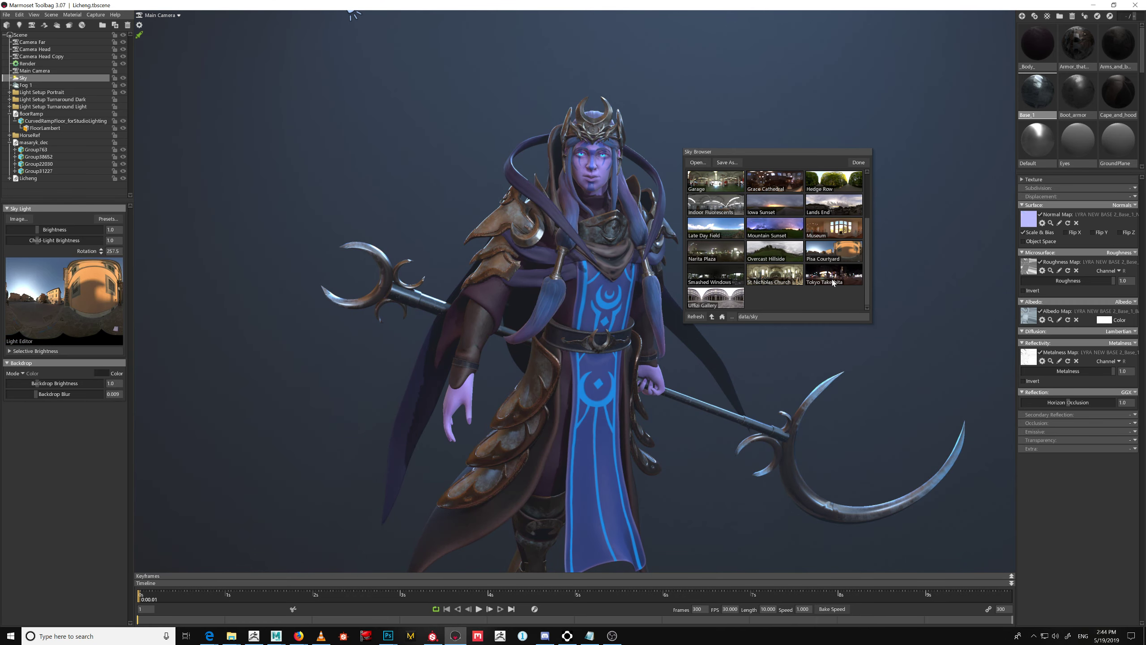
{"action": "left_click", "coordinate": [783, 256]}
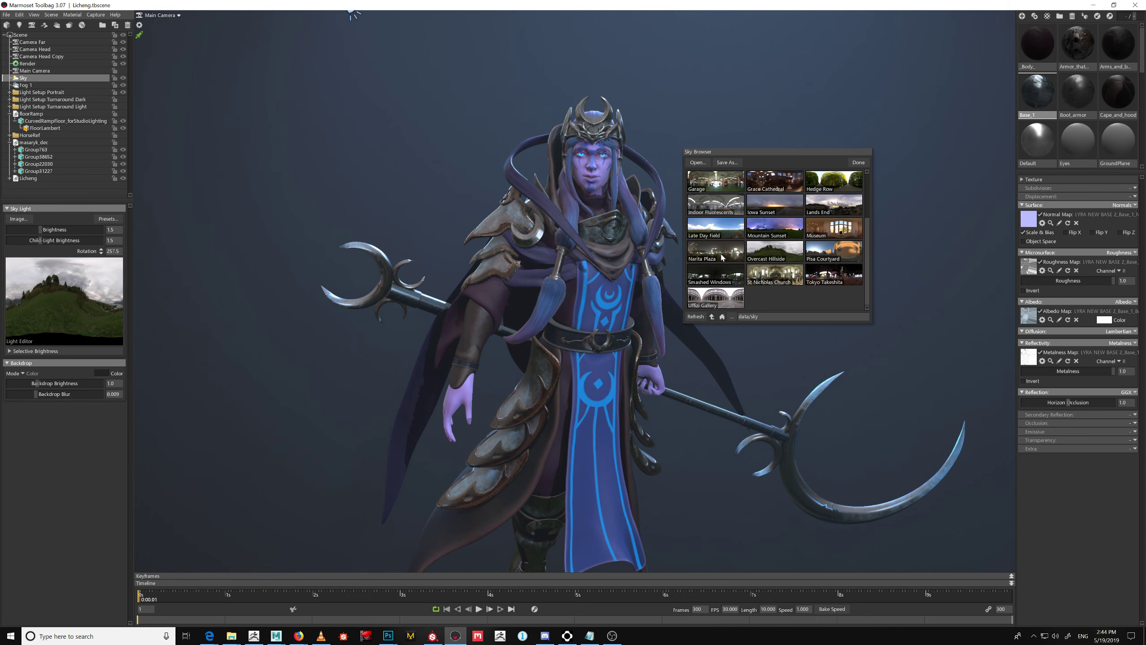
{"action": "left_click", "coordinate": [720, 257]}
{"action": "left_click", "coordinate": [775, 253]}
{"action": "left_click", "coordinate": [740, 231]}
{"action": "left_click", "coordinate": [778, 235]}
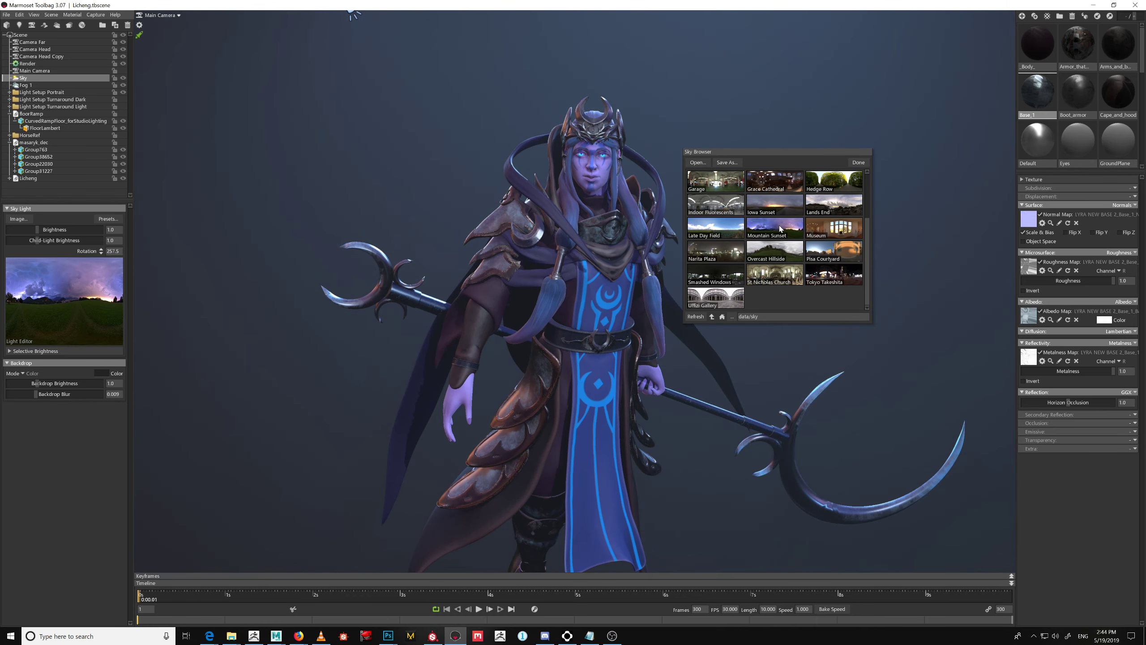
Apply the Pisa Courtyard sky preset and try rotating its light around the character
{"action": "left_click", "coordinate": [829, 260]}
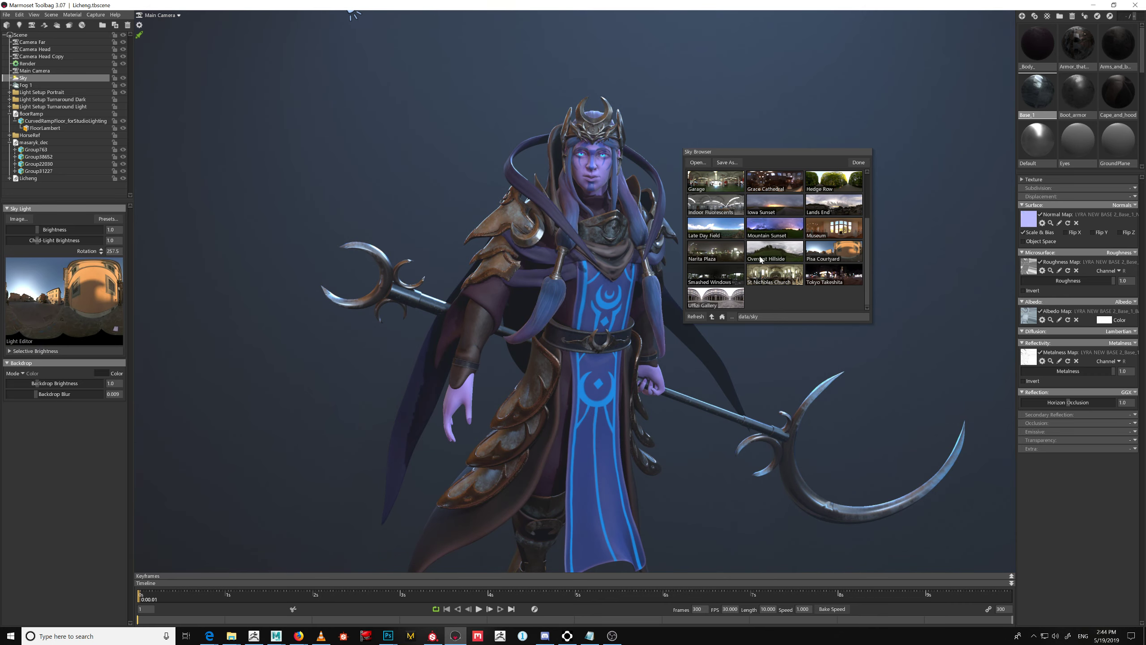
{"action": "left_click", "coordinate": [859, 162]}
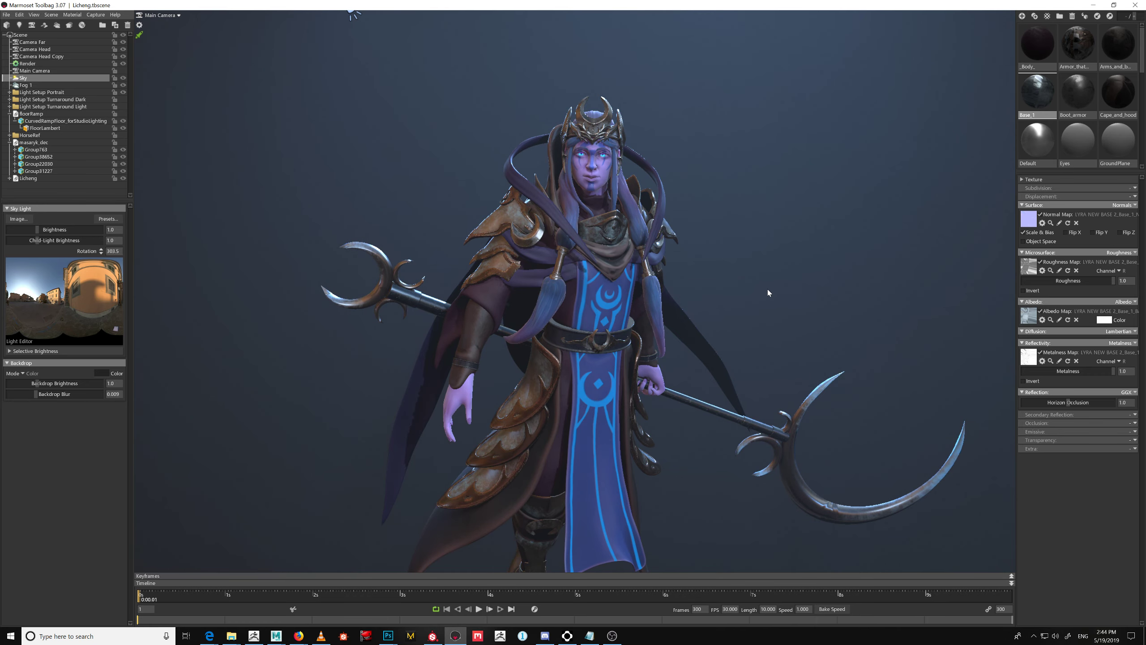
{"action": "mouse_move", "coordinate": [768, 294]}
{"action": "left_mouse_down", "text": "shift"}
{"action": "mouse_move", "coordinate": [828, 309]}
{"action": "mouse_move", "coordinate": [763, 293]}
{"action": "left_mouse_up", "text": "shift"}
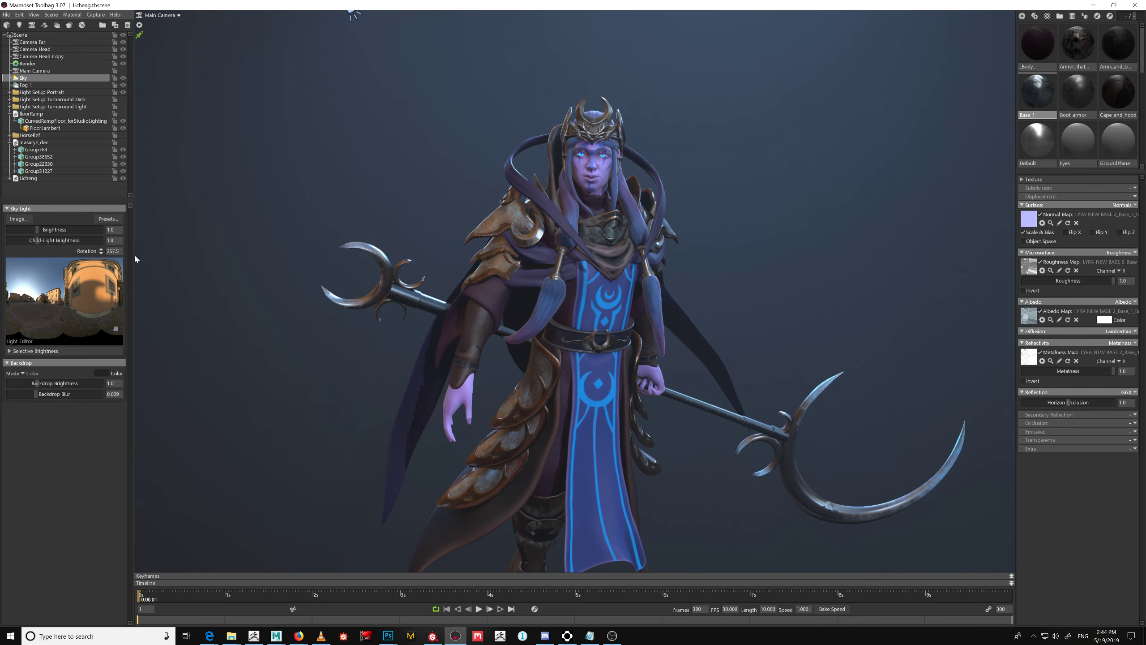
Set the sky light to the Grace Cathedral preset and close the preset browser
{"action": "left_click", "coordinate": [114, 220]}
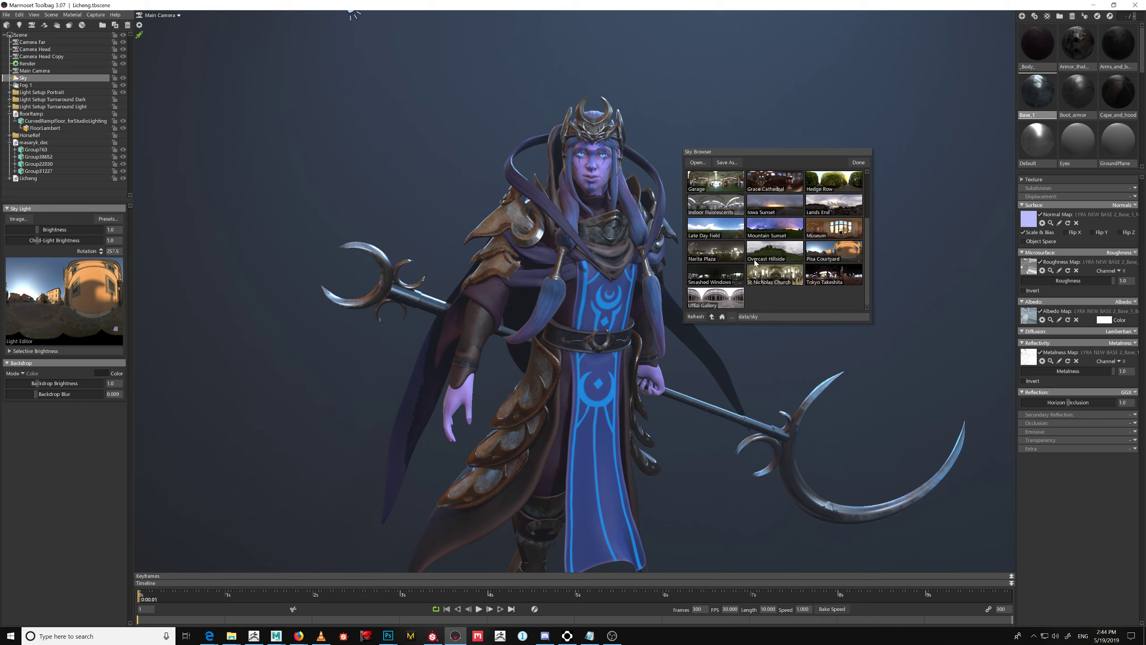
{"action": "left_click", "coordinate": [781, 184]}
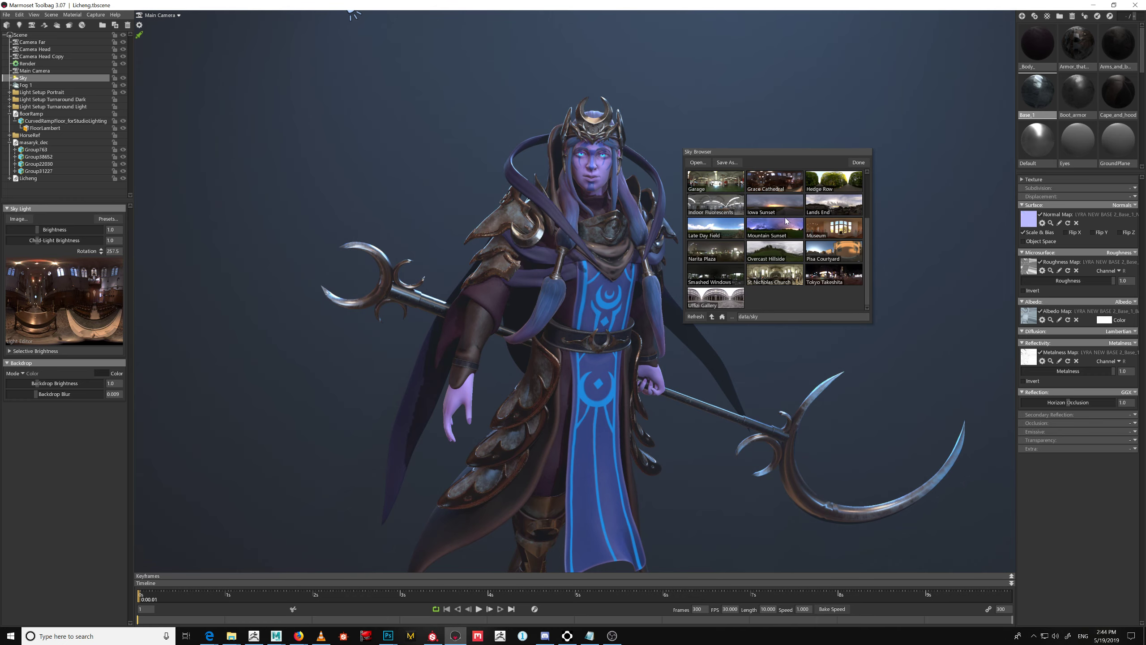
{"action": "left_click", "coordinate": [859, 163]}
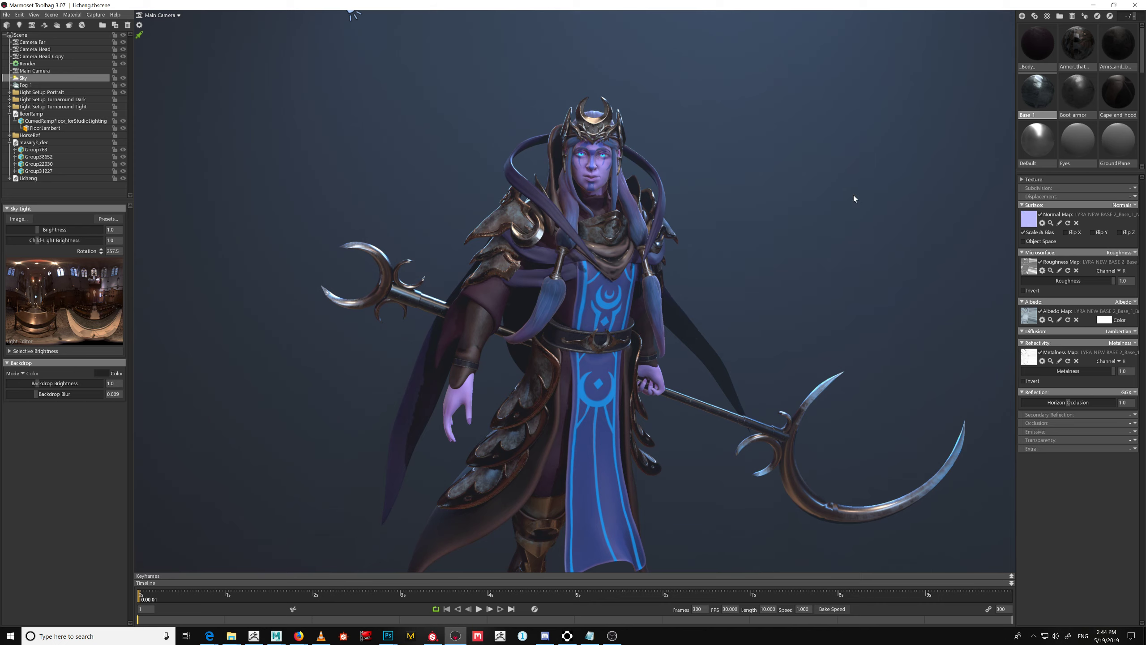
Select Camera Head in the scene and view the character through it
{"action": "left_click", "coordinate": [52, 50]}
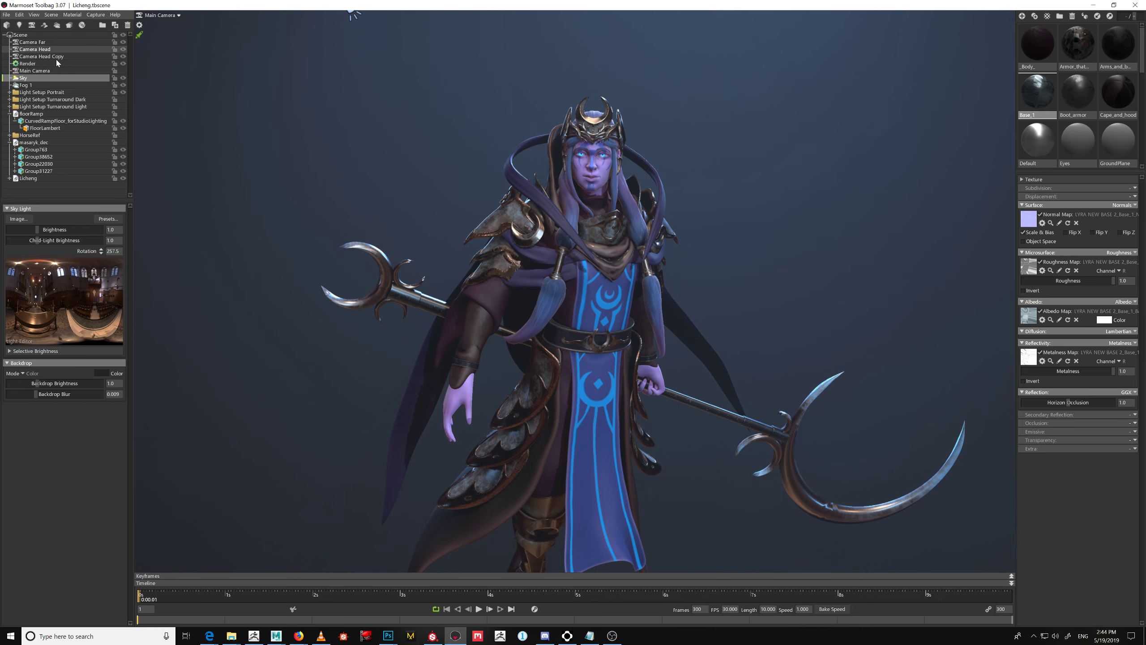
{"action": "left_click", "coordinate": [176, 16]}
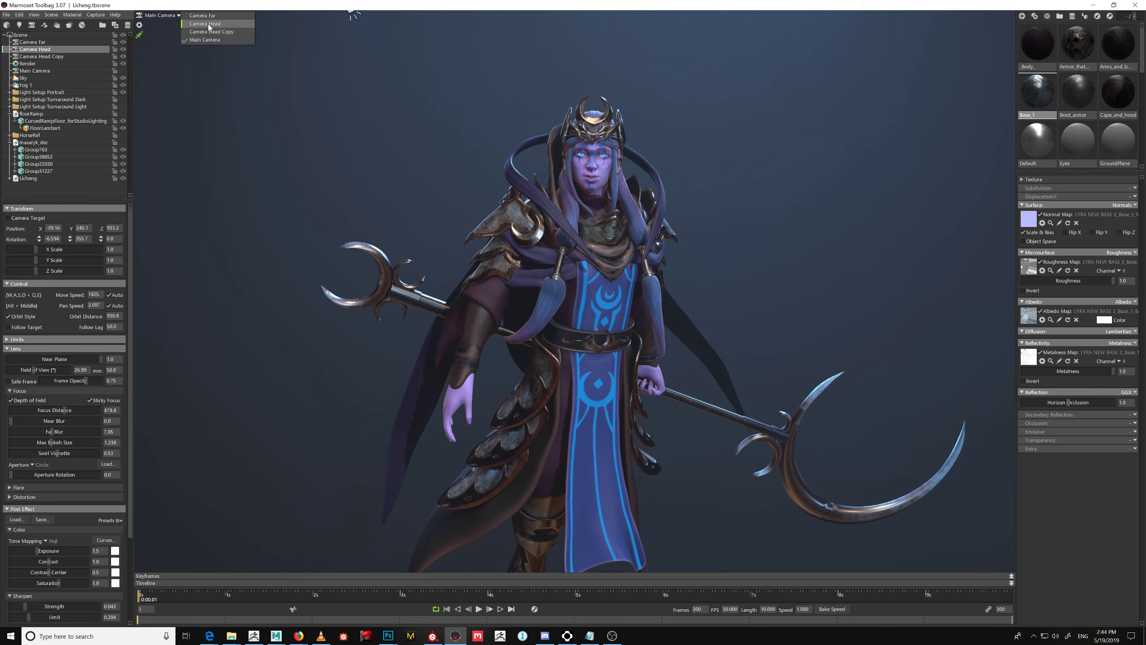
{"action": "left_click", "coordinate": [203, 24]}
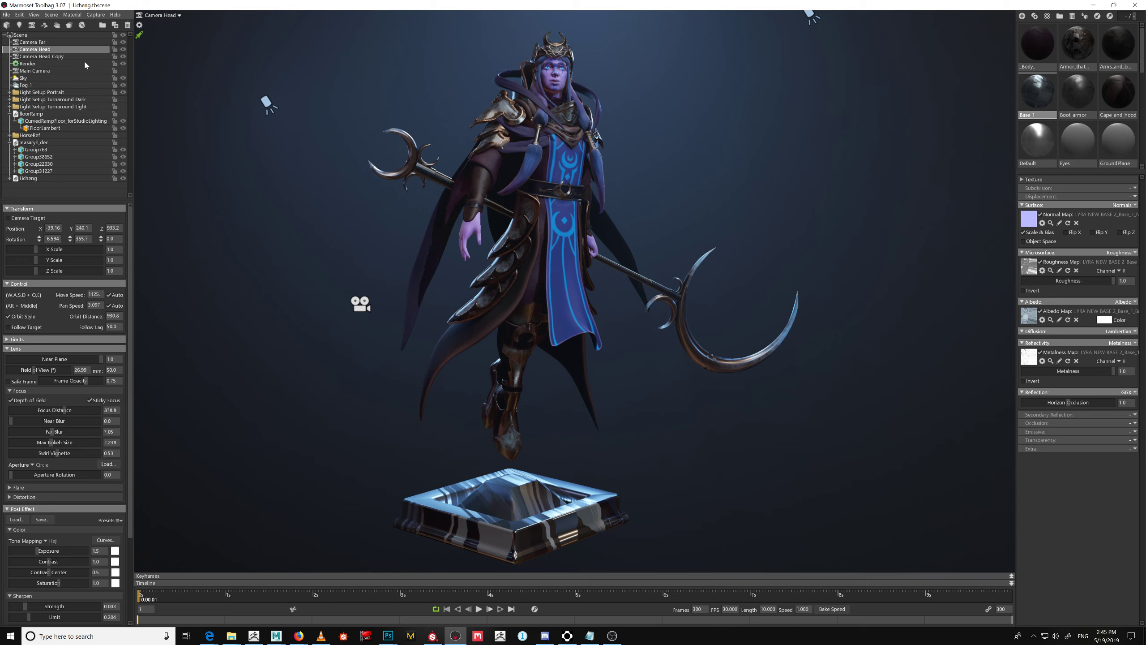
Select Camera Head Copy in the scene and switch the viewport to it
{"action": "left_click", "coordinate": [69, 56]}
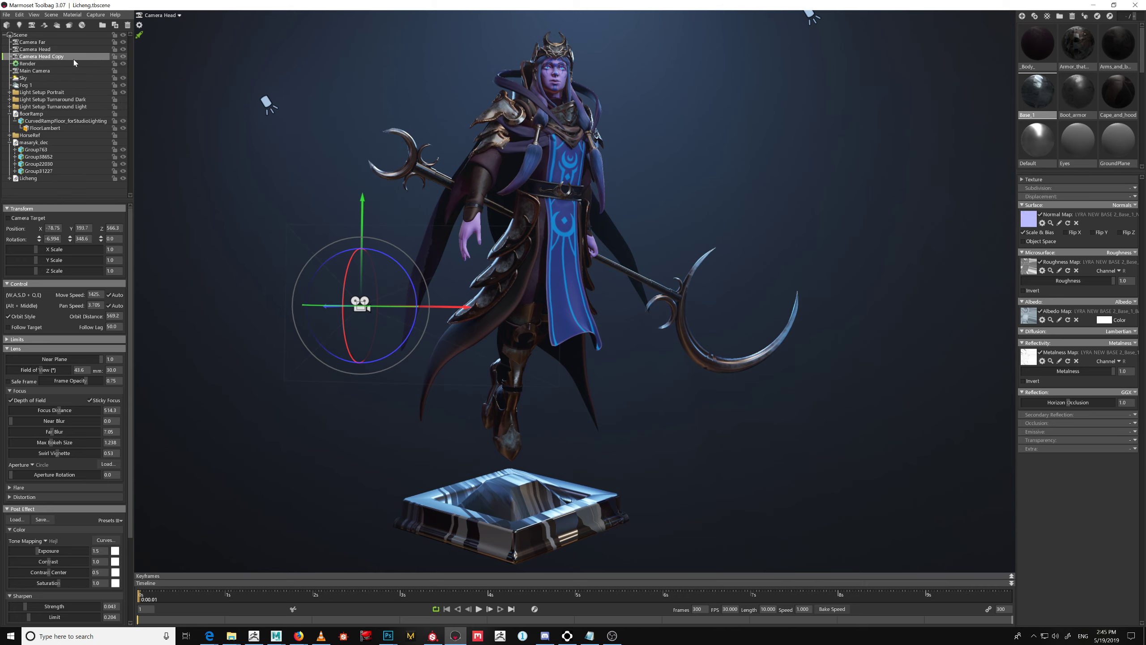
{"action": "left_click", "coordinate": [174, 16]}
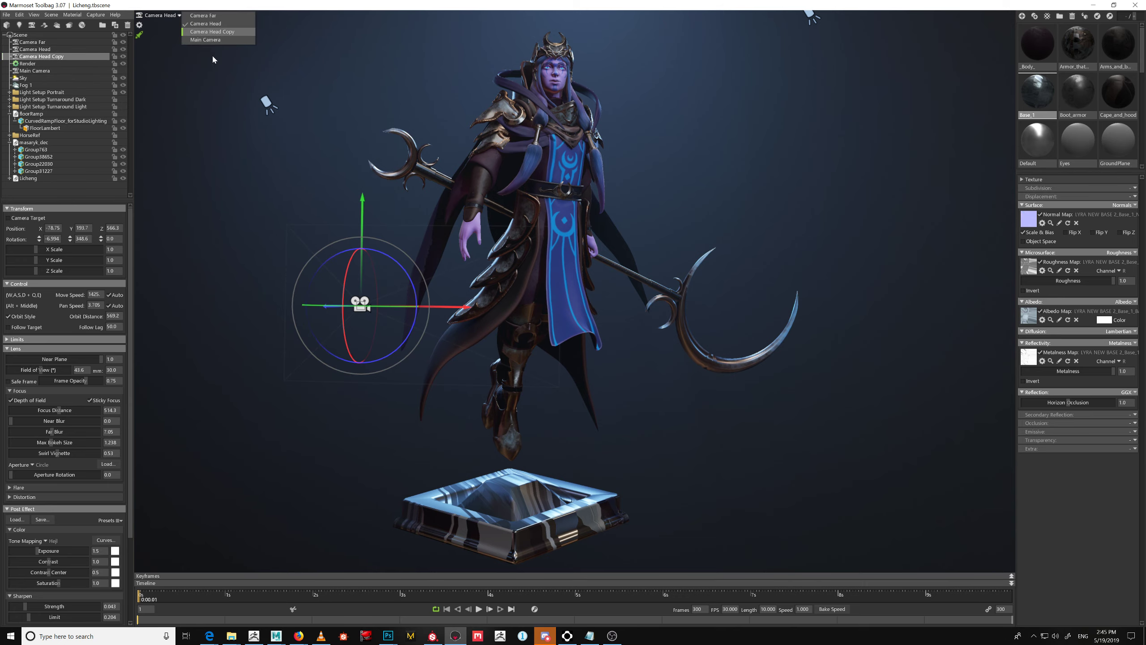
{"action": "left_click", "coordinate": [212, 31]}
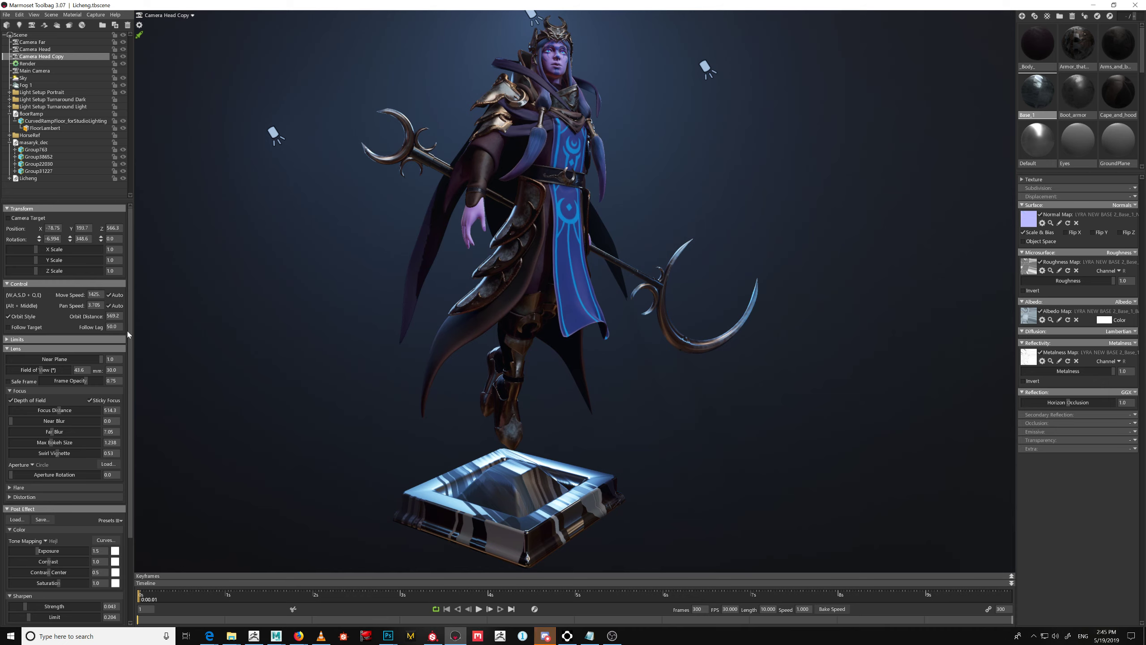
Try a 20 mm focal length on Camera Head Copy and fit the whole character and pedestal in the frame
{"action": "left_click_drag", "start_coordinate": [78, 373], "coordinate": [42, 350]}
{"action": "type", "text": "230"}
{"action": "key", "text": "BackSpace"}
{"action": "key", "text": "BackSpace"}
{"action": "type", "text": "0"}
{"action": "key", "text": "Return"}
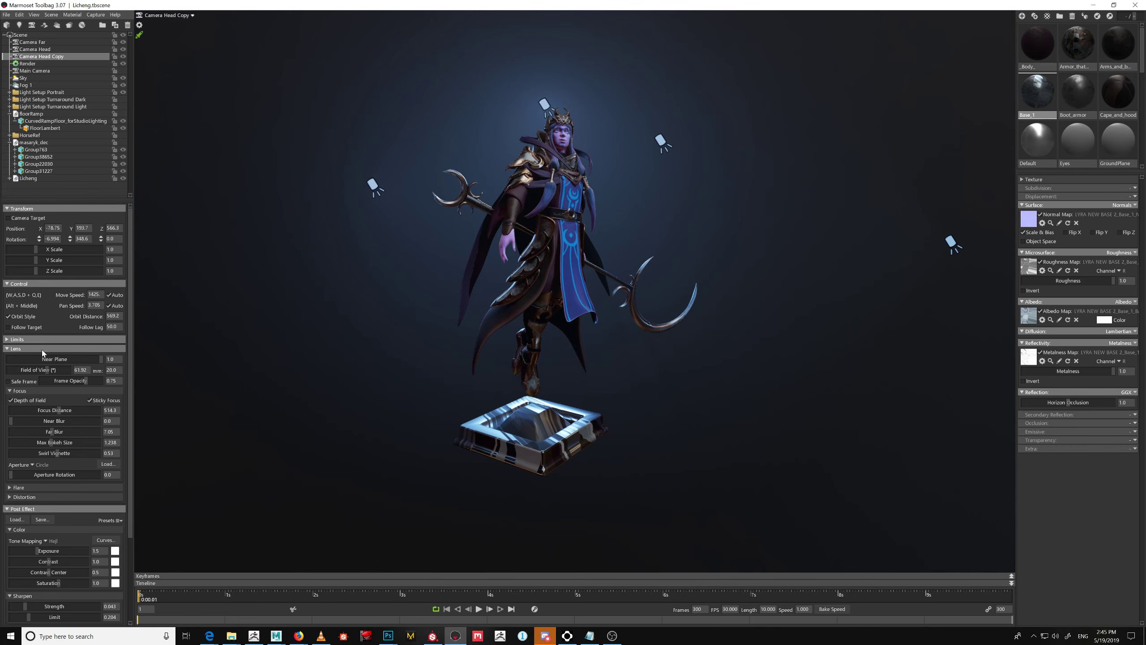
{"action": "scroll", "coordinate": [550, 287], "scroll_direction": "up", "scroll_amount": 5}
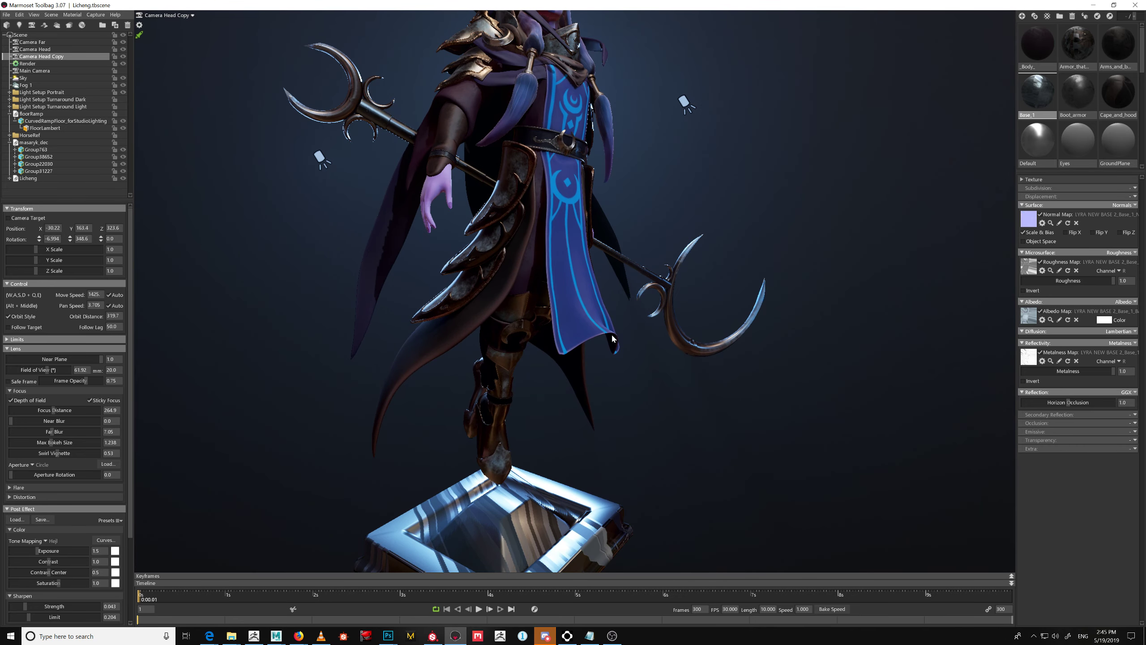
{"action": "scroll", "coordinate": [589, 324], "scroll_direction": "down", "scroll_amount": 1}
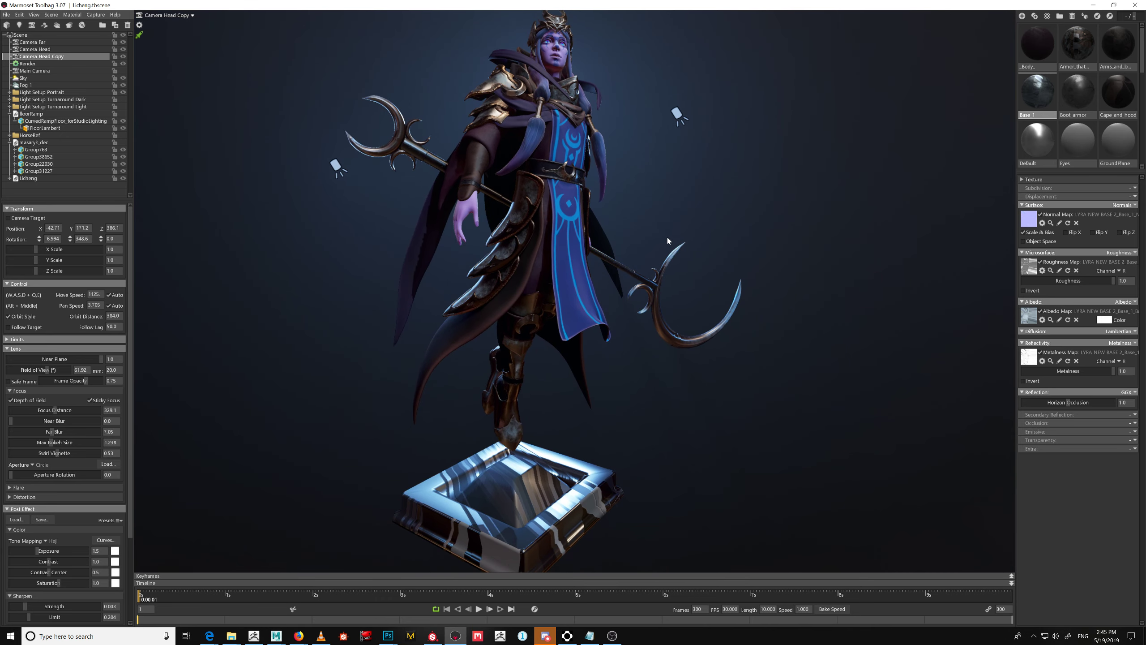
{"action": "scroll", "coordinate": [668, 240], "scroll_direction": "down", "scroll_amount": 2}
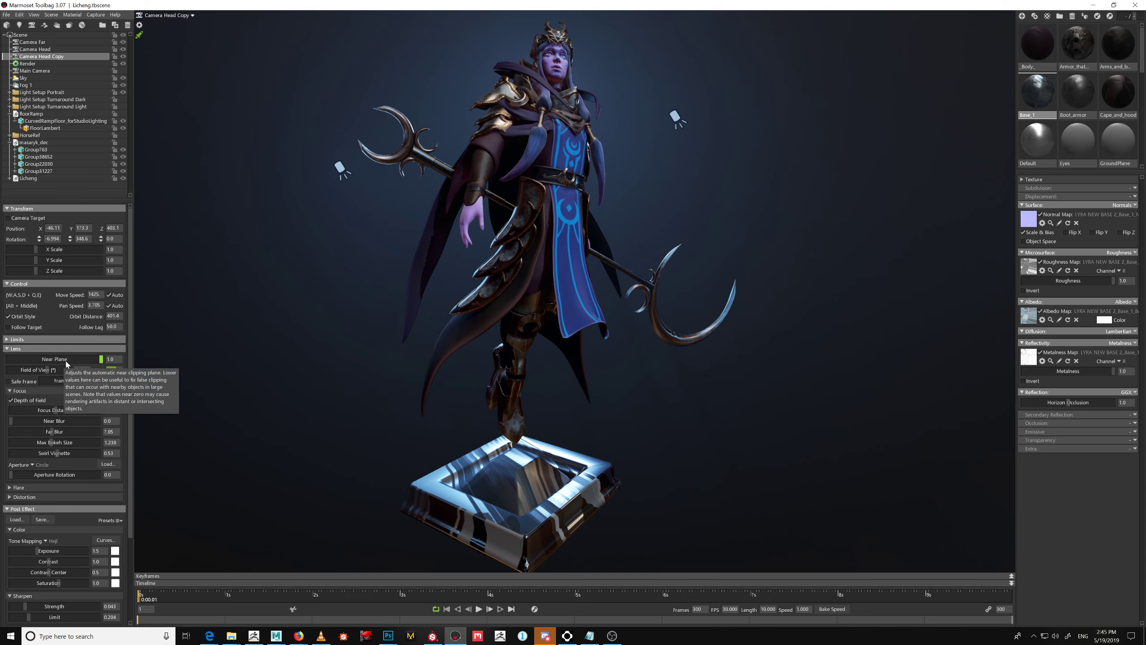
Set the camera's focal length to 25 mm and frame the full character and pedestal from a slightly lower angle
{"action": "key", "text": "Return"}
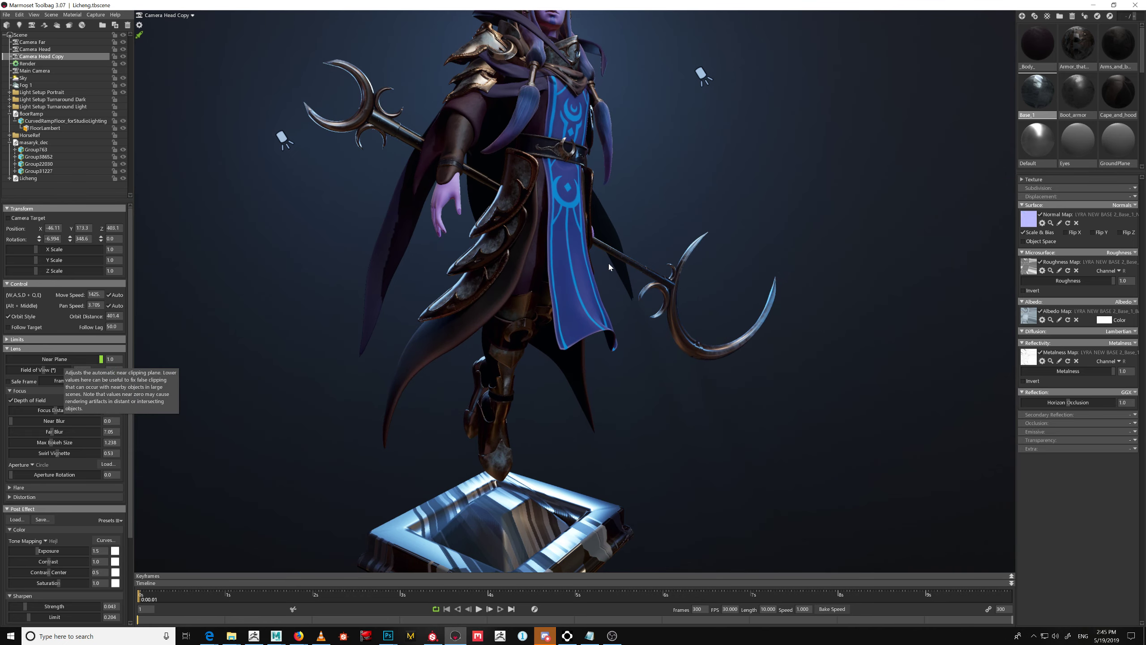
{"action": "scroll", "coordinate": [640, 262], "scroll_direction": "down", "scroll_amount": 3}
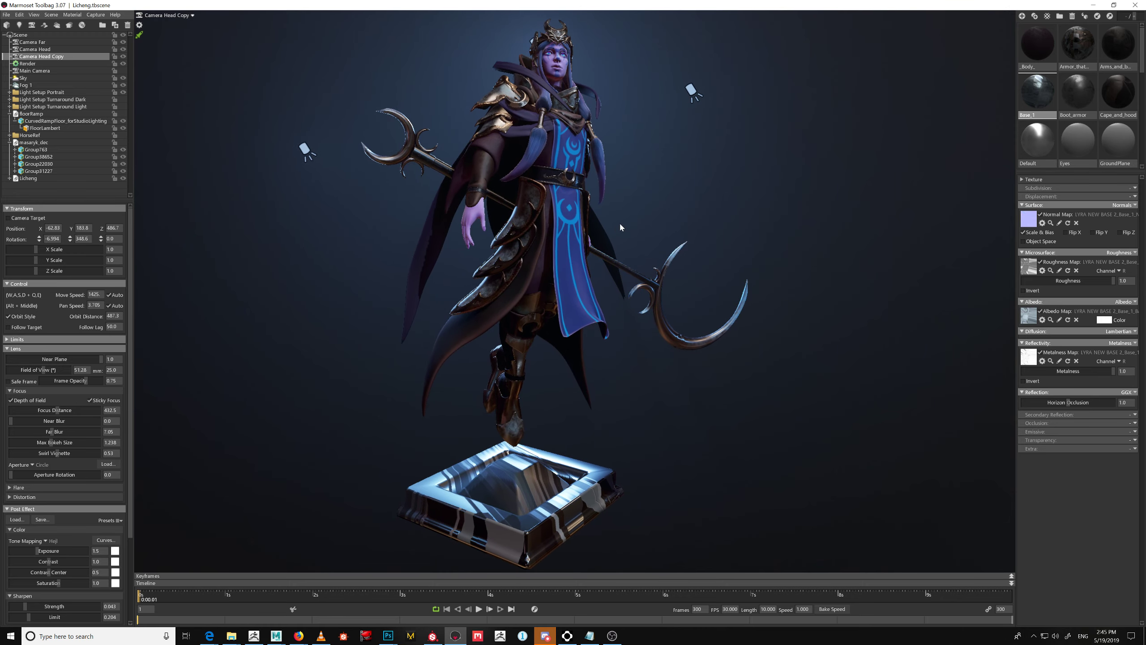
{"action": "left_click_drag", "start_coordinate": [677, 221], "coordinate": [663, 252]}
{"action": "right_click_drag", "start_coordinate": [665, 239], "coordinate": [663, 248], "text": "alt"}
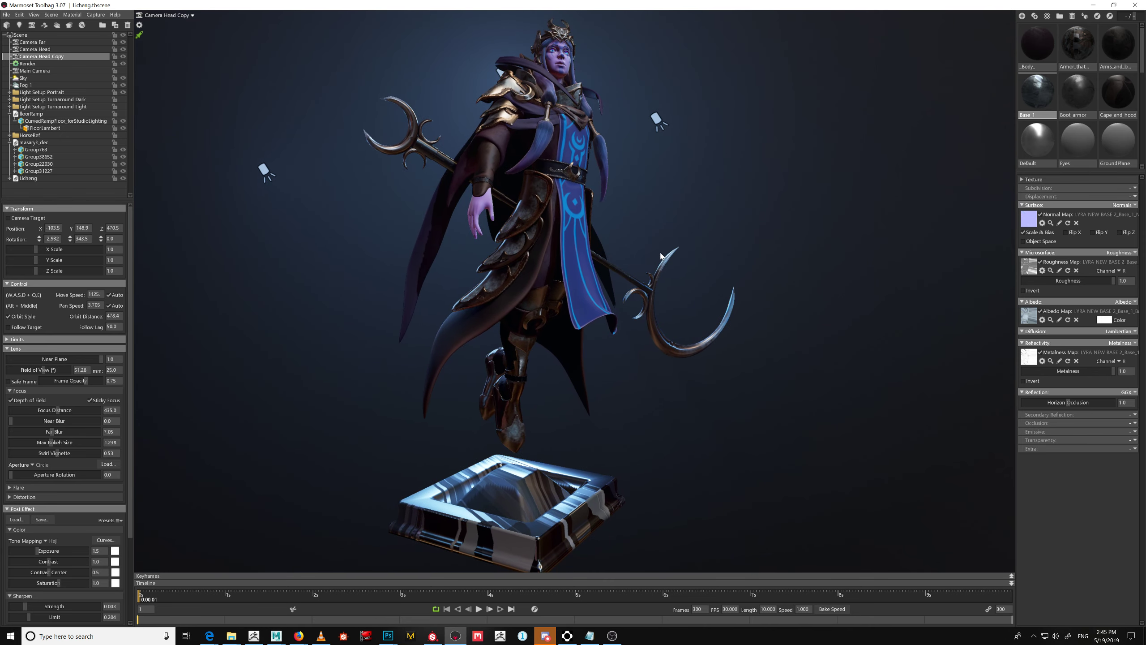
{"action": "middle_click_drag", "start_coordinate": [658, 251], "coordinate": [620, 310], "text": "alt"}
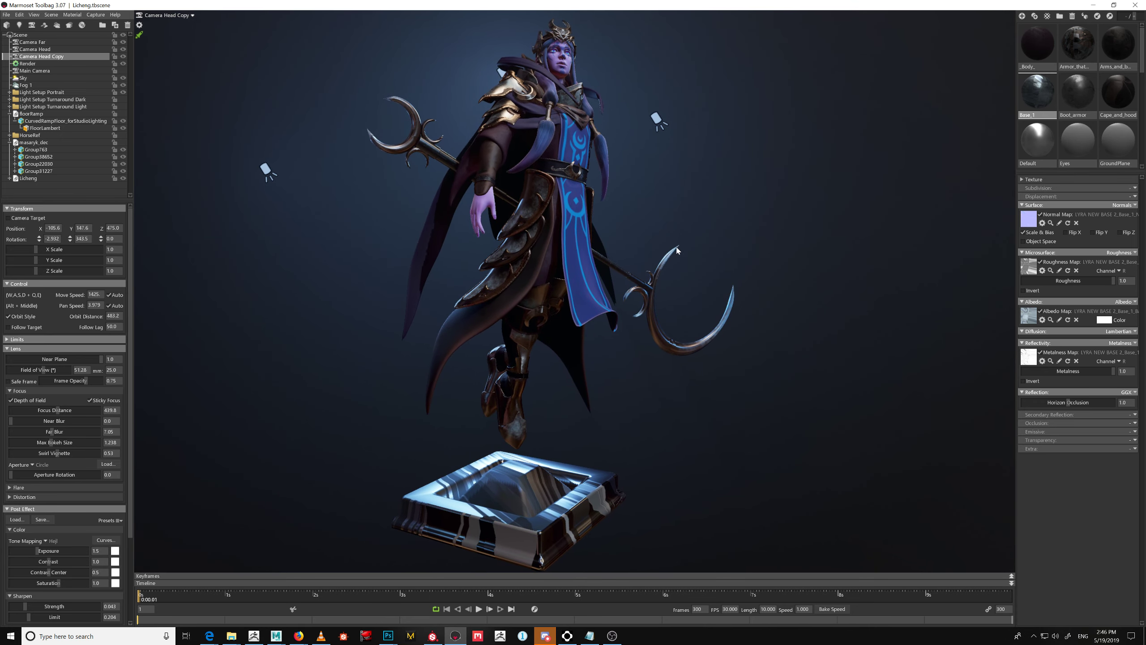
{"action": "left_click_drag", "start_coordinate": [714, 225], "coordinate": [714, 225], "text": "alt"}
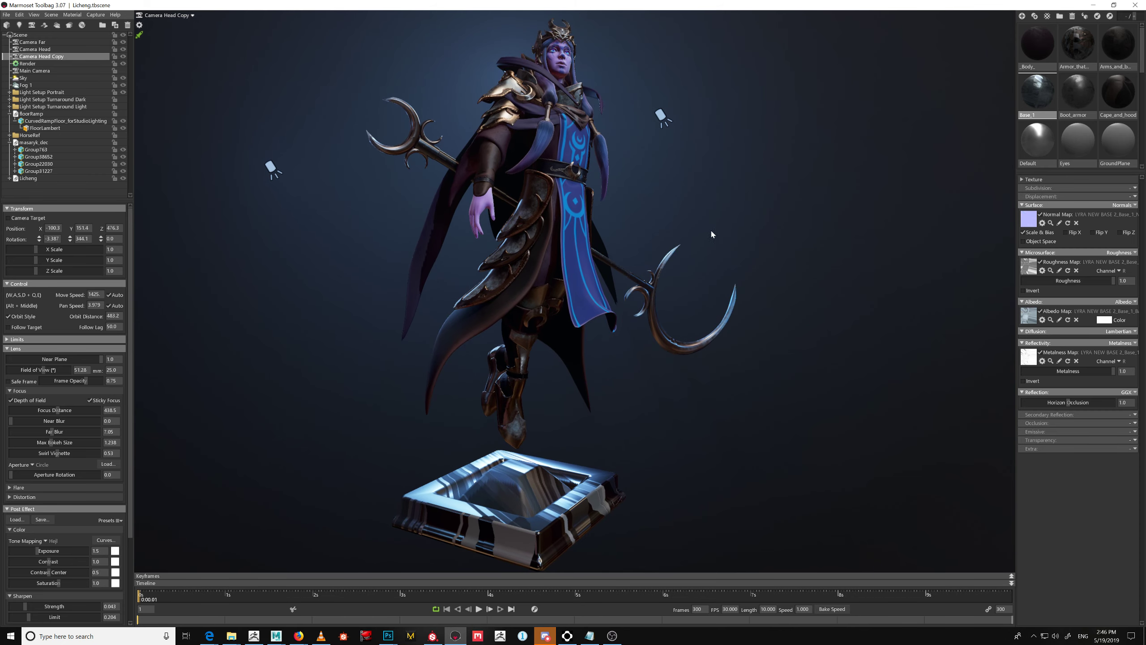
{"action": "middle_click_drag", "start_coordinate": [696, 219], "coordinate": [695, 217], "text": "alt"}
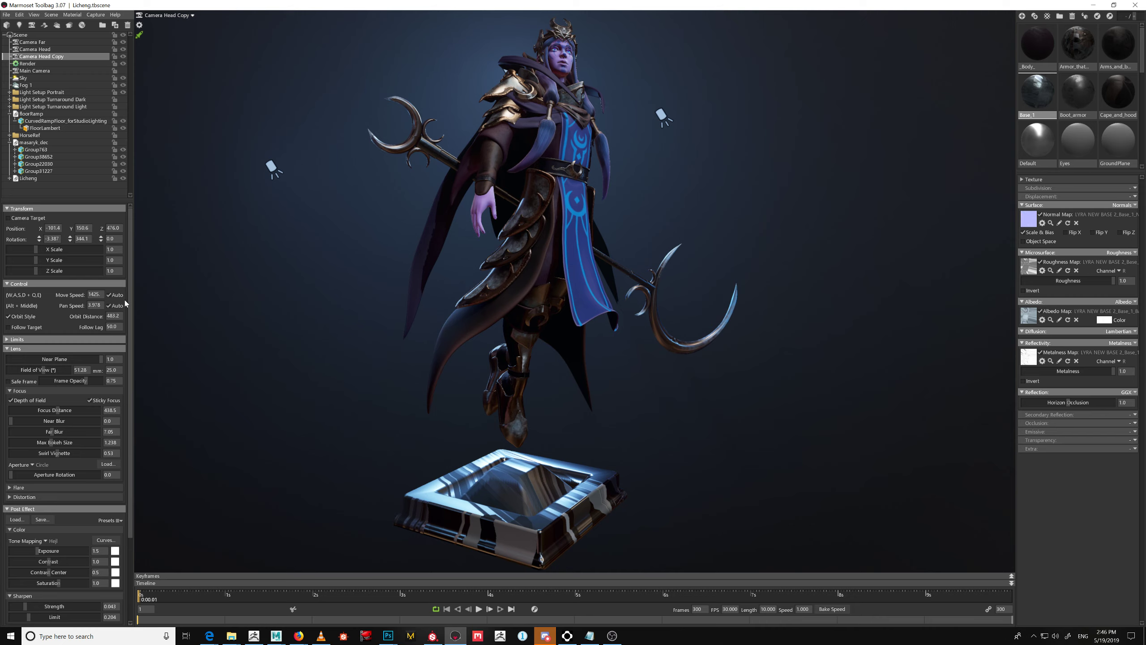
Focus the camera's depth of field on the character's head and set Far Blur to about 2.34
{"action": "scroll", "coordinate": [128, 303], "scroll_direction": "down", "scroll_amount": 2}
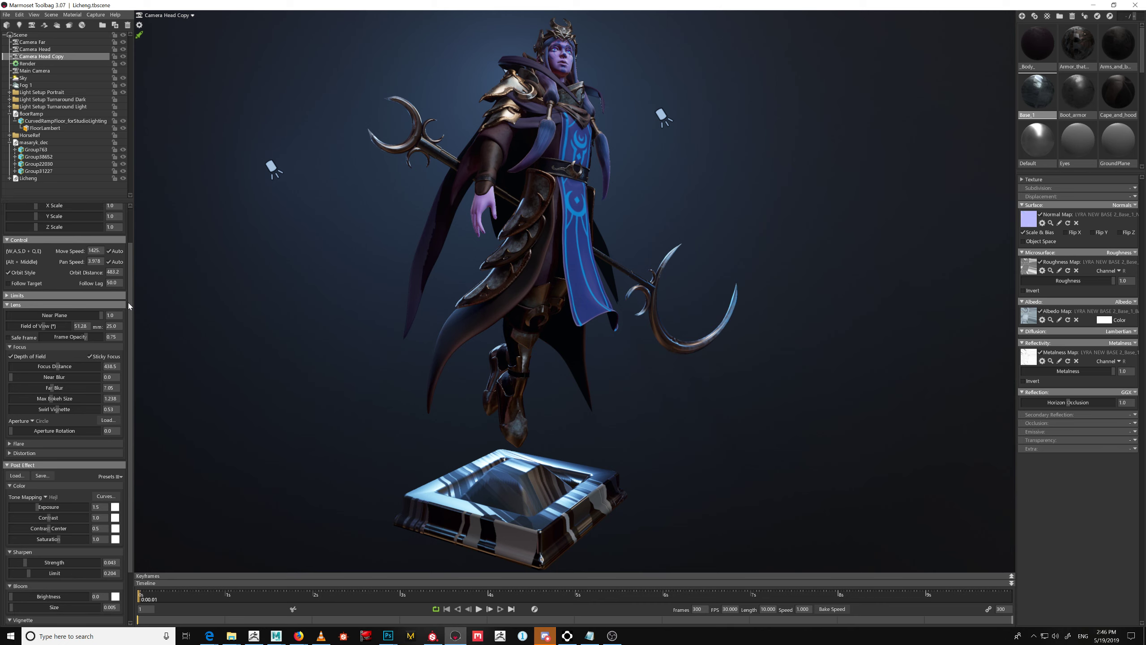
{"action": "scroll", "coordinate": [127, 255], "scroll_direction": "up", "scroll_amount": 2}
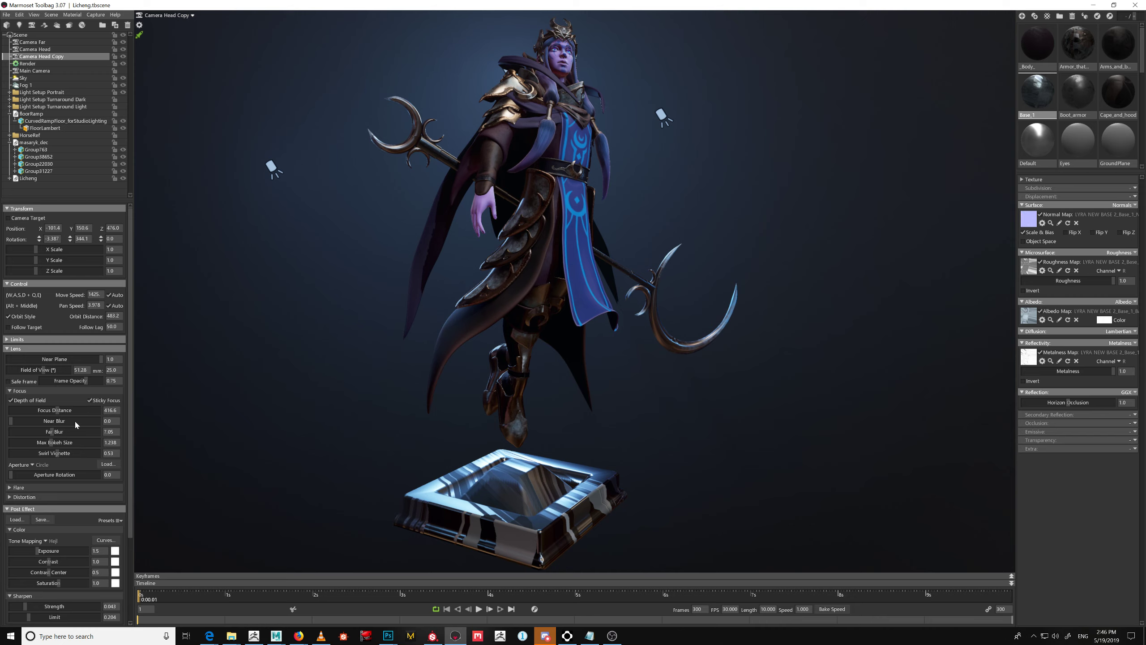
{"action": "mouse_move", "coordinate": [53, 432]}
{"action": "left_mouse_down"}
{"action": "mouse_move", "coordinate": [96, 431]}
{"action": "mouse_move", "coordinate": [52, 432]}
{"action": "left_mouse_up"}
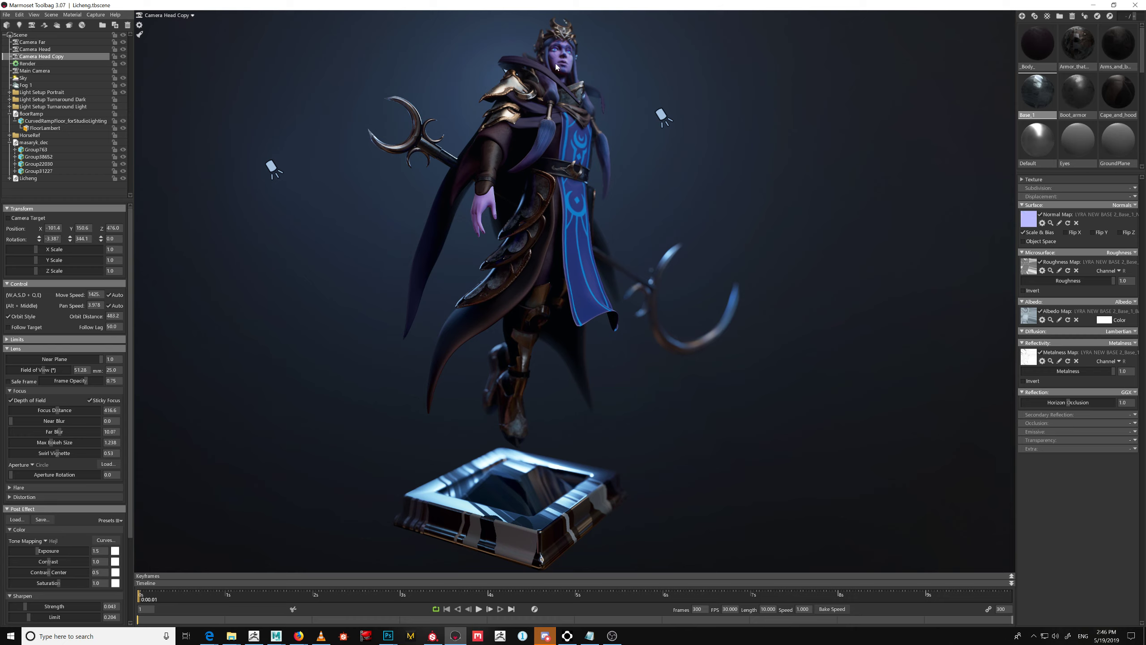
{"action": "middle_click", "coordinate": [569, 33], "text": "ctrl"}
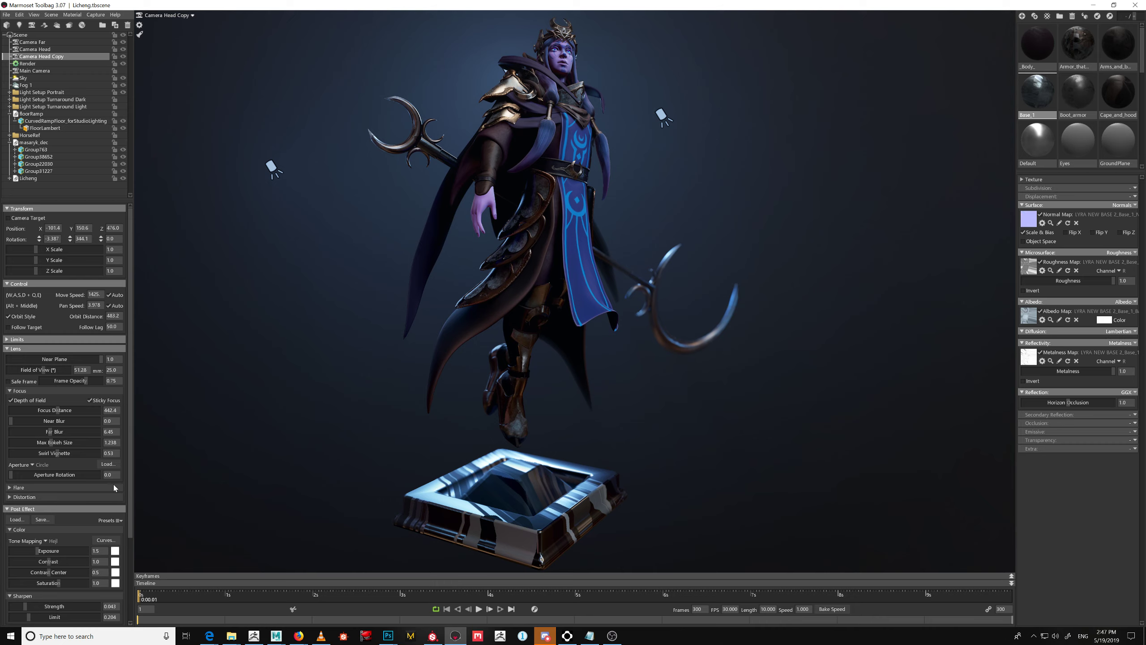
{"action": "left_click_drag", "start_coordinate": [50, 432], "coordinate": [31, 432]}
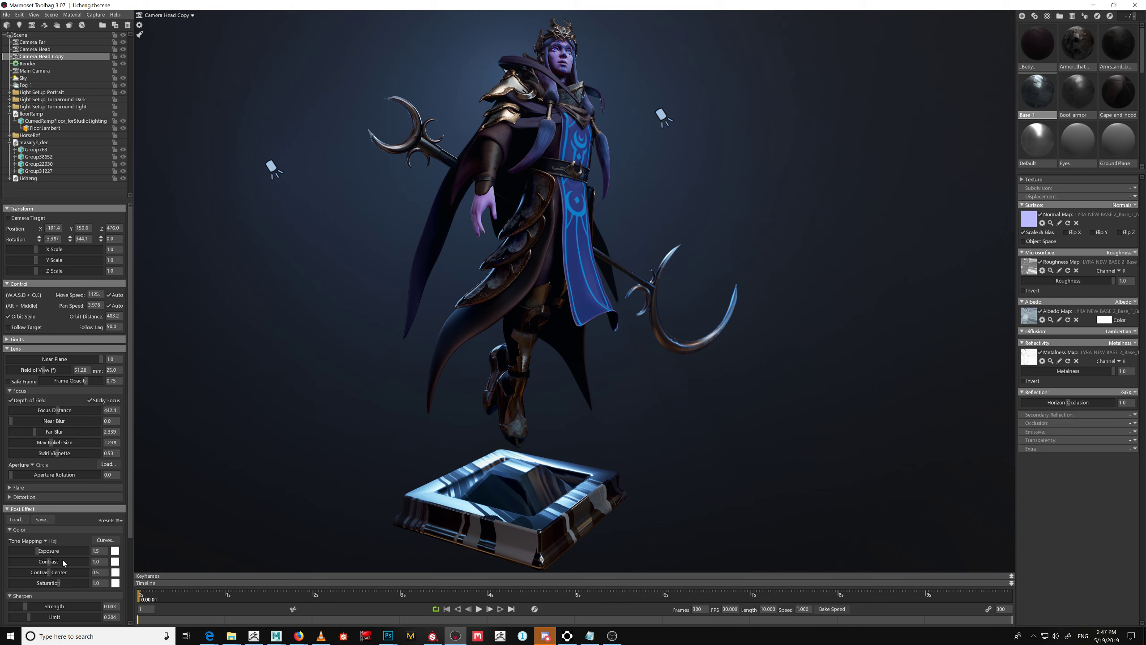
Set the camera's sharpen strength to 0.009 and increase the bloom size to about 0.05
{"action": "scroll", "coordinate": [54, 583], "scroll_direction": "down", "scroll_amount": 3}
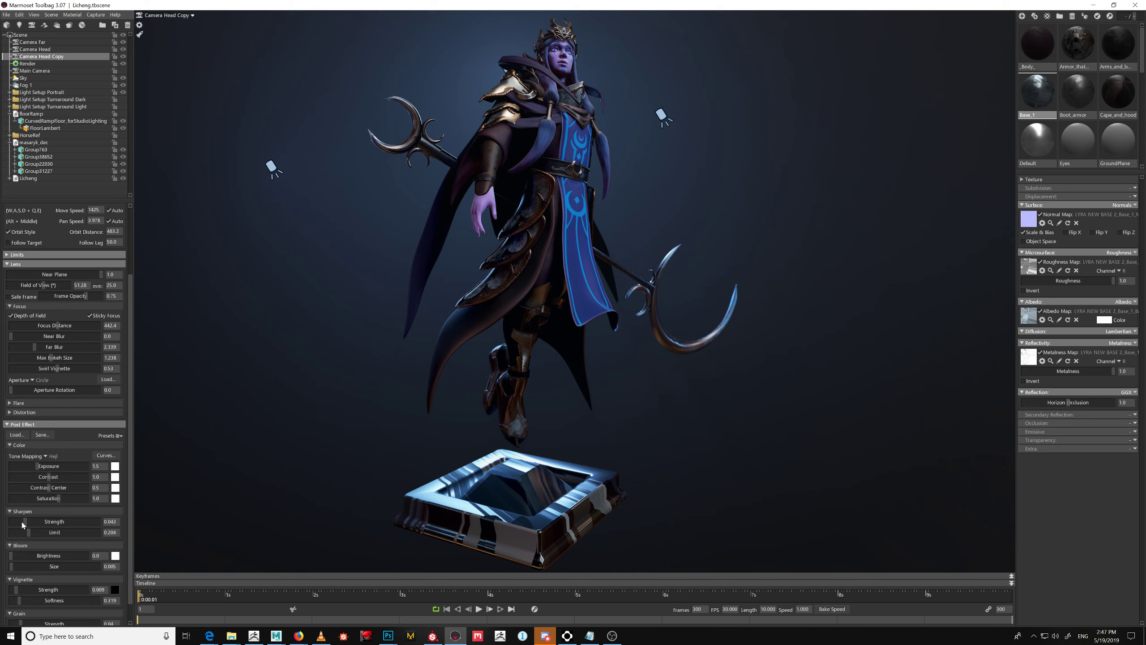
{"action": "left_click_drag", "start_coordinate": [23, 566], "coordinate": [20, 567]}
{"action": "left_click_drag", "start_coordinate": [19, 524], "coordinate": [17, 525]}
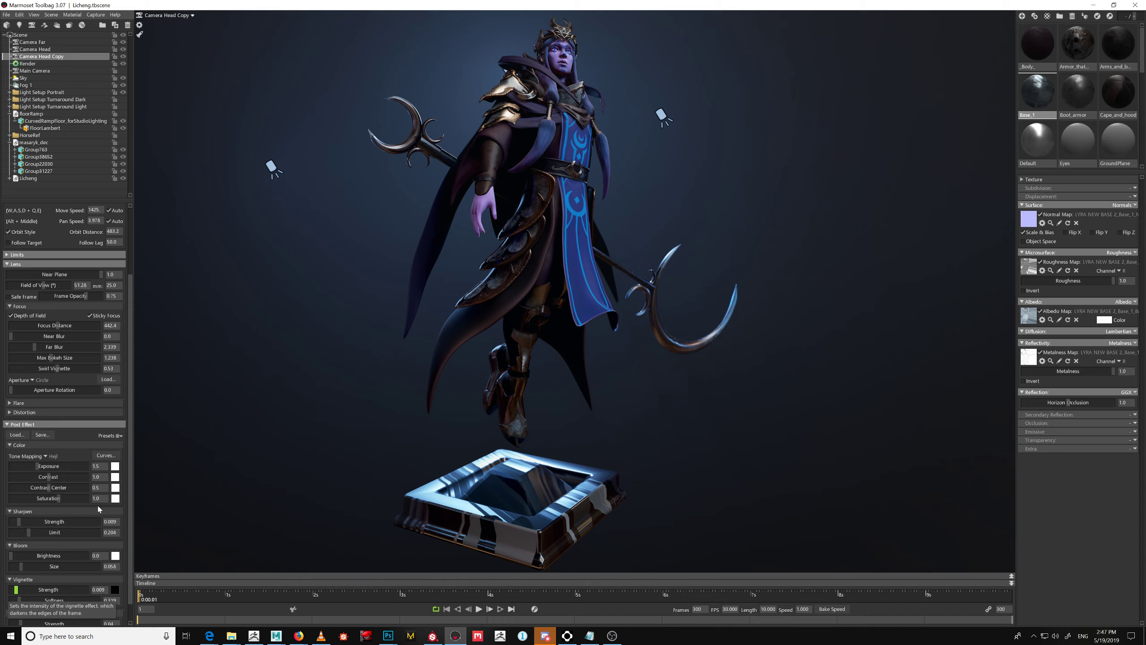
Try a vignette strength of about 0.42 on the camera and settle it at 0.004
{"action": "left_click_drag", "start_coordinate": [16, 590], "coordinate": [46, 590]}
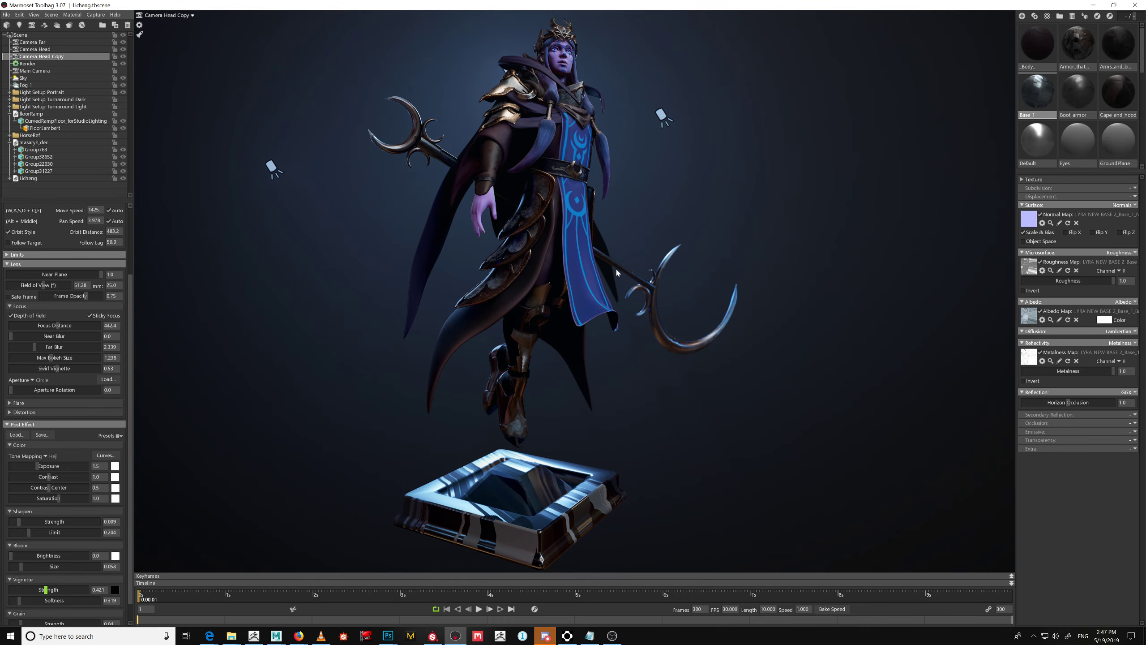
{"action": "left_click_drag", "start_coordinate": [46, 589], "coordinate": [31, 589]}
{"action": "key", "text": "ctrl+z"}
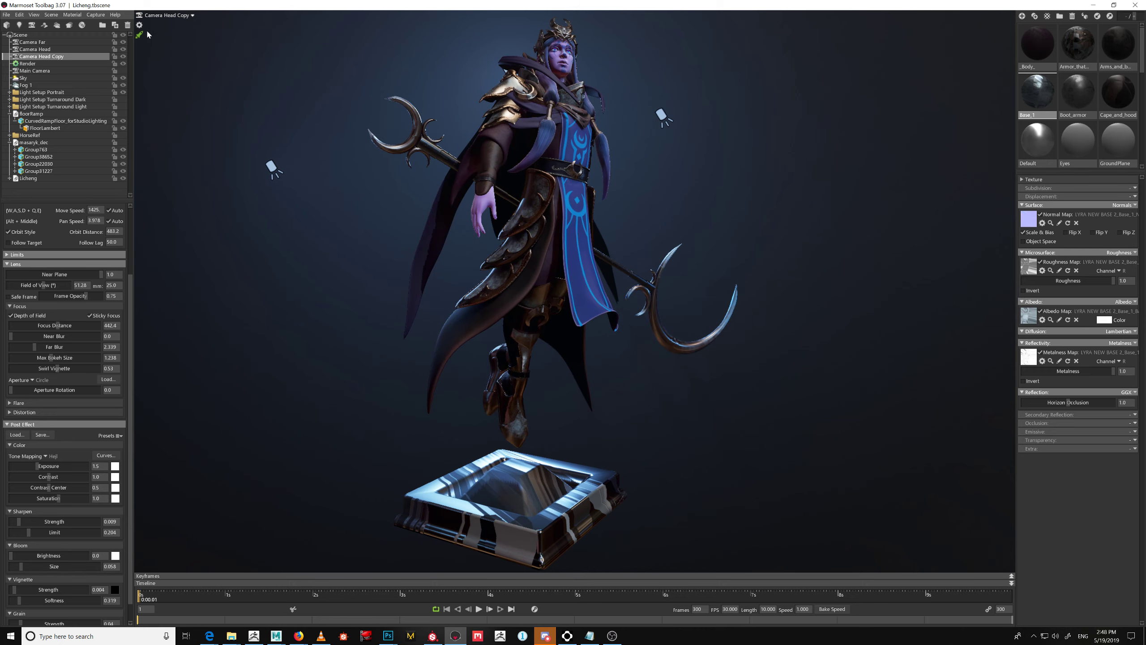
Capture the viewport as an image and open the resulting screenshot012.tga in Photoshop
{"action": "left_click", "coordinate": [96, 15]}
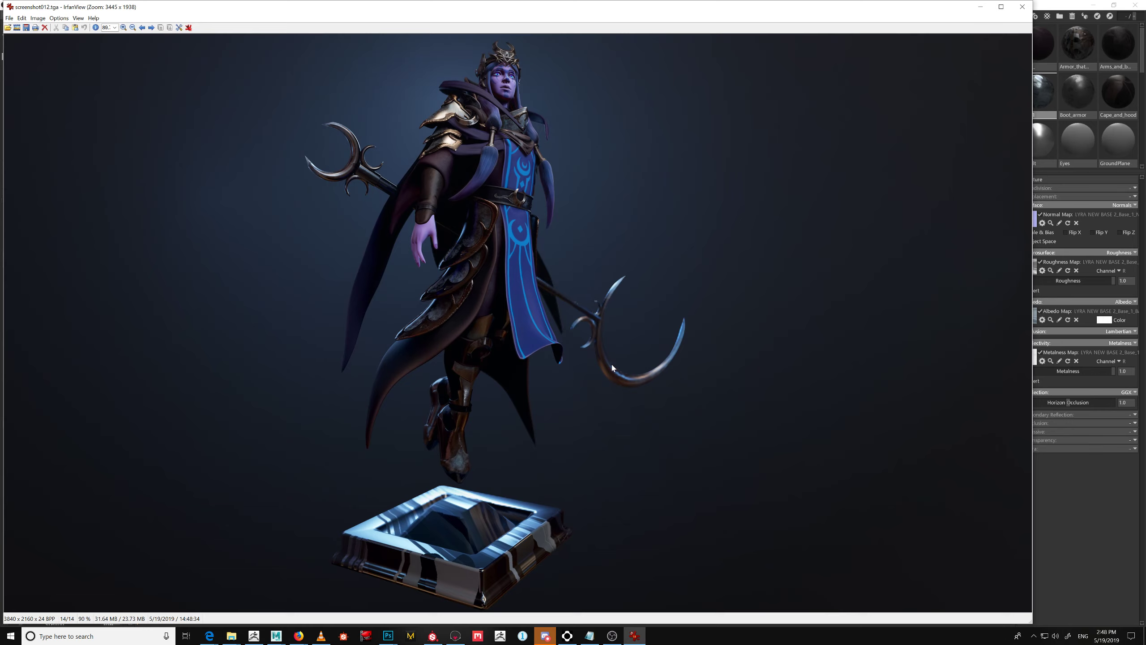
{"action": "left_click", "coordinate": [1022, 6]}
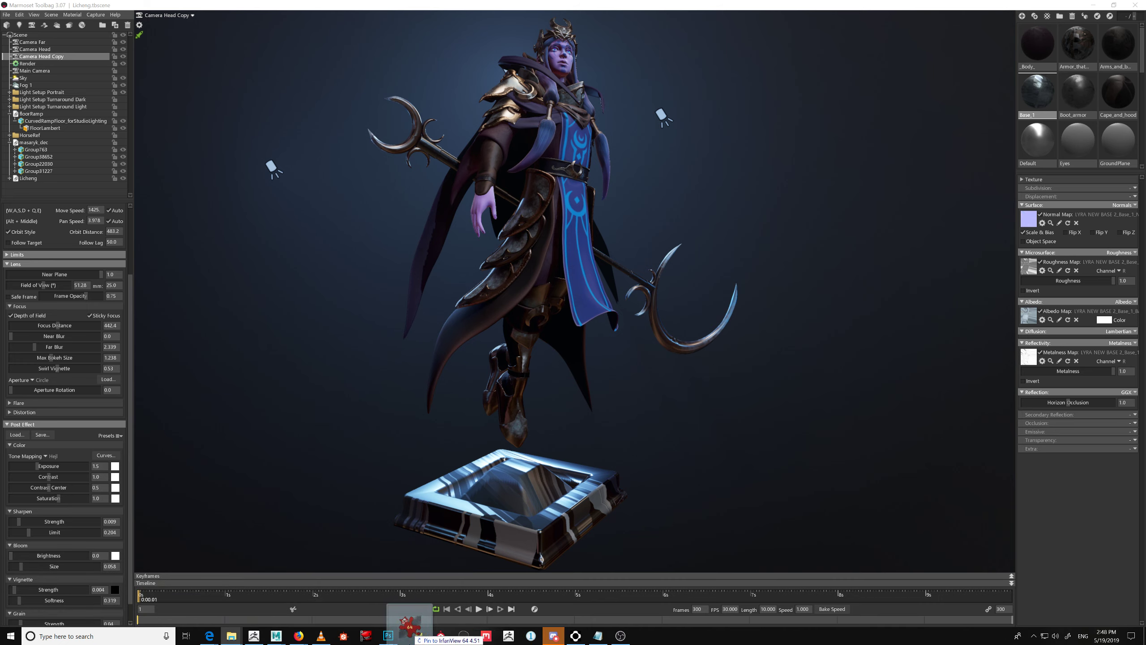
{"action": "mouse_move", "coordinate": [388, 639]}
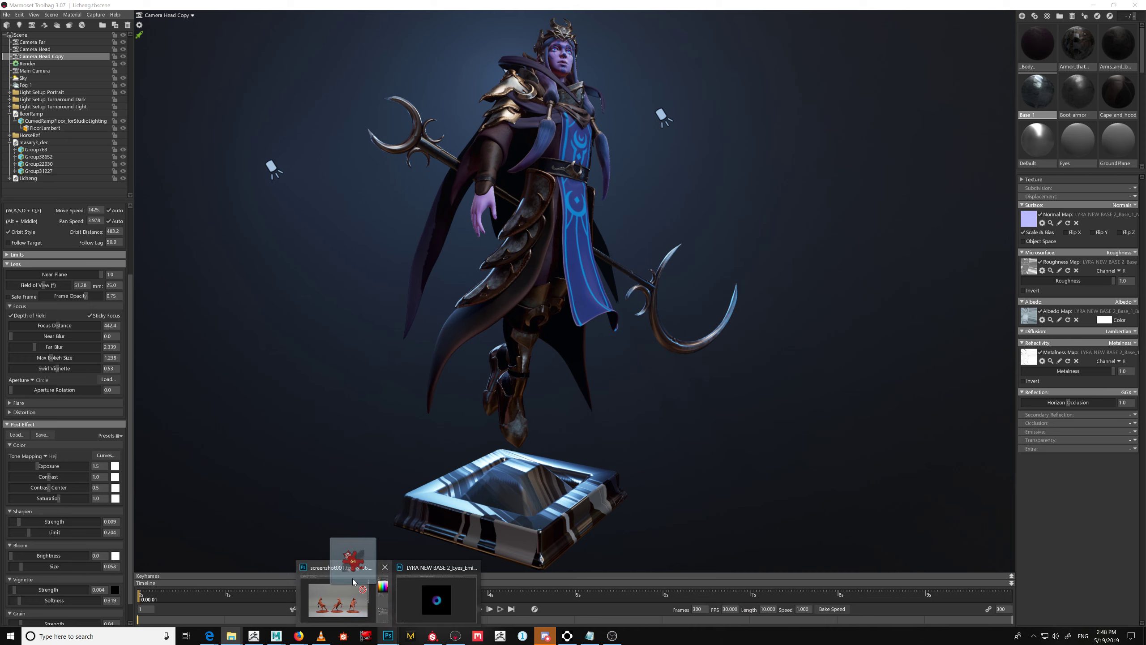
{"action": "left_click", "coordinate": [353, 579]}
{"action": "left_click_drag", "start_coordinate": [421, 11], "coordinate": [420, 9]}
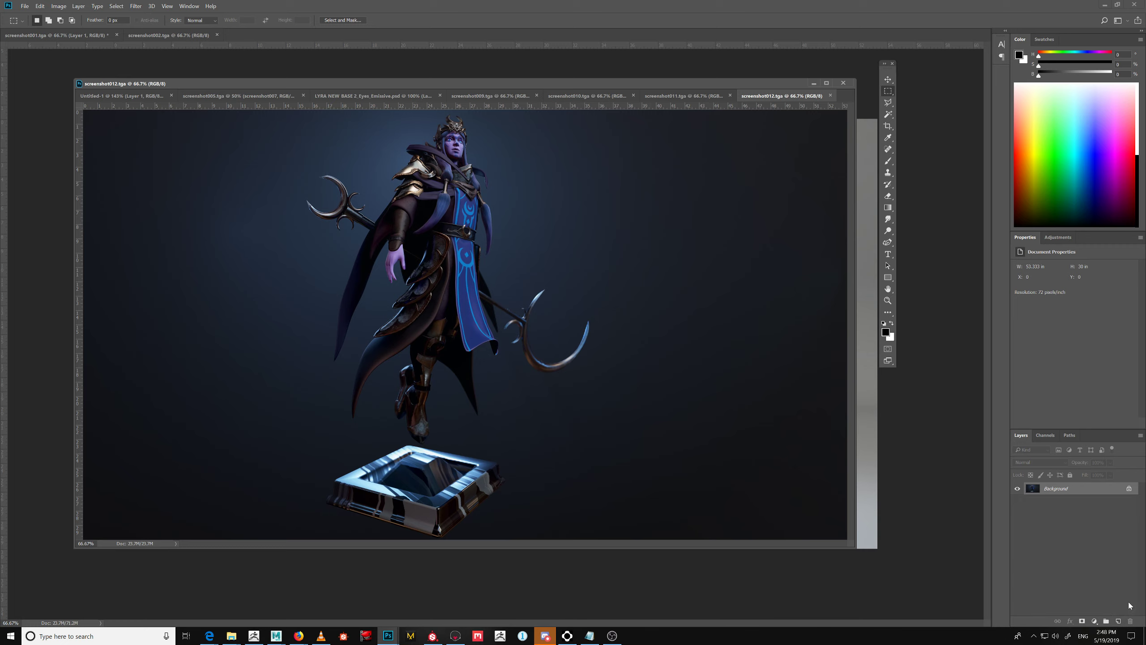
Duplicate the background layer of screenshot012.tga and bring the character's upper body into view at 100%
{"action": "key", "text": "ctrl+j"}
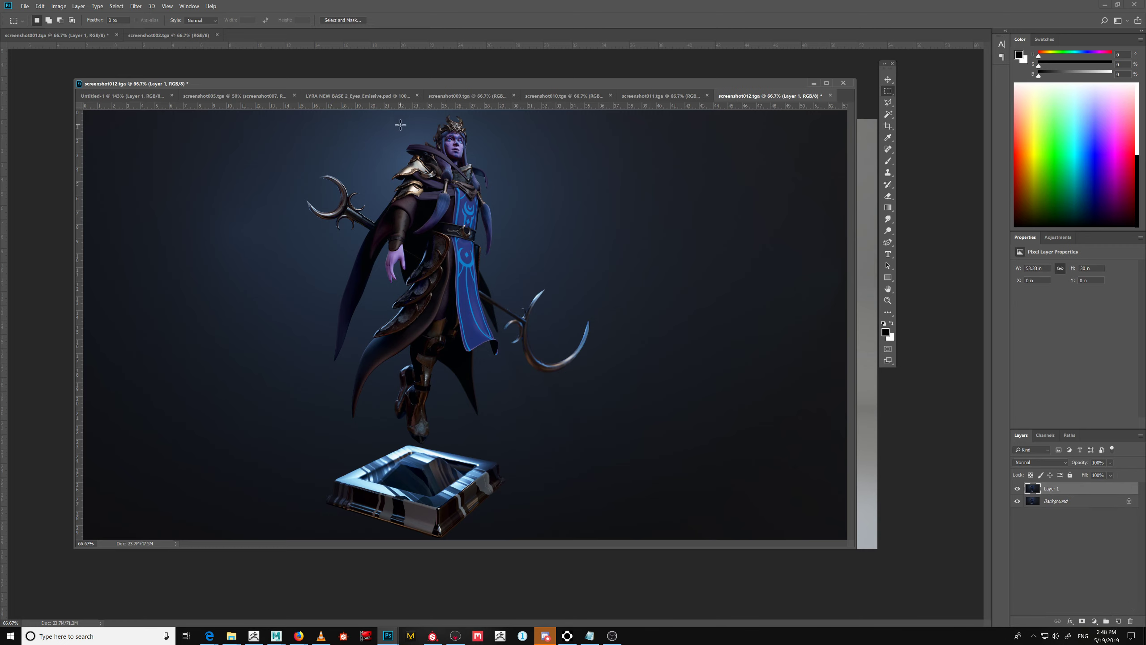
{"action": "left_click", "coordinate": [135, 5]}
{"action": "key", "text": "Escape"}
{"action": "key", "text": "ctrl+plus"}
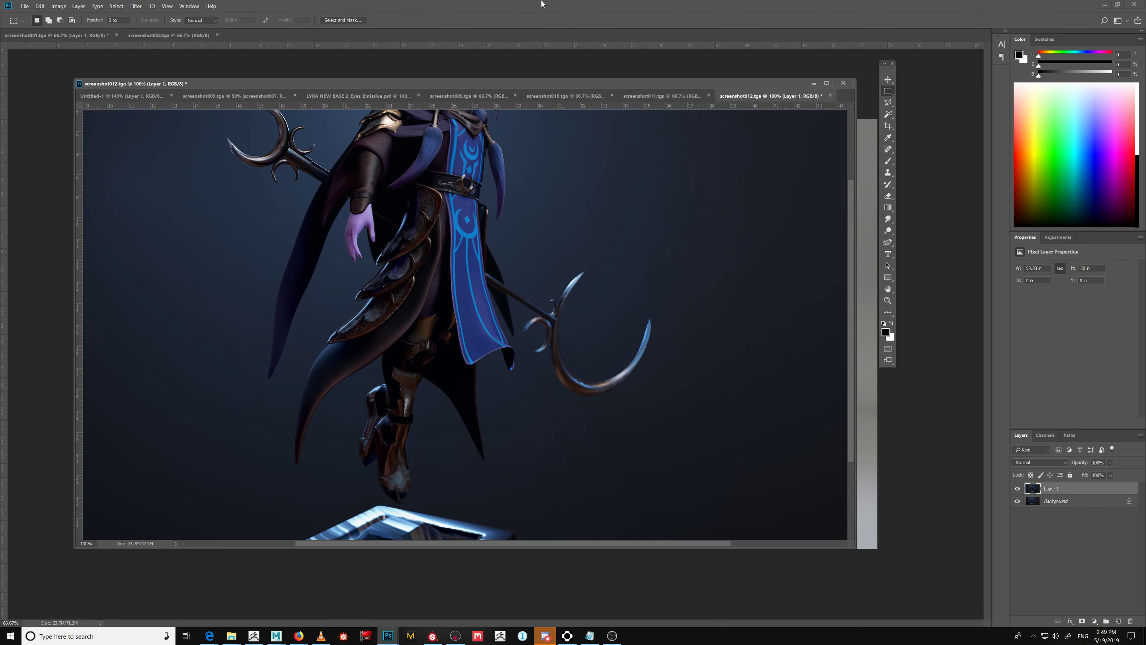
{"action": "left_click_drag", "start_coordinate": [498, 244], "coordinate": [498, 335]}
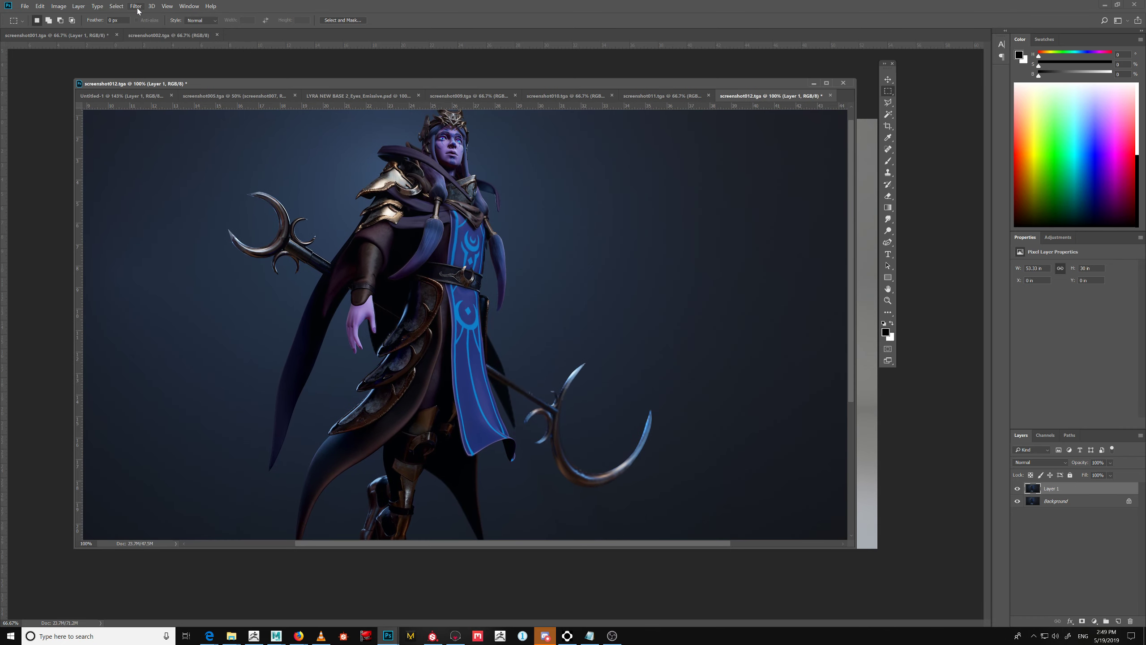
{"action": "left_click", "coordinate": [135, 6]}
{"action": "mouse_move", "coordinate": [149, 150]}
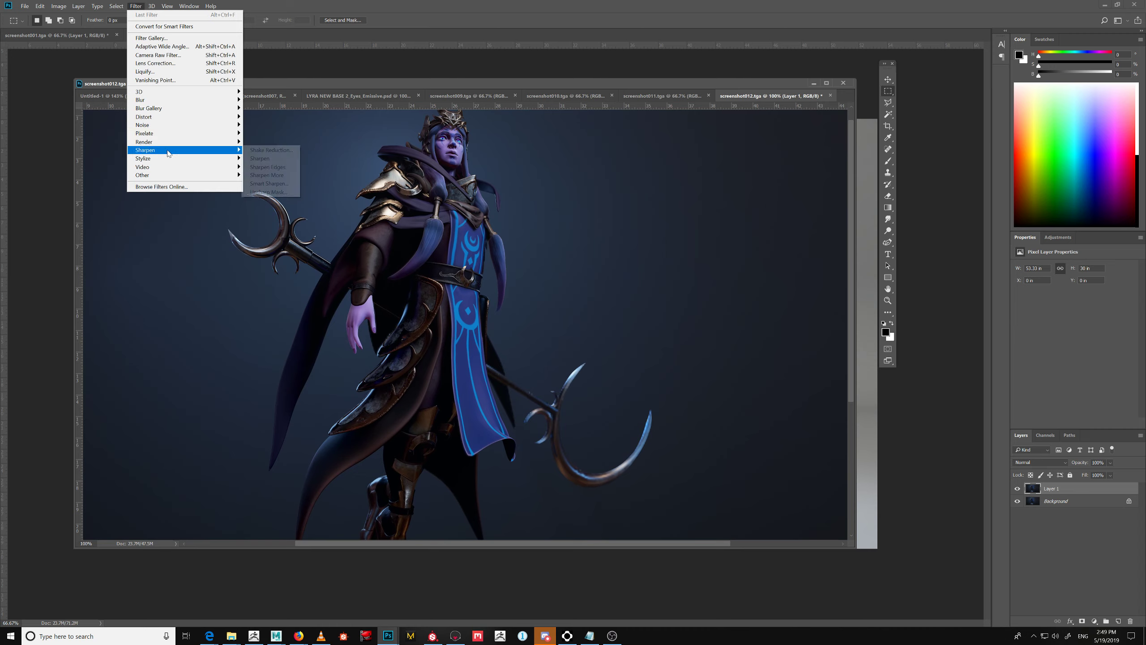
{"action": "left_click", "coordinate": [267, 184]}
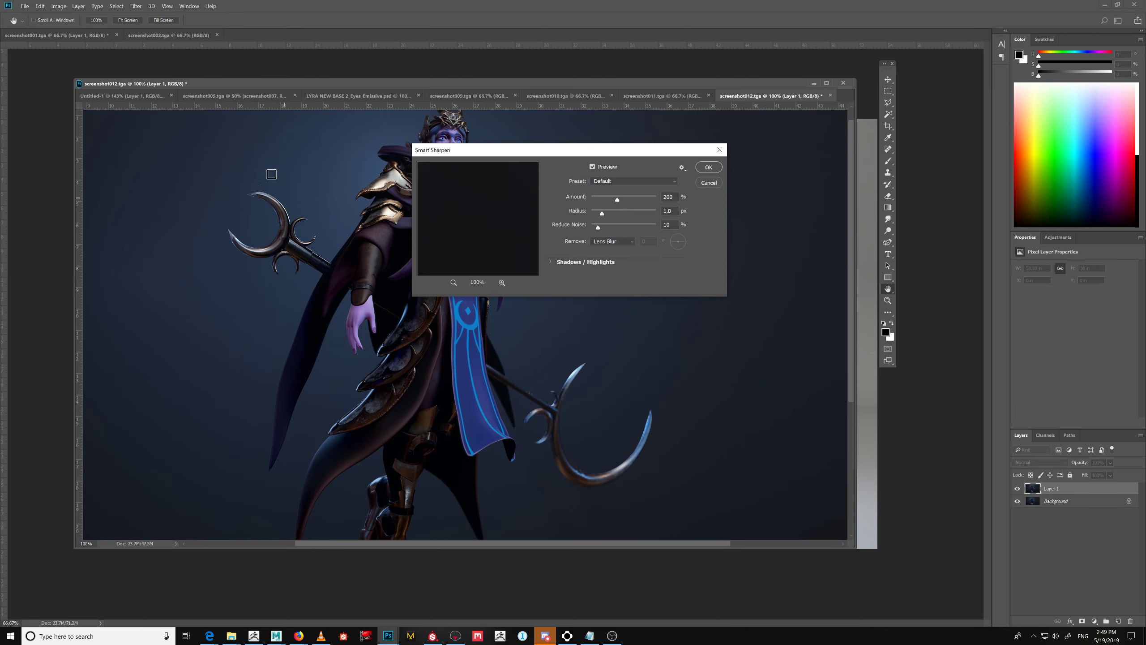
{"action": "key", "text": "Return"}
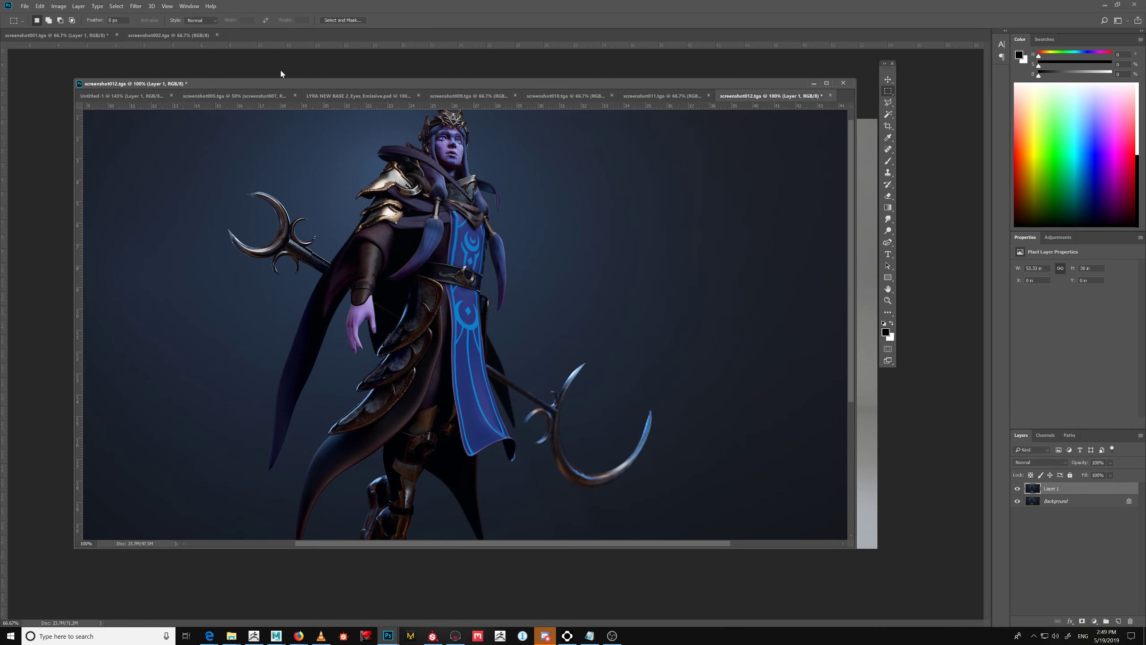
Apply a light Unsharp Mask with a reduced amount and a 1.0-pixel radius to the duplicated layer
{"action": "left_click", "coordinate": [136, 6]}
{"action": "mouse_move", "coordinate": [190, 150]}
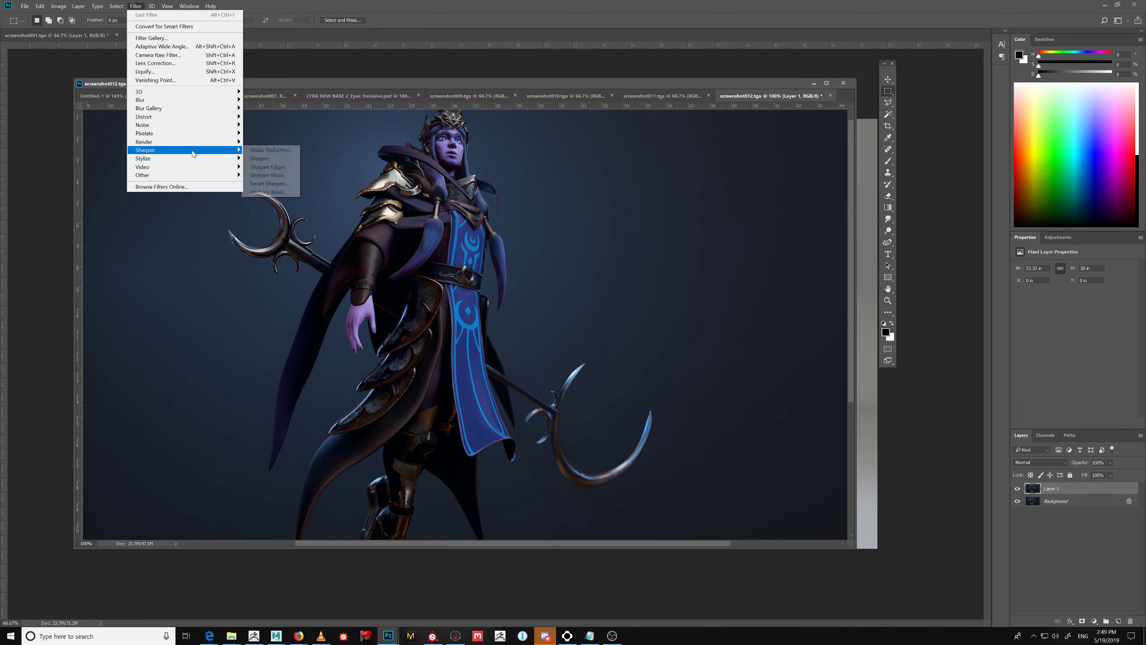
{"action": "left_click", "coordinate": [271, 192]}
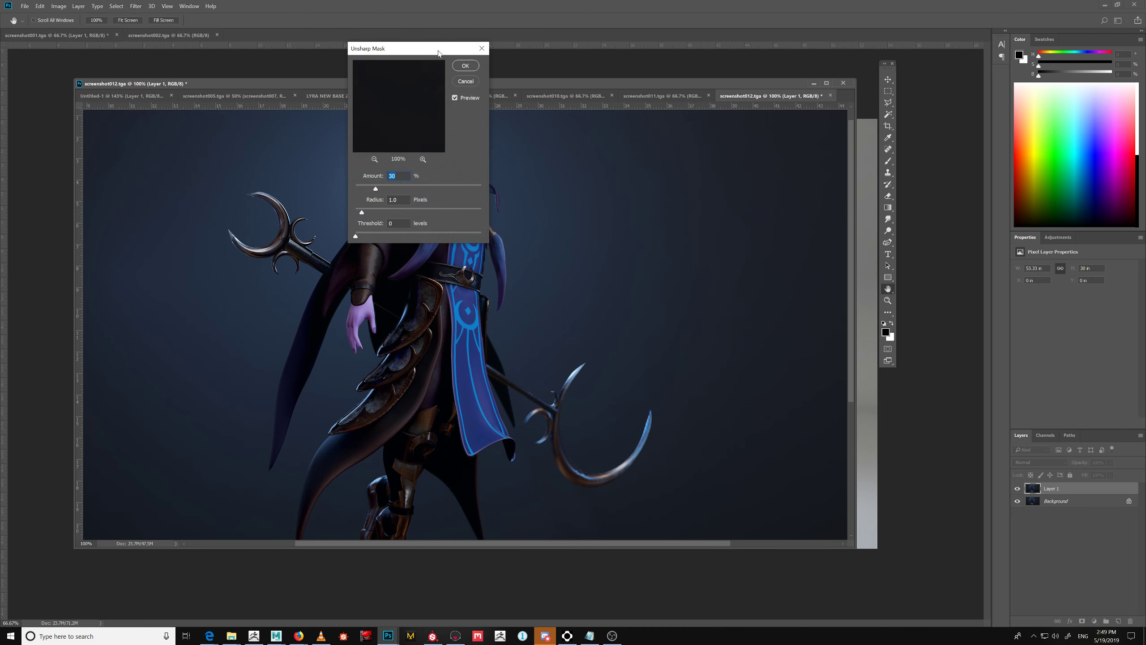
{"action": "left_click_drag", "start_coordinate": [434, 51], "coordinate": [710, 152]}
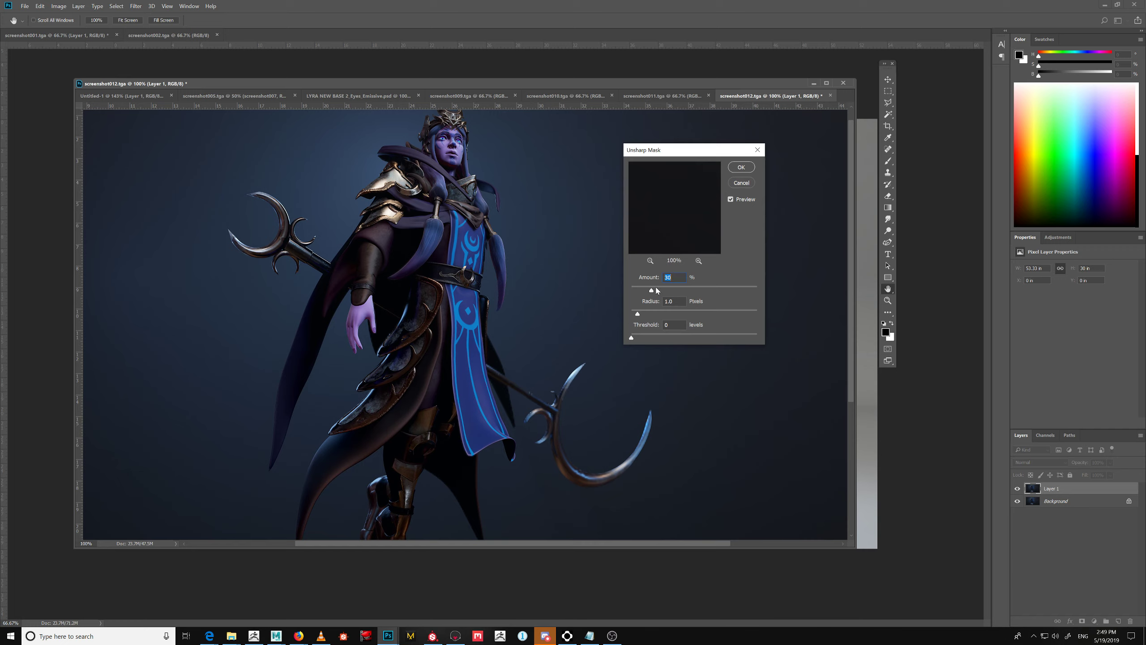
{"action": "left_click_drag", "start_coordinate": [651, 290], "coordinate": [642, 292]}
{"action": "left_click", "coordinate": [748, 168]}
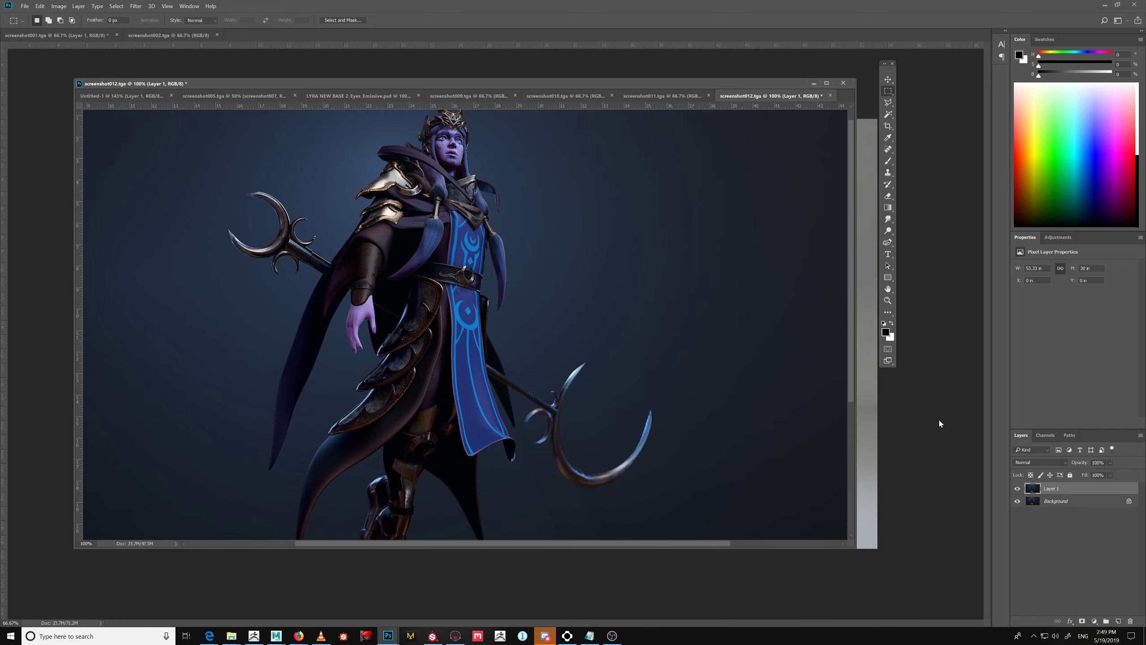
Add a white layer mask to the sharpened layer and bring the whole image into view
{"action": "left_click", "coordinate": [1082, 622]}
{"action": "key", "text": "ctrl+plus"}
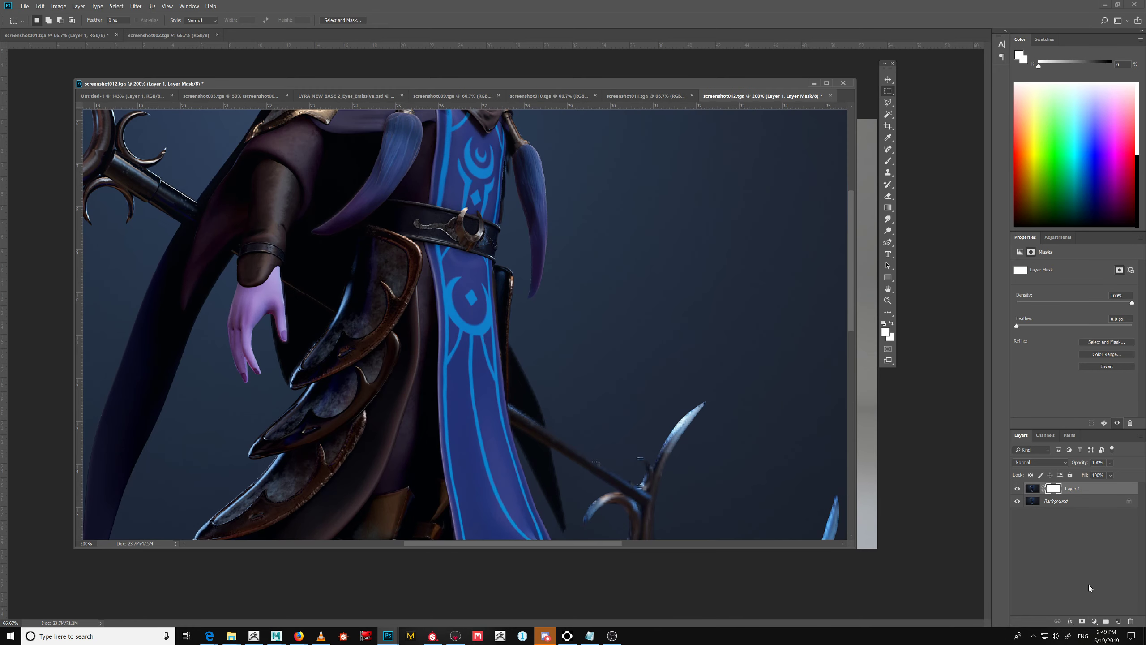
{"action": "key", "text": "ctrl+minus"}
{"action": "key", "text": "ctrl+minus"}
Paint black on the layer mask with a large soft brush over the lower crescent blade and the area on the character's opposite side
{"action": "key", "text": "b"}
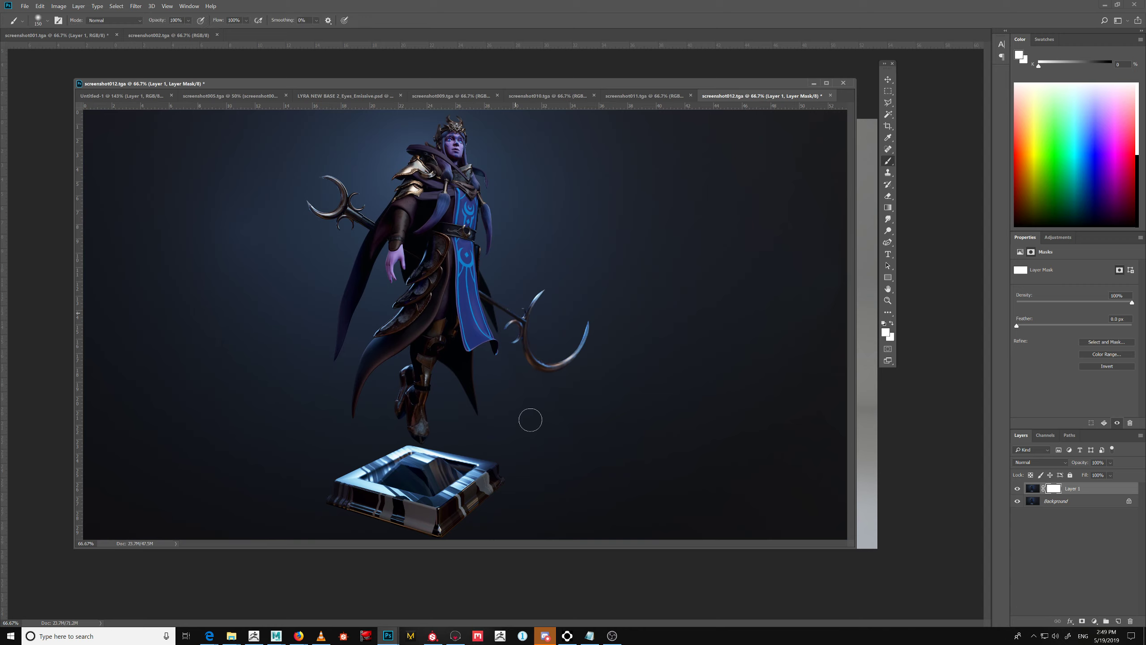
{"action": "key", "text": "d"}
{"action": "key", "text": "bracketright"}
{"action": "key", "text": "bracketright"}
{"action": "key", "text": "bracketright"}
{"action": "key", "text": "bracketright"}
{"action": "key", "text": "bracketright"}
{"action": "key", "text": "bracketright"}
{"action": "key", "text": "bracketright"}
{"action": "key", "text": "bracketright"}
{"action": "key", "text": "bracketright"}
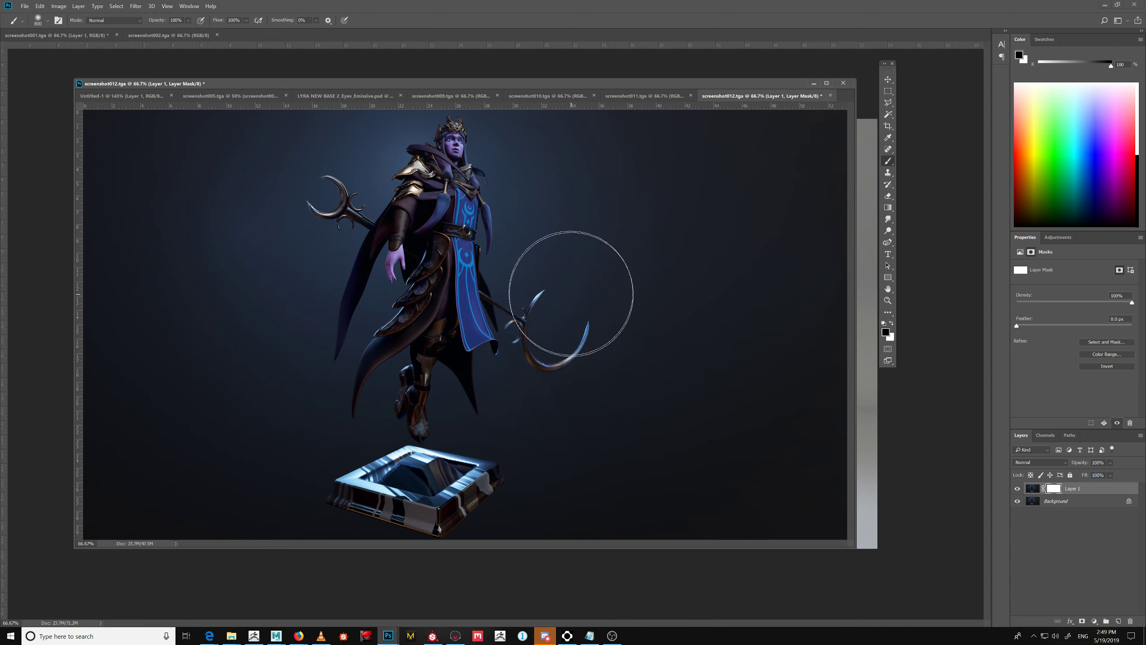
{"action": "key", "text": "bracketleft"}
{"action": "left_click_drag", "start_coordinate": [569, 296], "coordinate": [545, 337]}
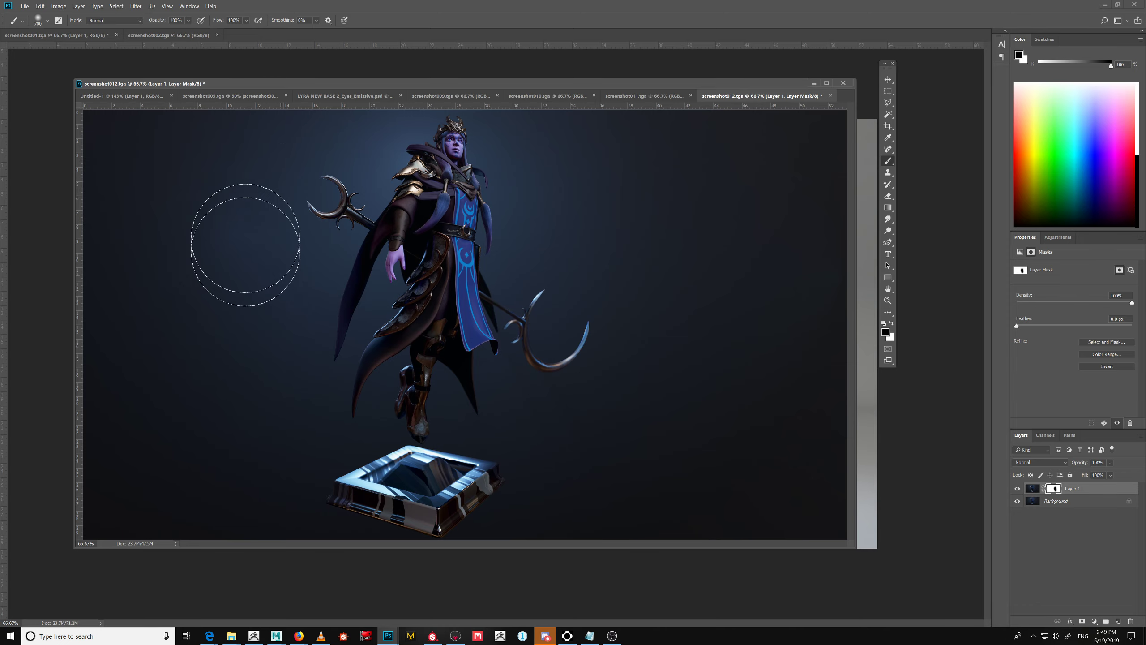
{"action": "mouse_move", "coordinate": [246, 245]}
{"action": "left_mouse_down"}
{"action": "mouse_move", "coordinate": [243, 499]}
{"action": "mouse_move", "coordinate": [272, 547]}
{"action": "left_mouse_up"}
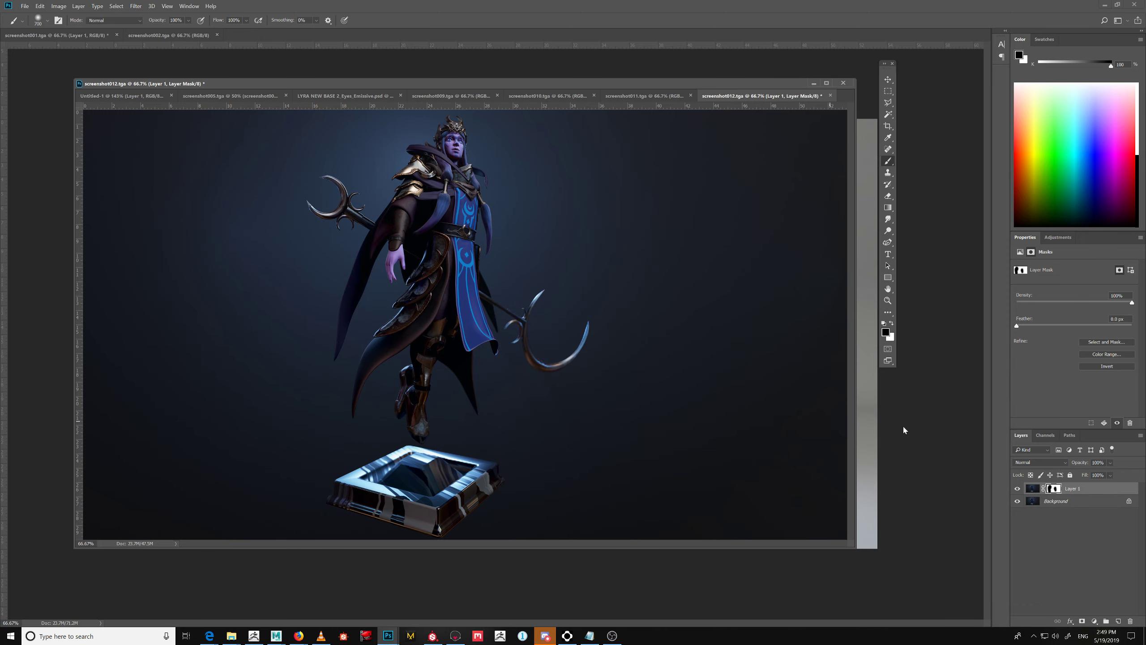
Add a new empty layer and sample the dark blue background as brush colour, darkened to 2% brightness
{"action": "left_click", "coordinate": [1119, 621]}
{"action": "left_click", "coordinate": [831, 253], "text": "alt"}
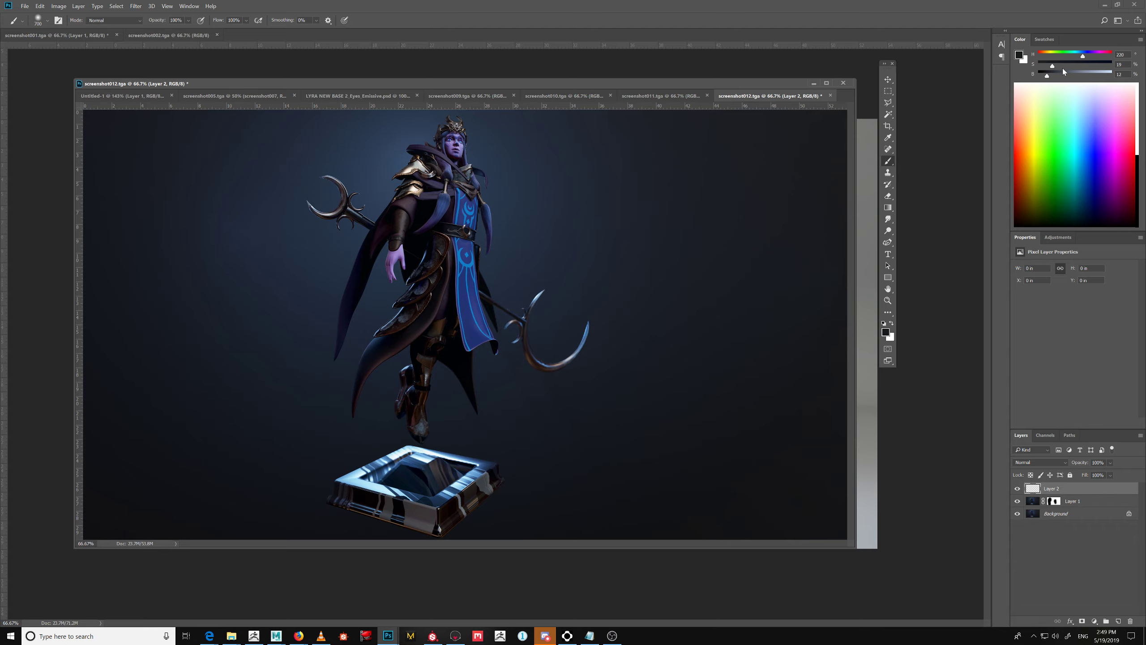
{"action": "left_click_drag", "start_coordinate": [1045, 76], "coordinate": [1041, 75]}
Darken both side edges of the image on the new layer with a very large soft brush and lower the layer's opacity to about 32%
{"action": "key", "text": "ctrl+minus"}
{"action": "key", "text": "bracketright"}
{"action": "key", "text": "bracketright"}
{"action": "key", "text": "bracketright"}
{"action": "key", "text": "bracketright"}
{"action": "key", "text": "bracketright"}
{"action": "key", "text": "bracketright"}
{"action": "key", "text": "bracketright"}
{"action": "key", "text": "bracketright"}
{"action": "key", "text": "bracketright"}
{"action": "key", "text": "bracketright"}
{"action": "key", "text": "bracketright"}
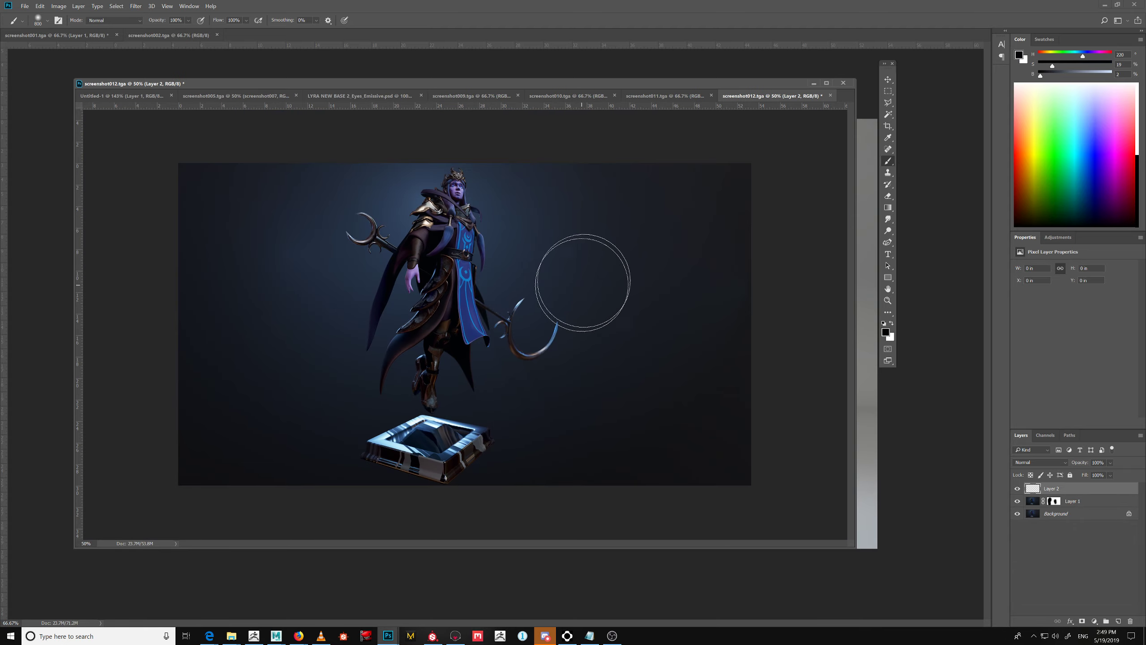
{"action": "left_click_drag", "start_coordinate": [714, 197], "coordinate": [691, 230]}
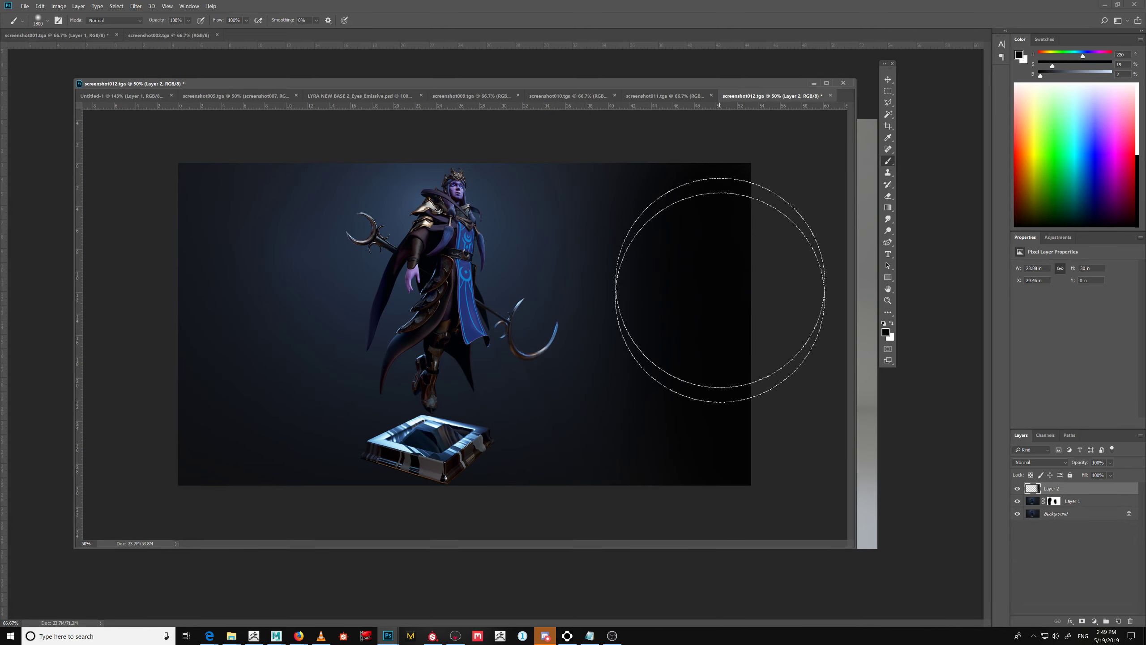
{"action": "mouse_move", "coordinate": [225, 176]}
{"action": "left_mouse_down"}
{"action": "mouse_move", "coordinate": [205, 576]}
{"action": "mouse_move", "coordinate": [207, 194]}
{"action": "mouse_move", "coordinate": [140, 513]}
{"action": "mouse_move", "coordinate": [171, 447]}
{"action": "left_mouse_up"}
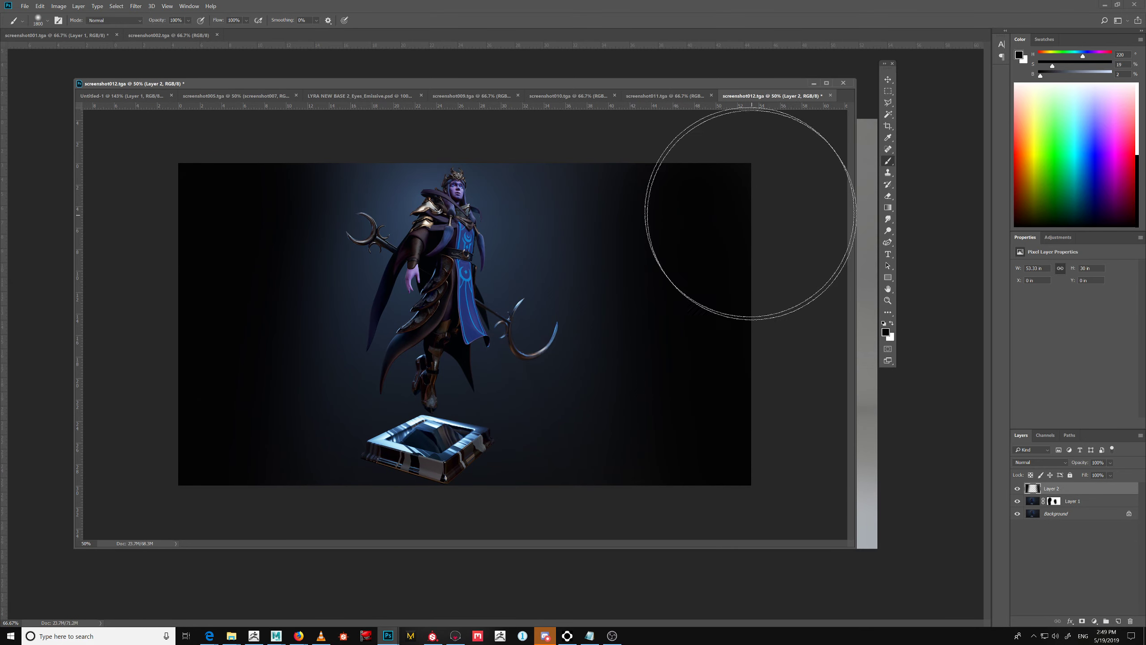
{"action": "left_click_drag", "start_coordinate": [714, 179], "coordinate": [751, 583]}
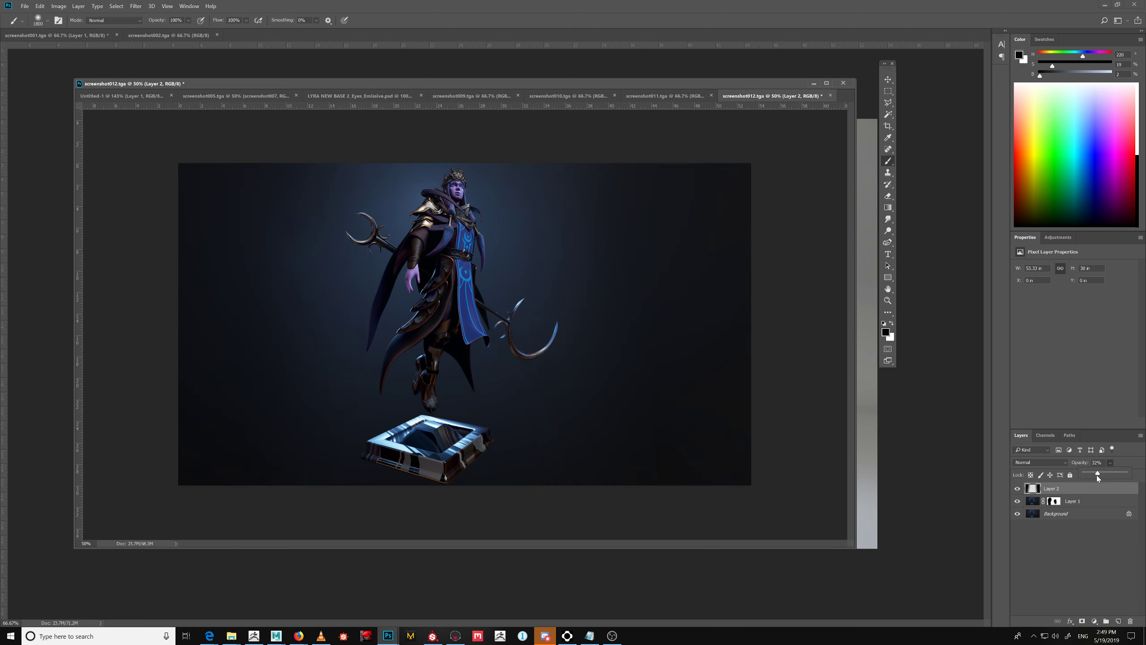
Hide the dark edge layer and add a Levels adjustment above the sharpened layer with the white input level at 200
{"action": "left_click", "coordinate": [1017, 488]}
{"action": "left_click", "coordinate": [1029, 505]}
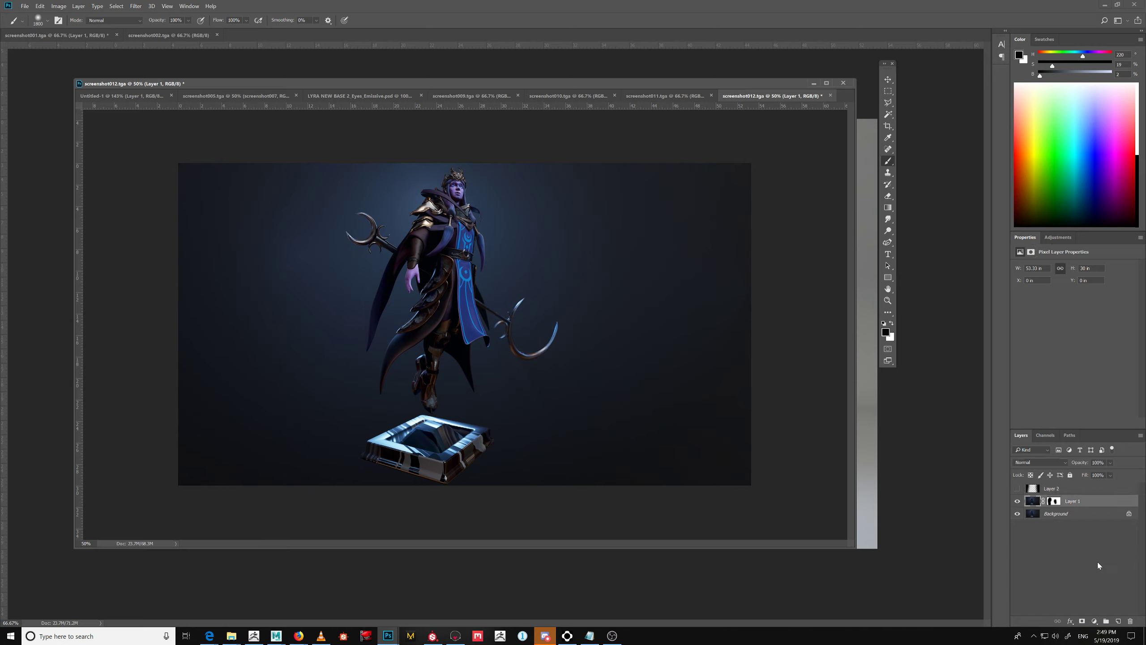
{"action": "left_click", "coordinate": [1094, 621]}
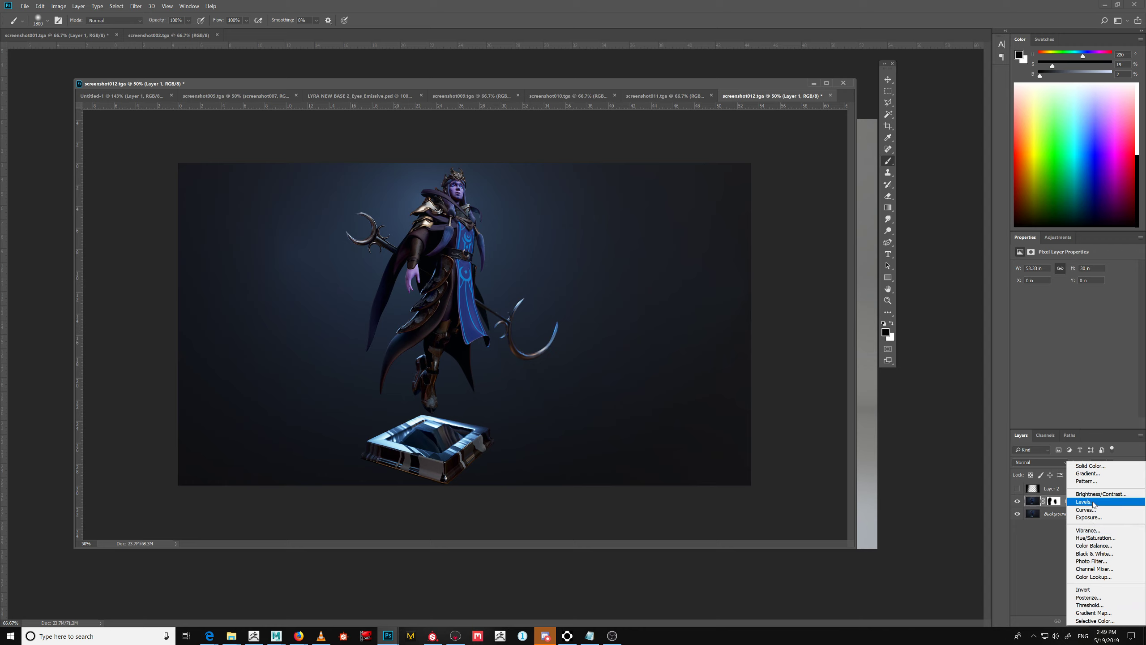
{"action": "left_click", "coordinate": [1086, 502]}
{"action": "left_click_drag", "start_coordinate": [1133, 331], "coordinate": [1108, 338]}
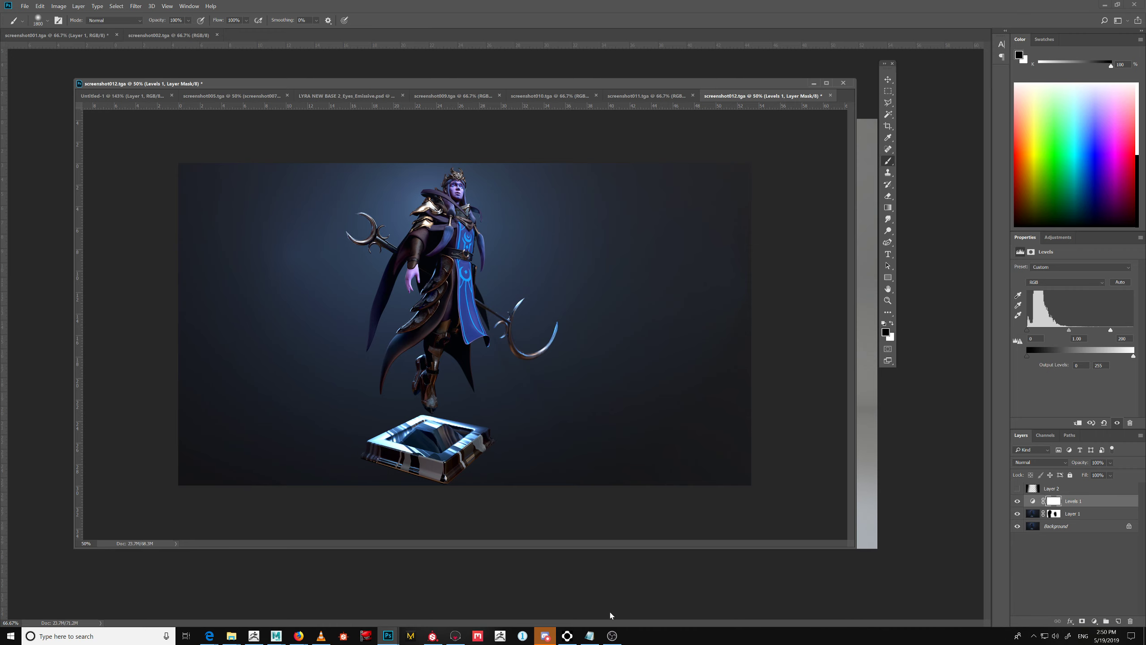
Switch back to Marmoset Toolbag, try a camera exposure of 2 and restore it to 1.5
{"action": "left_click", "coordinate": [456, 636]}
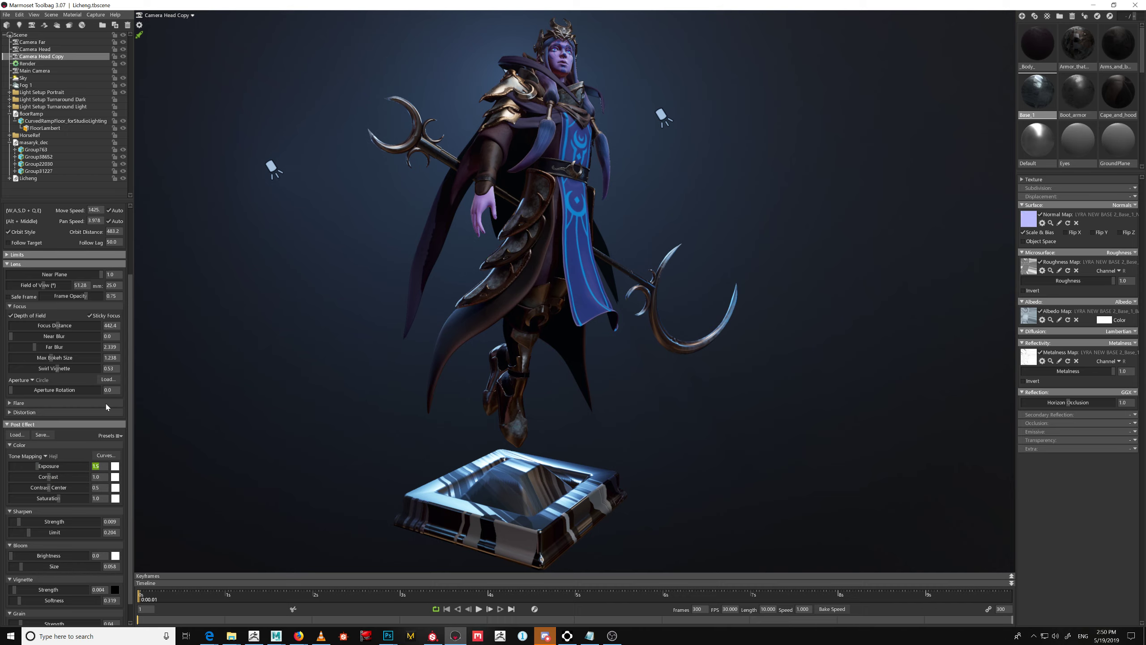
{"action": "type", "text": "2"}
{"action": "key", "text": "Return"}
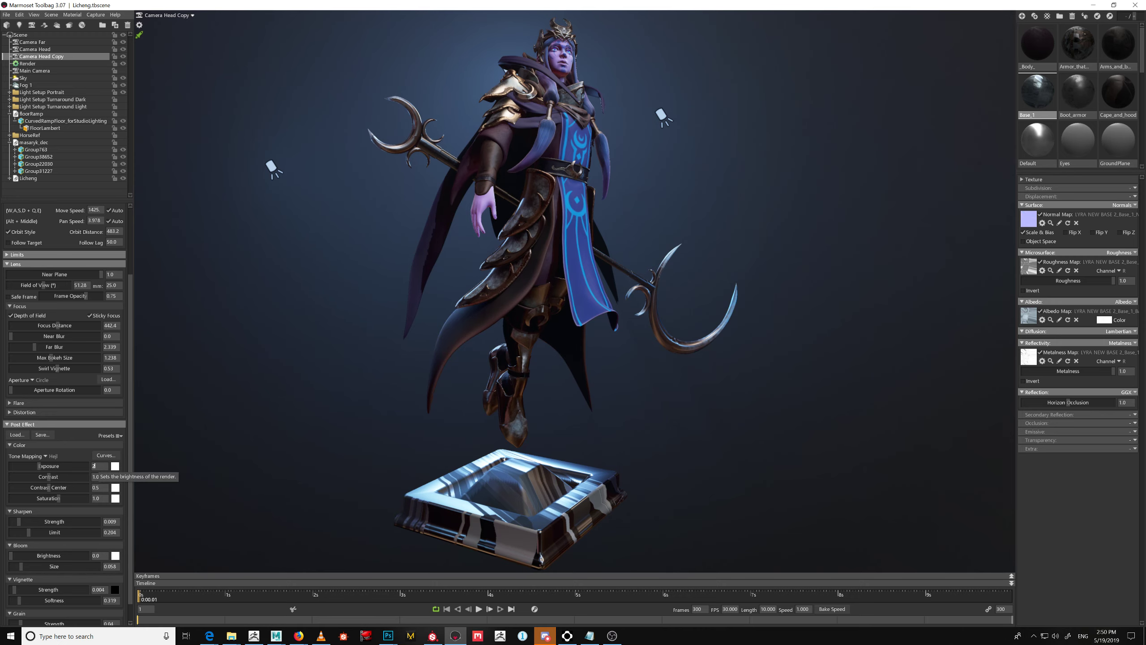
{"action": "type", "text": "1.5"}
{"action": "key", "text": "Return"}
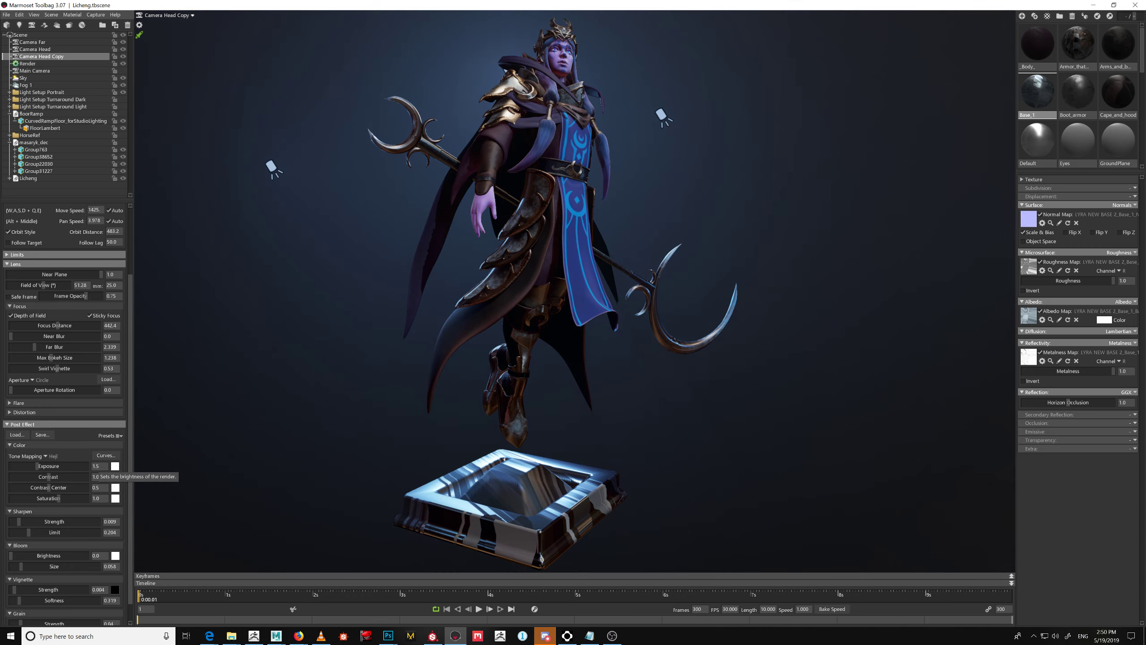
Review the fog settings and briefly hide the Main Light Blue and top down light in Light Setup Portrait to compare their effect
{"action": "left_click", "coordinate": [26, 85]}
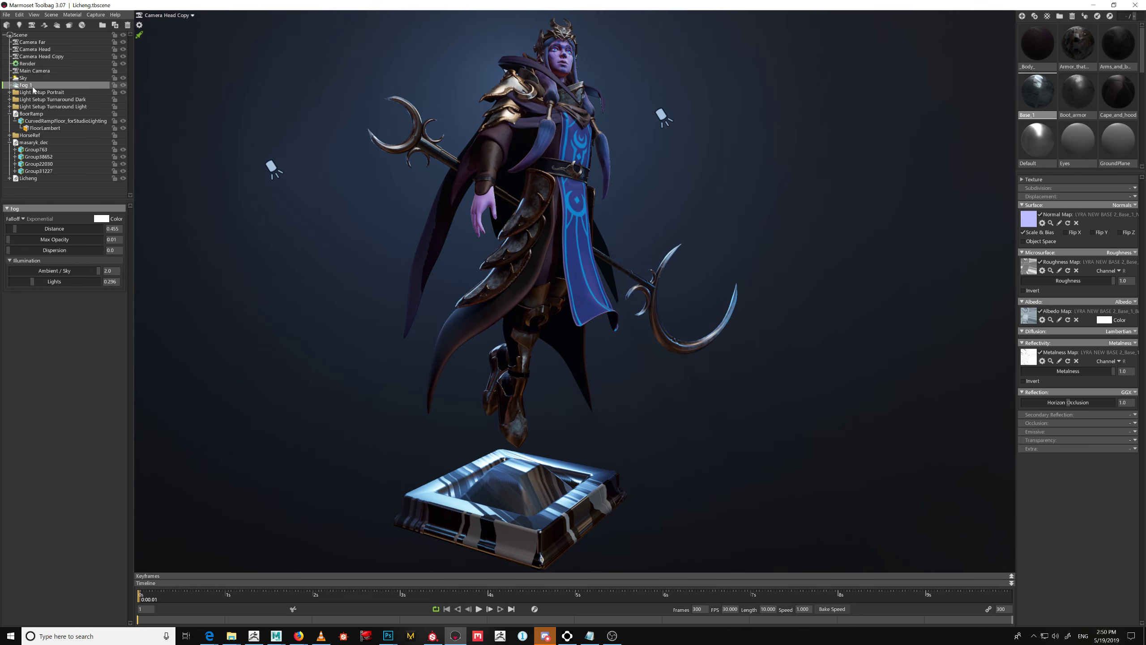
{"action": "left_click", "coordinate": [63, 282]}
{"action": "left_click", "coordinate": [9, 92]}
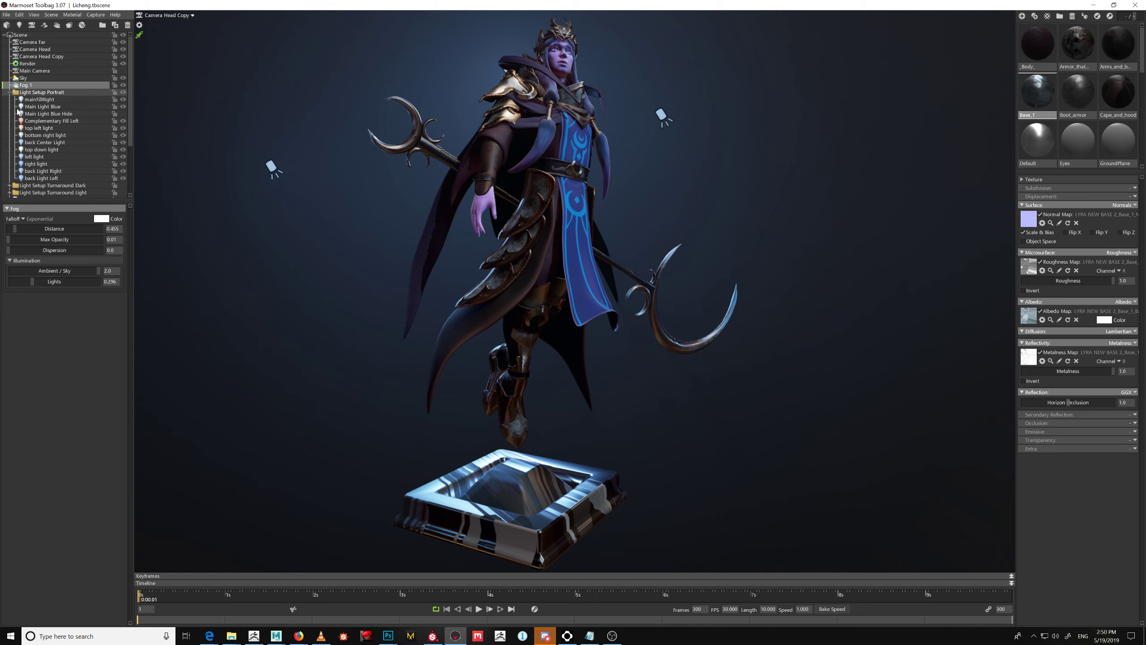
{"action": "left_click", "coordinate": [124, 107]}
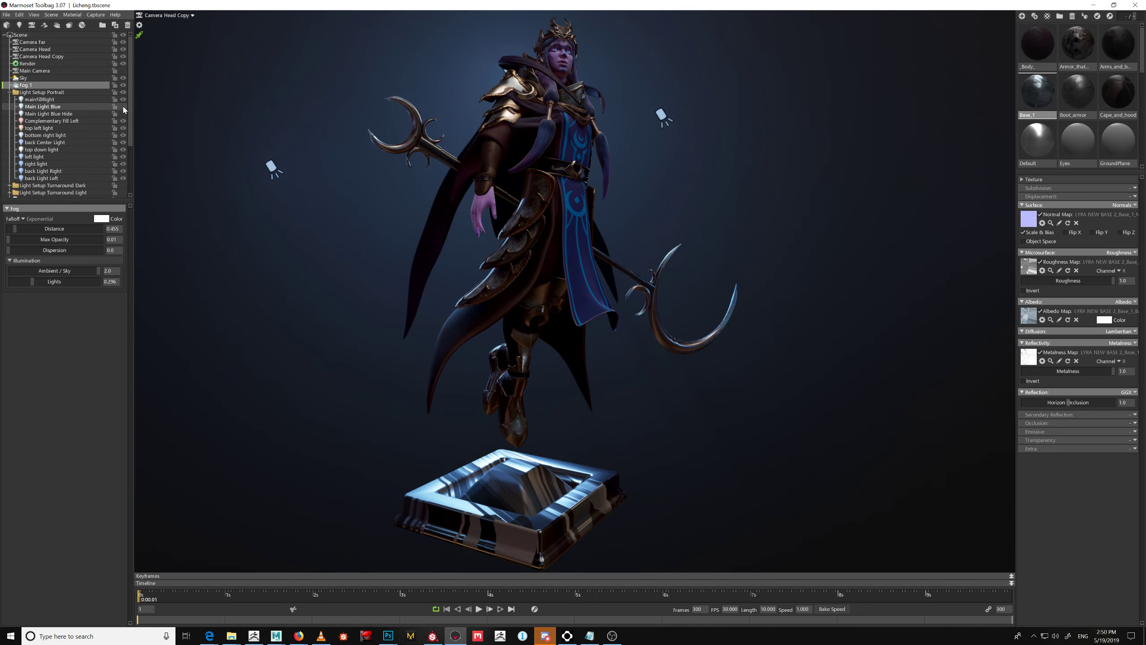
{"action": "left_click", "coordinate": [123, 107]}
{"action": "left_click", "coordinate": [123, 113]}
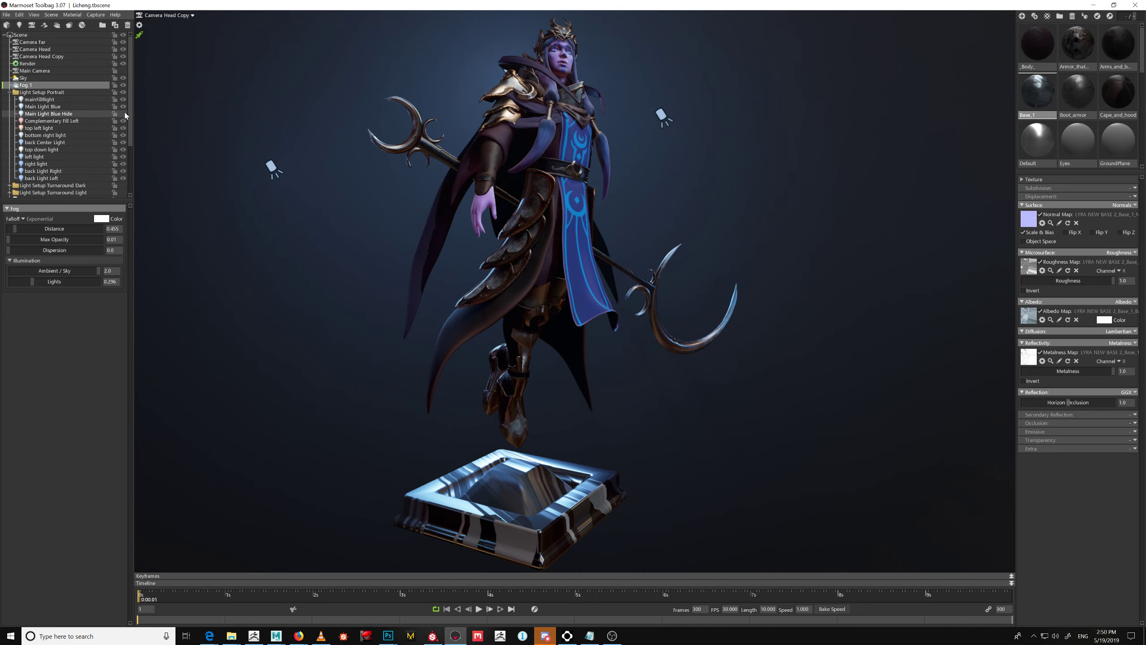
{"action": "left_click", "coordinate": [123, 150]}
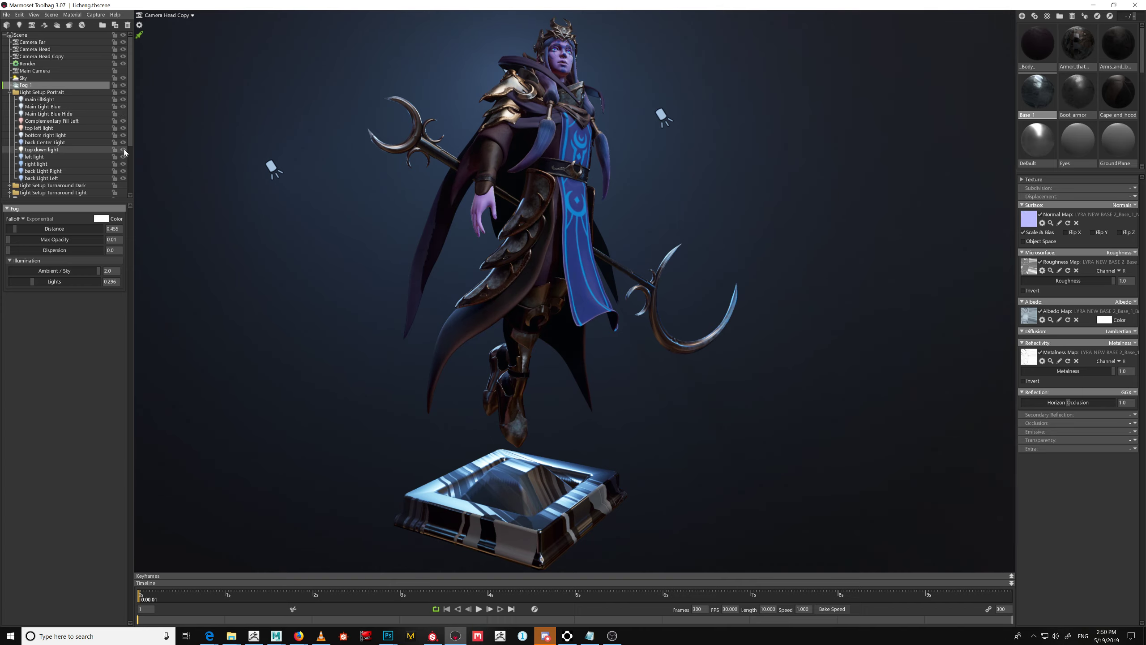
{"action": "left_click", "coordinate": [124, 150]}
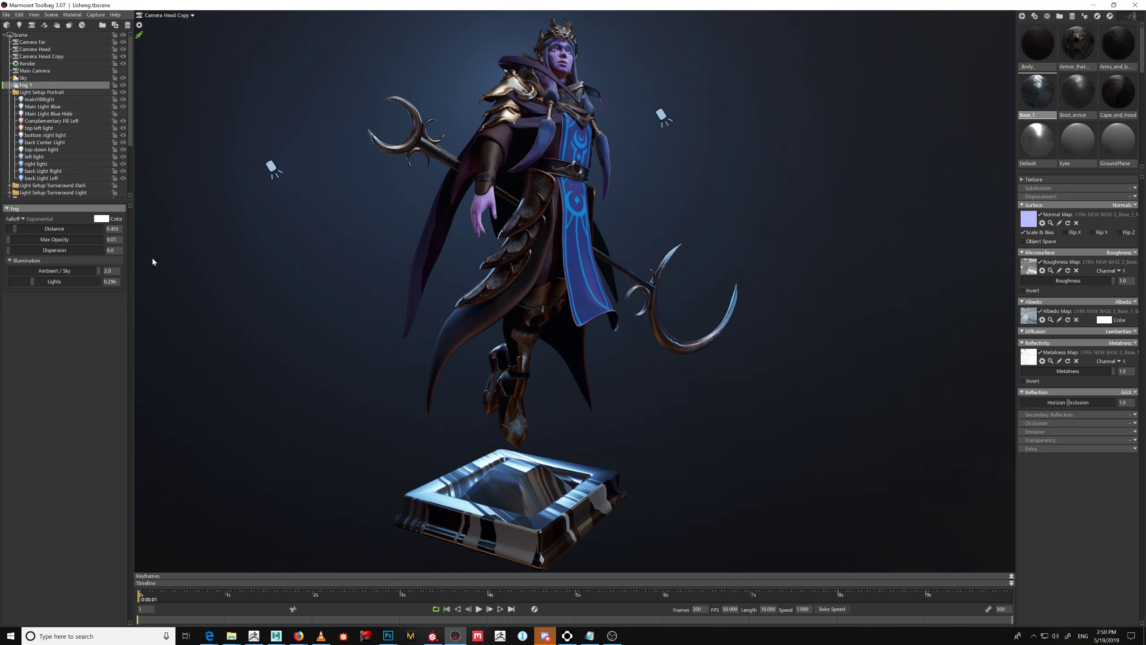
Examine the body material, browse the rest of the material library and look at the available diffusion models
{"action": "left_click", "coordinate": [1037, 45]}
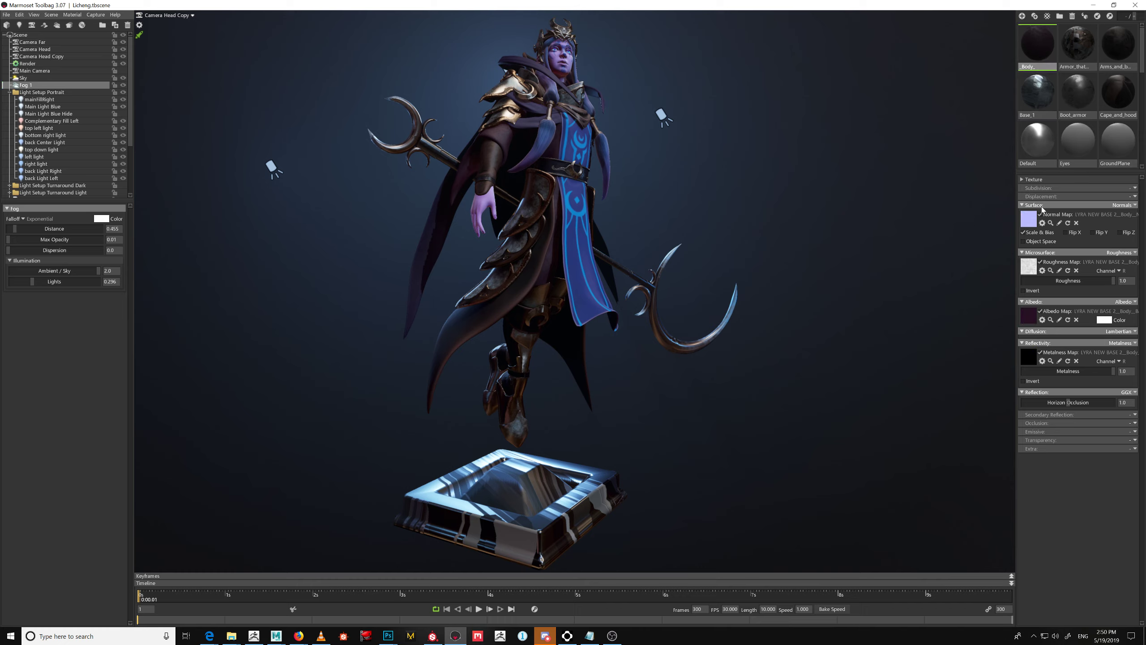
{"action": "left_click", "coordinate": [1024, 241]}
{"action": "scroll", "coordinate": [1144, 116], "scroll_direction": "down", "scroll_amount": 2}
{"action": "scroll", "coordinate": [1144, 115], "scroll_direction": "down", "scroll_amount": 2}
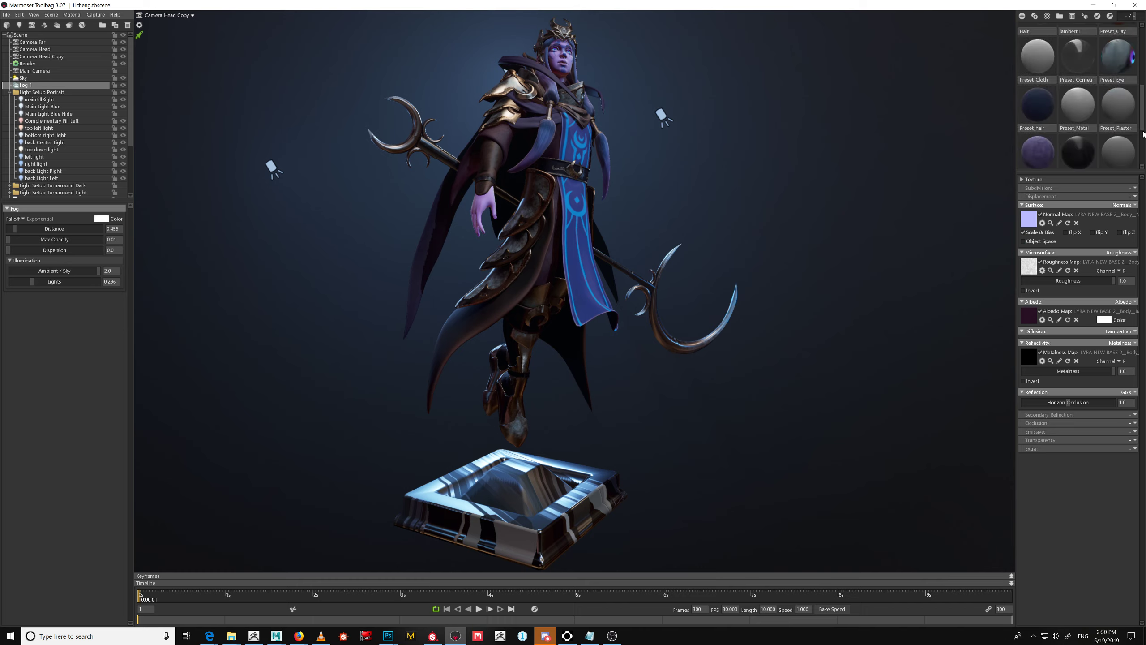
{"action": "scroll", "coordinate": [1143, 129], "scroll_direction": "down", "scroll_amount": 1}
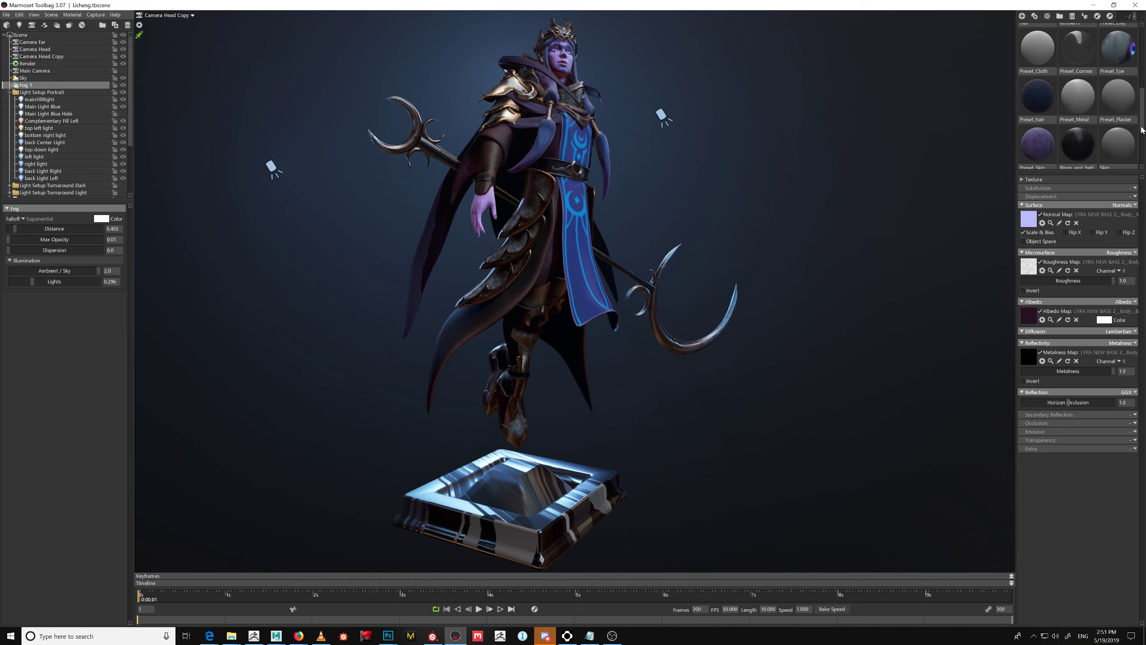
{"action": "scroll", "coordinate": [1142, 105], "scroll_direction": "down", "scroll_amount": 1}
{"action": "left_click_drag", "start_coordinate": [1142, 105], "coordinate": [1139, 52]}
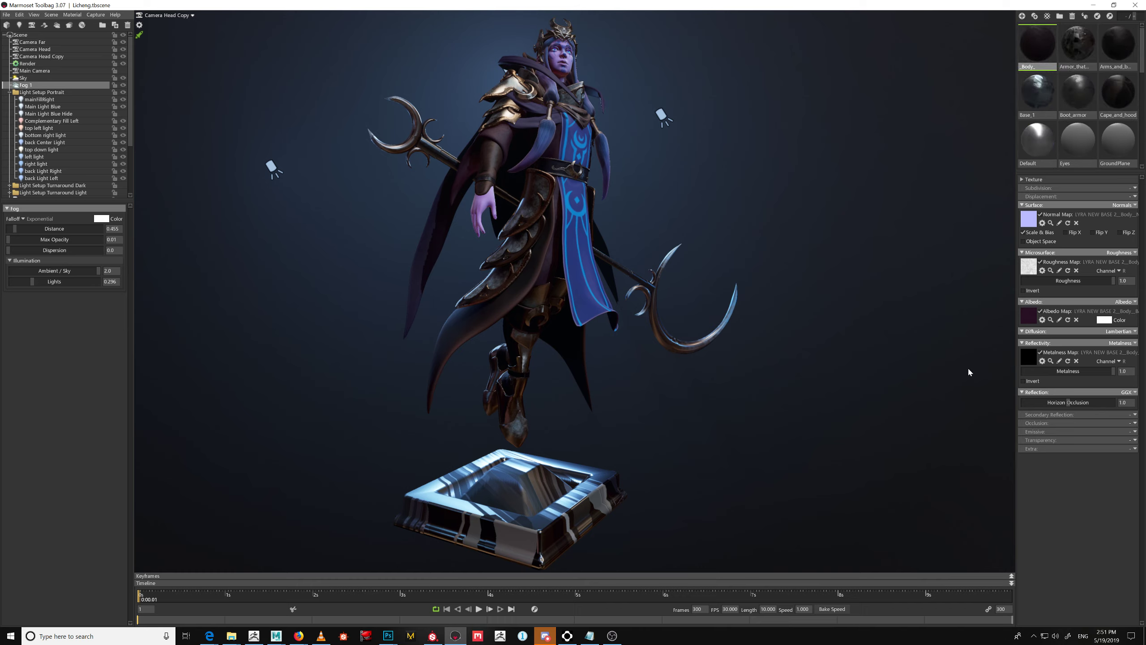
{"action": "left_click", "coordinate": [1123, 332]}
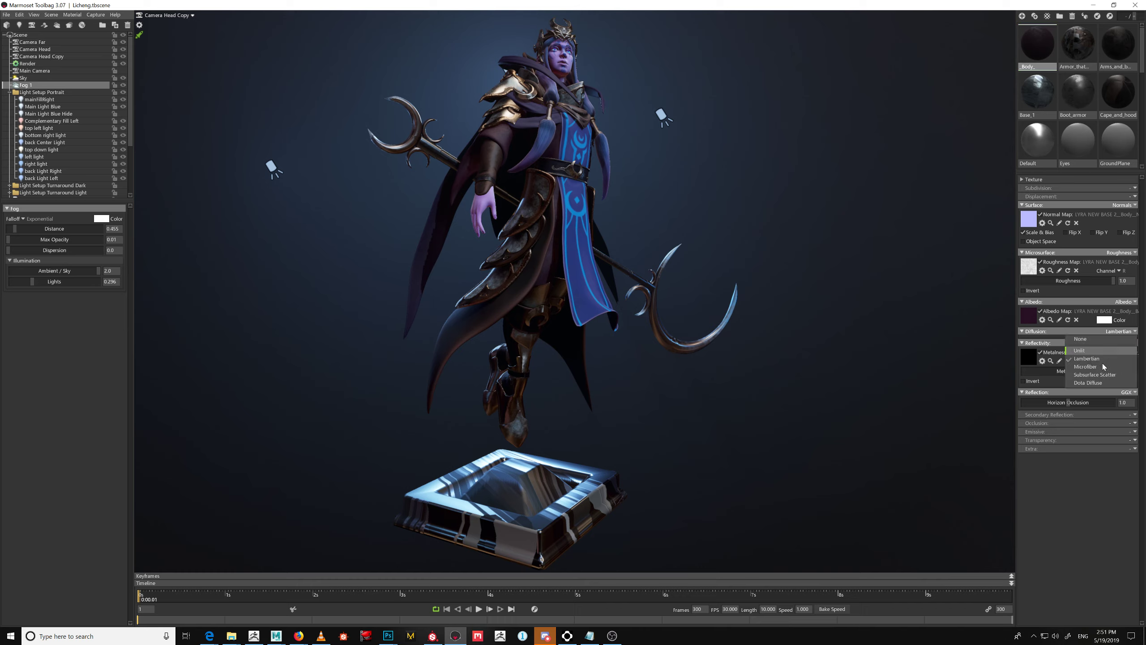
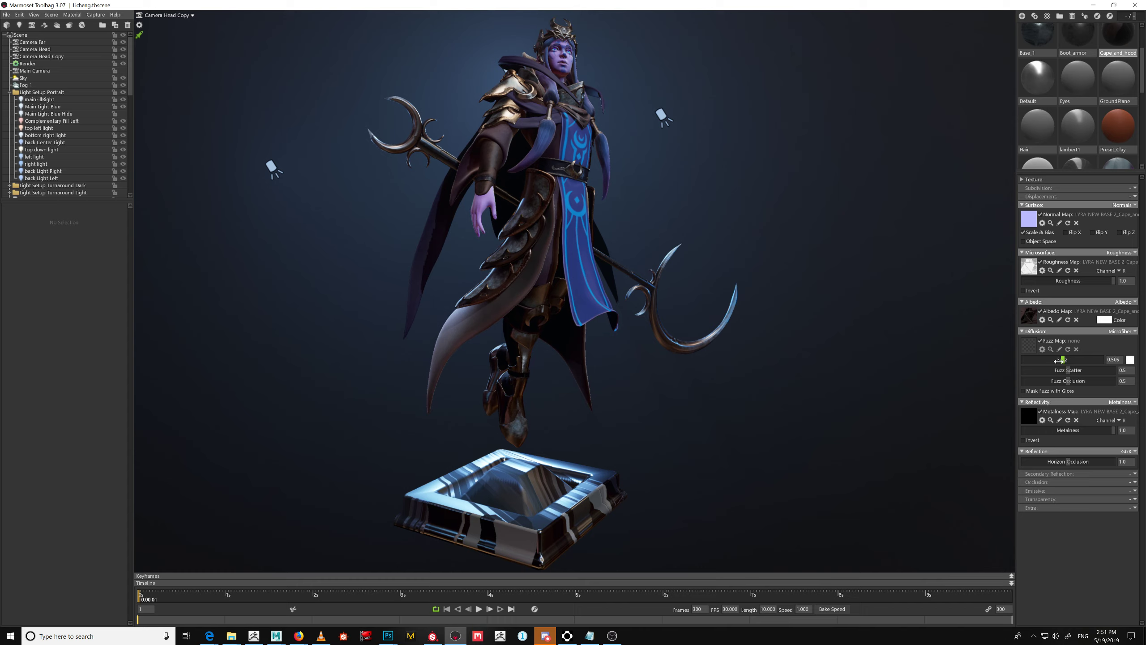
Set the Cape_and_hood material's fuzz colour to a pale blue with hue 212 and 15% saturation
{"action": "left_click", "coordinate": [1130, 360]}
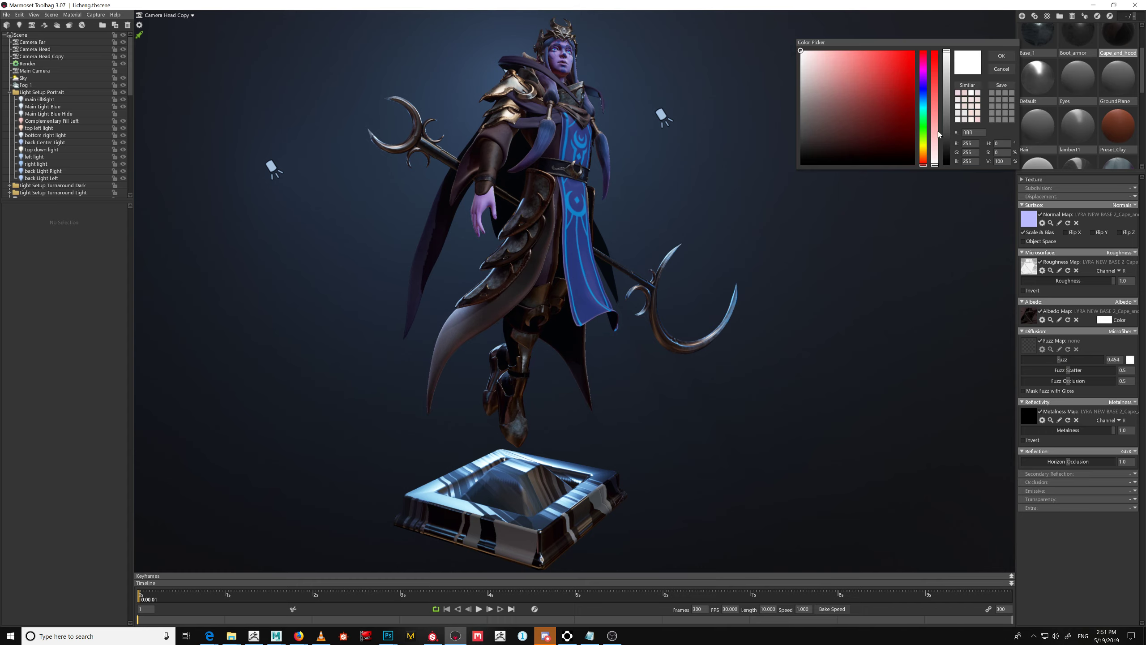
{"action": "left_click", "coordinate": [924, 99]}
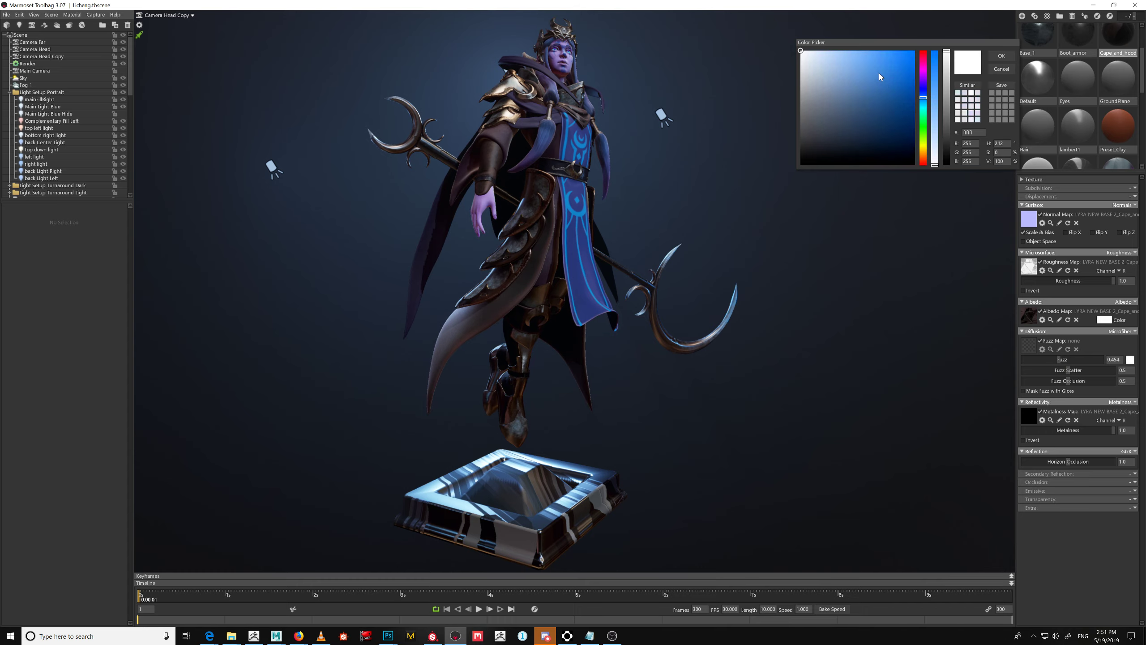
{"action": "left_click_drag", "start_coordinate": [880, 75], "coordinate": [818, 40]}
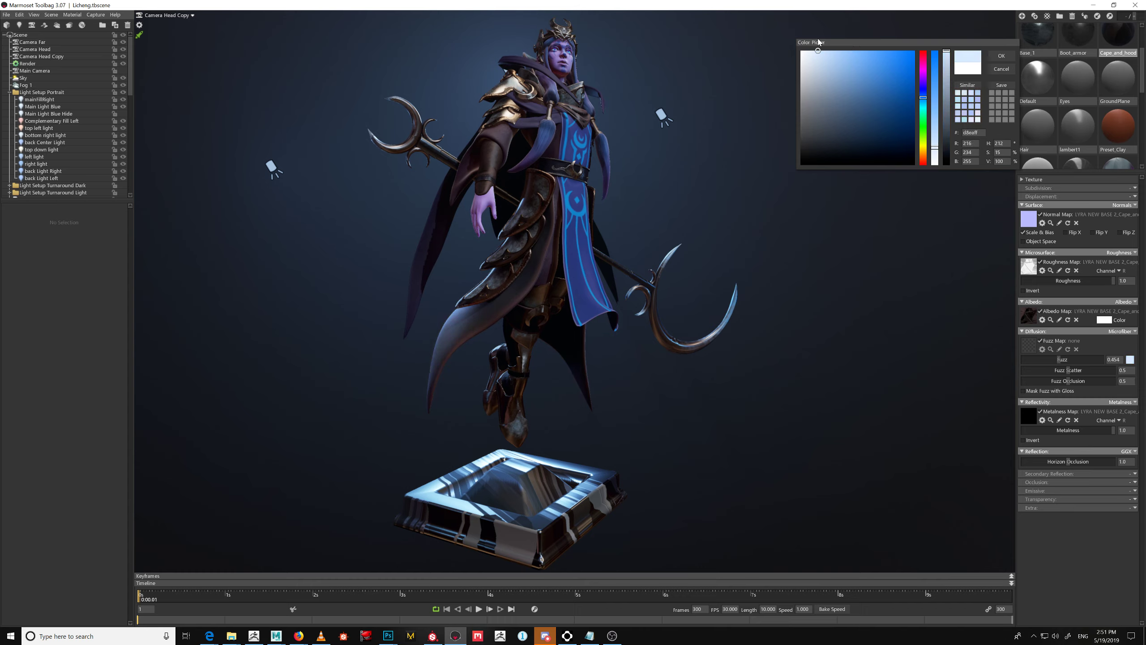
{"action": "left_click", "coordinate": [1003, 56]}
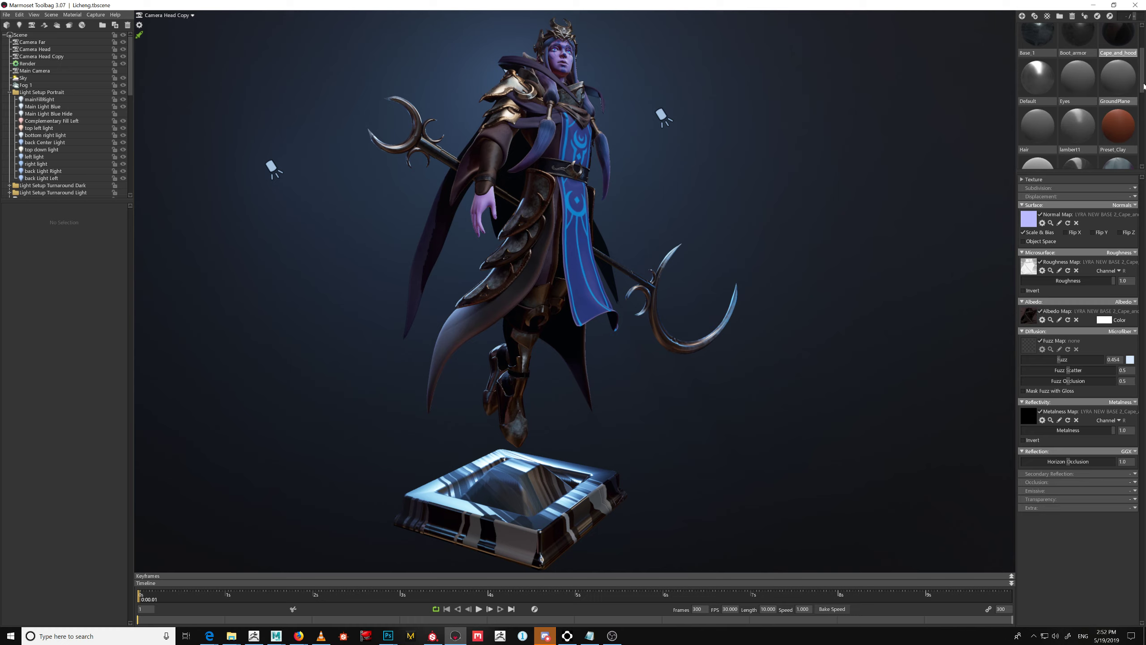
Switch the Thinner_fabrics material's diffusion to Microfiber, with fuzz at about 0.267 and gloss masking of the fuzz turned off
{"action": "mouse_move", "coordinate": [1143, 71]}
{"action": "left_mouse_down"}
{"action": "mouse_move", "coordinate": [1143, 84]}
{"action": "mouse_move", "coordinate": [1140, 50]}
{"action": "mouse_move", "coordinate": [1141, 62]}
{"action": "left_mouse_up"}
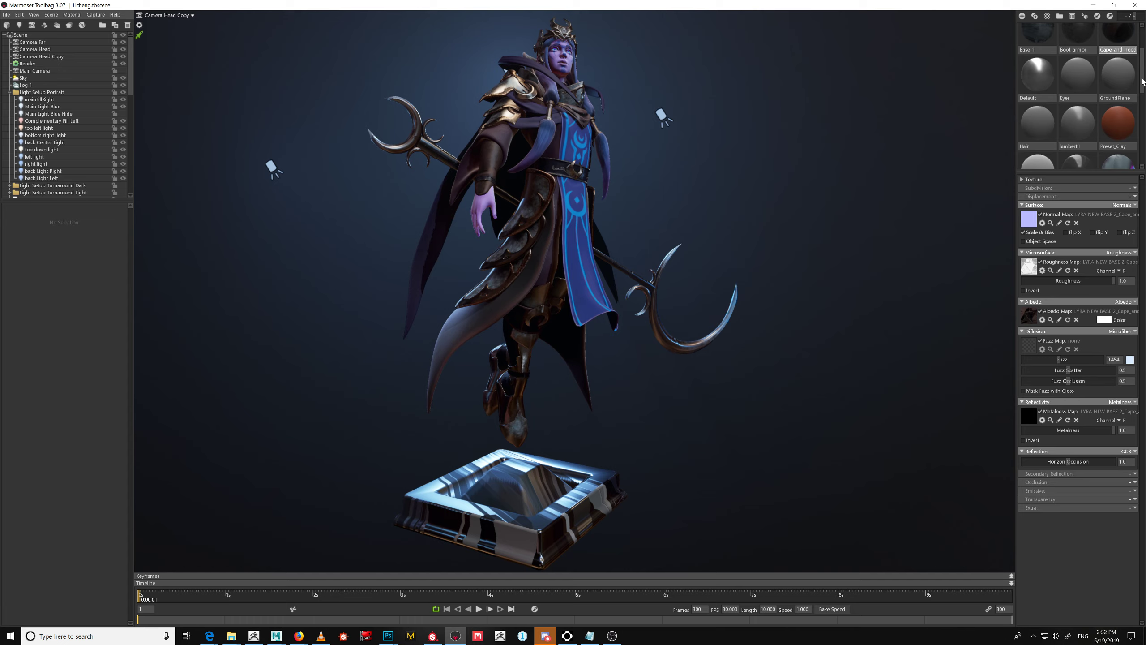
{"action": "left_click_drag", "start_coordinate": [1142, 81], "coordinate": [1140, 145]}
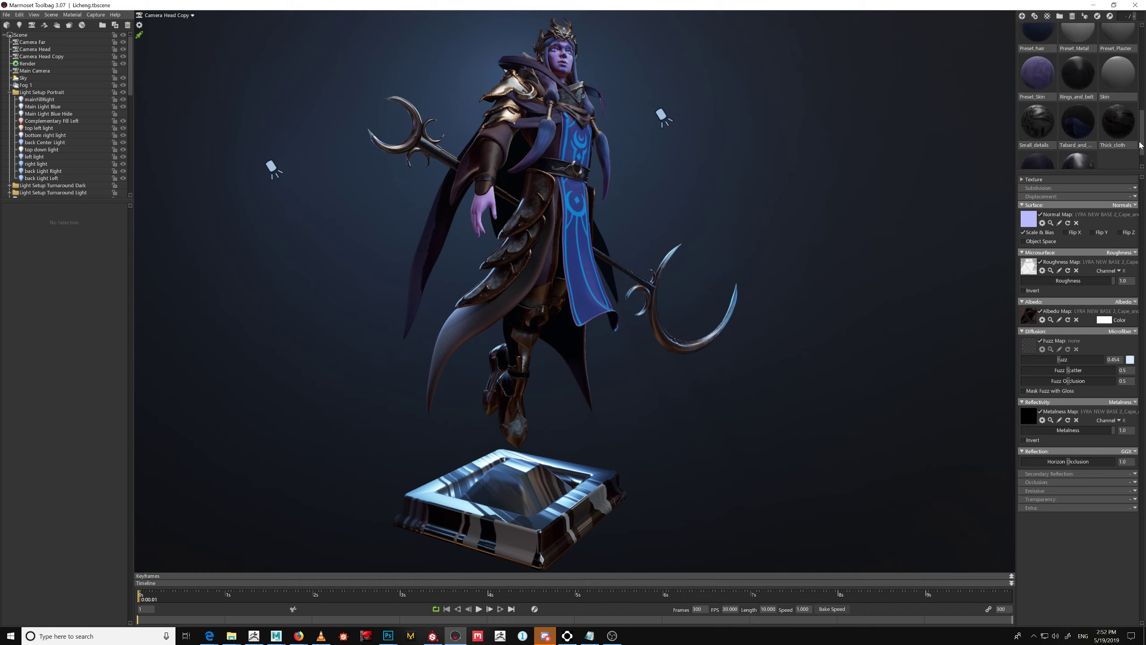
{"action": "scroll", "coordinate": [1083, 112], "scroll_direction": "down", "scroll_amount": 2}
{"action": "left_click", "coordinate": [1037, 156]}
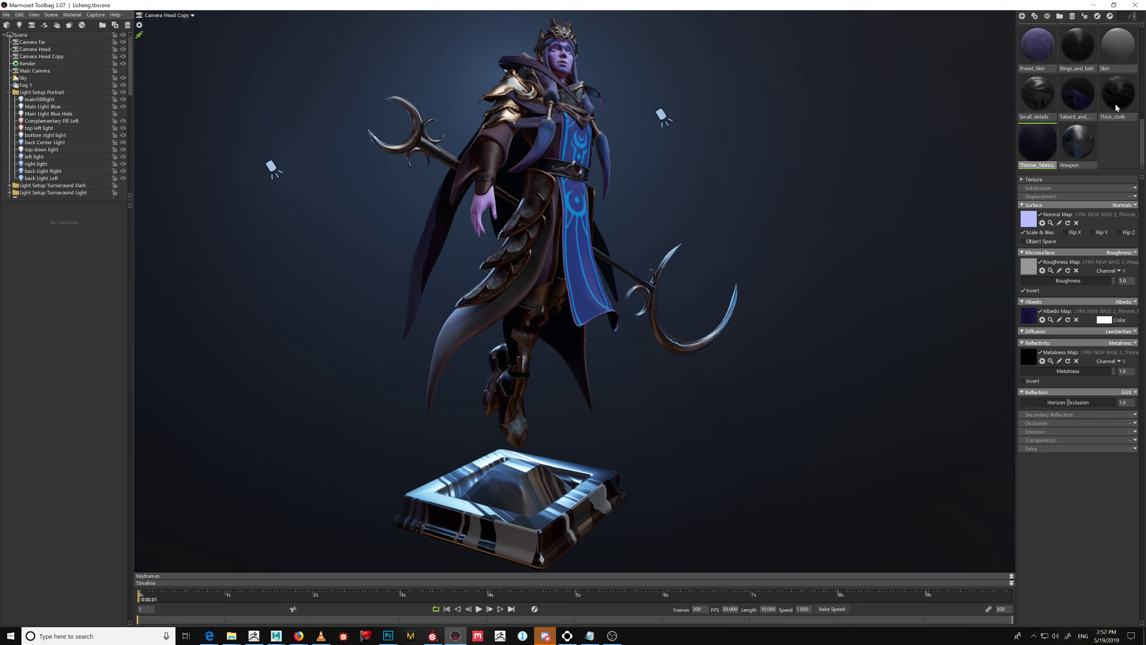
{"action": "double_click", "coordinate": [1039, 149]}
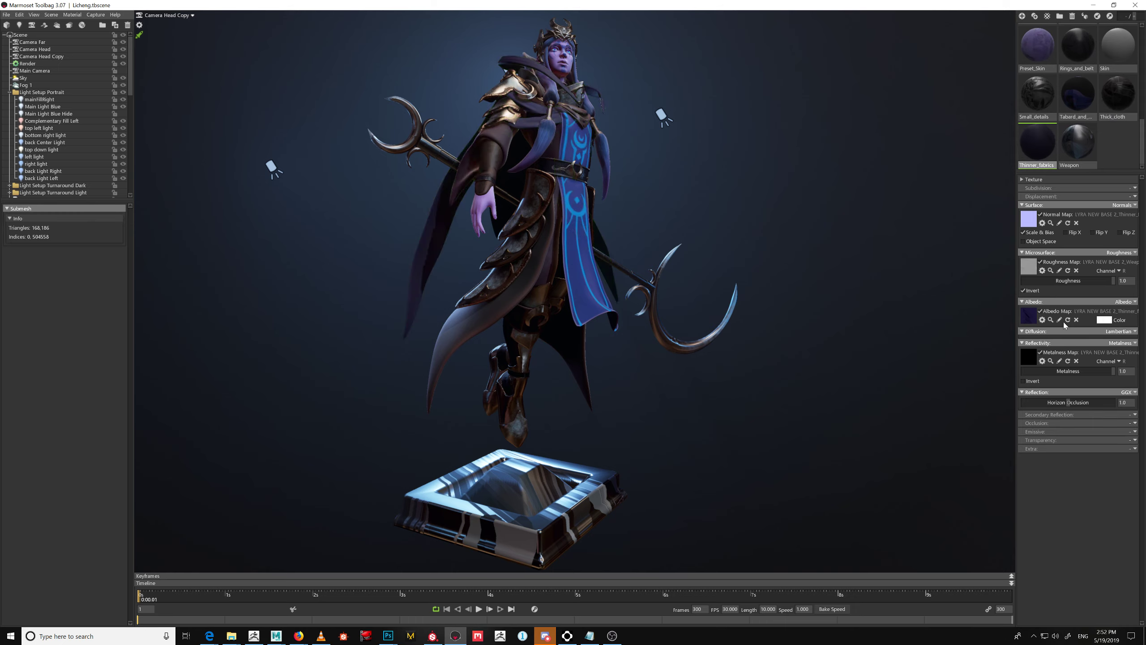
{"action": "left_click", "coordinate": [1126, 332]}
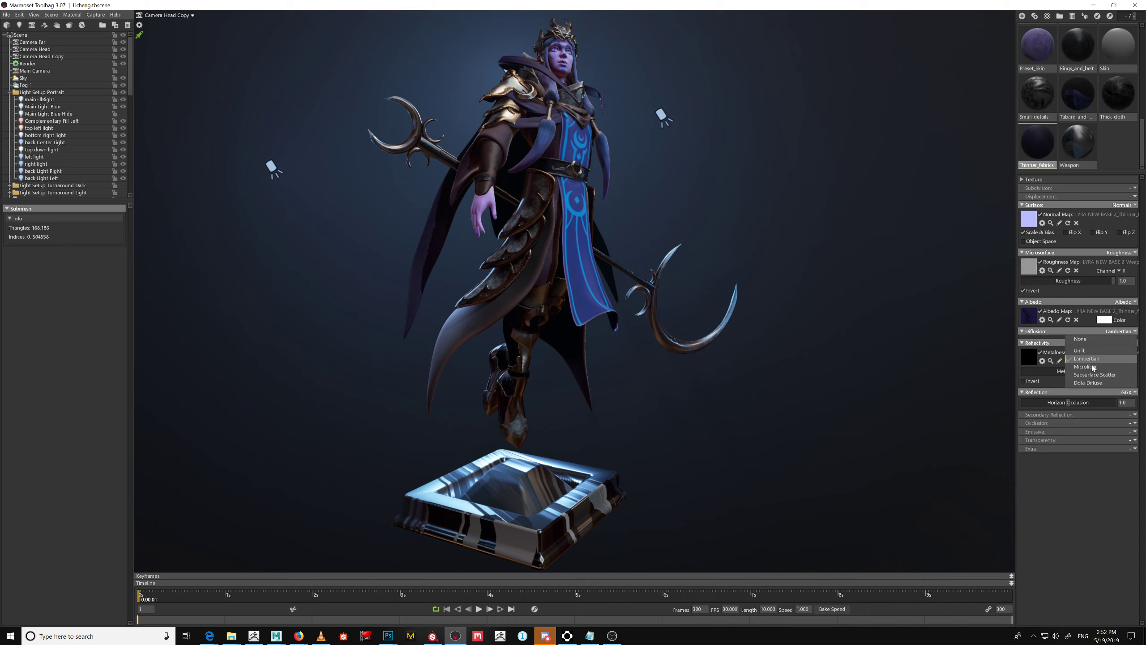
{"action": "left_click", "coordinate": [1092, 368]}
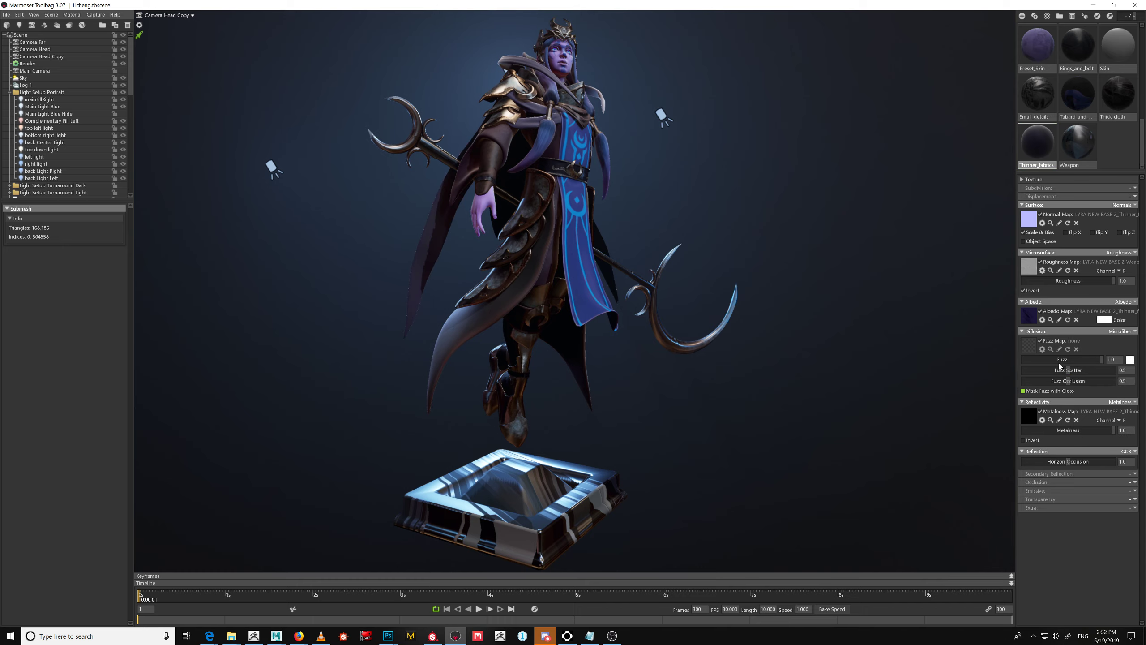
{"action": "left_click_drag", "start_coordinate": [1059, 363], "coordinate": [1048, 362]}
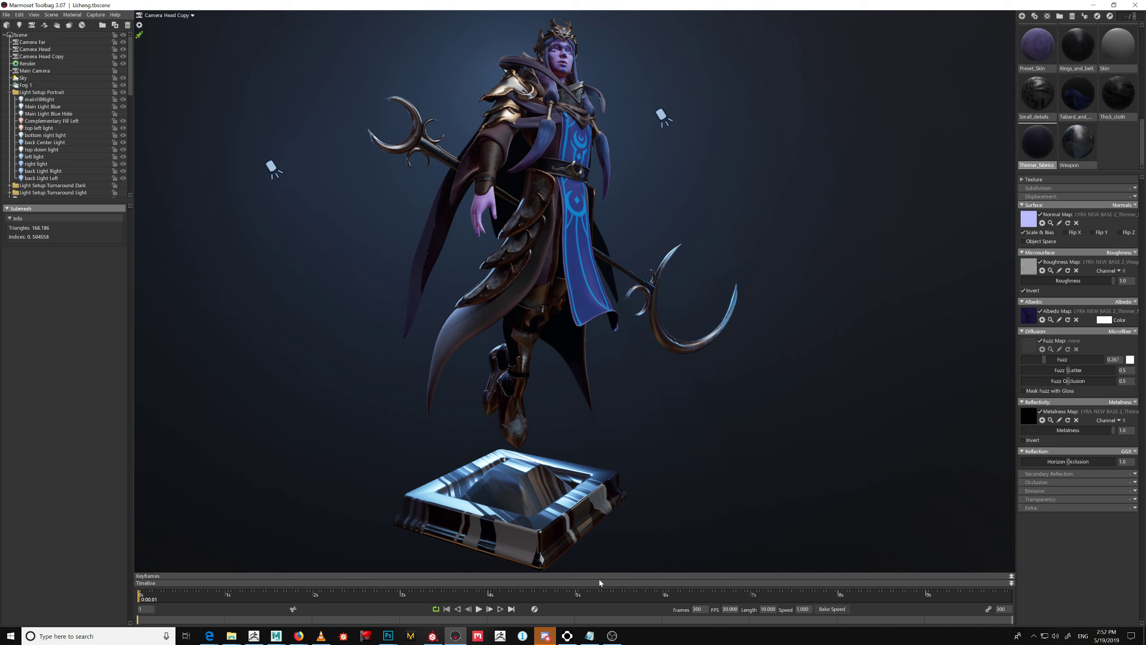
Look at the model in Substance Painter, return to Marmoset Toolbag and close it without saving the scene
{"action": "left_click", "coordinate": [432, 637]}
{"action": "left_click", "coordinate": [455, 636]}
{"action": "left_click", "coordinate": [434, 637]}
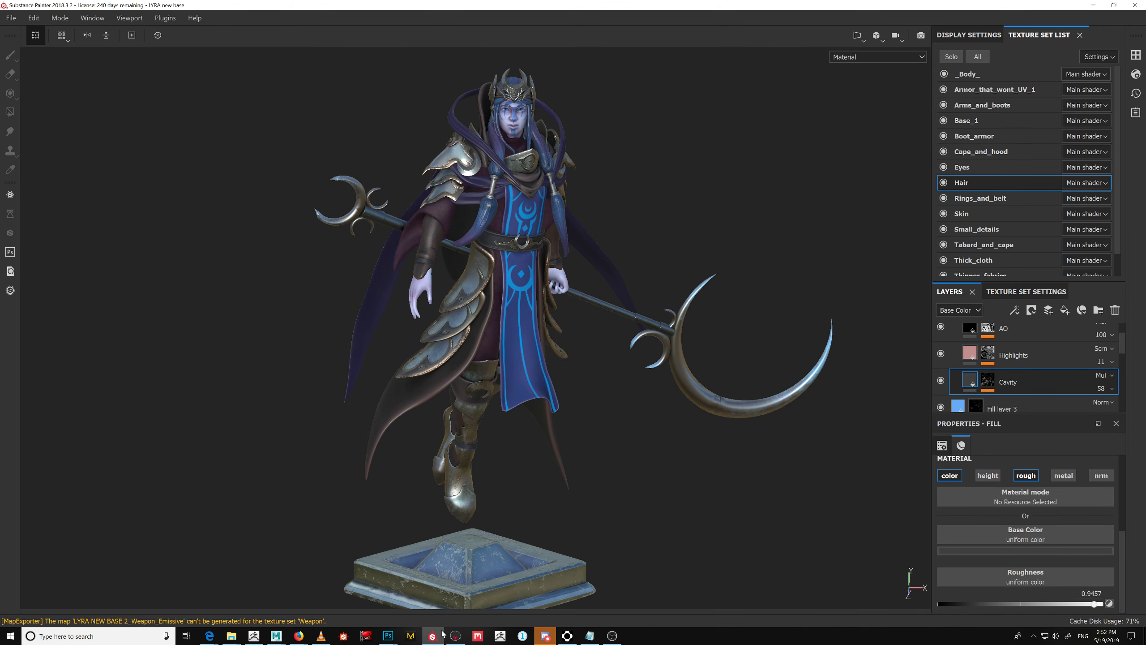
{"action": "left_click", "coordinate": [456, 636]}
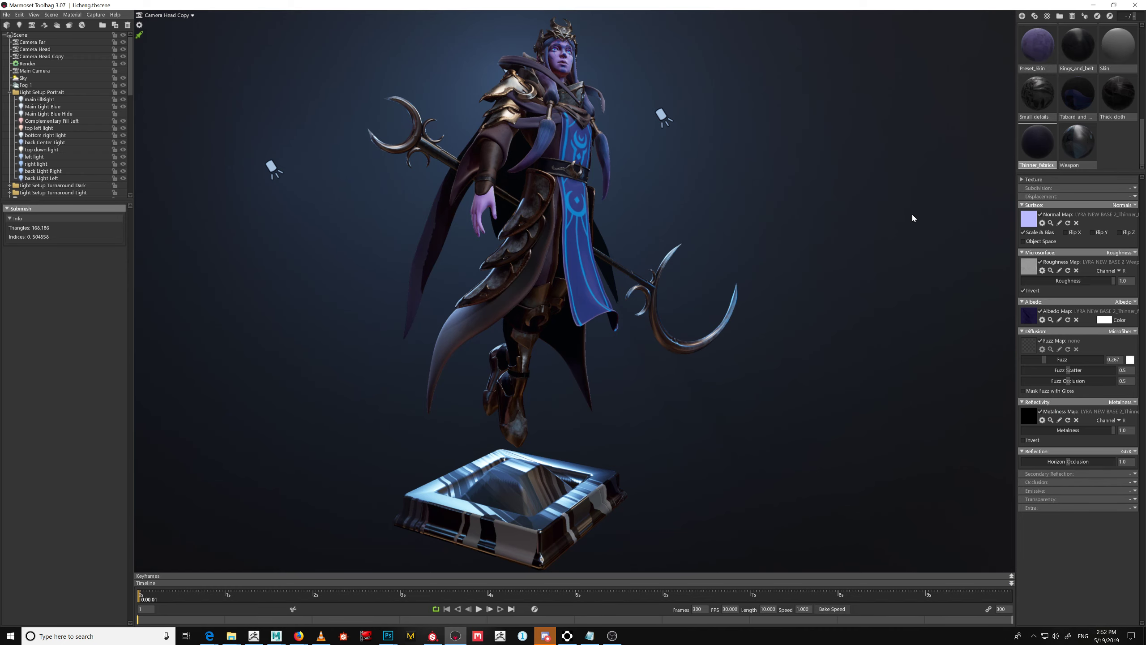
{"action": "left_click", "coordinate": [1135, 4]}
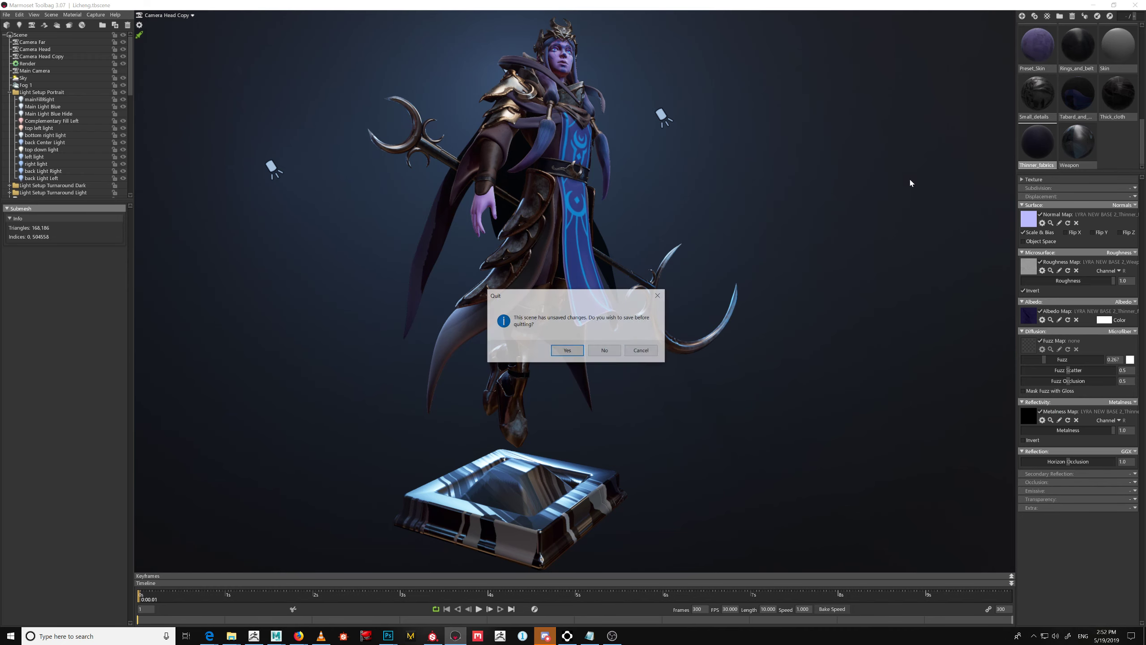
{"action": "left_click", "coordinate": [598, 354]}
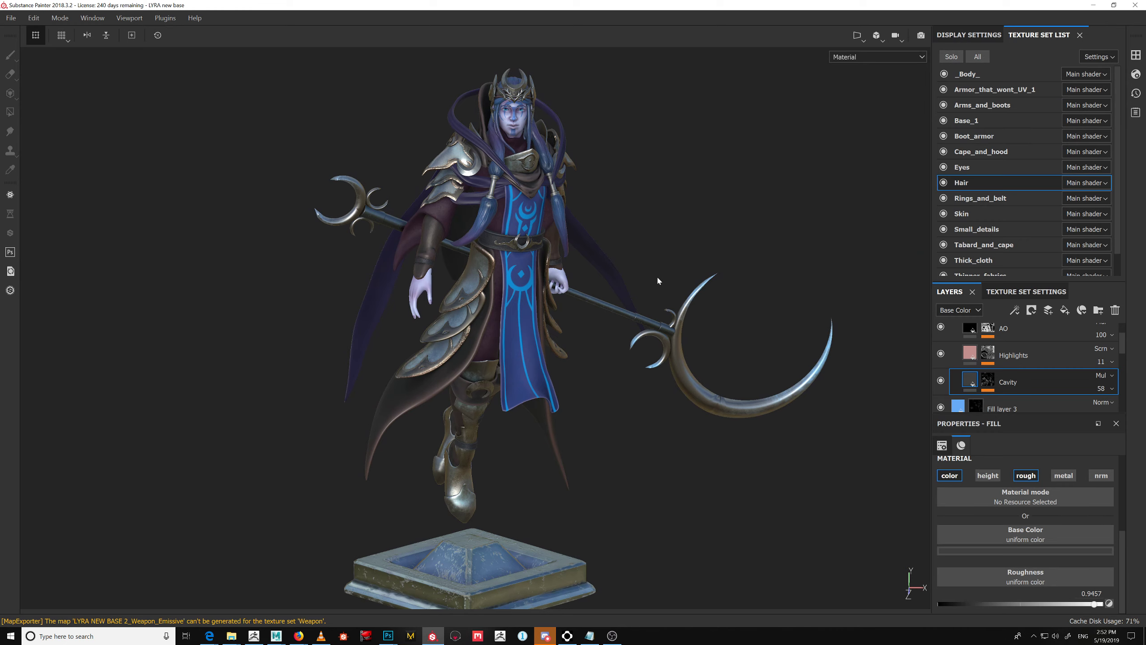
Make Thick_cloth the active texture set and compare the cloth with its Highlights layer hidden and shown
{"action": "left_click_drag", "start_coordinate": [621, 251], "coordinate": [590, 304], "text": "alt"}
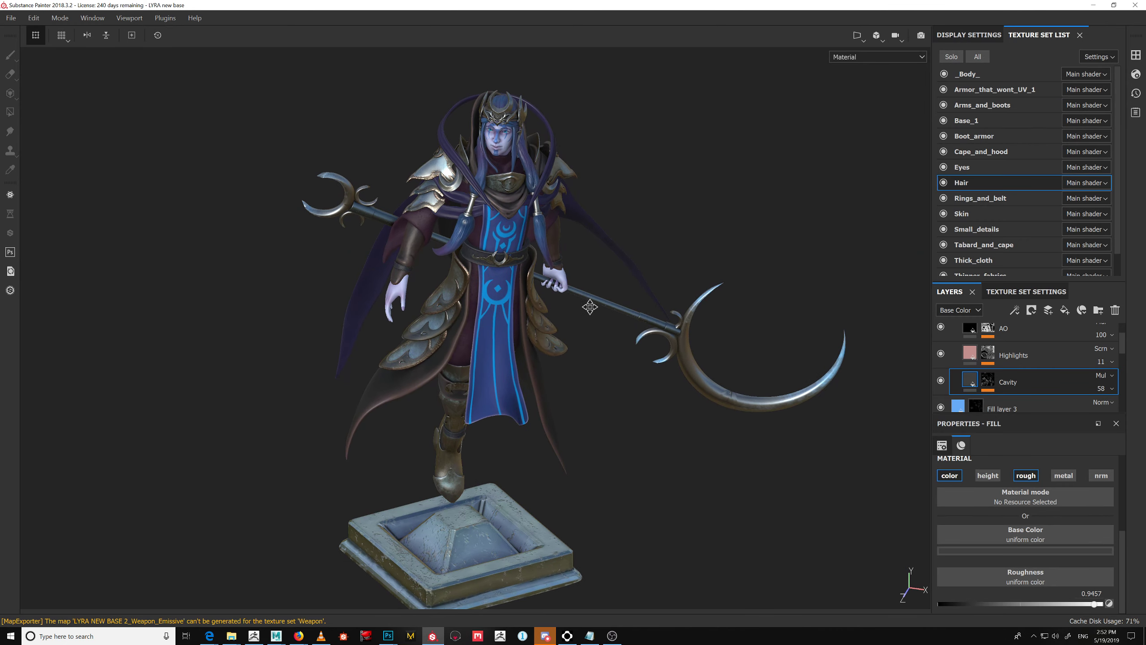
{"action": "middle_click_drag", "start_coordinate": [590, 304], "coordinate": [609, 361], "text": "alt"}
{"action": "right_click_drag", "start_coordinate": [610, 361], "coordinate": [549, 275], "text": "alt"}
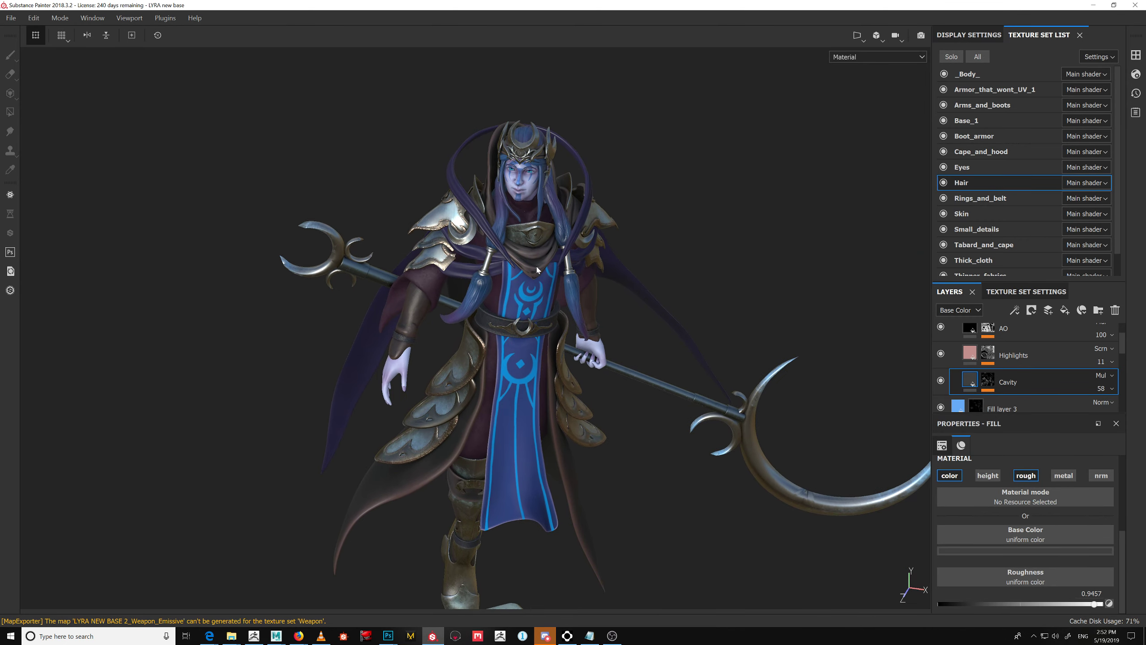
{"action": "right_click", "coordinate": [537, 270], "text": "ctrl+alt"}
{"action": "left_click_drag", "start_coordinate": [606, 306], "coordinate": [617, 315], "text": "alt"}
{"action": "middle_click_drag", "start_coordinate": [617, 315], "coordinate": [637, 342], "text": "alt"}
{"action": "right_click_drag", "start_coordinate": [649, 335], "coordinate": [666, 350], "text": "alt"}
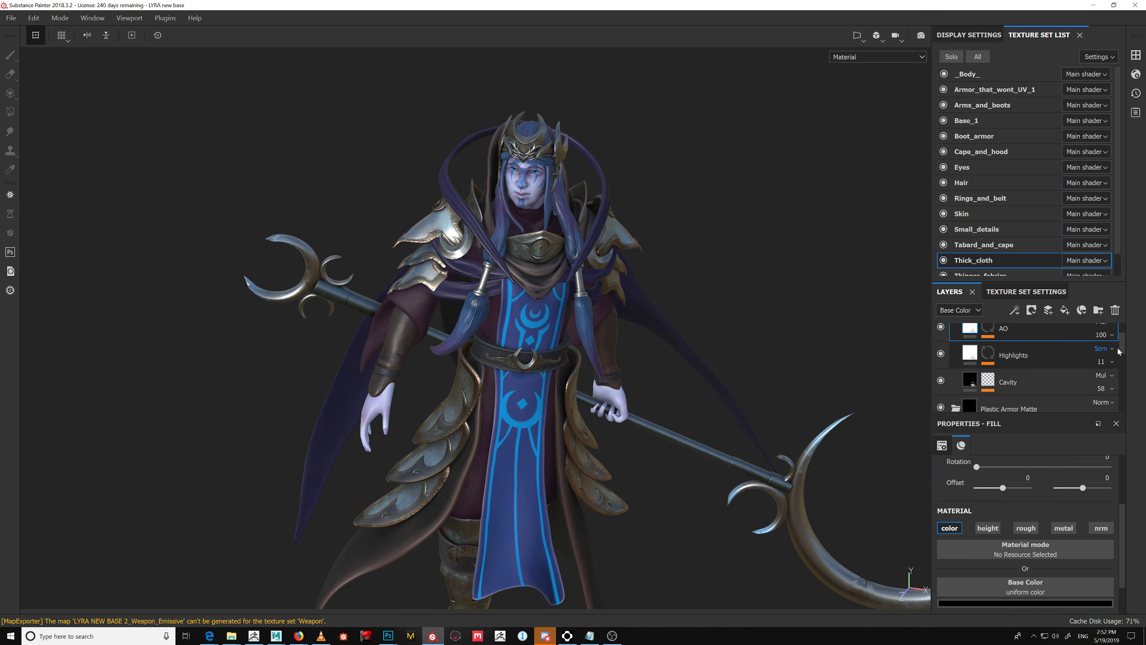
{"action": "left_click", "coordinate": [941, 354]}
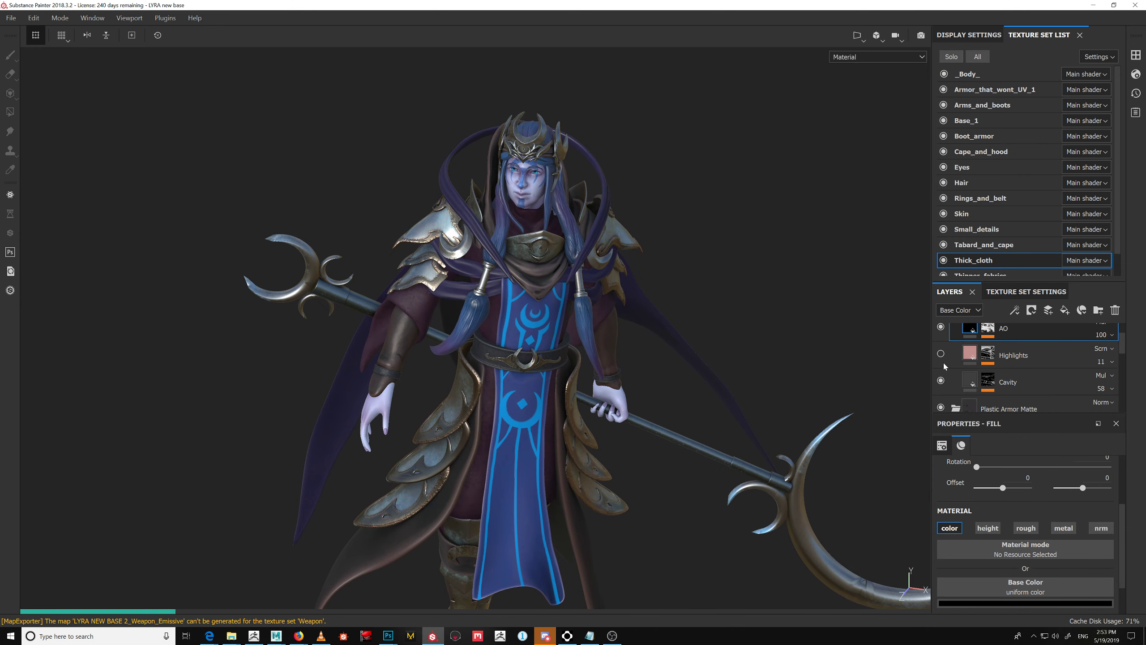
{"action": "left_click", "coordinate": [941, 355]}
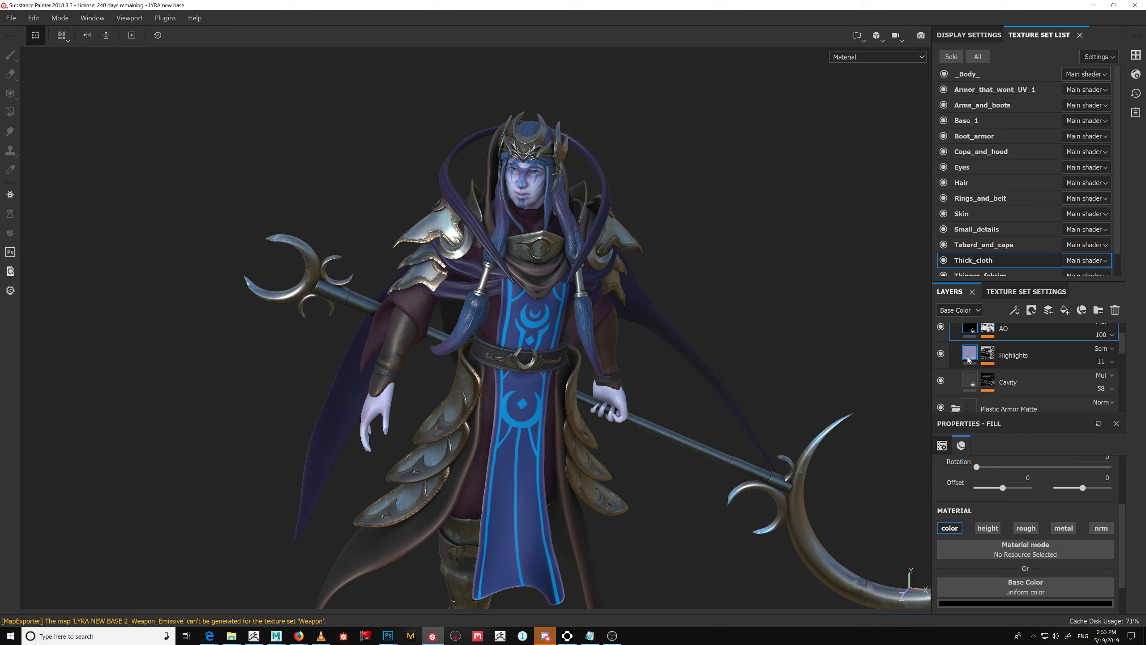
Lower the Thick_cloth Highlights layer's opacity to 6 and select the layer's mask
{"action": "left_click", "coordinate": [969, 358]}
{"action": "left_click", "coordinate": [1113, 363]}
{"action": "left_click", "coordinate": [1093, 385]}
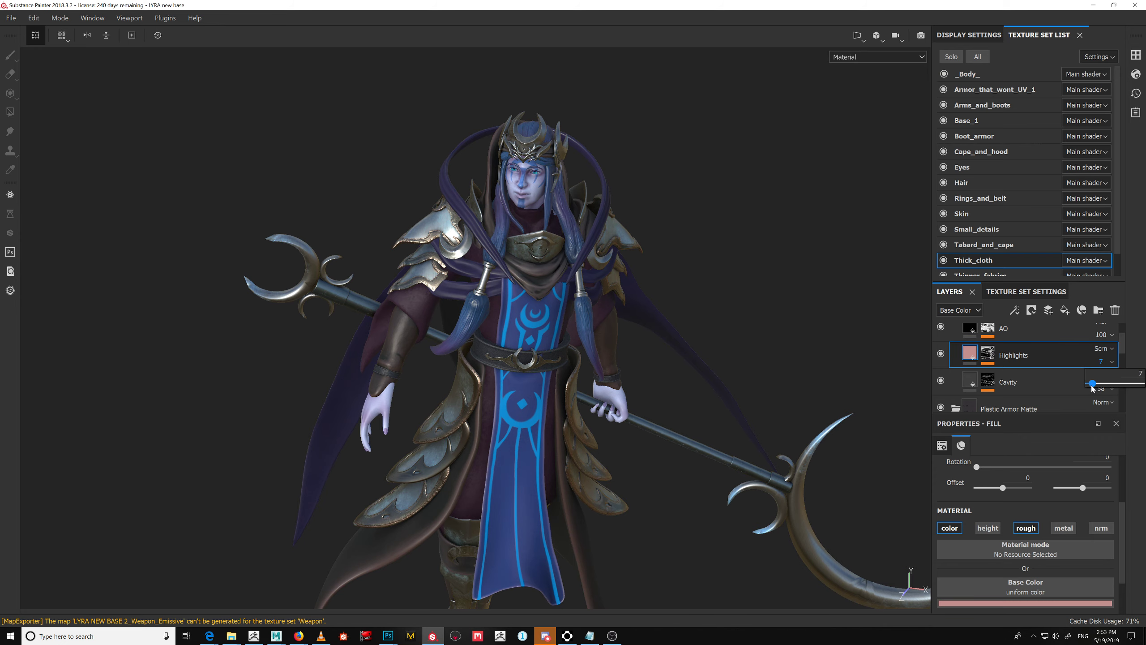
{"action": "right_click_drag", "start_coordinate": [594, 326], "coordinate": [711, 402], "text": "alt"}
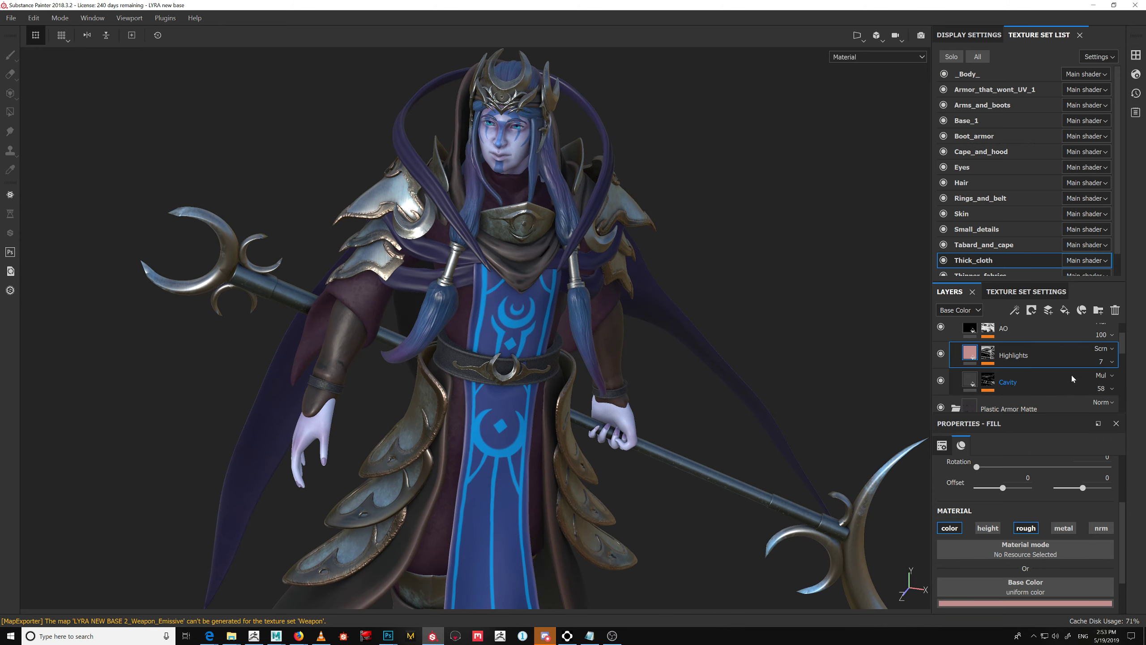
{"action": "left_click", "coordinate": [1112, 362]}
{"action": "left_click", "coordinate": [1089, 385]}
{"action": "left_click_drag", "start_coordinate": [1089, 387], "coordinate": [1092, 388]}
{"action": "left_click", "coordinate": [988, 354]}
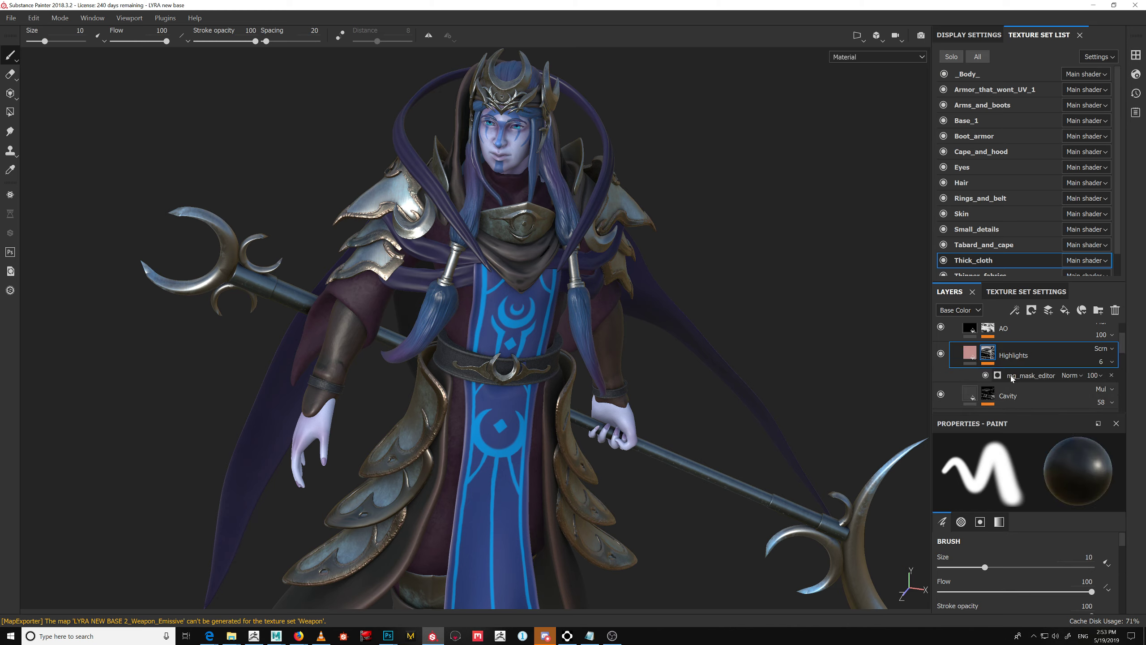
Add a Blur filter with intensity 4.38 to the Highlights layer's mask and set the layer's opacity to 8
{"action": "right_click", "coordinate": [988, 357]}
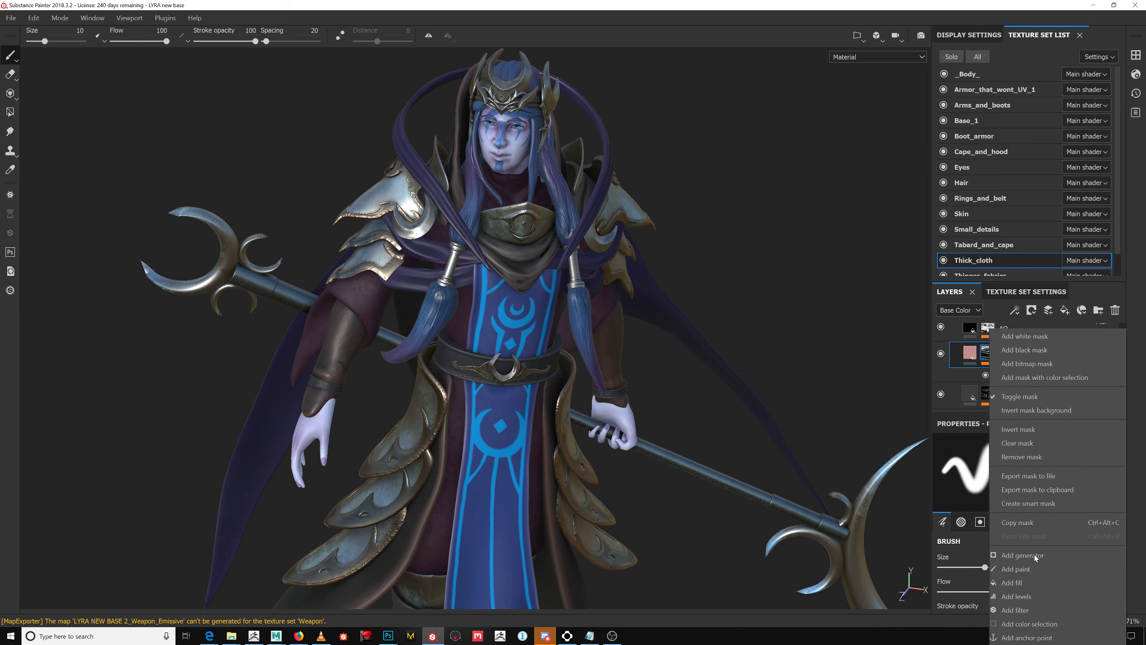
{"action": "left_click", "coordinate": [1033, 609]}
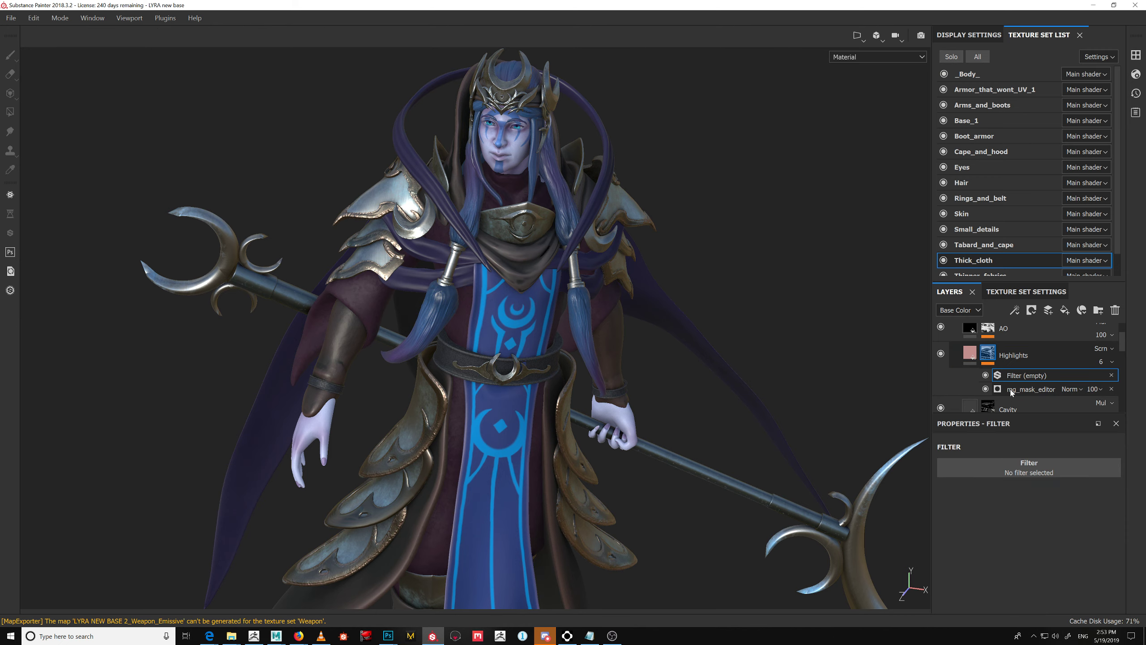
{"action": "left_click", "coordinate": [1029, 467]}
{"action": "left_click", "coordinate": [1053, 512]}
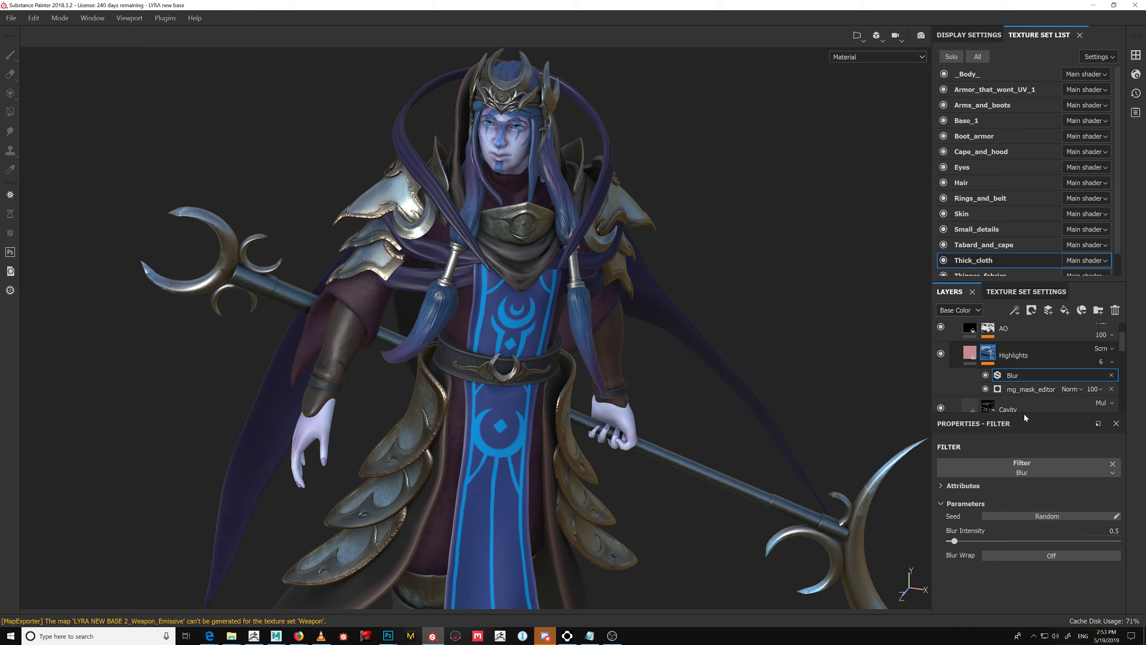
{"action": "left_click_drag", "start_coordinate": [954, 541], "coordinate": [998, 546]}
{"action": "left_click", "coordinate": [1112, 362]}
{"action": "left_click_drag", "start_coordinate": [1109, 385], "coordinate": [1091, 393]}
Examine the softened cloth highlights on the tabard and coat tails from the front, sides and above
{"action": "right_click_drag", "start_coordinate": [797, 362], "coordinate": [769, 280], "text": "alt"}
{"action": "middle_click_drag", "start_coordinate": [698, 395], "coordinate": [701, 287], "text": "alt"}
{"action": "left_click_drag", "start_coordinate": [701, 287], "coordinate": [765, 289], "text": "alt"}
{"action": "middle_click_drag", "start_coordinate": [766, 289], "coordinate": [789, 298], "text": "alt"}
{"action": "middle_click_drag", "start_coordinate": [706, 508], "coordinate": [712, 422], "text": "alt"}
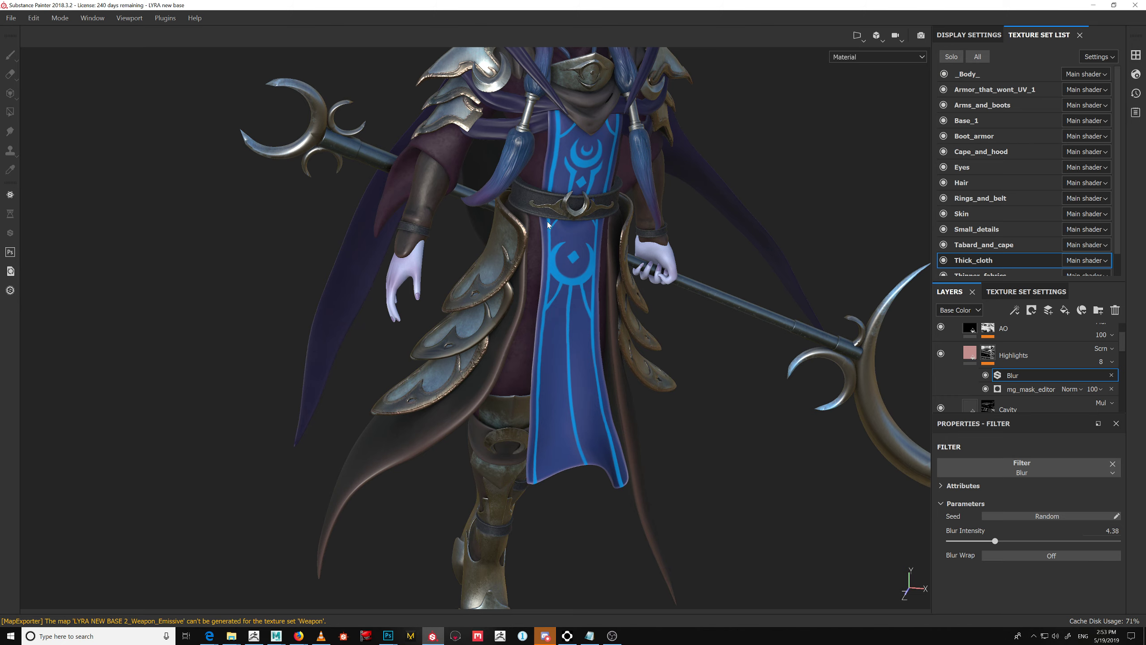
{"action": "left_click_drag", "start_coordinate": [653, 474], "coordinate": [660, 470], "text": "alt"}
{"action": "middle_click_drag", "start_coordinate": [660, 470], "coordinate": [673, 302], "text": "alt"}
{"action": "right_click_drag", "start_coordinate": [677, 312], "coordinate": [763, 436], "text": "alt"}
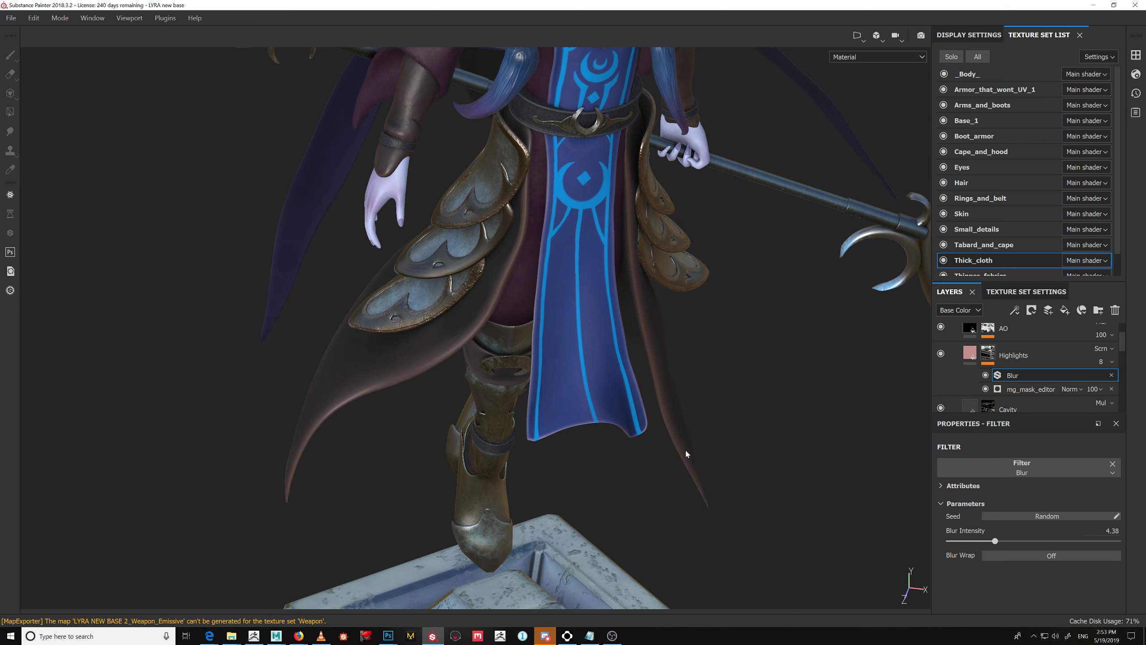
{"action": "left_click_drag", "start_coordinate": [657, 467], "coordinate": [528, 434], "text": "alt"}
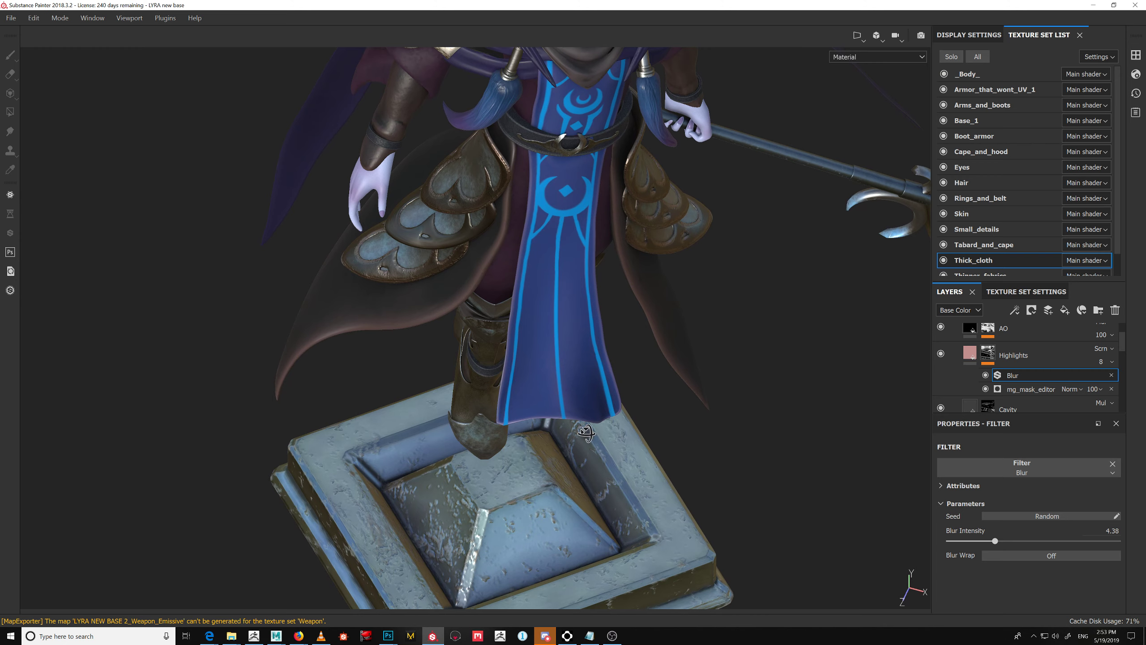
{"action": "left_click_drag", "start_coordinate": [586, 435], "coordinate": [483, 440], "text": "alt"}
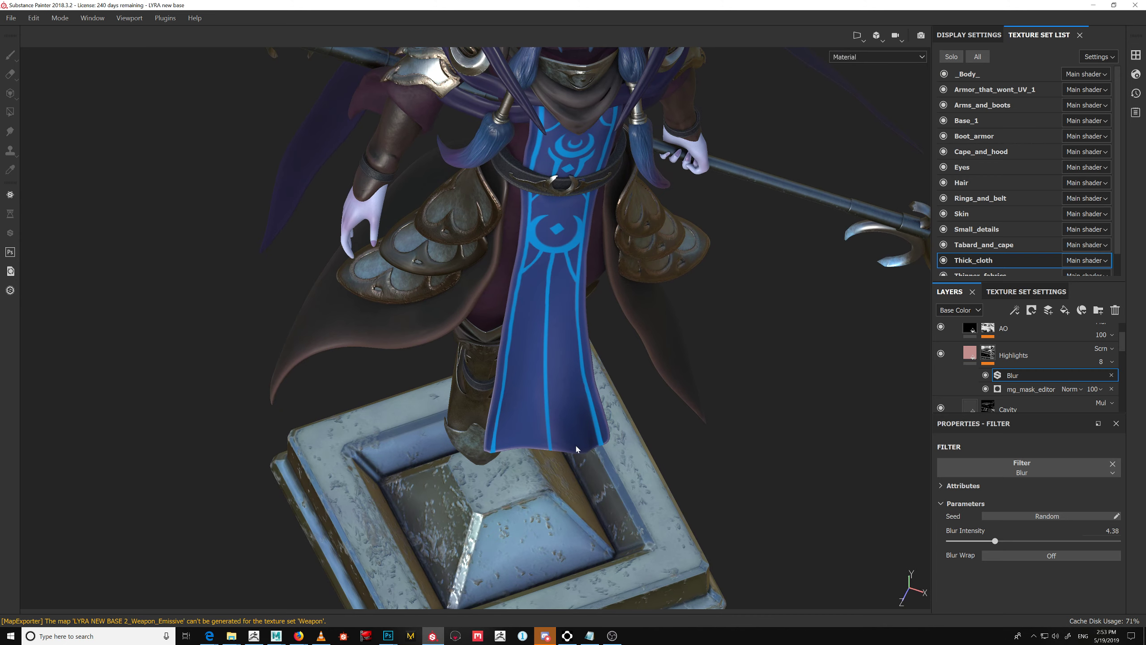
{"action": "left_click_drag", "start_coordinate": [632, 424], "coordinate": [575, 138], "text": "alt"}
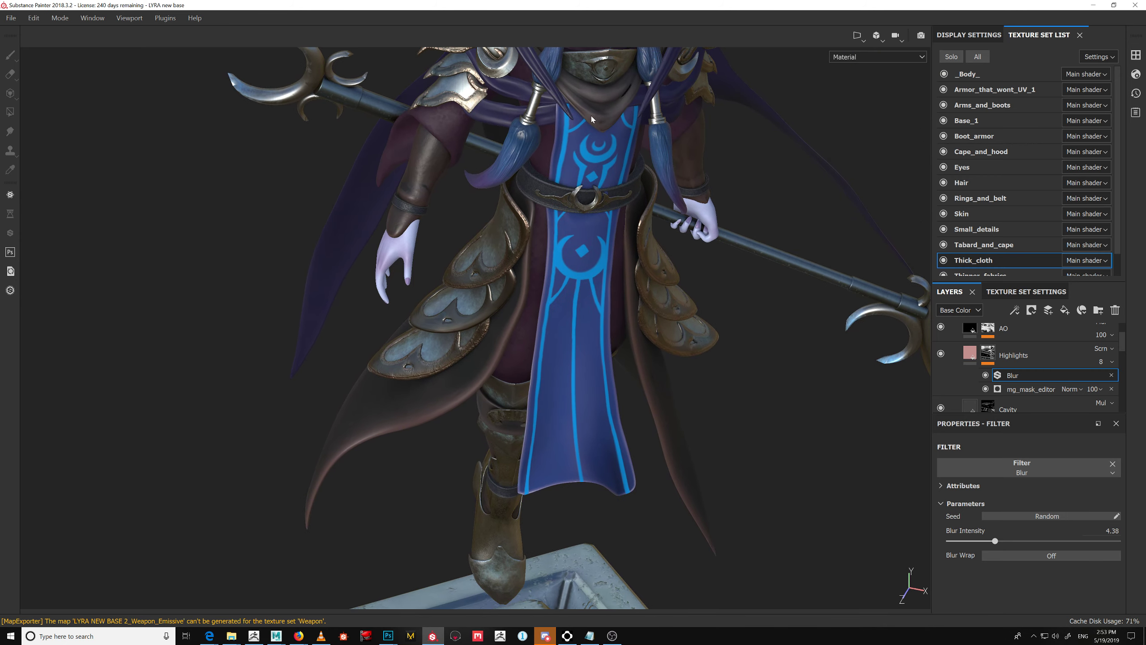
In the Tabard_and_cape texture set, paint a blue trim line along the tabard's hem on Fill layer 1's mask with brush size 0.92
{"action": "right_click", "coordinate": [573, 431], "text": "ctrl+alt"}
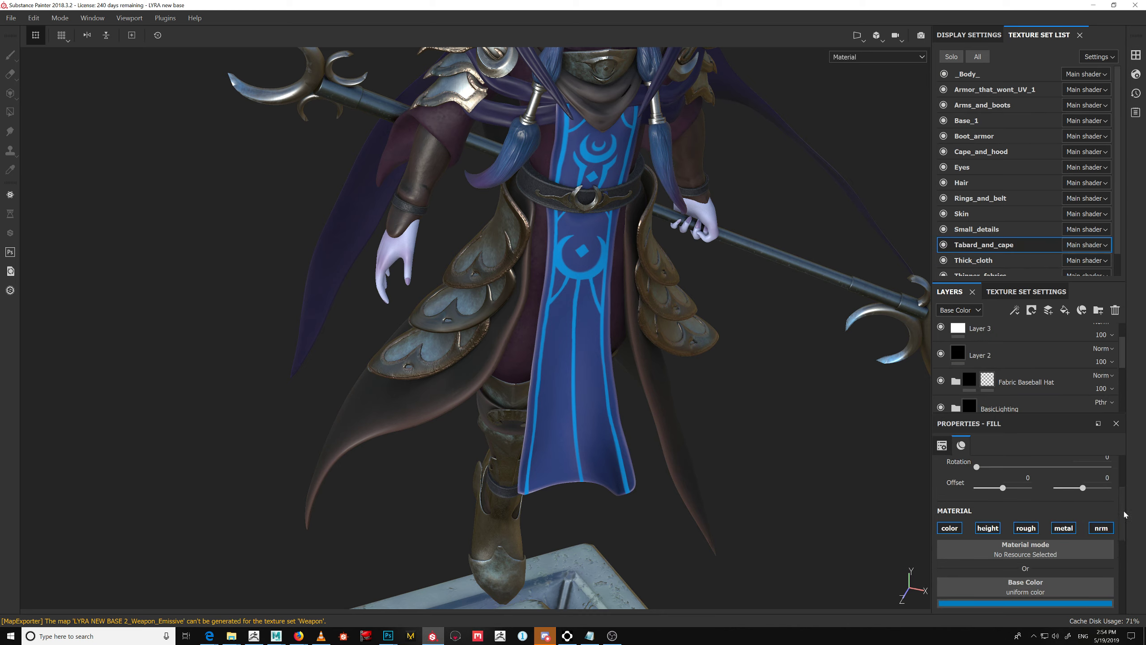
{"action": "scroll", "coordinate": [1125, 515], "scroll_direction": "up", "scroll_amount": 3}
{"action": "scroll", "coordinate": [1123, 334], "scroll_direction": "up", "scroll_amount": 2}
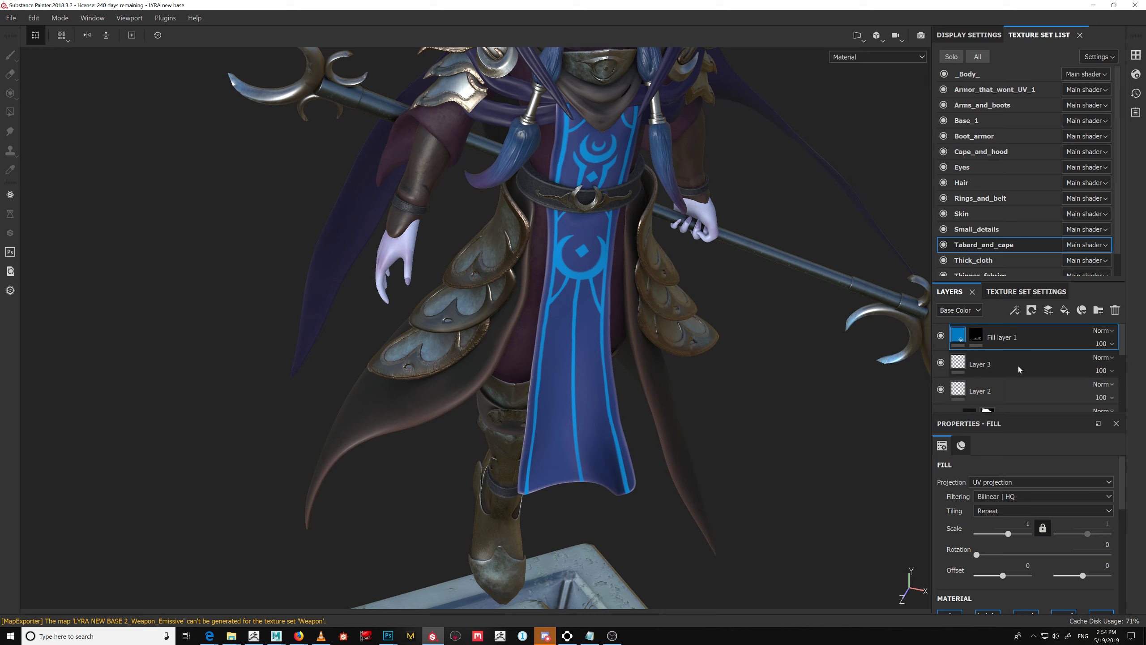
{"action": "left_click", "coordinate": [976, 334]}
{"action": "key", "text": "1"}
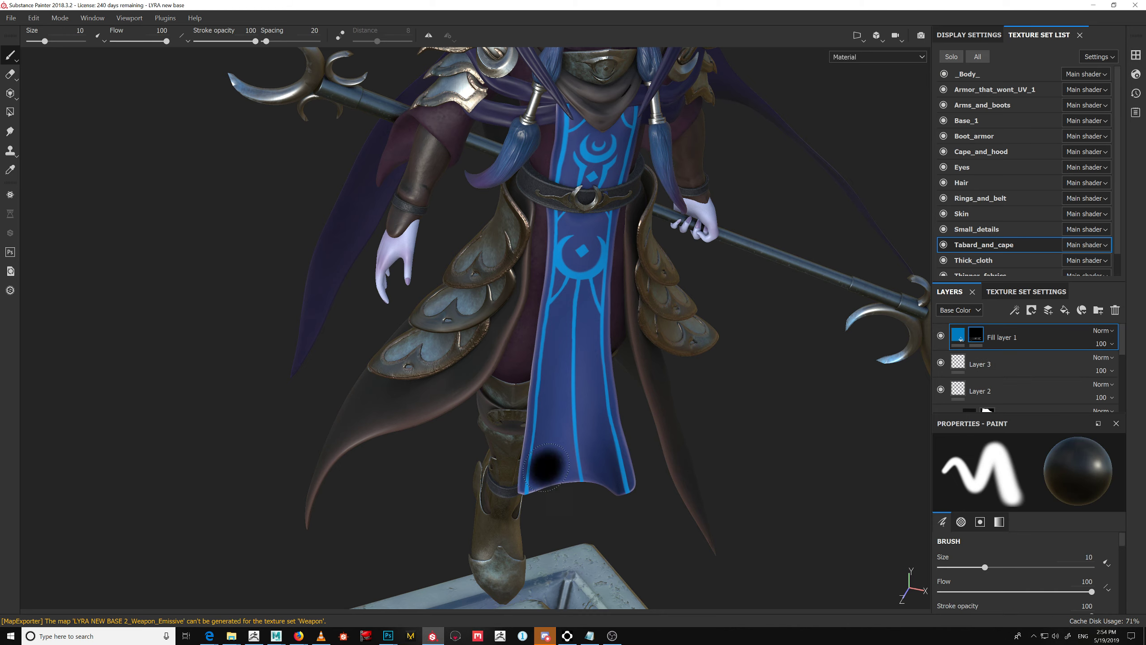
{"action": "right_click_drag", "start_coordinate": [560, 472], "coordinate": [527, 484], "text": "ctrl"}
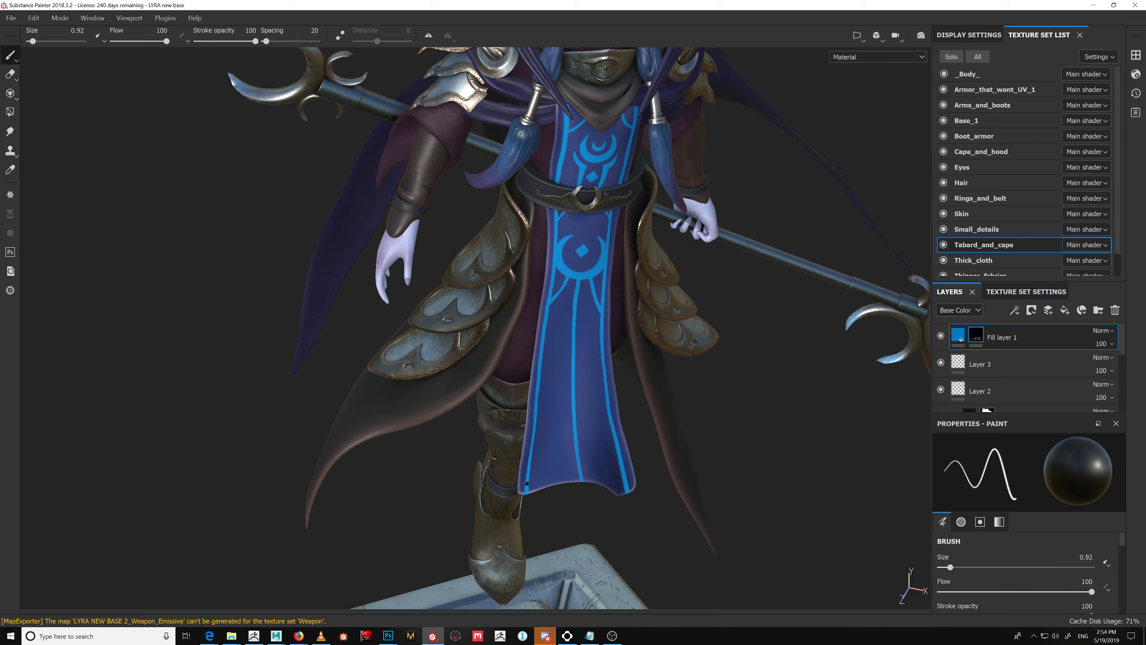
{"action": "left_click_drag", "start_coordinate": [526, 487], "coordinate": [574, 473]}
{"action": "key", "text": "x"}
{"action": "mouse_move", "coordinate": [689, 496]}
{"action": "left_mouse_down", "text": "alt"}
{"action": "mouse_move", "coordinate": [522, 457]}
{"action": "mouse_move", "coordinate": [571, 483]}
{"action": "left_mouse_up", "text": "alt"}
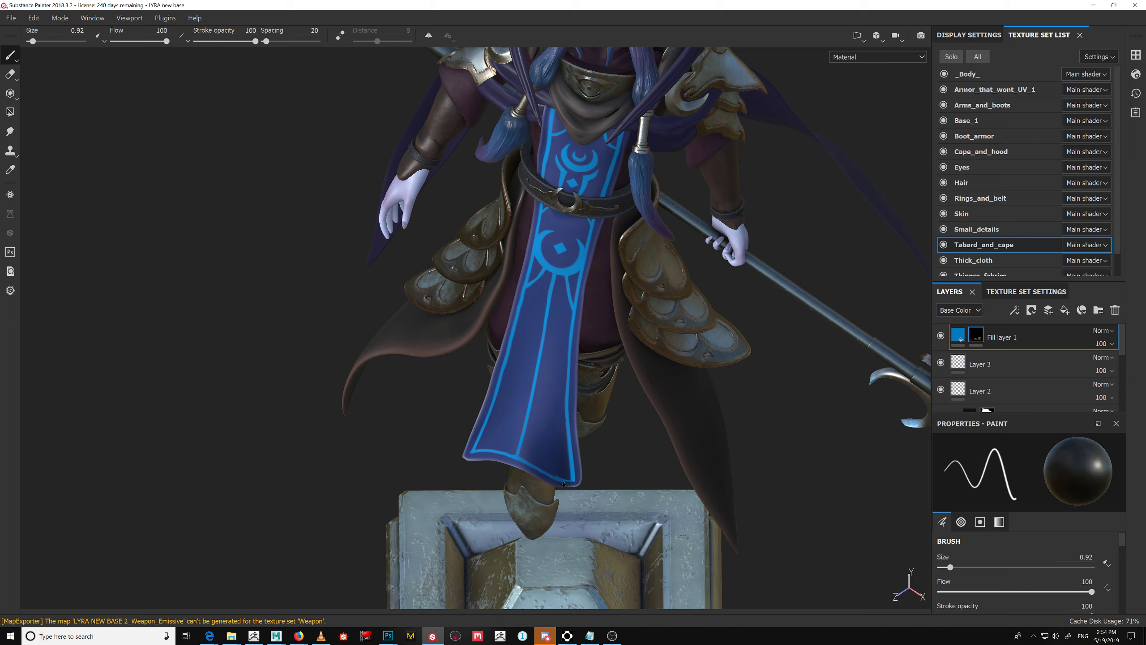
Paint short blue accent strokes across the lower corners of the tabard, undoing a misplaced stroke
{"action": "left_click_drag", "start_coordinate": [602, 425], "coordinate": [535, 305], "text": "alt"}
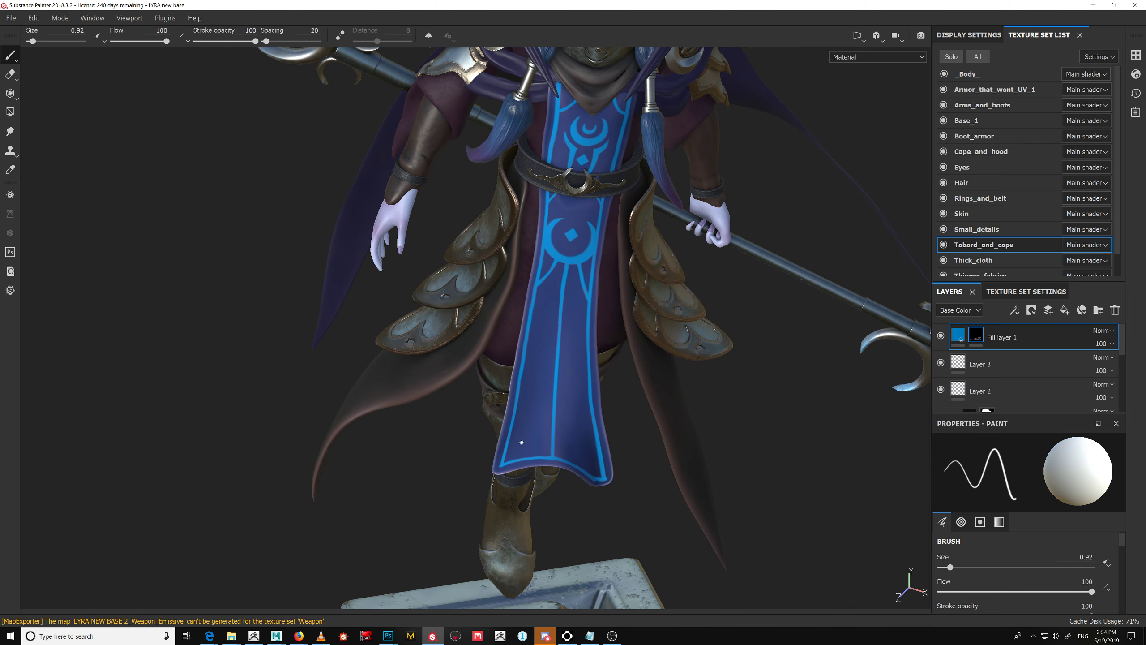
{"action": "left_click_drag", "start_coordinate": [510, 434], "coordinate": [520, 461]}
{"action": "key", "text": "ctrl+z"}
{"action": "left_click_drag", "start_coordinate": [587, 473], "coordinate": [599, 452]}
Examine the whole character from several angles, then the tabard, belt and armor up close
{"action": "left_click_drag", "start_coordinate": [667, 365], "coordinate": [606, 353], "text": "alt"}
{"action": "right_click_drag", "start_coordinate": [606, 346], "coordinate": [598, 302], "text": "alt"}
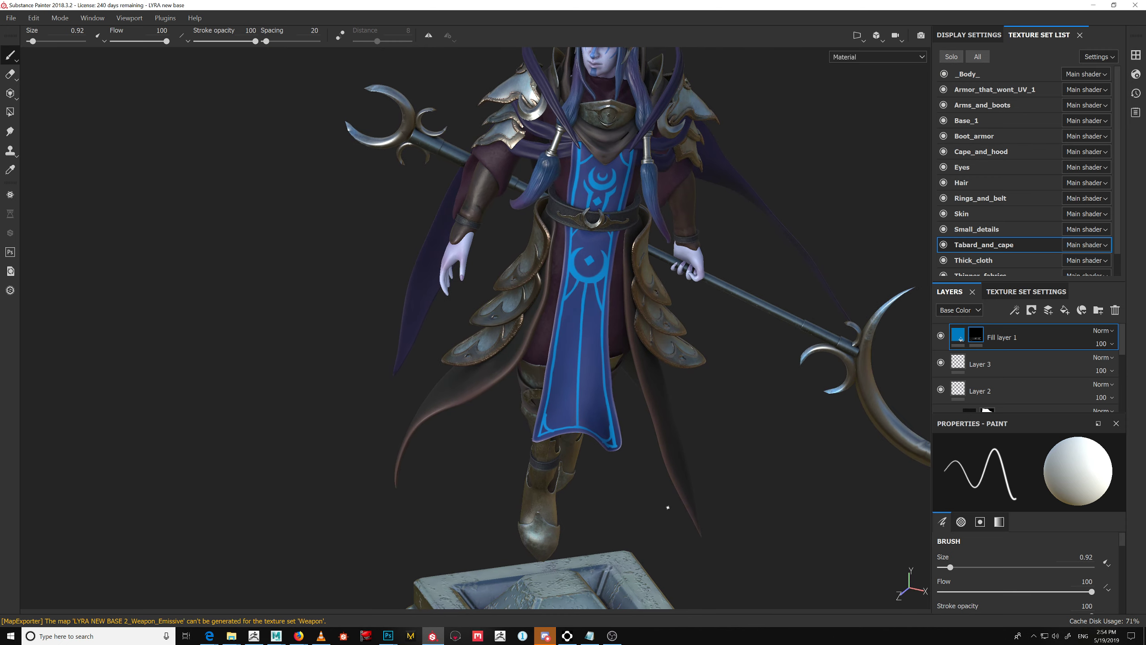
{"action": "left_click_drag", "start_coordinate": [588, 420], "coordinate": [652, 345], "text": "alt"}
{"action": "middle_click_drag", "start_coordinate": [652, 345], "coordinate": [559, 391], "text": "alt"}
{"action": "right_click_drag", "start_coordinate": [559, 391], "coordinate": [567, 404], "text": "alt"}
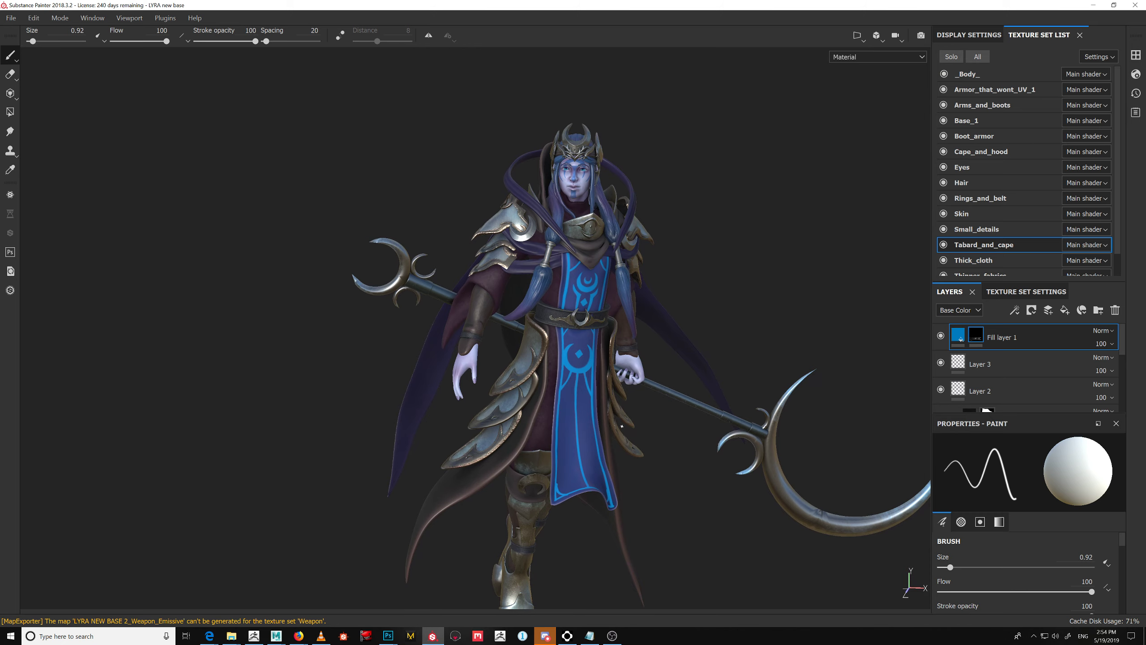
{"action": "middle_click_drag", "start_coordinate": [566, 404], "coordinate": [578, 378], "text": "alt"}
{"action": "right_click_drag", "start_coordinate": [578, 378], "coordinate": [592, 390], "text": "alt"}
{"action": "left_click_drag", "start_coordinate": [666, 396], "coordinate": [686, 386], "text": "alt"}
{"action": "middle_click_drag", "start_coordinate": [673, 353], "coordinate": [663, 384], "text": "alt"}
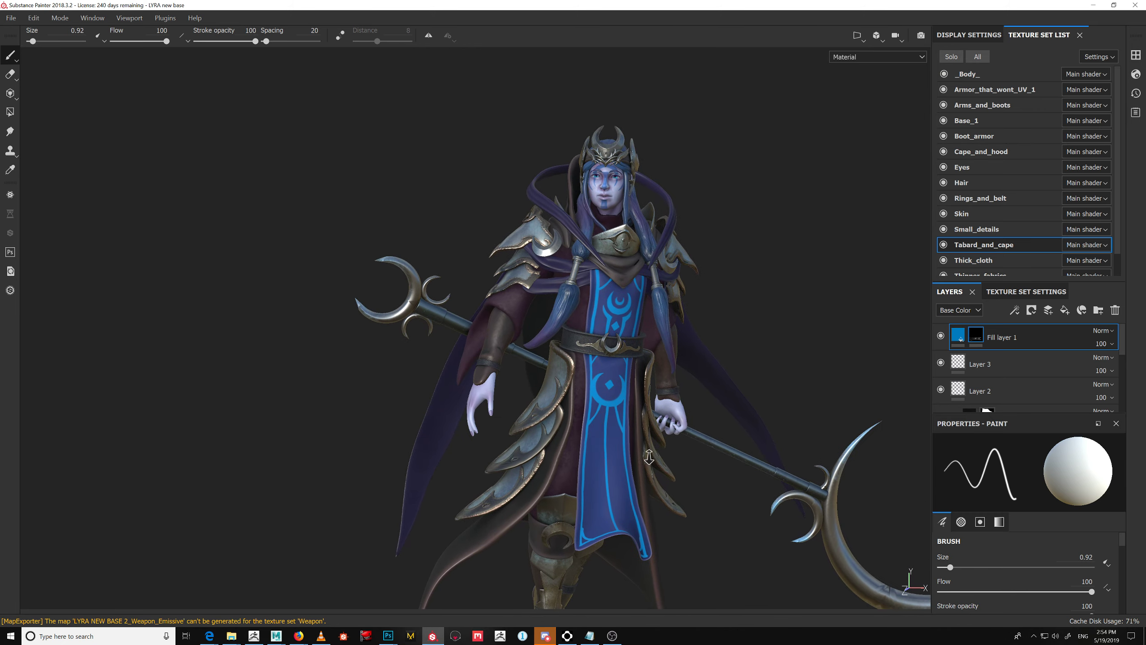
{"action": "right_click_drag", "start_coordinate": [664, 384], "coordinate": [670, 396], "text": "alt"}
{"action": "left_click_drag", "start_coordinate": [685, 361], "coordinate": [673, 373], "text": "alt"}
{"action": "middle_click_drag", "start_coordinate": [673, 372], "coordinate": [669, 435], "text": "alt"}
{"action": "right_click_drag", "start_coordinate": [668, 436], "coordinate": [727, 487], "text": "alt"}
{"action": "middle_click_drag", "start_coordinate": [727, 486], "coordinate": [652, 487], "text": "alt"}
{"action": "left_click_drag", "start_coordinate": [646, 432], "coordinate": [676, 428], "text": "alt"}
{"action": "middle_click_drag", "start_coordinate": [676, 427], "coordinate": [705, 273], "text": "alt"}
{"action": "right_click_drag", "start_coordinate": [770, 405], "coordinate": [790, 425], "text": "alt"}
{"action": "mouse_move", "coordinate": [772, 379]}
{"action": "middle_mouse_down", "text": "alt"}
{"action": "mouse_move", "coordinate": [716, 373]}
{"action": "mouse_move", "coordinate": [768, 396]}
{"action": "middle_mouse_up", "text": "alt"}
{"action": "right_click_drag", "start_coordinate": [768, 396], "coordinate": [779, 407], "text": "alt"}
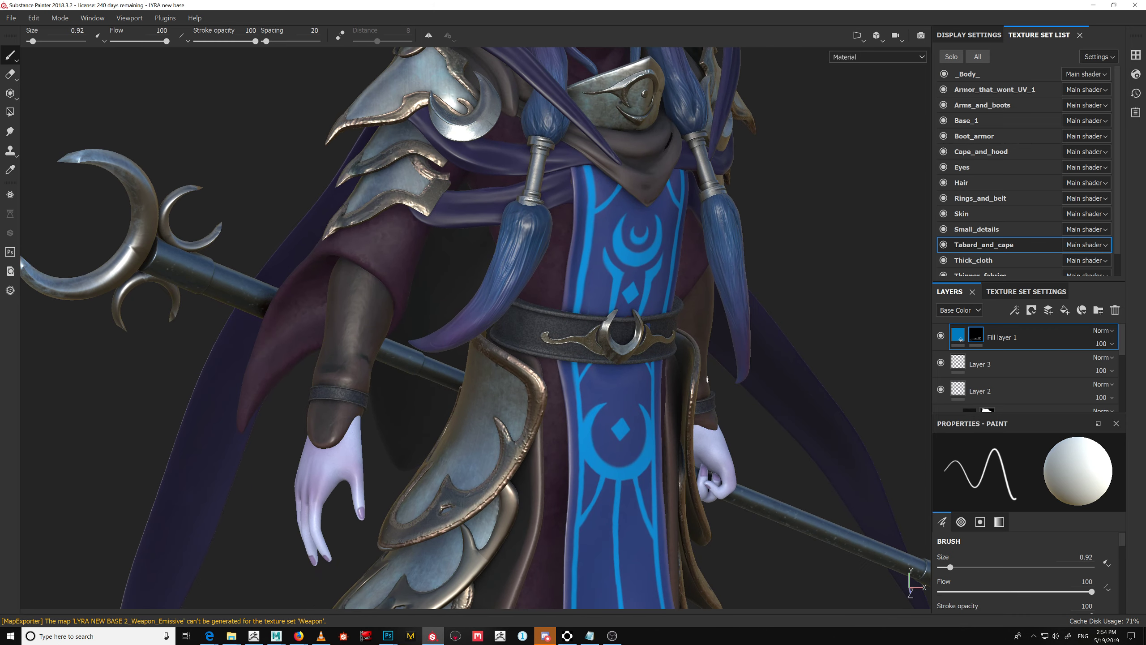
Make Rings_and_belt the active texture set and select the Effects folder inside its Plastic Fake Leather group
{"action": "right_click", "coordinate": [541, 319], "text": "ctrl+alt"}
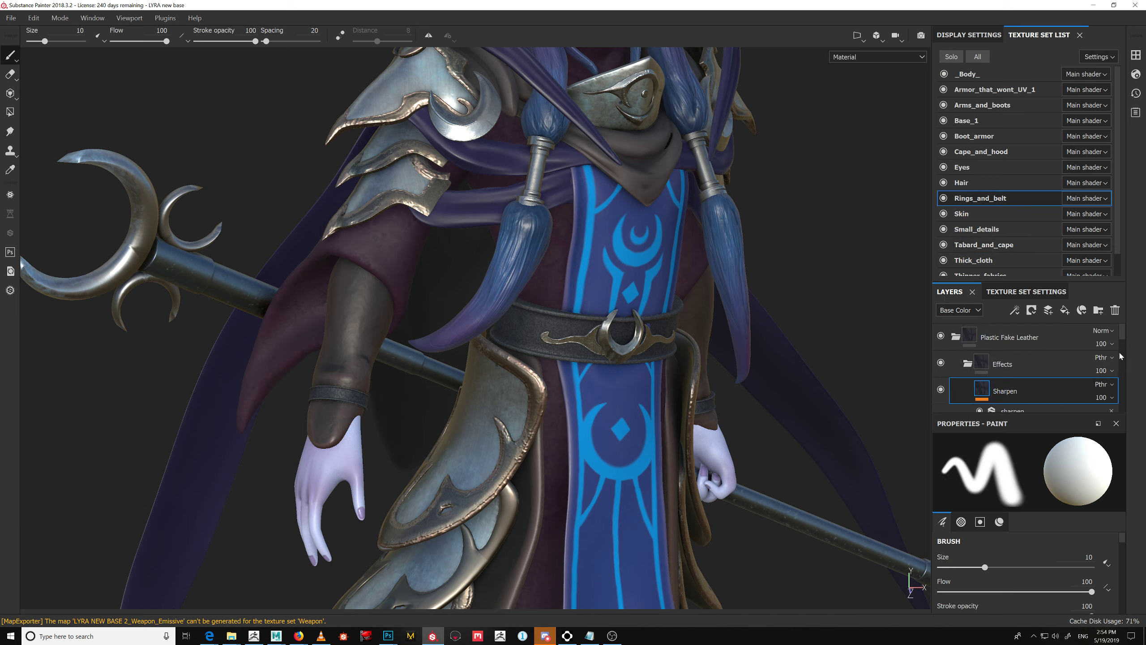
{"action": "mouse_move", "coordinate": [1124, 337]}
{"action": "left_mouse_down"}
{"action": "mouse_move", "coordinate": [1122, 401]}
{"action": "mouse_move", "coordinate": [1125, 326]}
{"action": "left_mouse_up"}
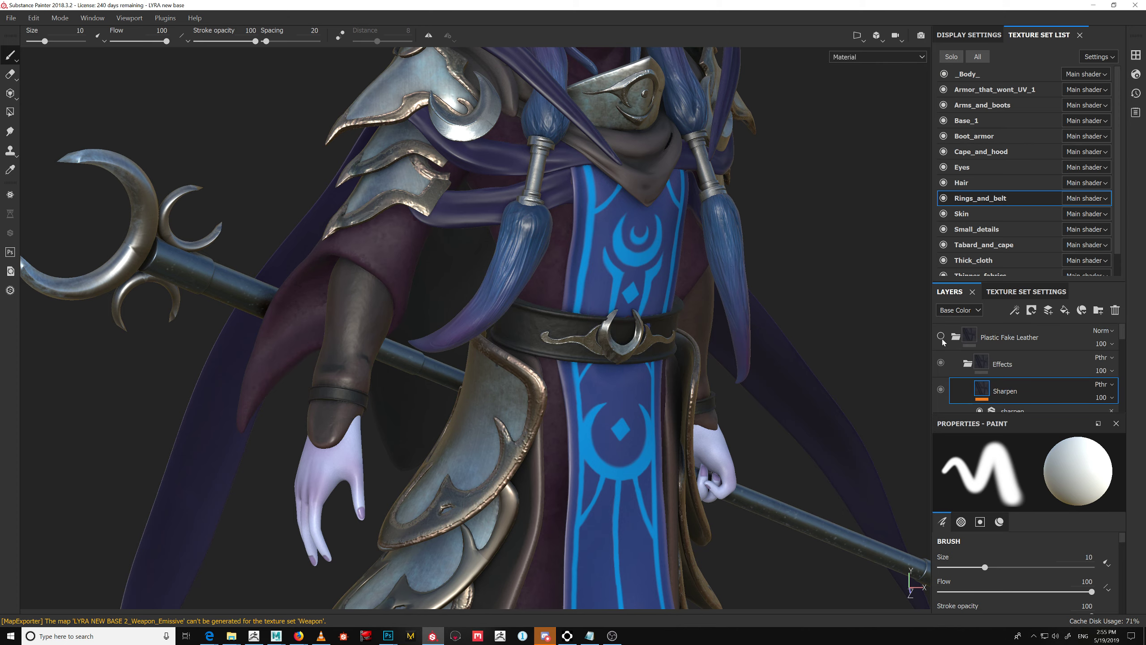
{"action": "left_click", "coordinate": [1002, 364]}
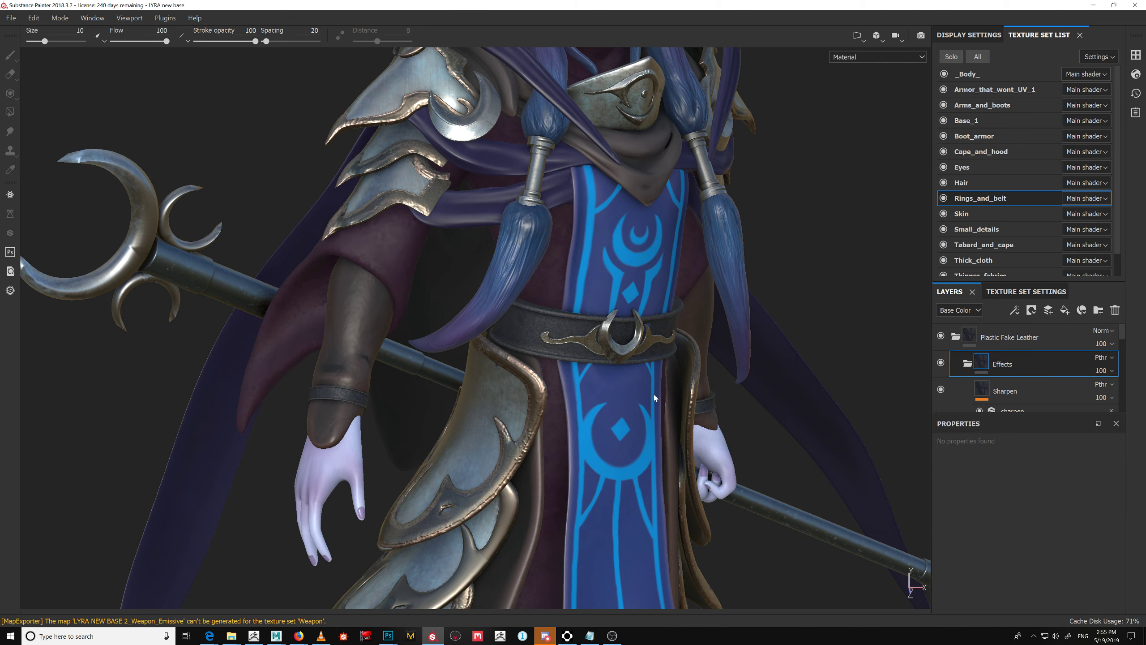
{"action": "scroll", "coordinate": [566, 367], "scroll_direction": "up", "scroll_amount": 2}
{"action": "scroll", "coordinate": [542, 314], "scroll_direction": "up", "scroll_amount": 2}
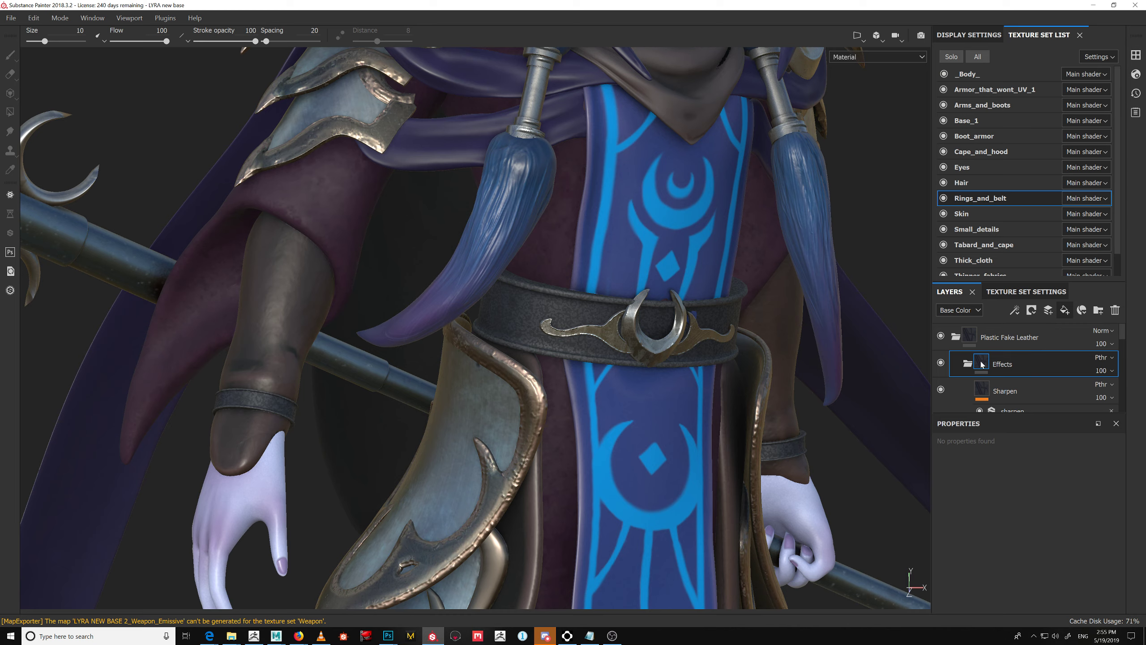
Add a fill layer above the Effects folder with a black mask driven by a Mask Editor generator
{"action": "left_click", "coordinate": [1065, 310]}
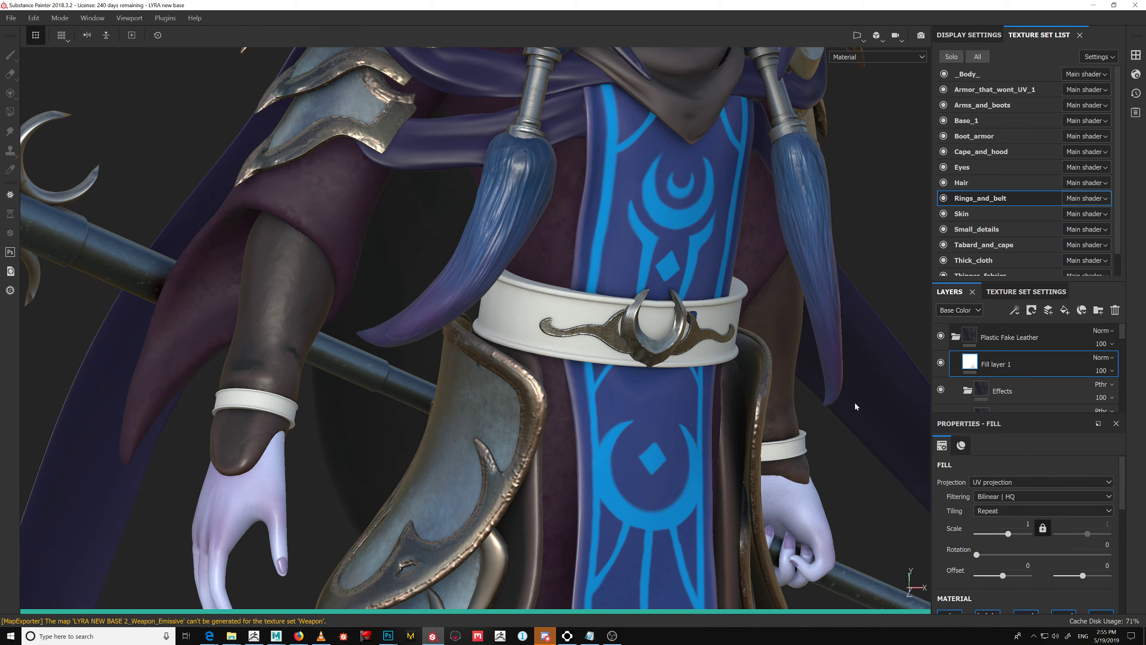
{"action": "right_click", "coordinate": [971, 365]}
{"action": "left_click", "coordinate": [997, 70]}
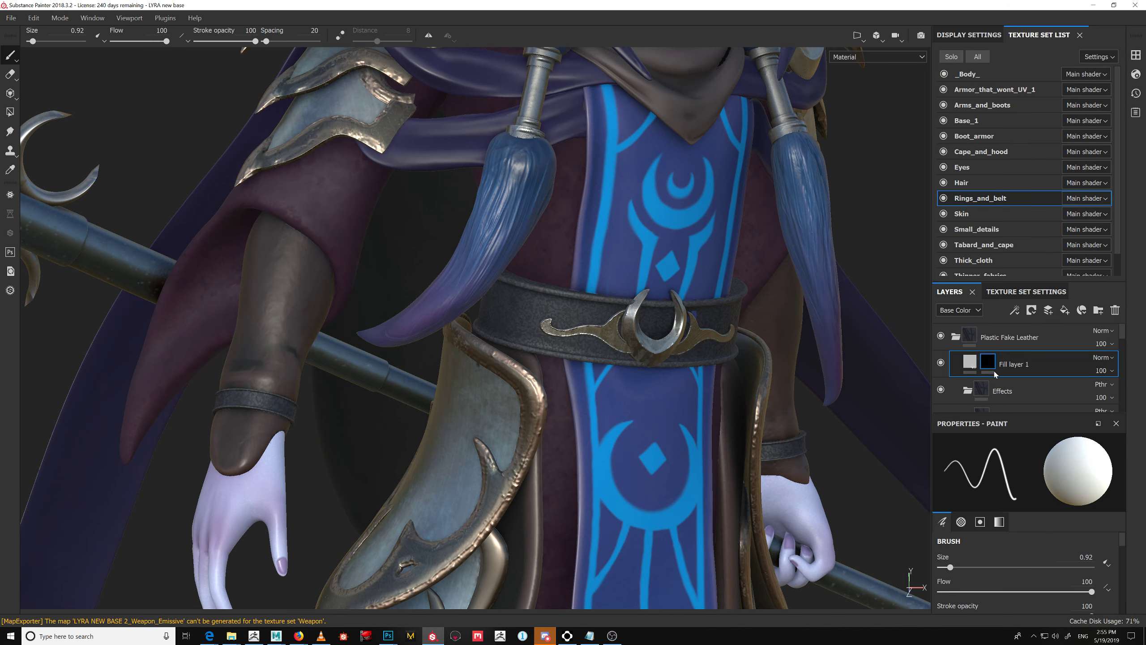
{"action": "right_click", "coordinate": [996, 375]}
{"action": "left_click", "coordinate": [1041, 272]}
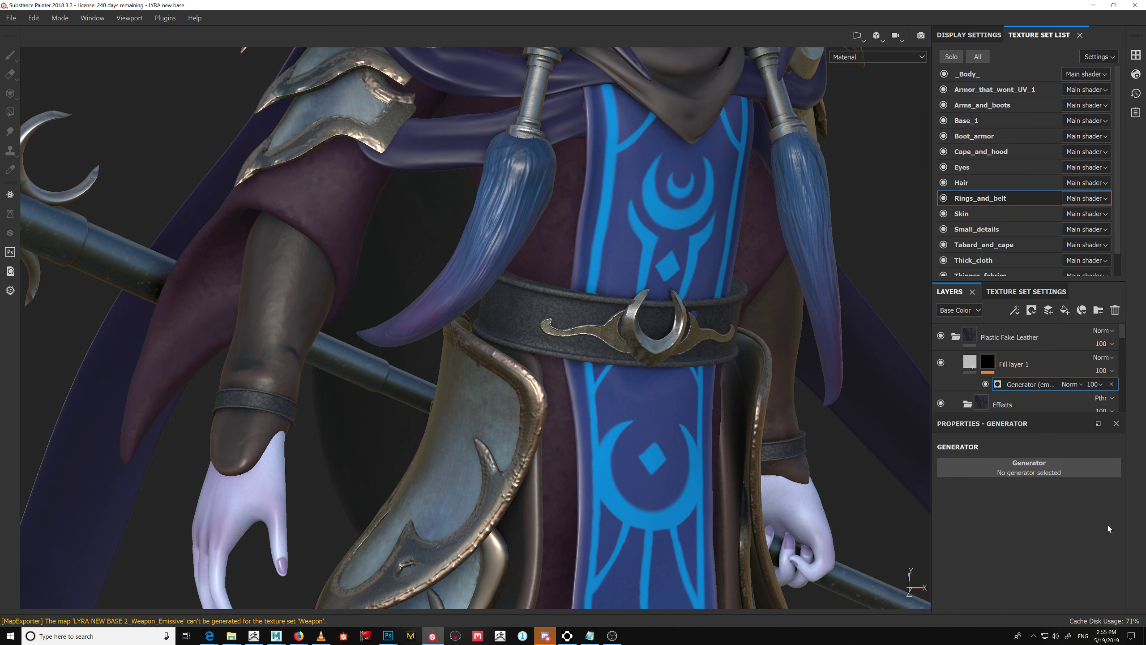
{"action": "left_click", "coordinate": [1096, 471]}
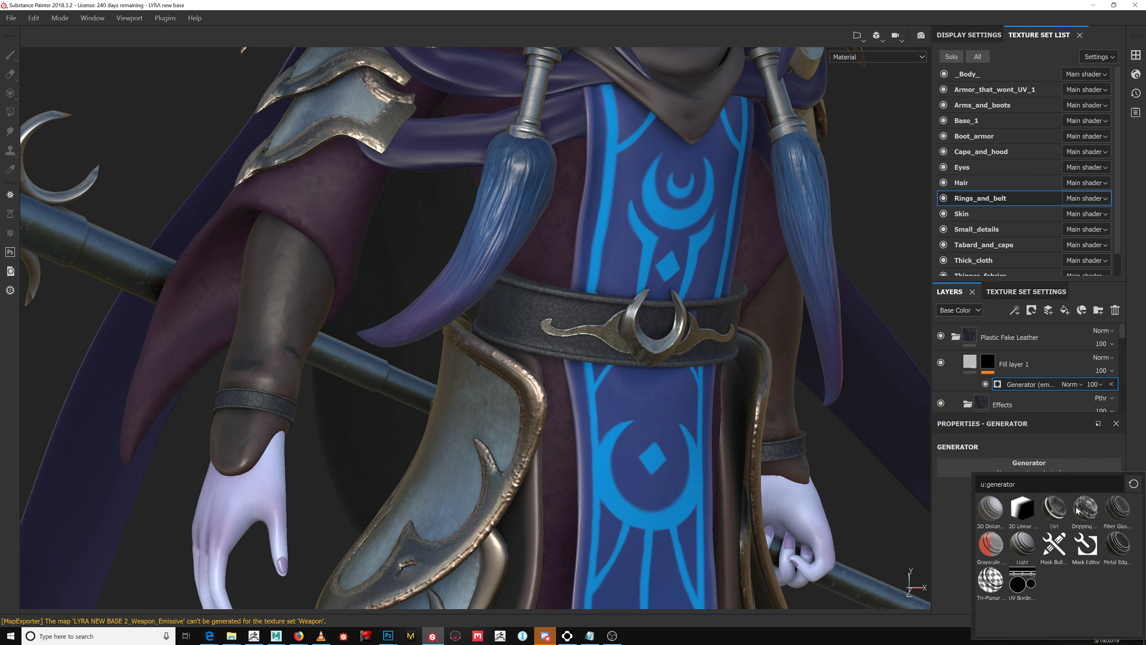
{"action": "left_click", "coordinate": [1086, 545]}
Set the Mask Editor's curvature opacity to 0.98 and bring its curvature levels from Soft to Huge down to 0
{"action": "scroll", "coordinate": [1125, 497], "scroll_direction": "down", "scroll_amount": 5}
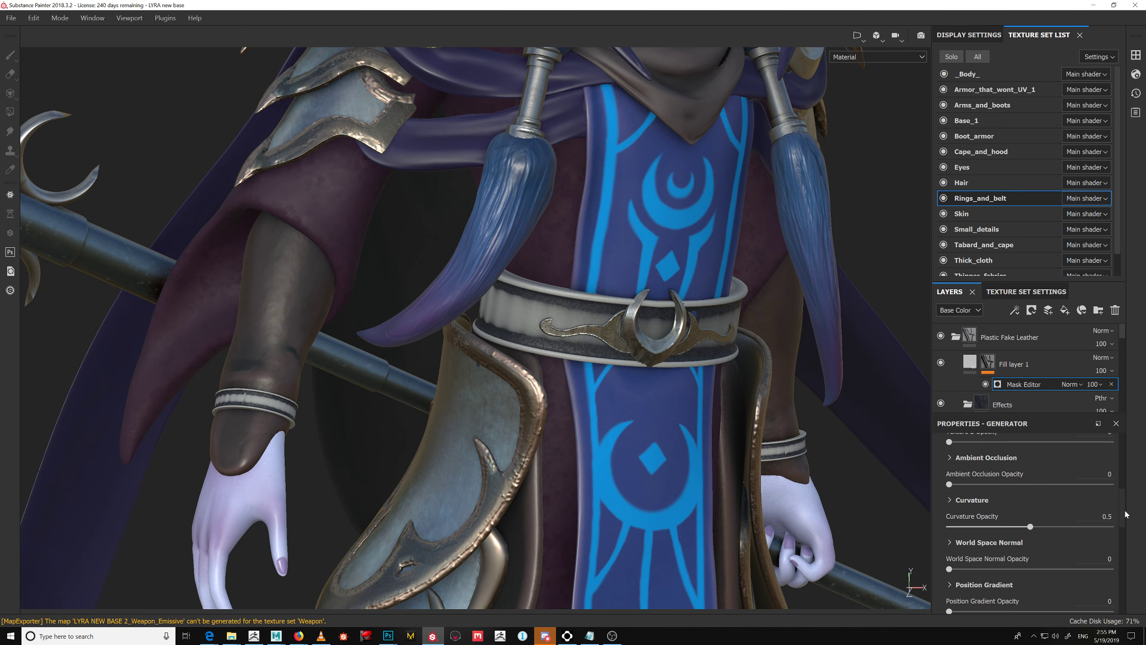
{"action": "left_click_drag", "start_coordinate": [1126, 513], "coordinate": [1126, 522]}
{"action": "left_click_drag", "start_coordinate": [1031, 485], "coordinate": [1110, 486]}
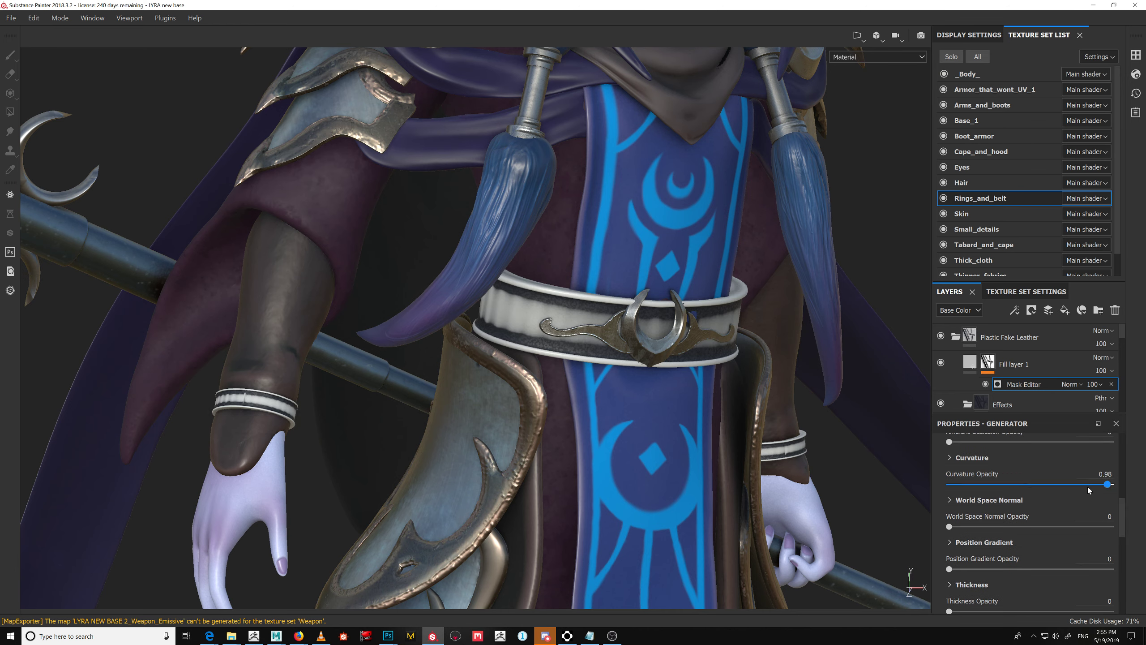
{"action": "left_click", "coordinate": [974, 458]}
{"action": "scroll", "coordinate": [980, 542], "scroll_direction": "down", "scroll_amount": 3}
{"action": "left_click_drag", "start_coordinate": [979, 545], "coordinate": [961, 505]}
{"action": "left_click_drag", "start_coordinate": [1024, 481], "coordinate": [967, 479]}
{"action": "left_click_drag", "start_coordinate": [1073, 452], "coordinate": [958, 501]}
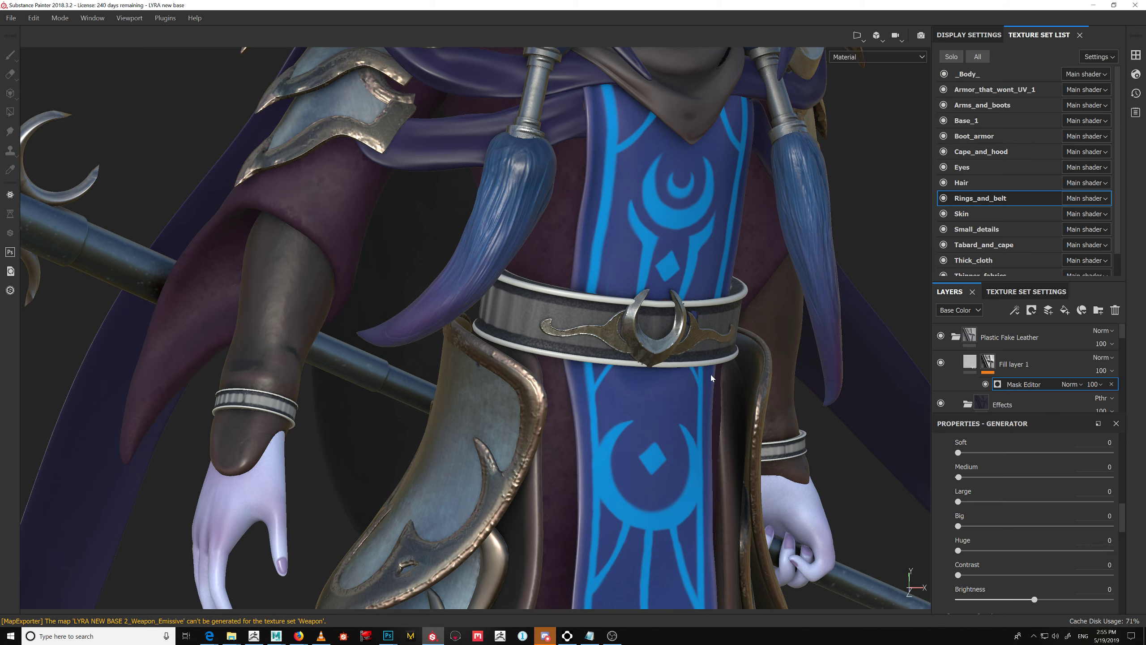
{"action": "left_click_drag", "start_coordinate": [524, 300], "coordinate": [508, 281], "text": "alt"}
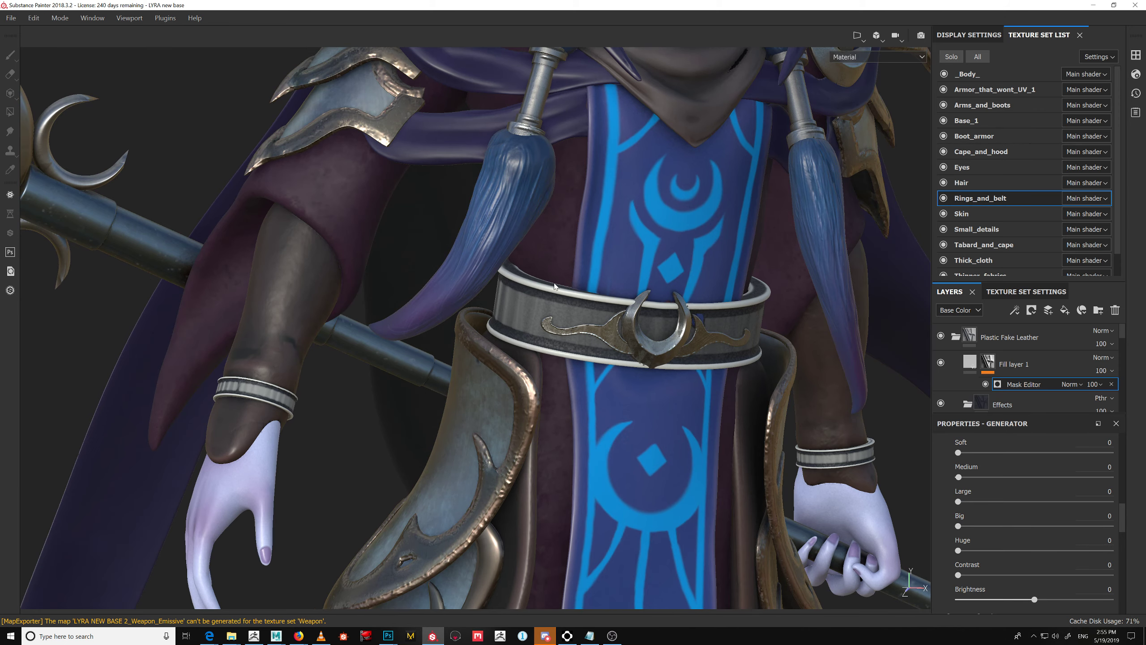
Set the belt's new fill layer to Screen blending at 13 opacity
{"action": "left_click", "coordinate": [1101, 357]}
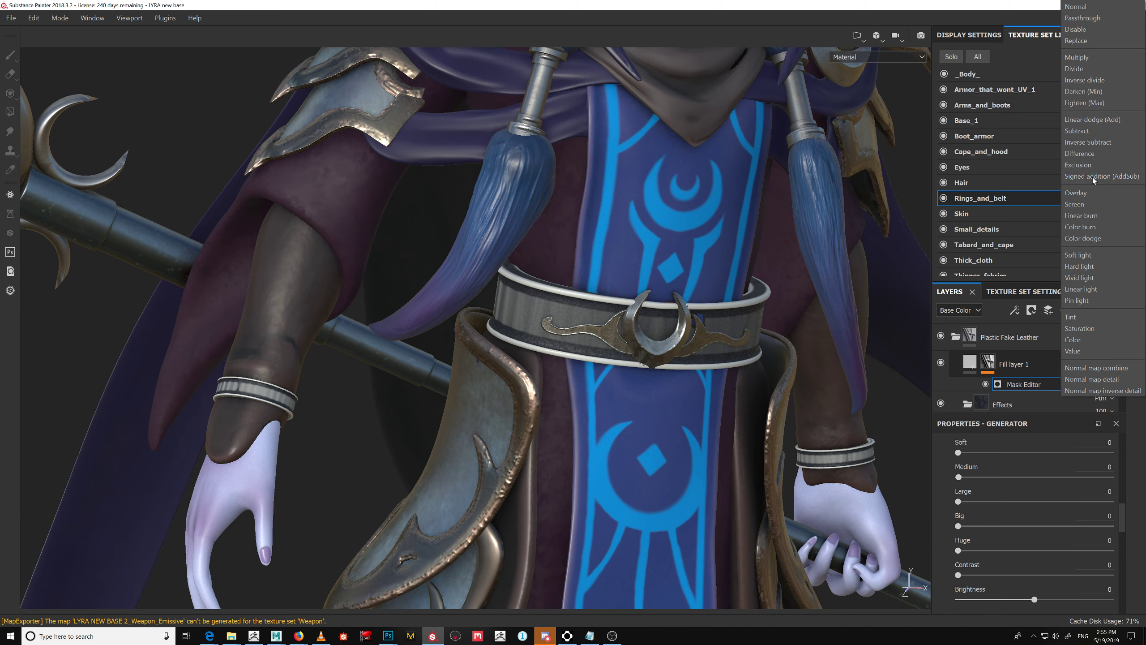
{"action": "left_click", "coordinate": [1092, 205]}
{"action": "left_click", "coordinate": [1103, 372]}
{"action": "left_click_drag", "start_coordinate": [1095, 392], "coordinate": [1097, 396]}
Turn off the fill layer's height, roughness, metallic and normal channels so it affects only color
{"action": "left_click", "coordinate": [970, 362]}
{"action": "scroll", "coordinate": [1083, 520], "scroll_direction": "down", "scroll_amount": 3}
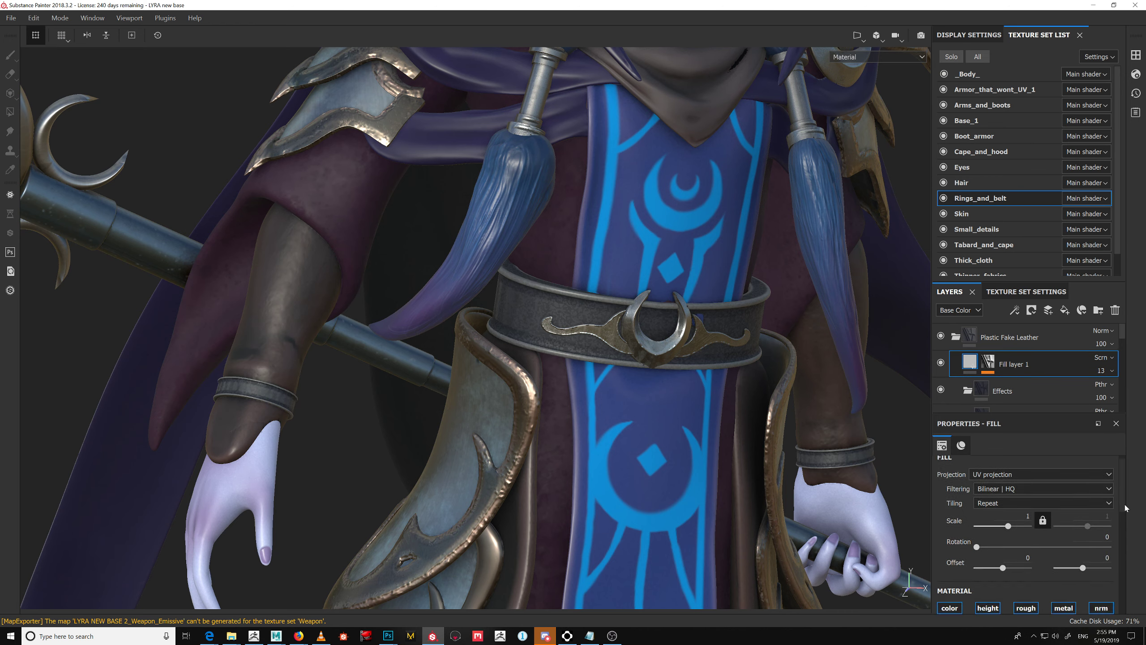
{"action": "left_click", "coordinate": [988, 495]}
{"action": "left_click", "coordinate": [1063, 496]}
{"action": "left_click", "coordinate": [1101, 496]}
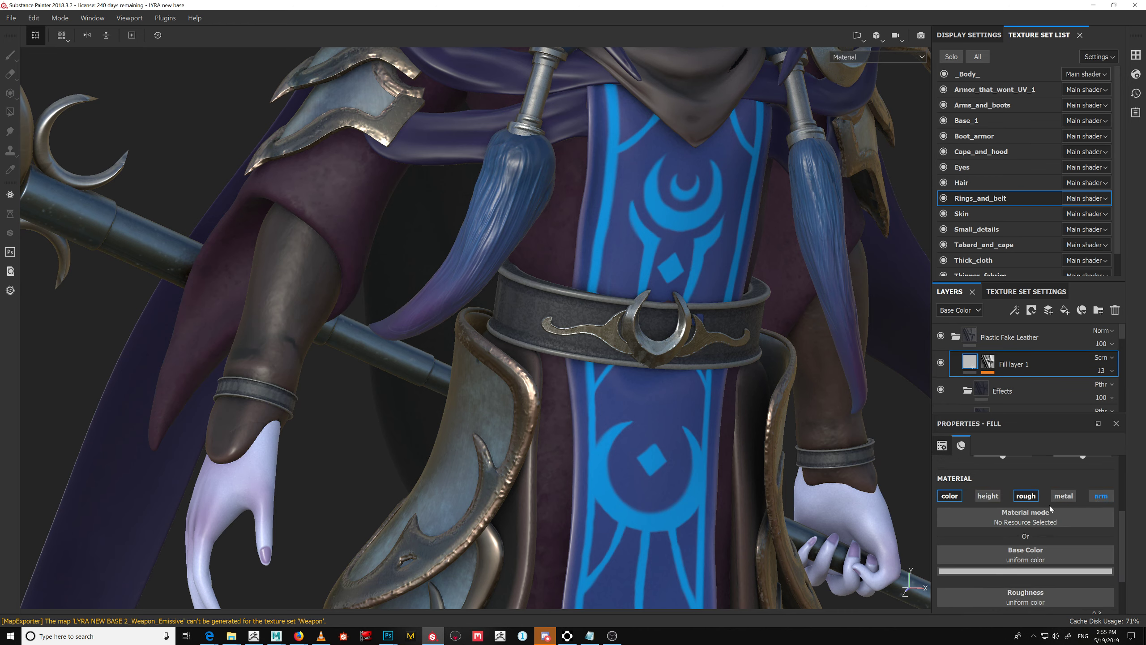
{"action": "left_click", "coordinate": [1026, 496]}
Change the belt highlight layer's base color to a muted pale khaki yellow
{"action": "left_click", "coordinate": [1013, 603]}
{"action": "mouse_move", "coordinate": [988, 499]}
{"action": "left_mouse_down"}
{"action": "mouse_move", "coordinate": [1011, 489]}
{"action": "mouse_move", "coordinate": [1001, 505]}
{"action": "left_mouse_up"}
{"action": "left_click", "coordinate": [1084, 551]}
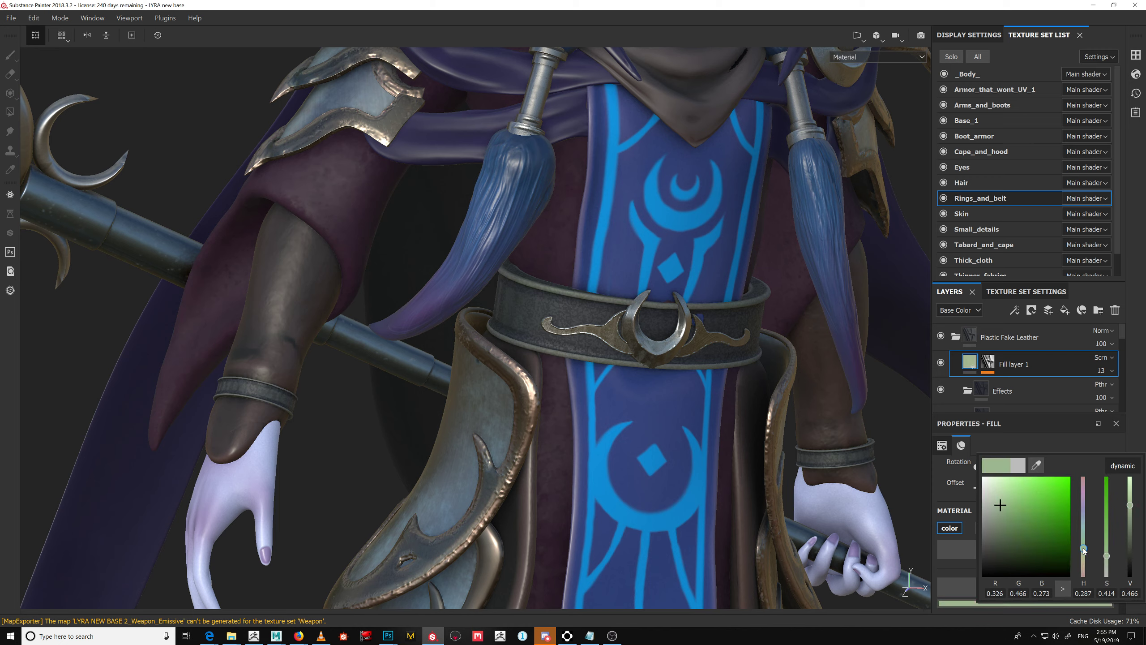
{"action": "left_click_drag", "start_coordinate": [1084, 553], "coordinate": [1085, 559]}
{"action": "right_click_drag", "start_coordinate": [822, 425], "coordinate": [561, 251], "text": "alt"}
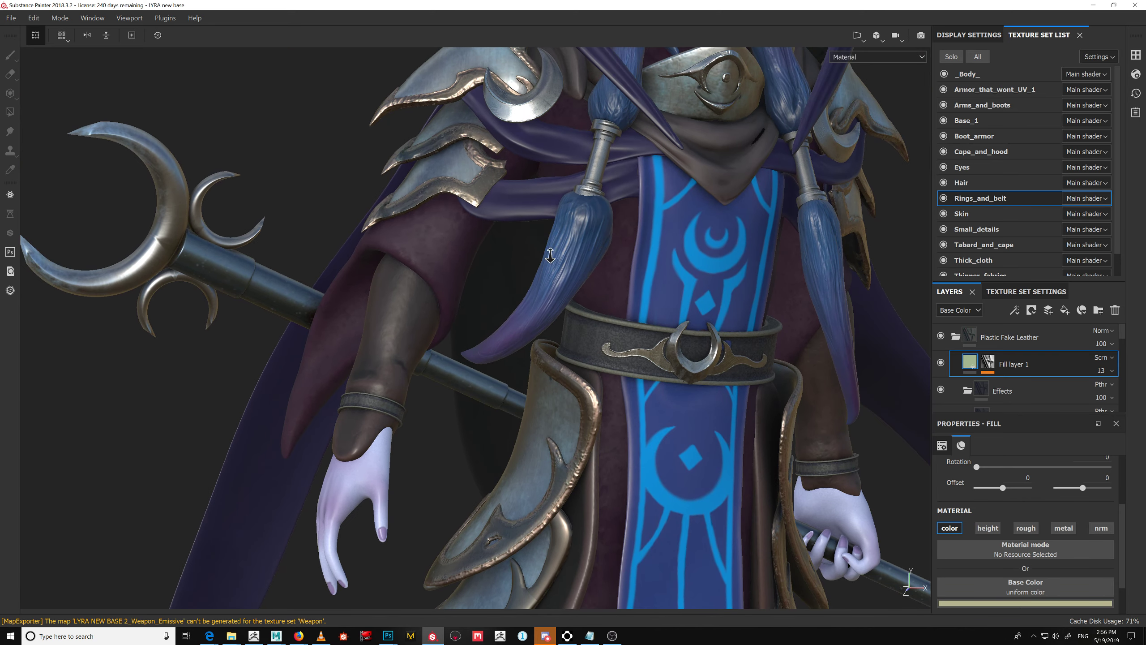
Shift the hue of the belt highlight layer's base color from khaki to a warm, muted beige
{"action": "left_click", "coordinate": [1039, 604]}
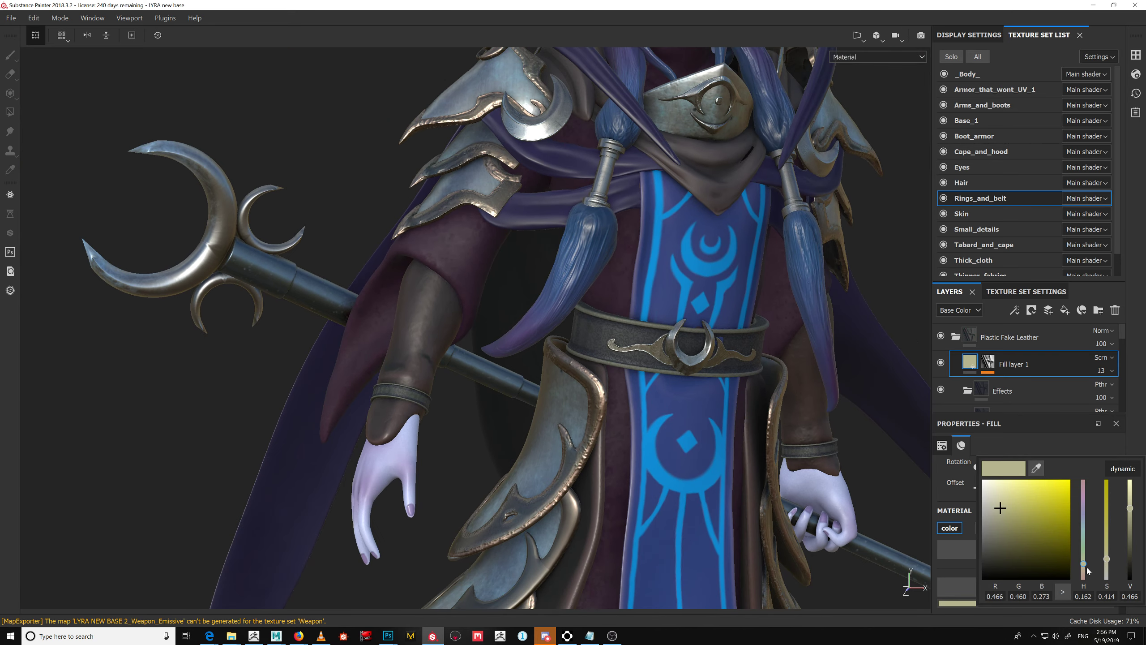
{"action": "left_click_drag", "start_coordinate": [1084, 564], "coordinate": [1084, 574]}
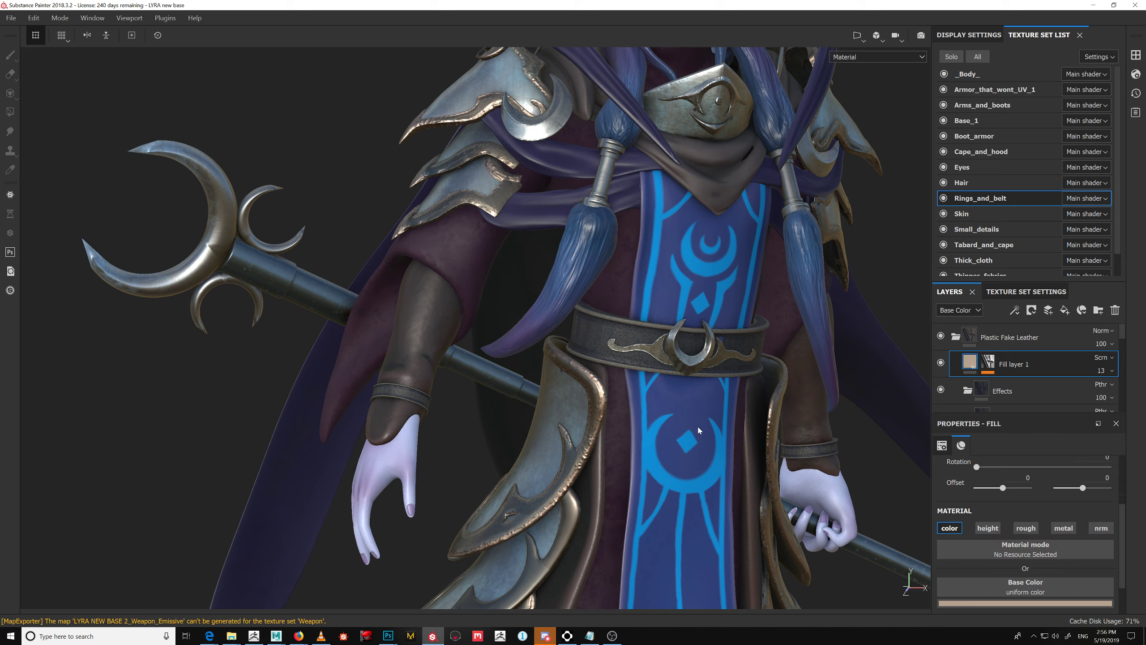
{"action": "right_click_drag", "start_coordinate": [681, 418], "coordinate": [998, 374], "text": "alt"}
Add a paint effect above the Mask Editor in the belt highlight layer's mask, with a black brush at size 3.82
{"action": "left_click", "coordinate": [989, 372]}
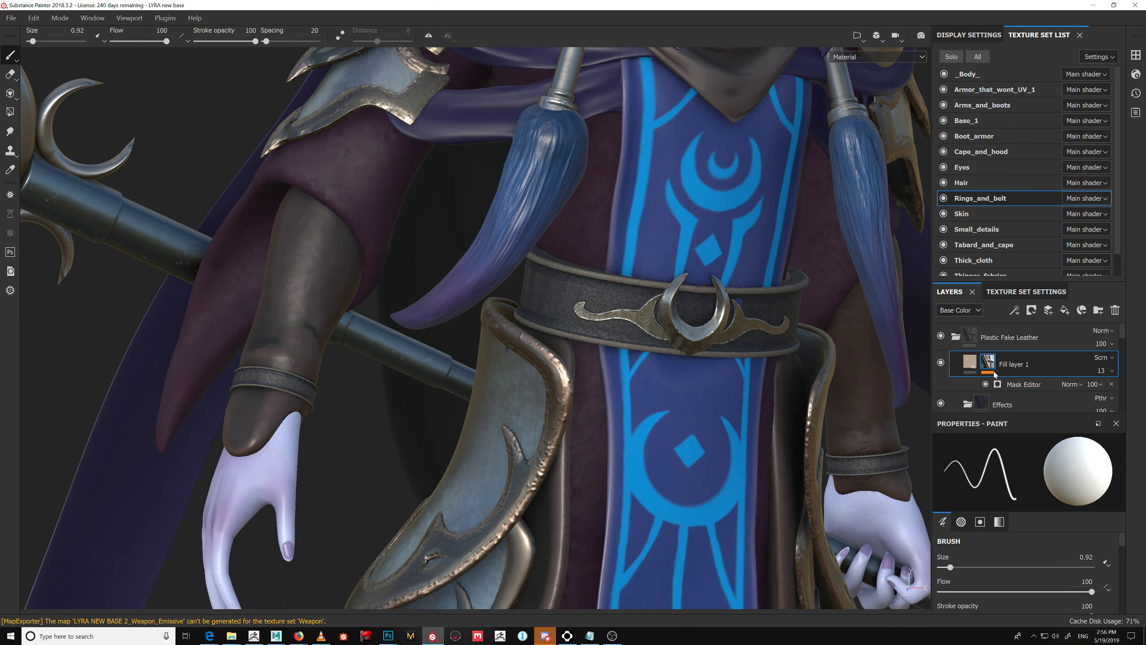
{"action": "left_click", "coordinate": [1015, 387]}
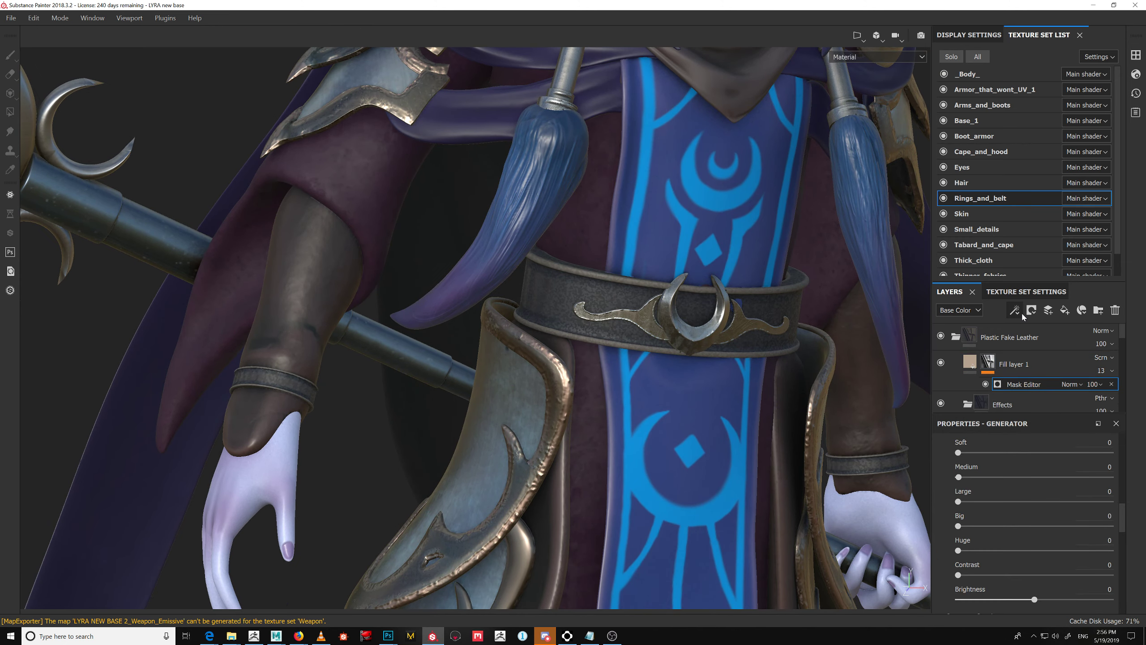
{"action": "right_click", "coordinate": [1021, 383]}
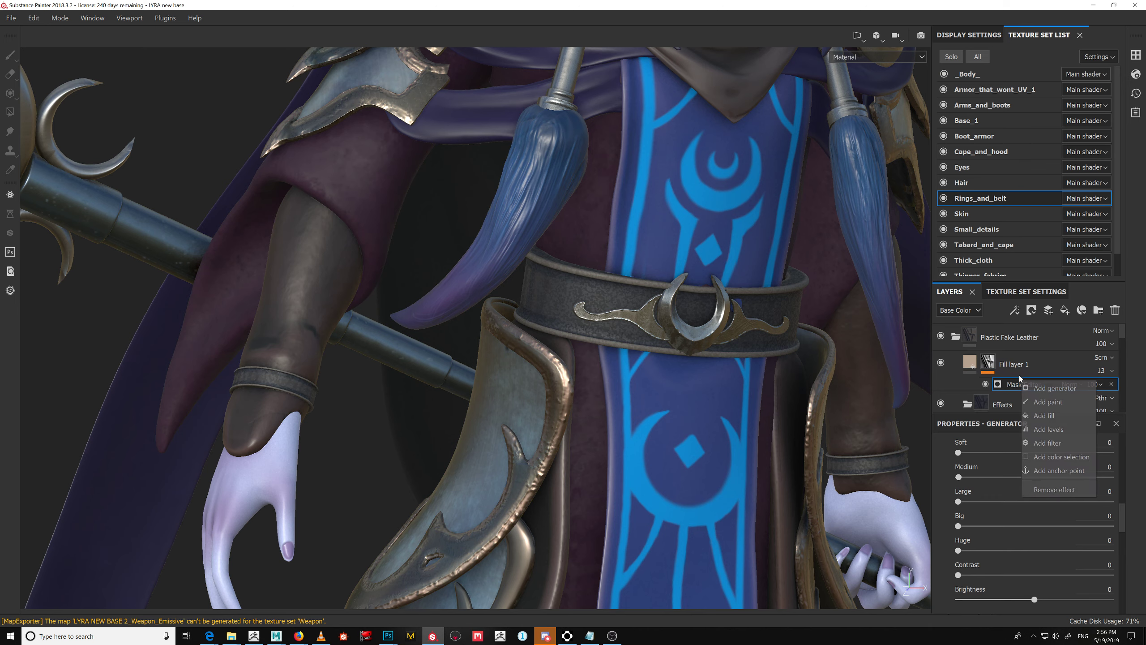
{"action": "left_click", "coordinate": [1056, 403]}
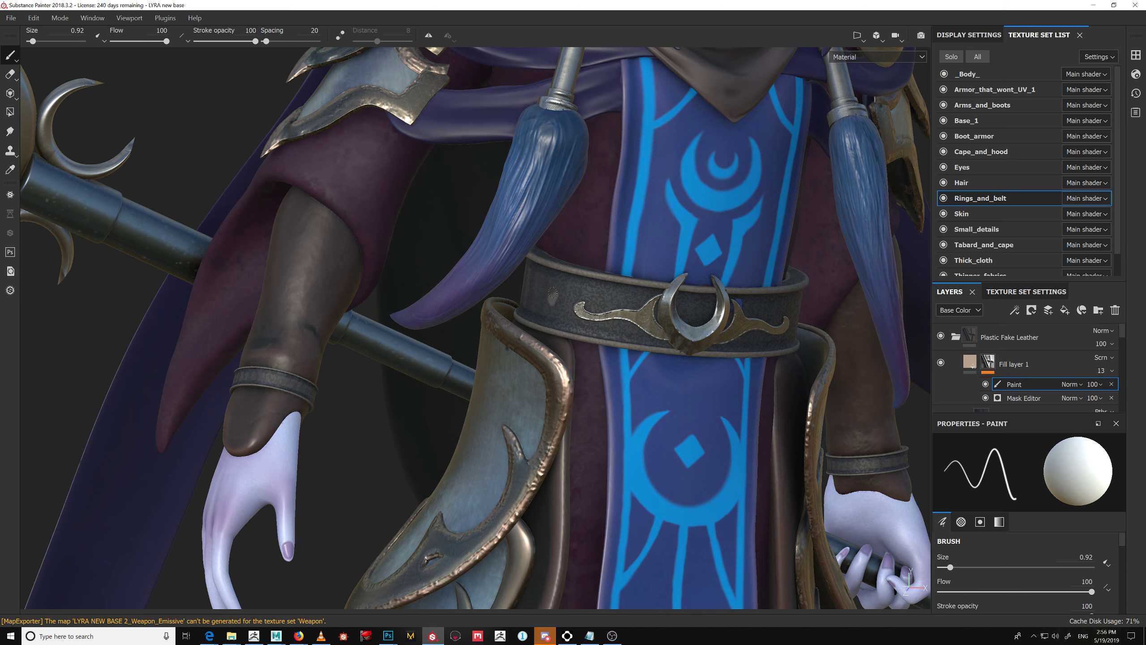
{"action": "key", "text": "x"}
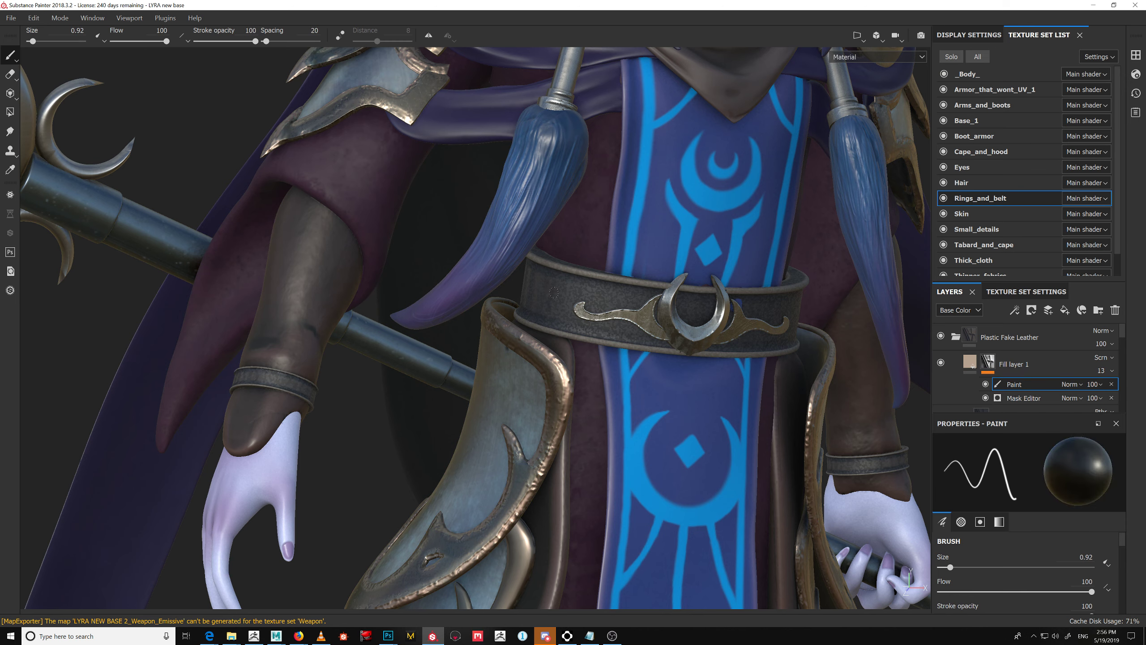
{"action": "right_click_drag", "start_coordinate": [562, 306], "coordinate": [545, 294], "text": "ctrl"}
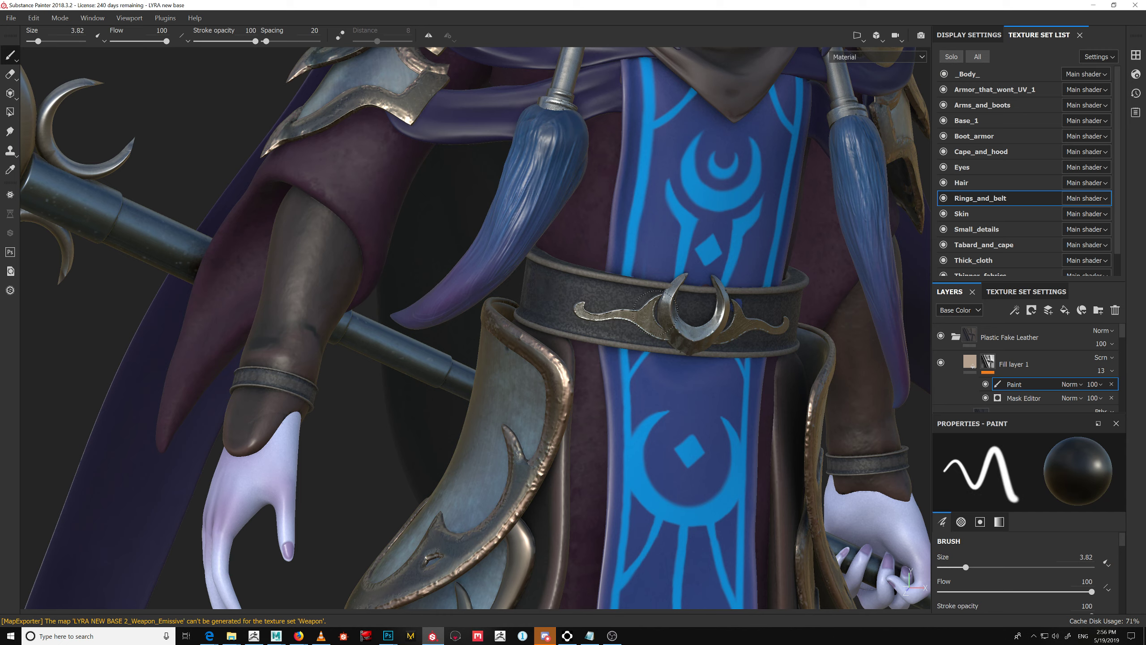
{"action": "left_click_drag", "start_coordinate": [436, 358], "coordinate": [632, 368], "text": "alt"}
{"action": "left_click_drag", "start_coordinate": [815, 392], "coordinate": [885, 379], "text": "alt"}
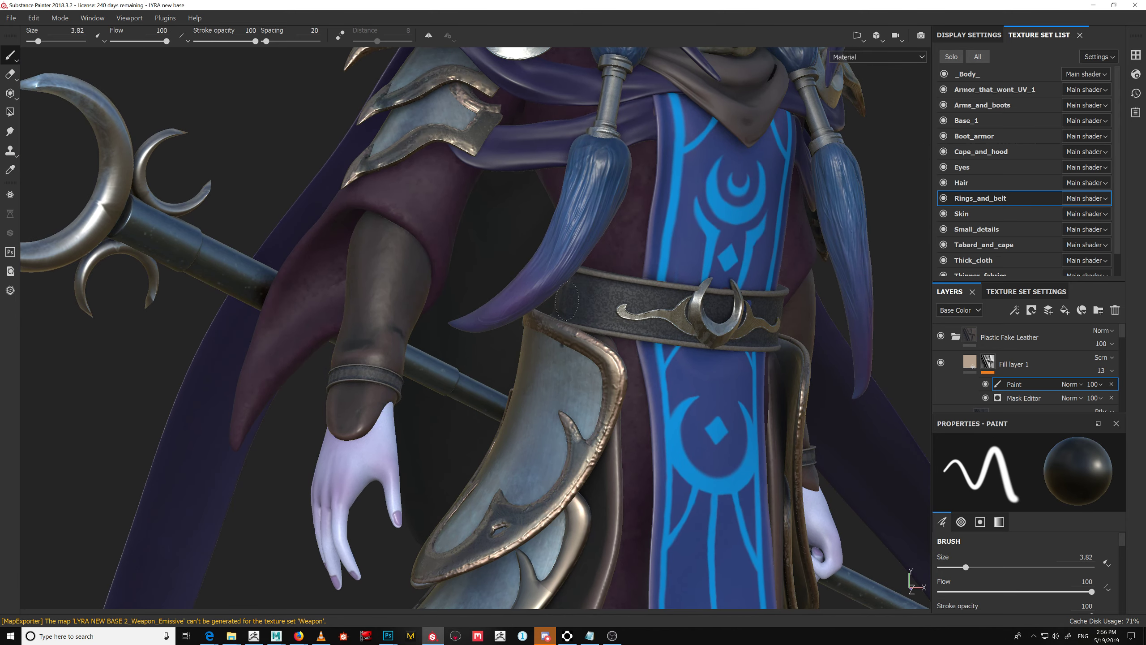
Enable the roughness channel on the belt highlight fill layer and set its roughness to 0.2935
{"action": "left_click", "coordinate": [1011, 364]}
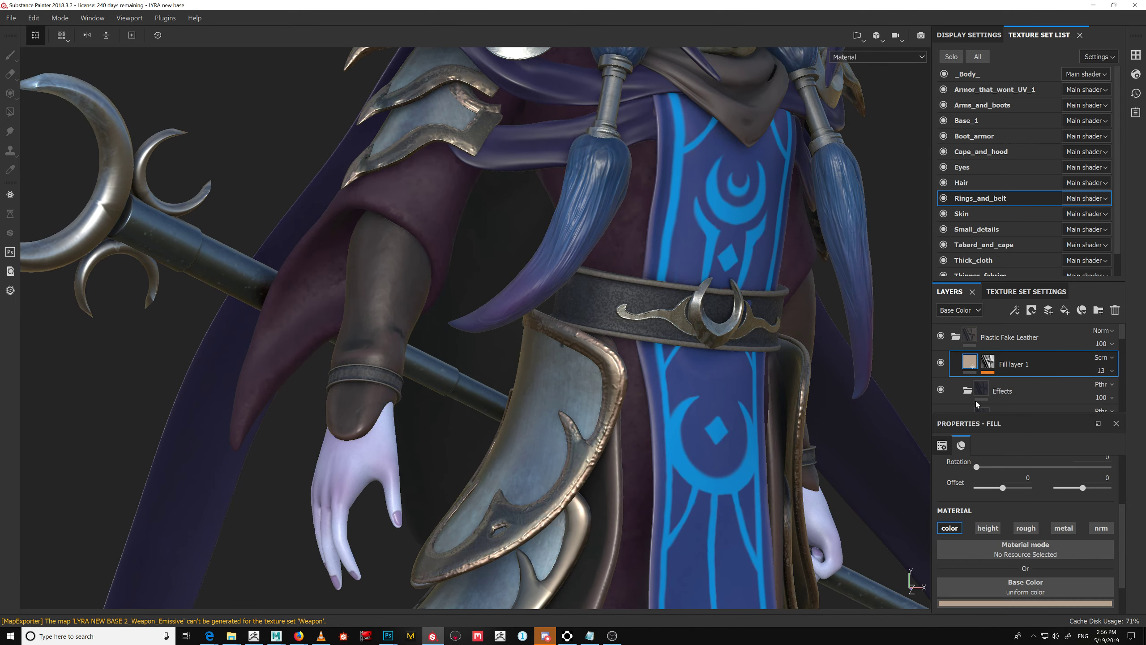
{"action": "left_click", "coordinate": [1028, 528]}
{"action": "left_click_drag", "start_coordinate": [833, 486], "coordinate": [794, 490], "text": "alt"}
{"action": "scroll", "coordinate": [1006, 506], "scroll_direction": "down", "scroll_amount": 2}
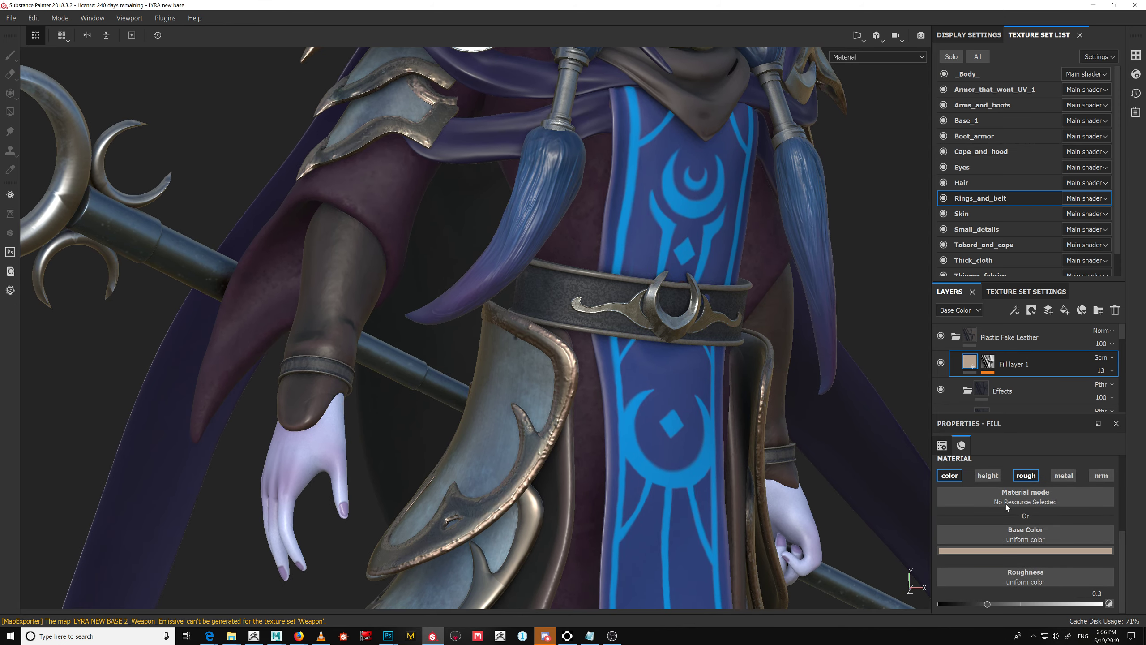
{"action": "scroll", "coordinate": [871, 448], "scroll_direction": "down", "scroll_amount": 2}
{"action": "left_click_drag", "start_coordinate": [1032, 605], "coordinate": [992, 605]}
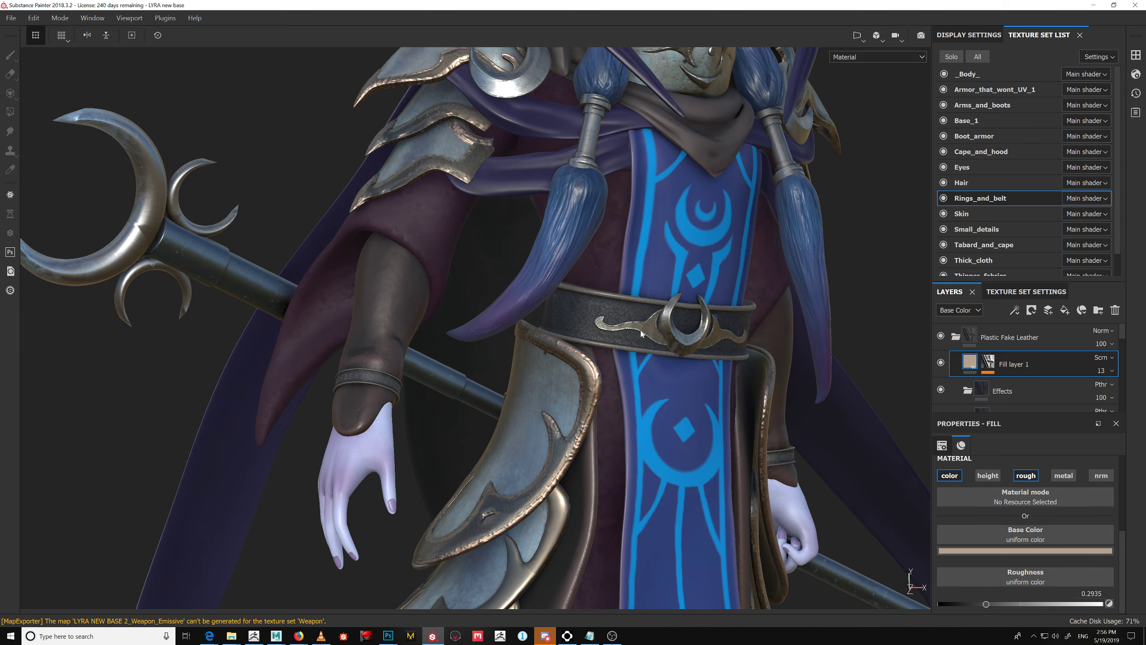
{"action": "left_click_drag", "start_coordinate": [631, 344], "coordinate": [592, 330], "text": "alt"}
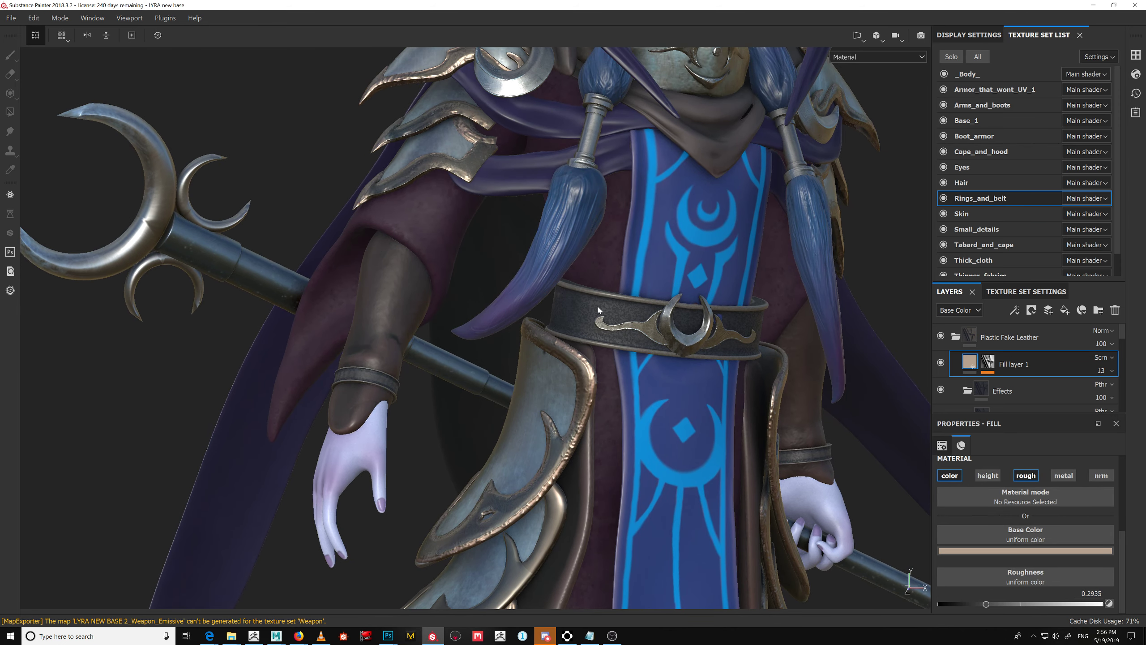
Turn on the White noise layer's height channel, set its height to -0.3261, and compare the belt with the layer hidden and shown
{"action": "left_click_drag", "start_coordinate": [1123, 336], "coordinate": [1123, 357]}
{"action": "scroll", "coordinate": [1038, 384], "scroll_direction": "up", "scroll_amount": 1}
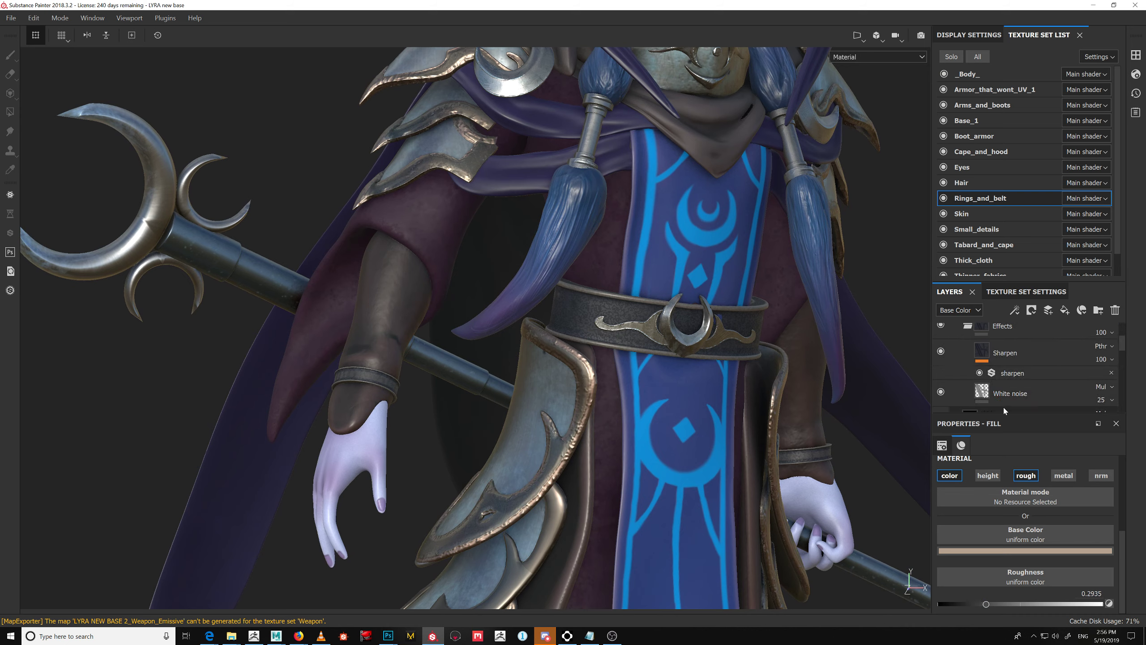
{"action": "left_click", "coordinate": [1003, 404]}
{"action": "left_click_drag", "start_coordinate": [1129, 497], "coordinate": [1127, 465]}
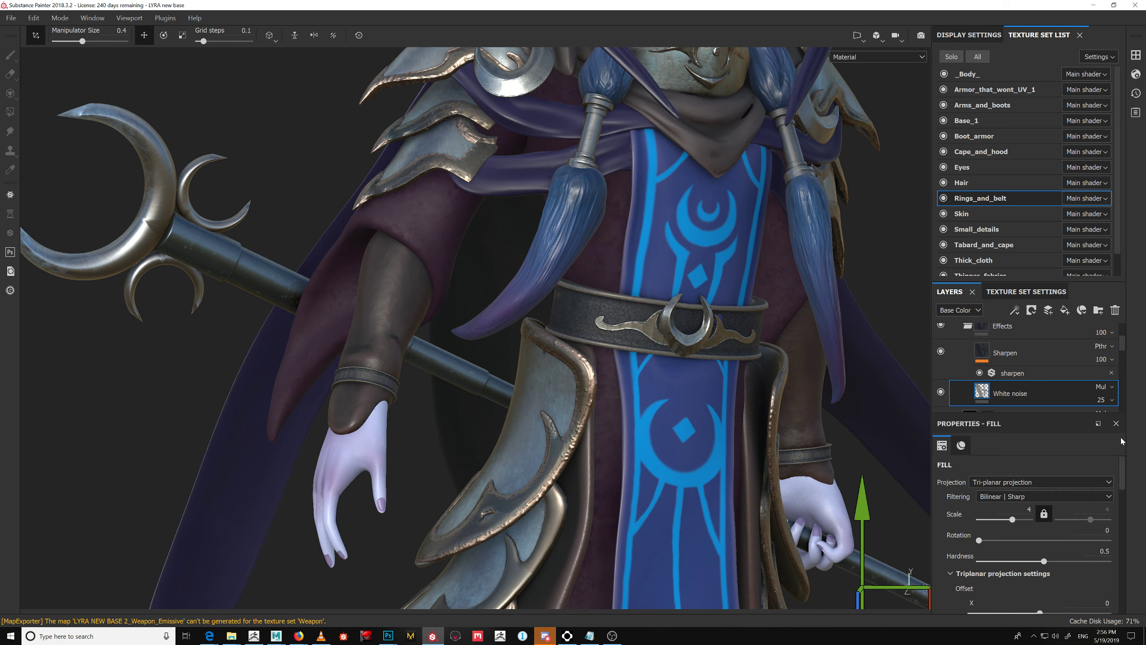
{"action": "scroll", "coordinate": [1123, 354], "scroll_direction": "up", "scroll_amount": 1}
{"action": "scroll", "coordinate": [1123, 354], "scroll_direction": "down", "scroll_amount": 1}
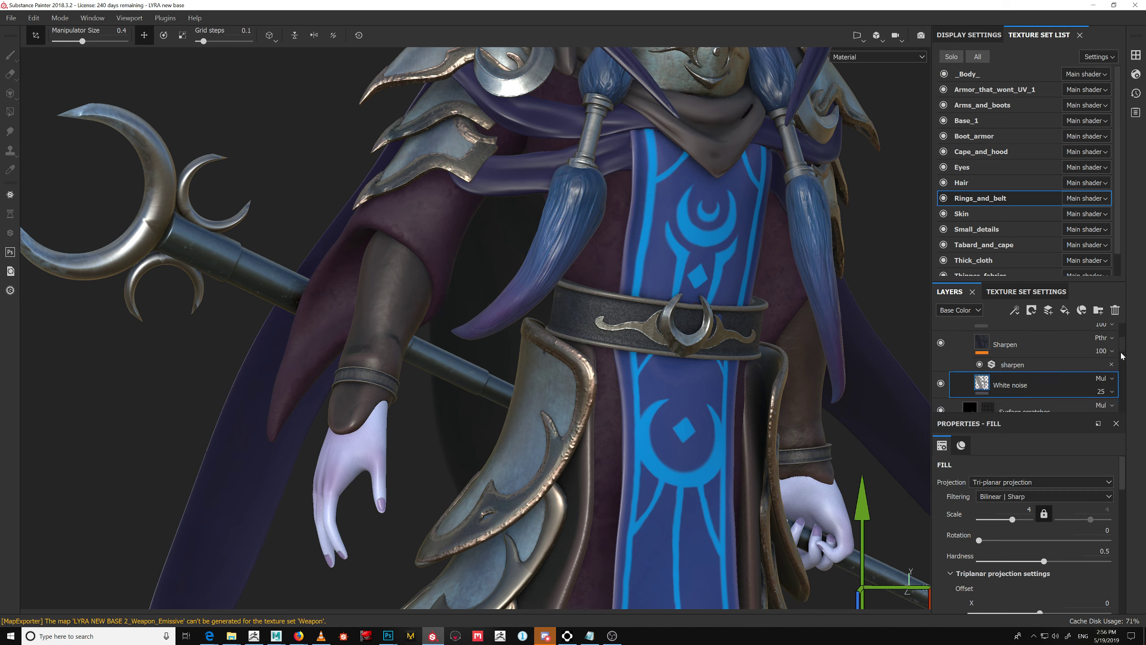
{"action": "left_click_drag", "start_coordinate": [1125, 473], "coordinate": [1122, 562]}
{"action": "left_click", "coordinate": [989, 497]}
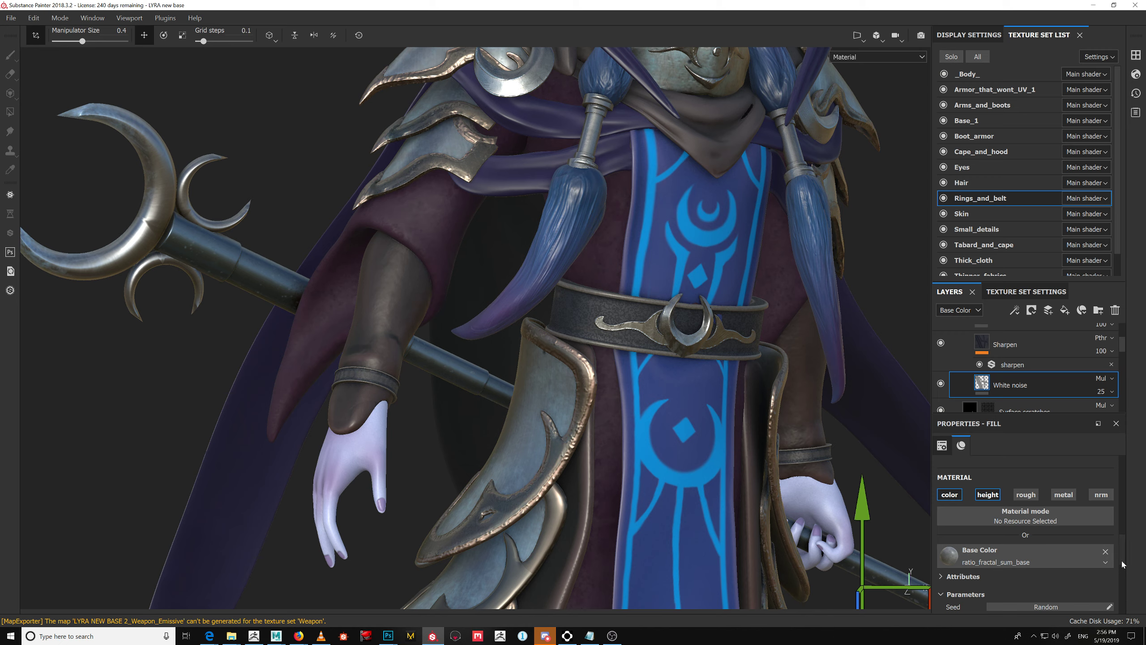
{"action": "scroll", "coordinate": [1066, 604], "scroll_direction": "down", "scroll_amount": 5}
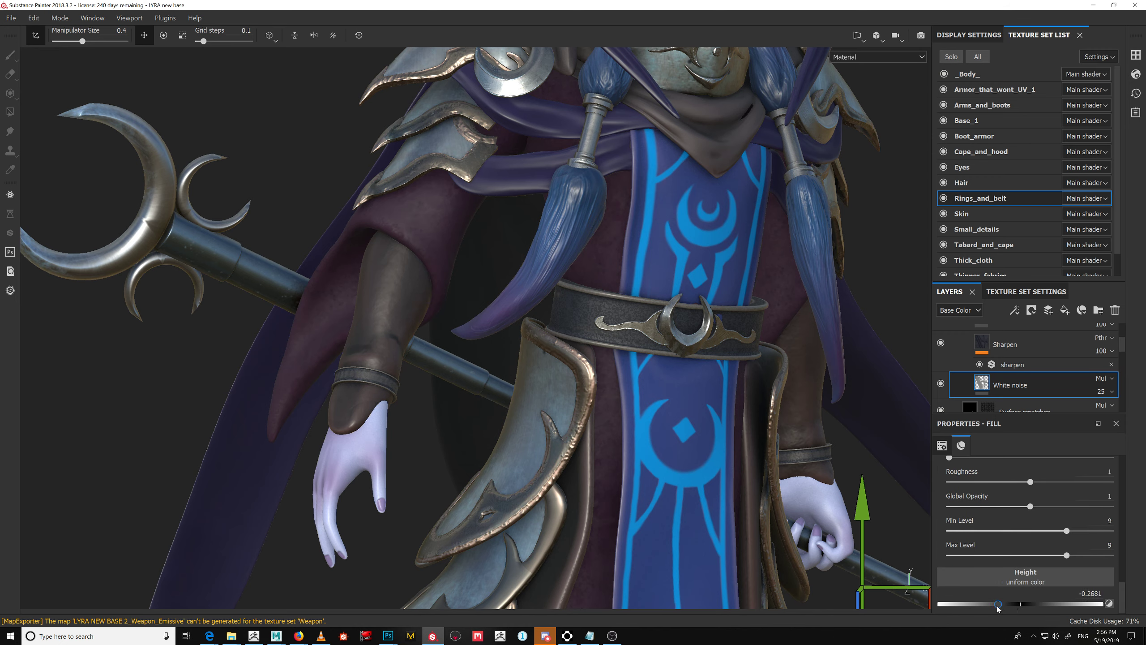
{"action": "scroll", "coordinate": [678, 409], "scroll_direction": "up", "scroll_amount": 5}
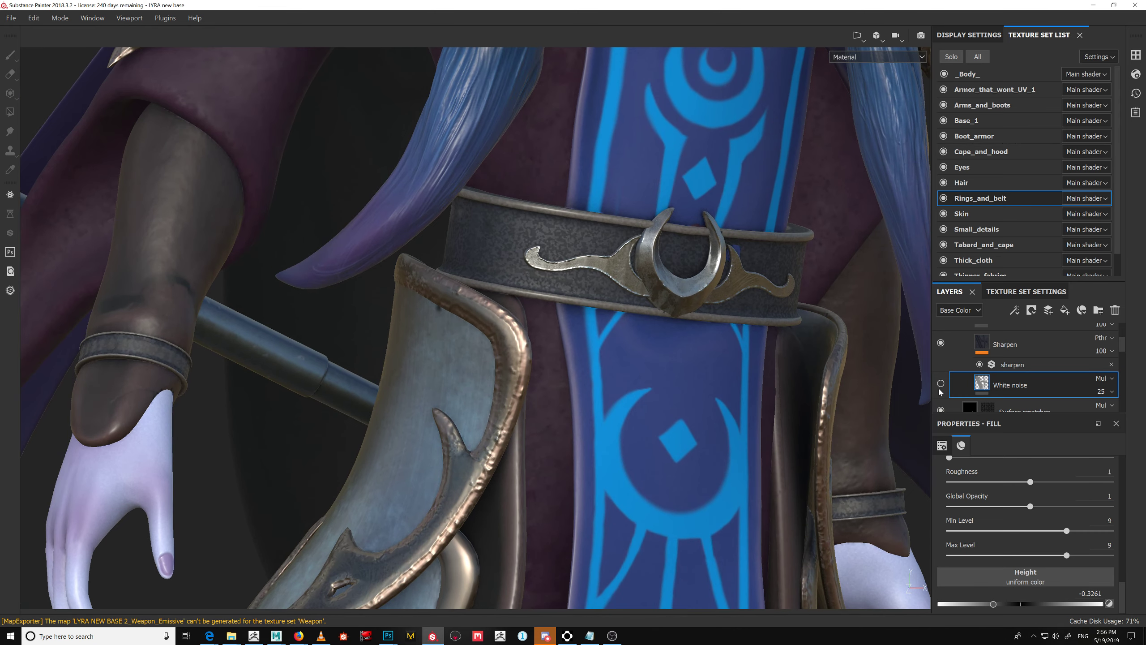
{"action": "key", "text": "ctrl+z"}
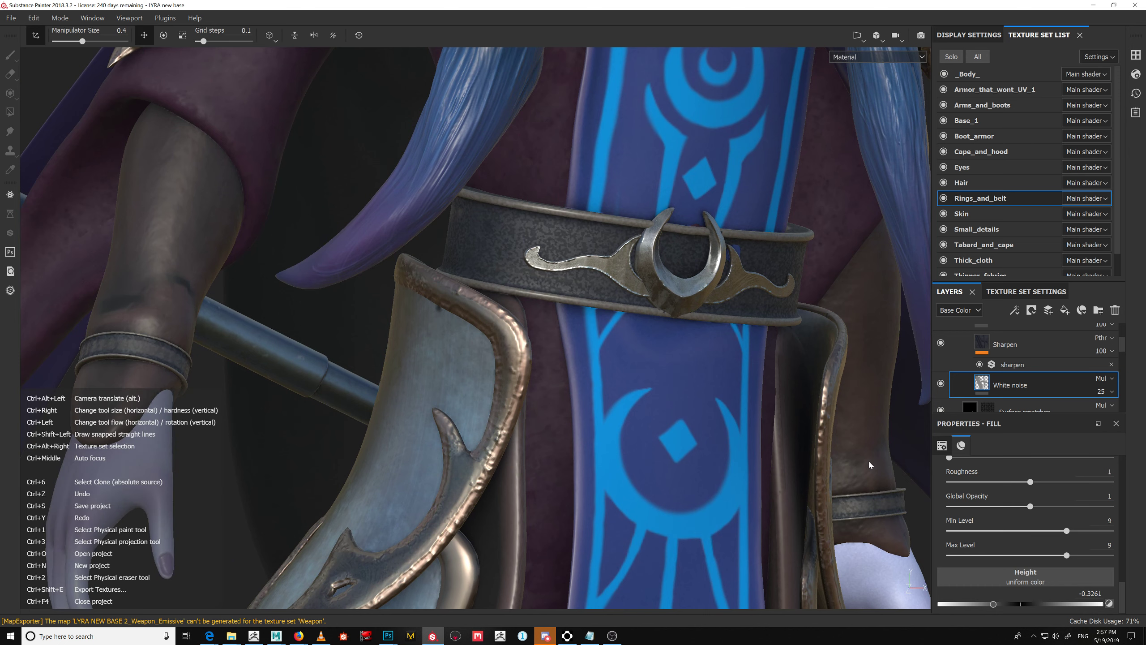
Examine the belt's leather surface up close and then the whole character from several angles and distances
{"action": "scroll", "coordinate": [1129, 571], "scroll_direction": "up", "scroll_amount": 2}
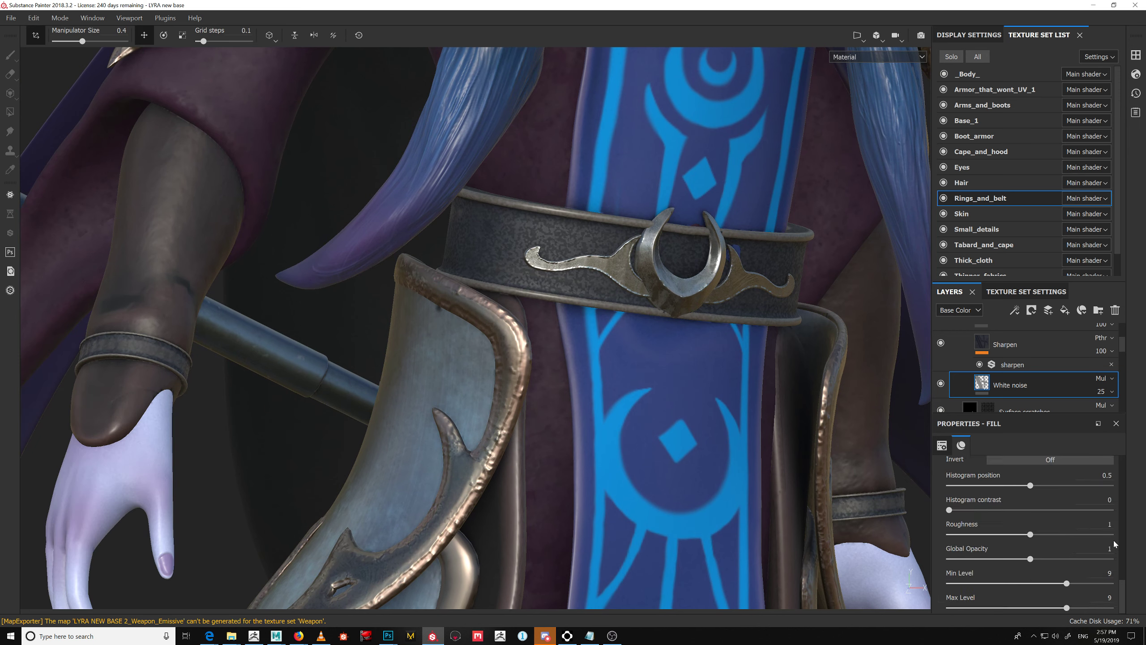
{"action": "scroll", "coordinate": [1121, 346], "scroll_direction": "up", "scroll_amount": 1}
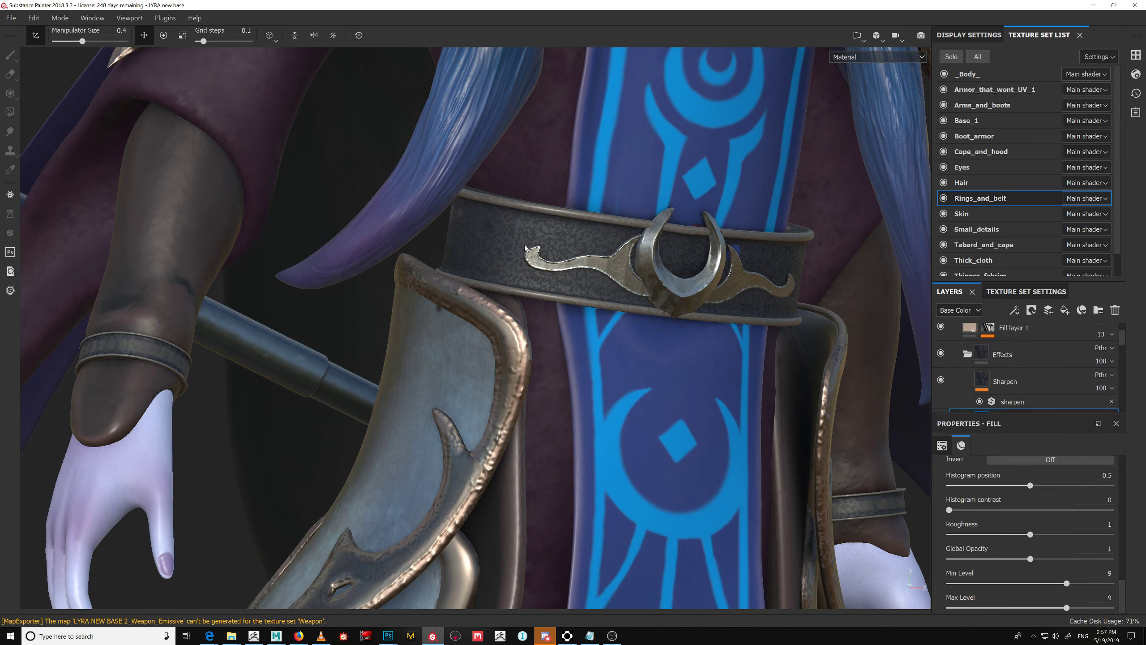
{"action": "left_click_drag", "start_coordinate": [765, 370], "coordinate": [676, 369], "text": "alt"}
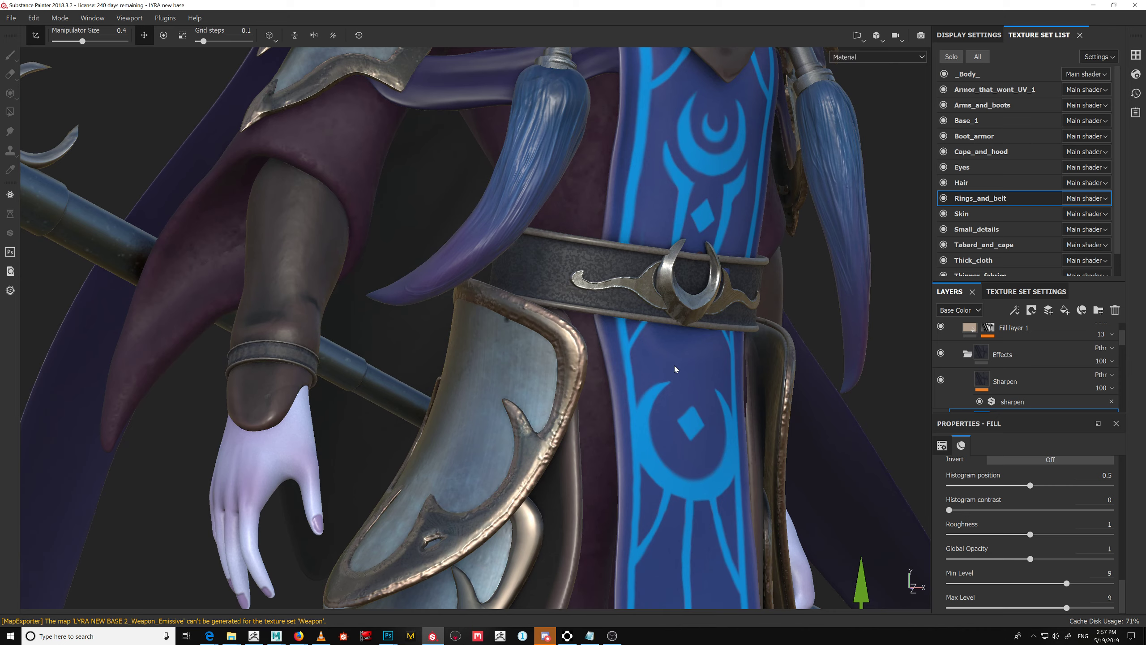
{"action": "left_click_drag", "start_coordinate": [733, 347], "coordinate": [703, 379], "text": "alt"}
{"action": "right_click_drag", "start_coordinate": [702, 379], "coordinate": [652, 289], "text": "alt"}
{"action": "middle_click_drag", "start_coordinate": [651, 288], "coordinate": [711, 402], "text": "alt"}
{"action": "right_click_drag", "start_coordinate": [711, 401], "coordinate": [551, 293], "text": "alt"}
{"action": "middle_click_drag", "start_coordinate": [810, 423], "coordinate": [719, 413], "text": "alt"}
{"action": "right_click_drag", "start_coordinate": [719, 414], "coordinate": [661, 382], "text": "alt"}
{"action": "left_click_drag", "start_coordinate": [661, 381], "coordinate": [508, 407], "text": "alt"}
{"action": "right_click_drag", "start_coordinate": [508, 407], "coordinate": [540, 425], "text": "alt"}
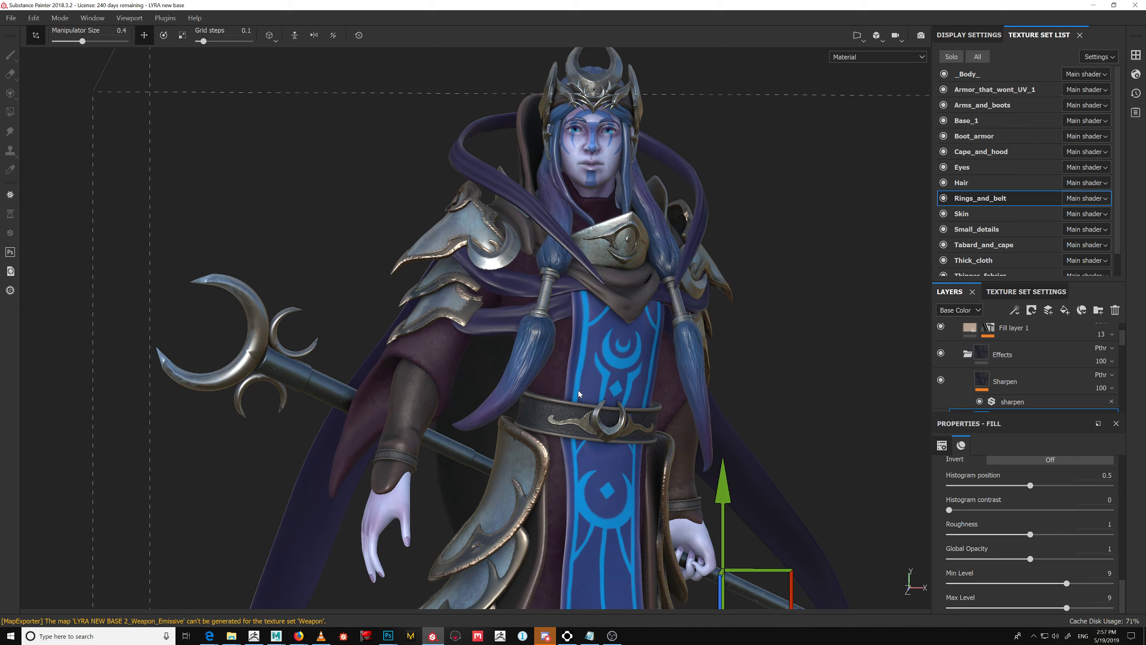
{"action": "left_click_drag", "start_coordinate": [730, 447], "coordinate": [667, 414], "text": "alt"}
{"action": "right_click_drag", "start_coordinate": [668, 415], "coordinate": [652, 410], "text": "alt"}
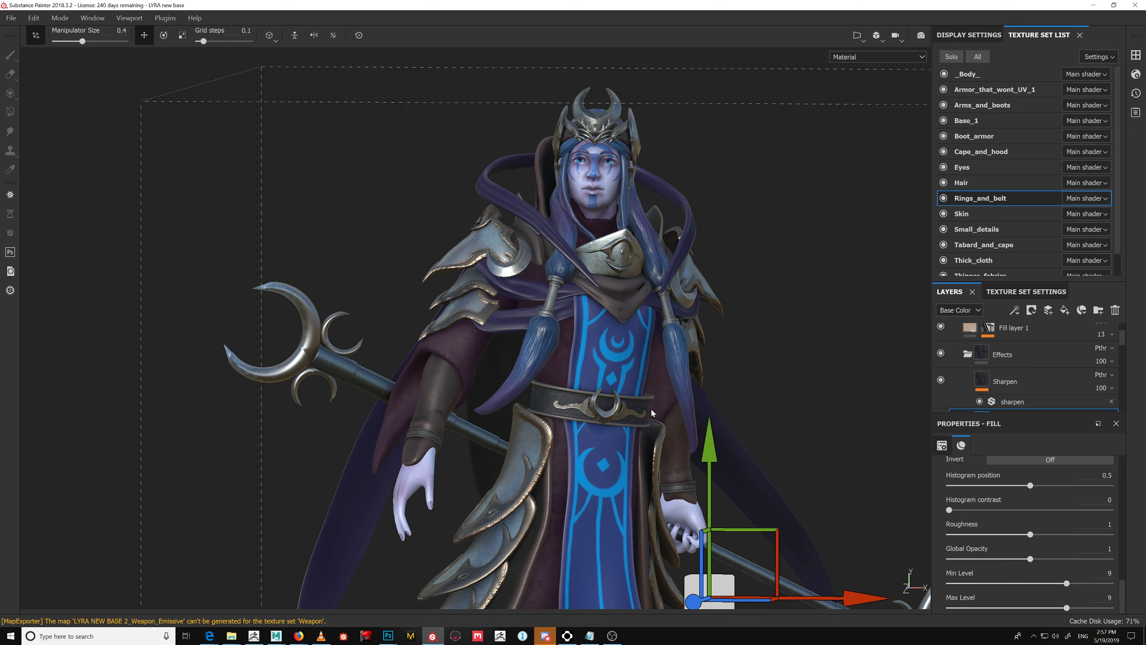
{"action": "mouse_move", "coordinate": [653, 410]}
{"action": "left_mouse_down", "text": "alt"}
{"action": "mouse_move", "coordinate": [643, 420]}
{"action": "mouse_move", "coordinate": [649, 411]}
{"action": "left_mouse_up", "text": "alt"}
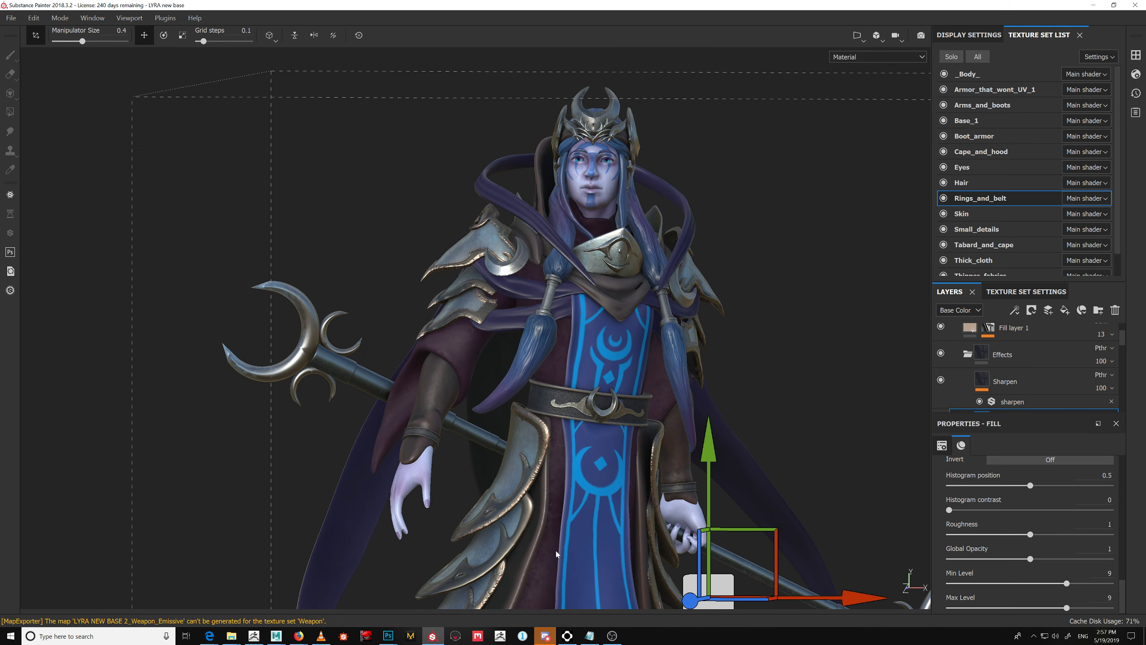
Switch to Marmoset Toolbag, open the second most recent scene of the character, and select the scene's Sky light
{"action": "left_click", "coordinate": [457, 634]}
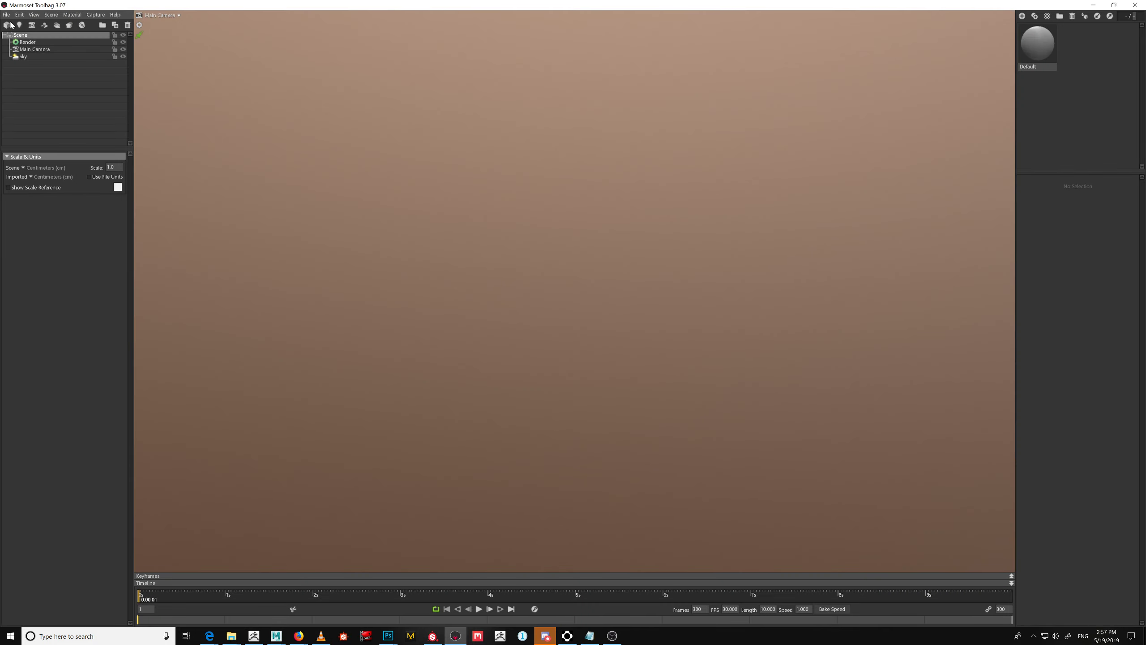
{"action": "left_click", "coordinate": [6, 15]}
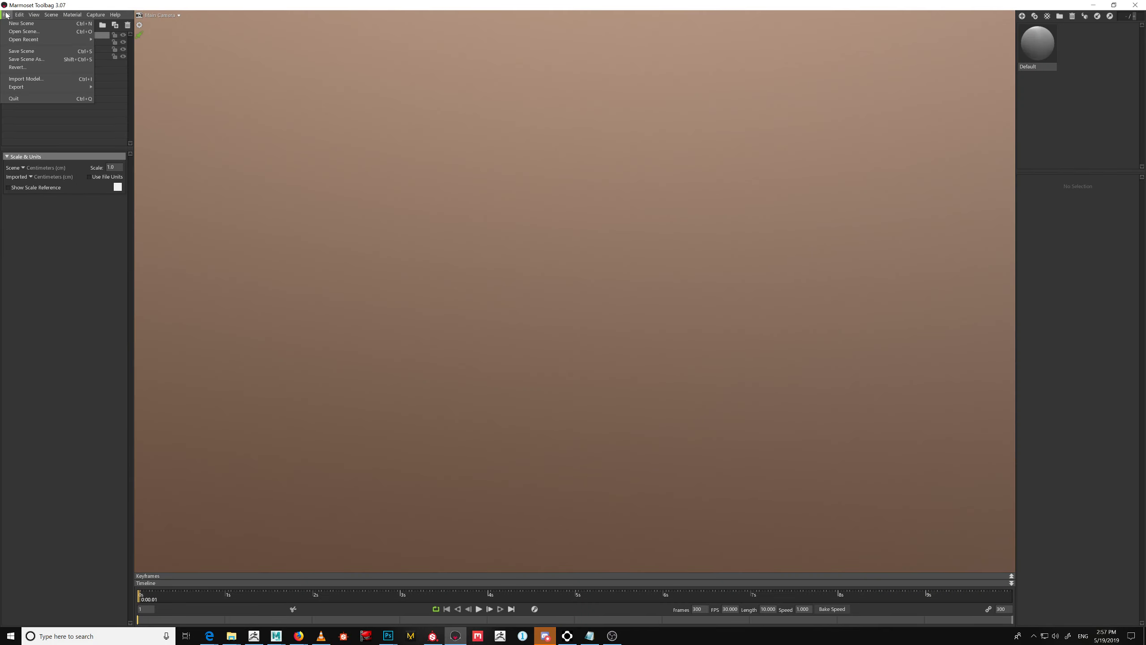
{"action": "mouse_move", "coordinate": [38, 41]}
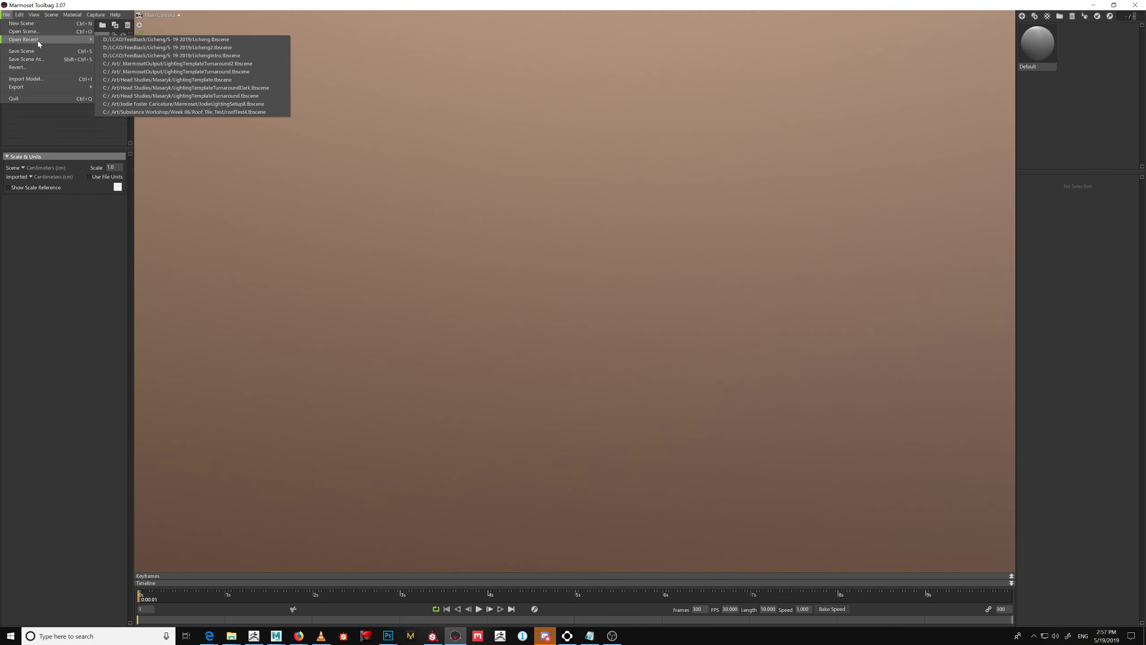
{"action": "left_click", "coordinate": [178, 48]}
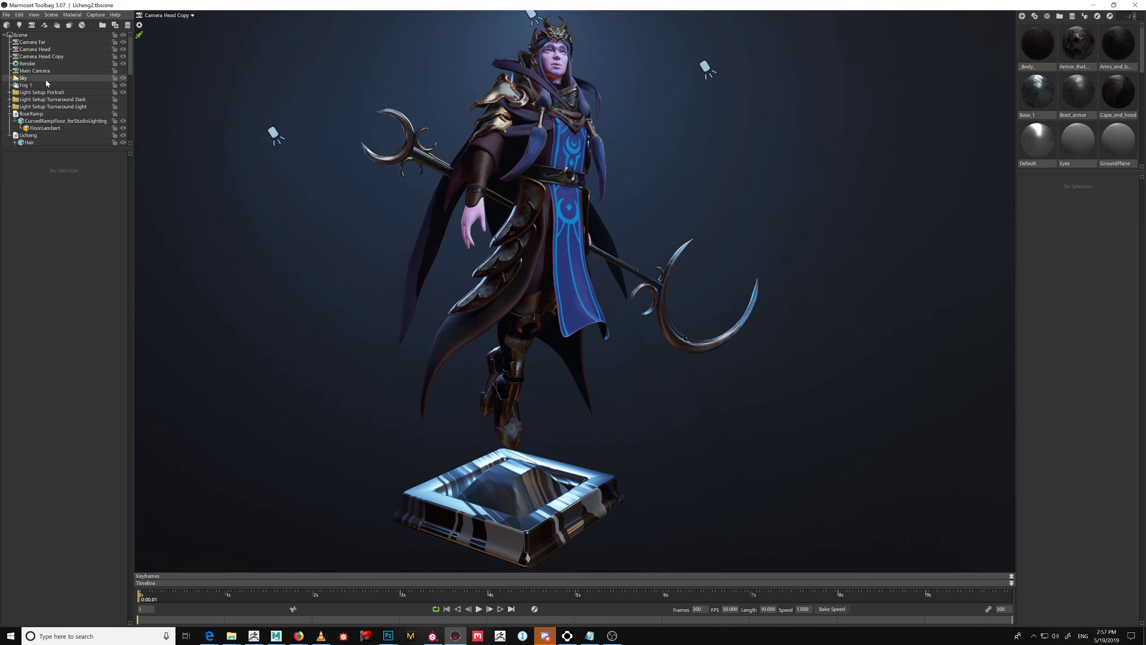
{"action": "left_click", "coordinate": [23, 78]}
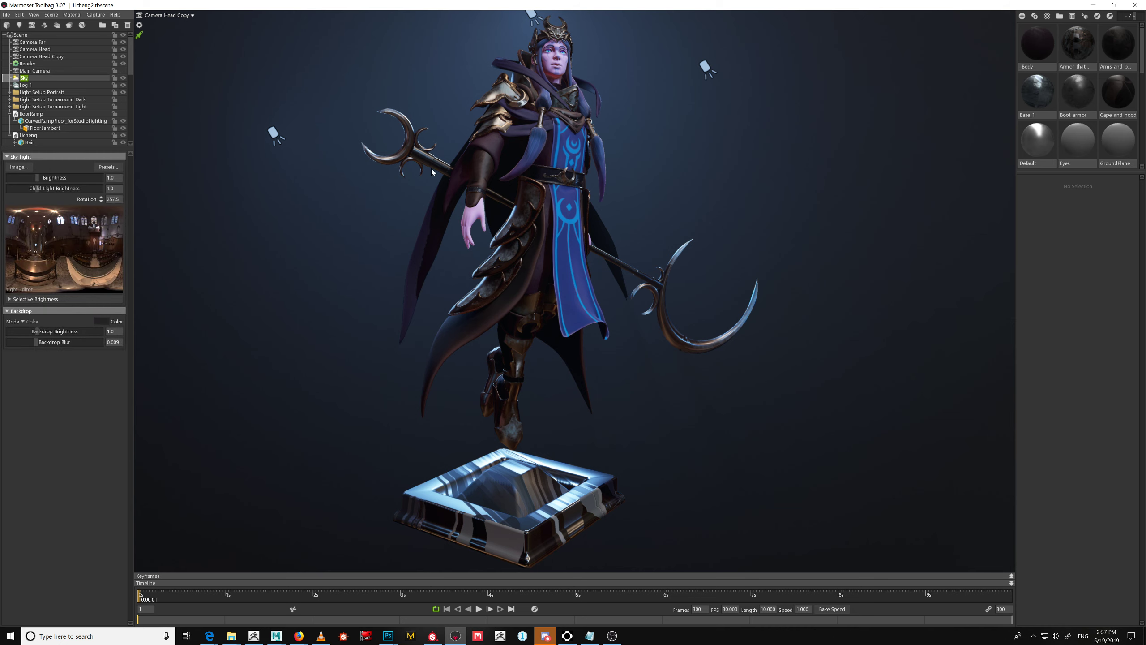